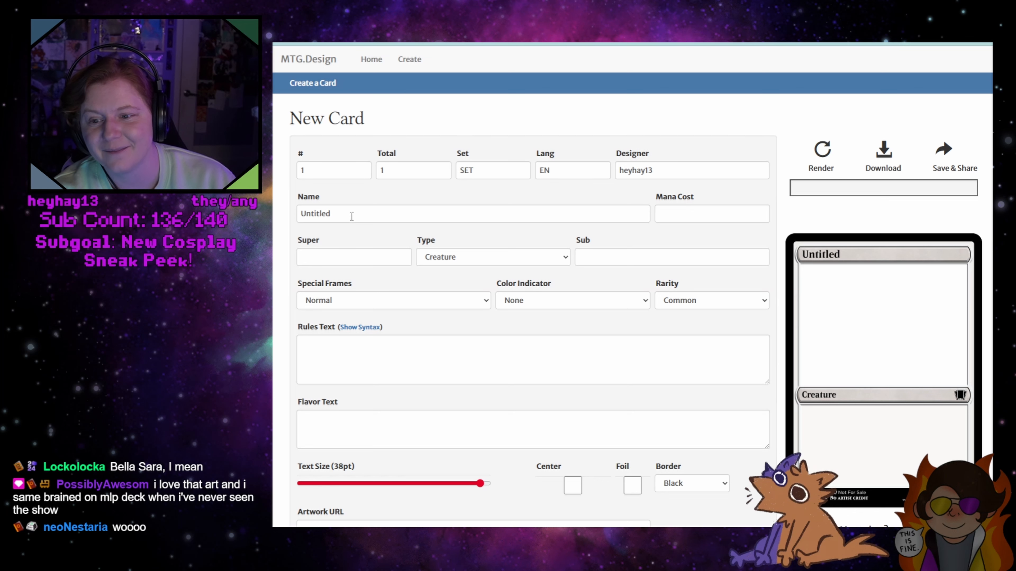
Set the special frame to Double-Faced: Sun (Front) and render the card with the name "Void"
{"action": "left_click", "coordinate": [428, 305]}
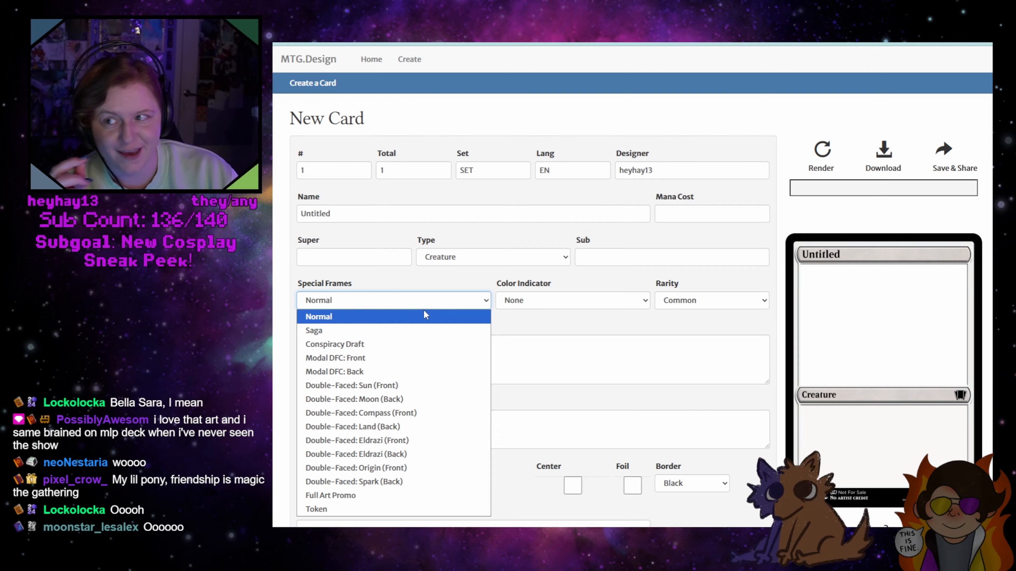
{"action": "left_click", "coordinate": [384, 388]}
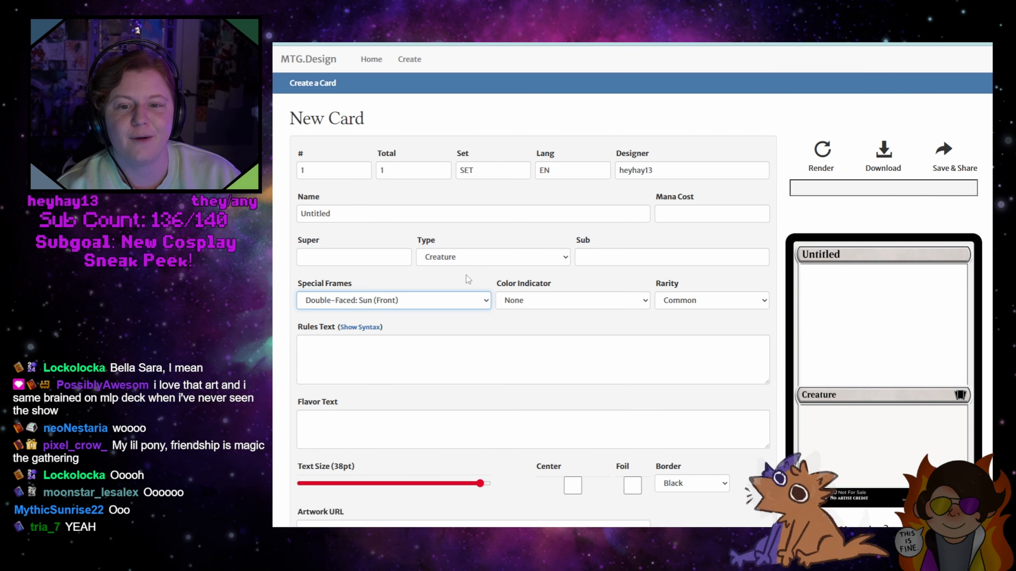
{"action": "left_click", "coordinate": [377, 216]}
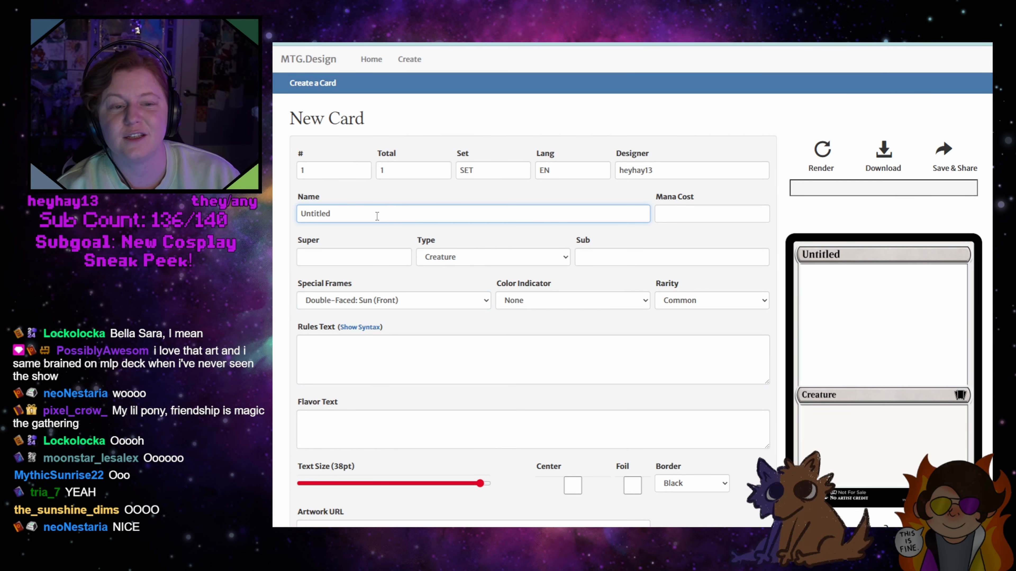
{"action": "key", "text": "ctrl+a"}
{"action": "type", "text": "Void"}
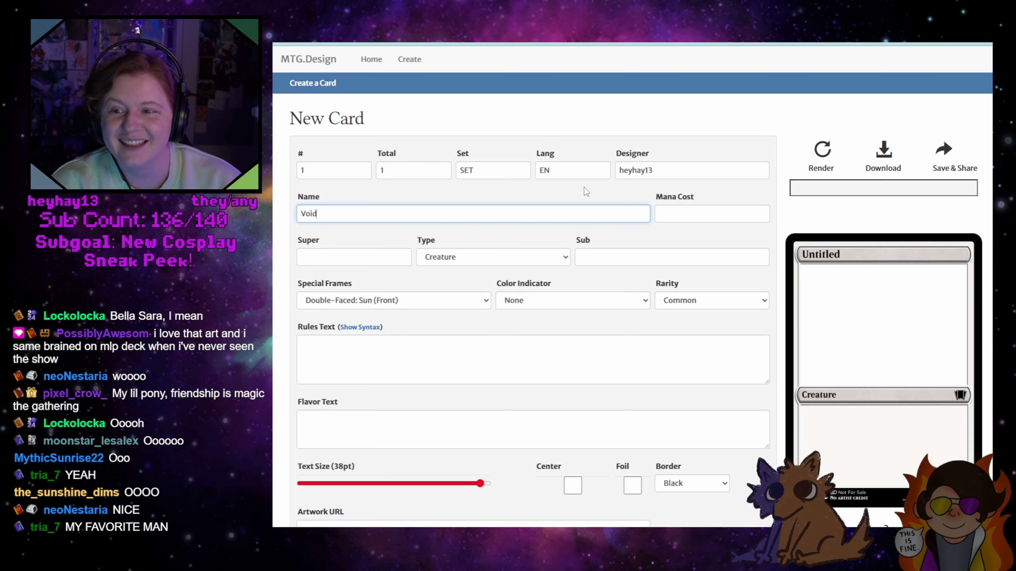
{"action": "left_click", "coordinate": [822, 154]}
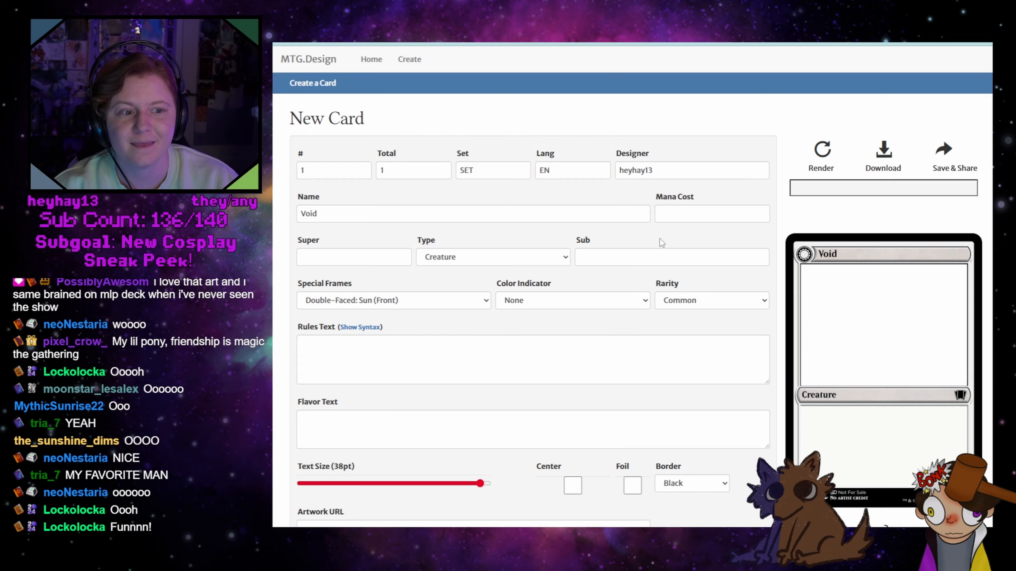
Extend the card's name to "Void, Lone Wolf"
{"action": "left_click", "coordinate": [398, 215]}
{"action": "type", "text": ","}
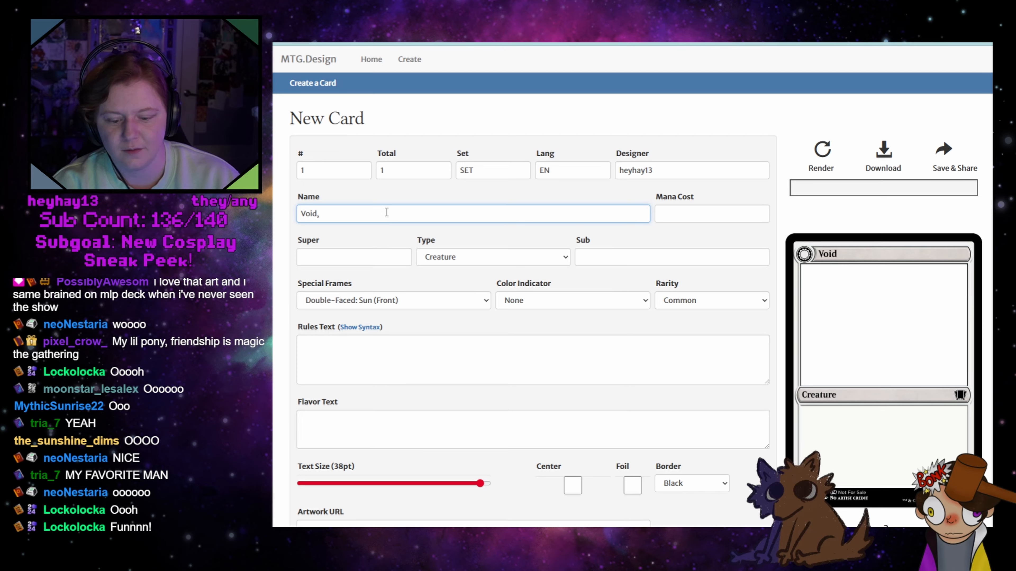
{"action": "type", "text": " Lone Wolf"}
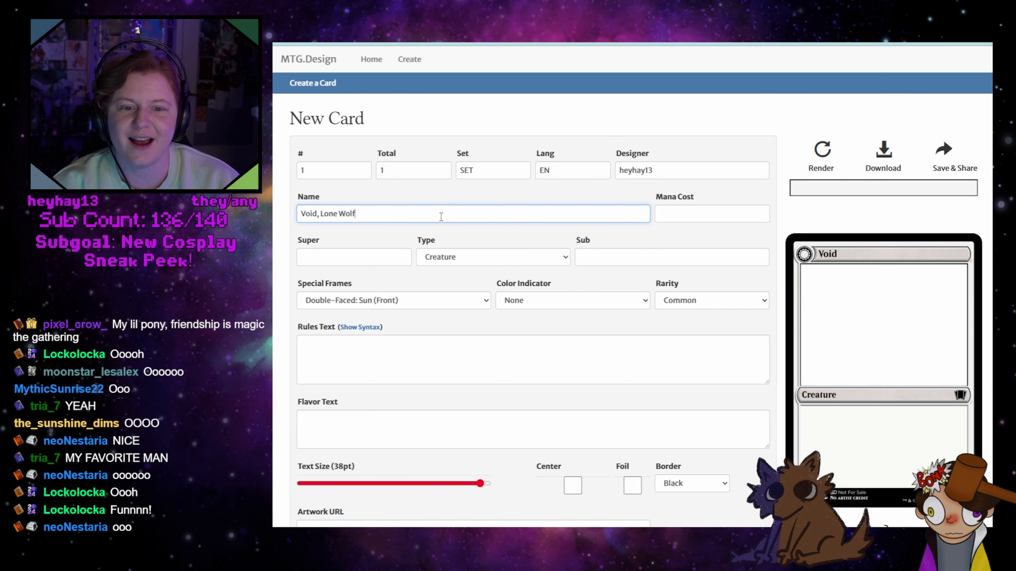
Give the creature the subtype "Wolf" and a mana cost of W, and render the card
{"action": "left_click", "coordinate": [642, 256]}
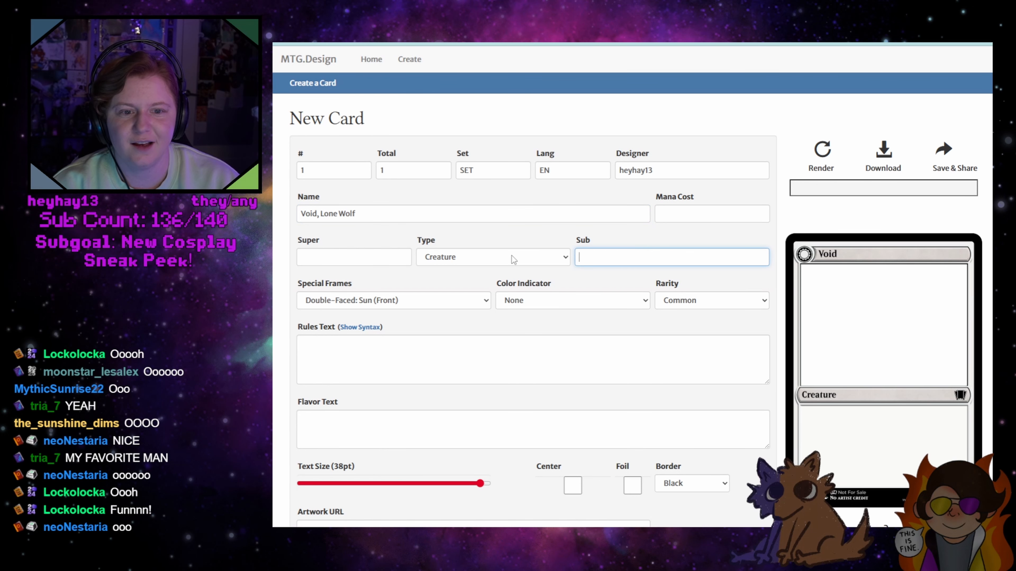
{"action": "type", "text": "Wolf"}
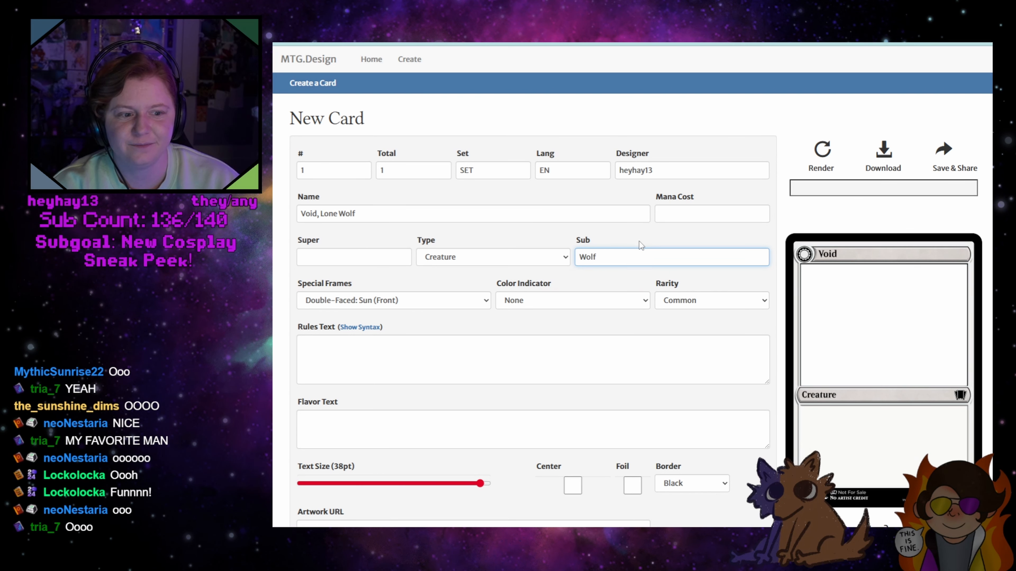
{"action": "left_click", "coordinate": [676, 208]}
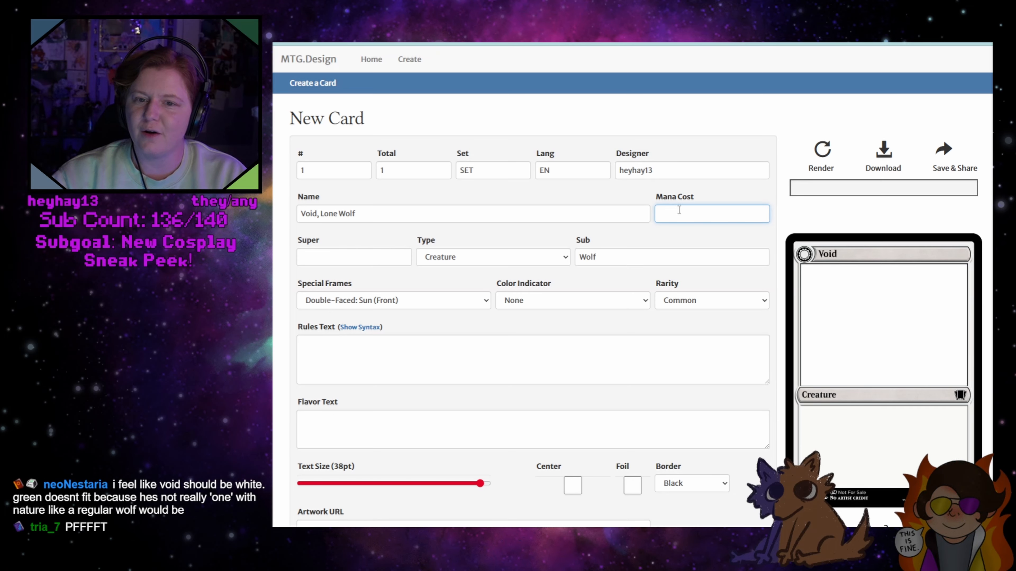
{"action": "type", "text": "W"}
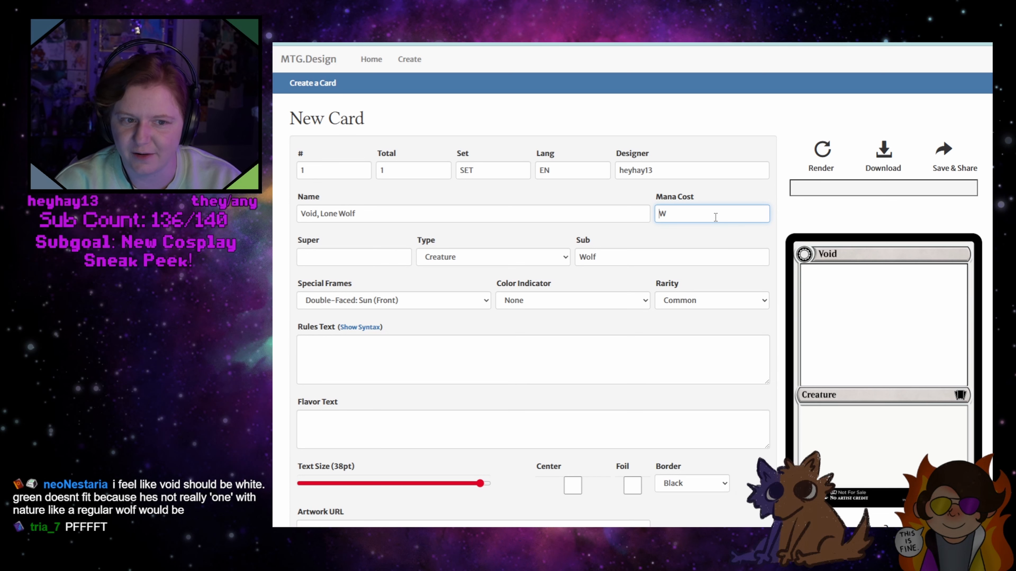
{"action": "left_click", "coordinate": [820, 151]}
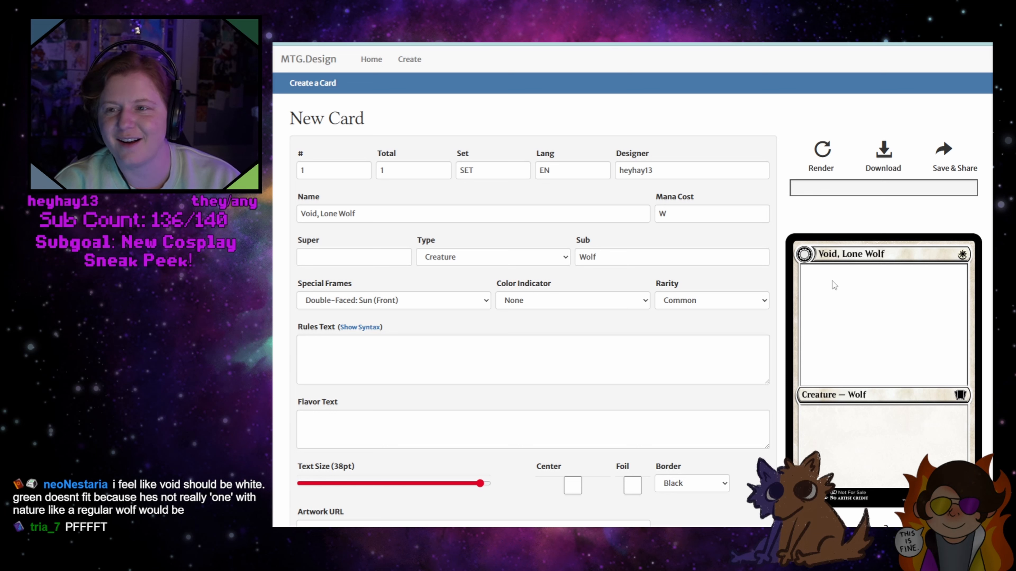
Turn on the foil option for the card
{"action": "left_click", "coordinate": [693, 220]}
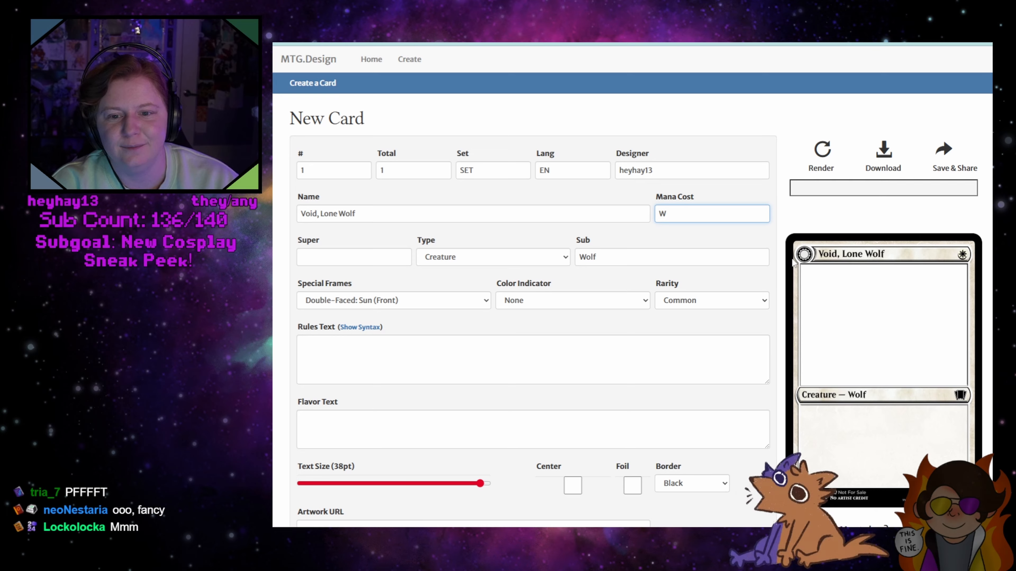
{"action": "left_click", "coordinate": [668, 341]}
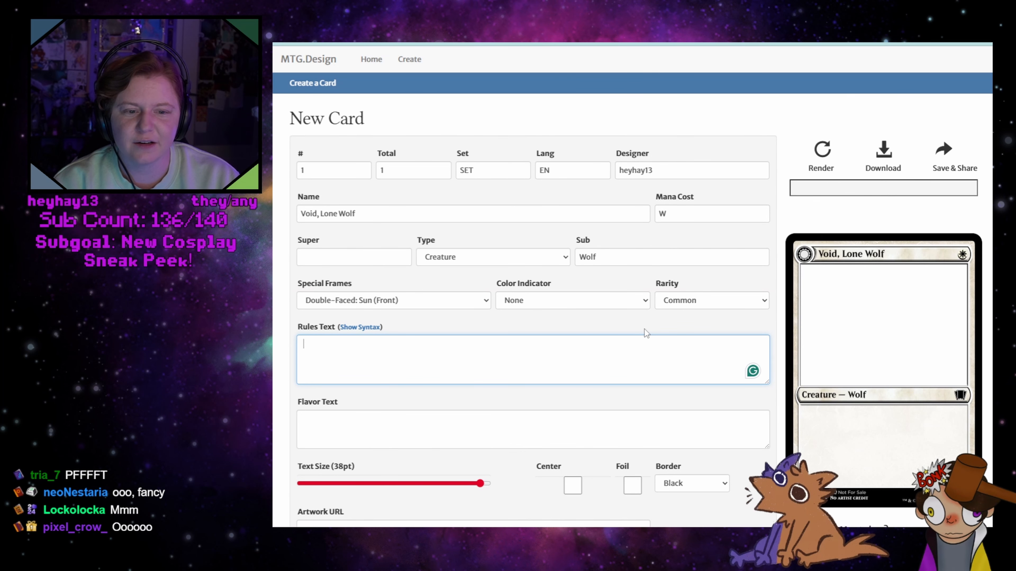
{"action": "scroll", "coordinate": [642, 328], "scroll_direction": "down", "scroll_amount": 3}
{"action": "scroll", "coordinate": [642, 328], "scroll_direction": "up", "scroll_amount": 3}
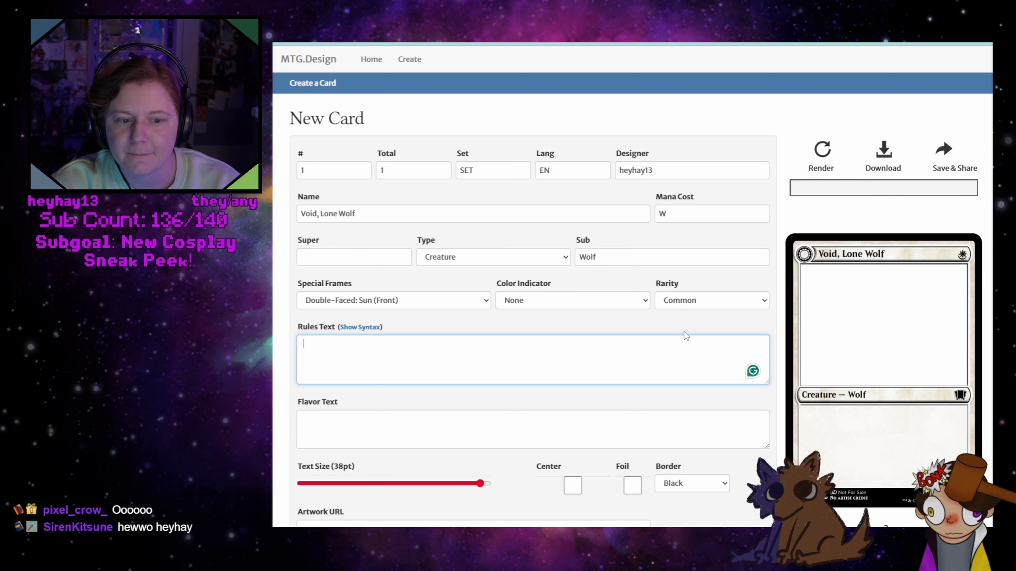
{"action": "left_click", "coordinate": [633, 490]}
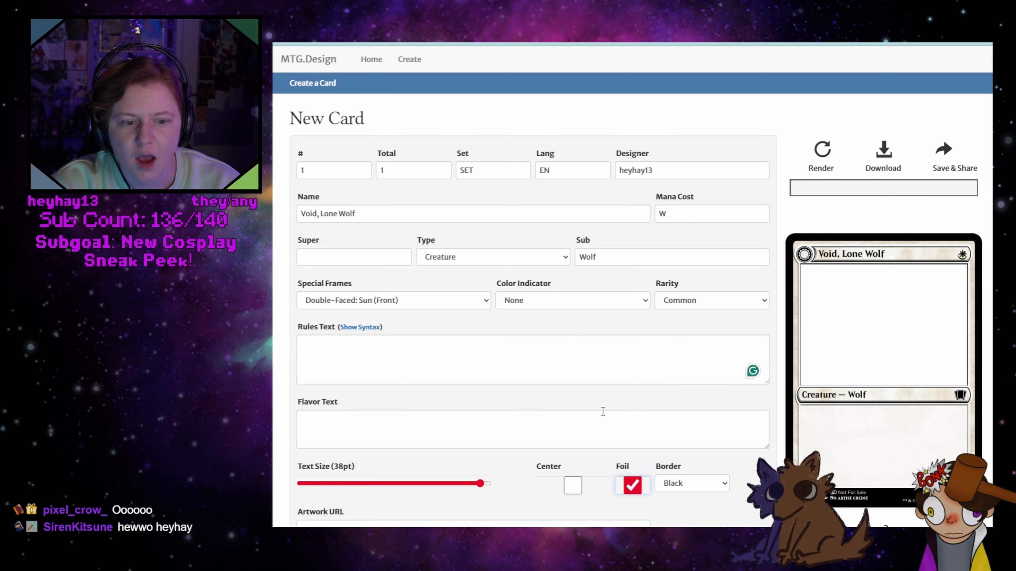
Enter the rules text "If you draw 3 cards in a turn, transform Void, Lone Wolf into Fenris,"
{"action": "left_click", "coordinate": [540, 365]}
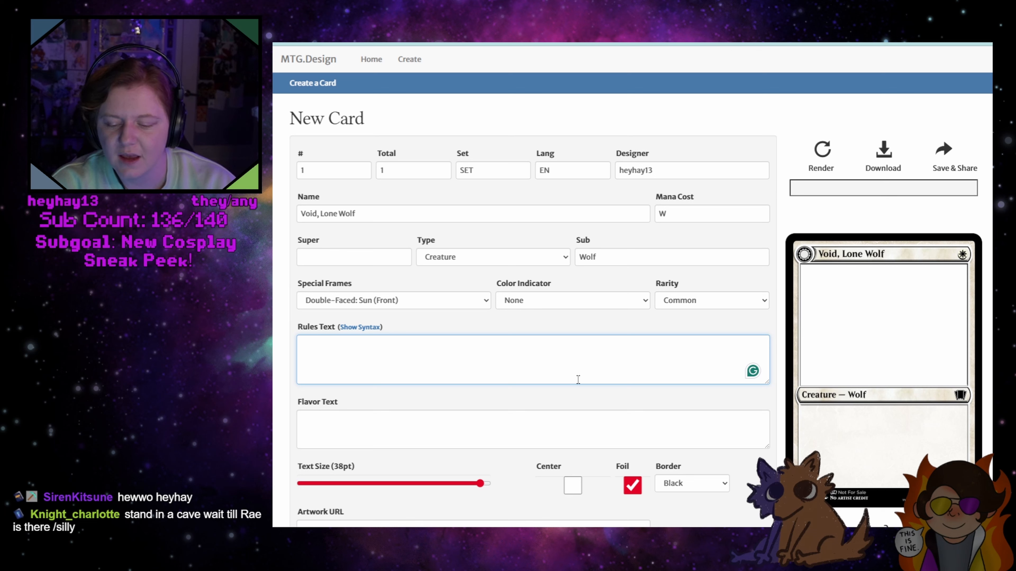
{"action": "type", "text": "If you d"}
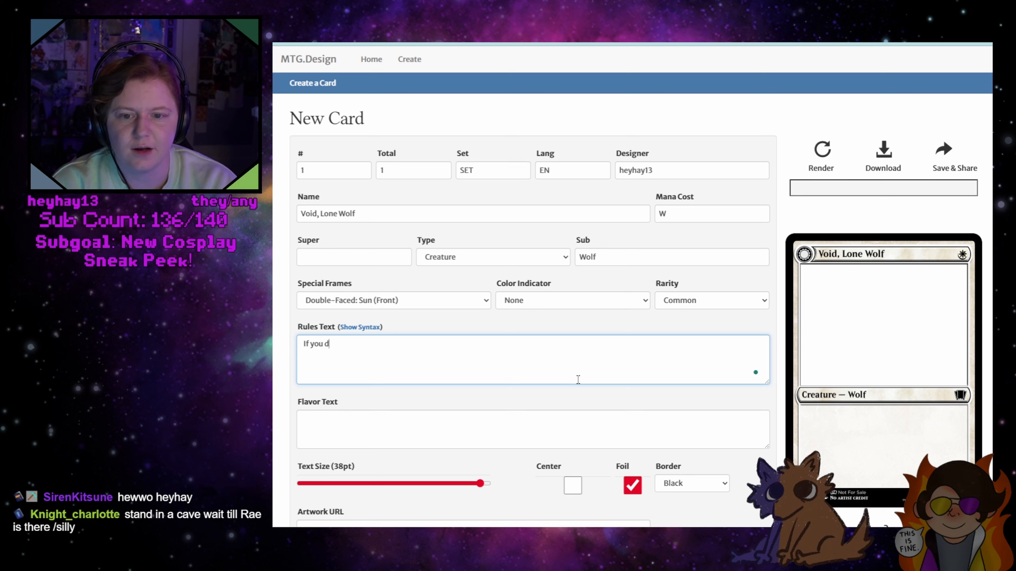
{"action": "type", "text": "raw 3 car"}
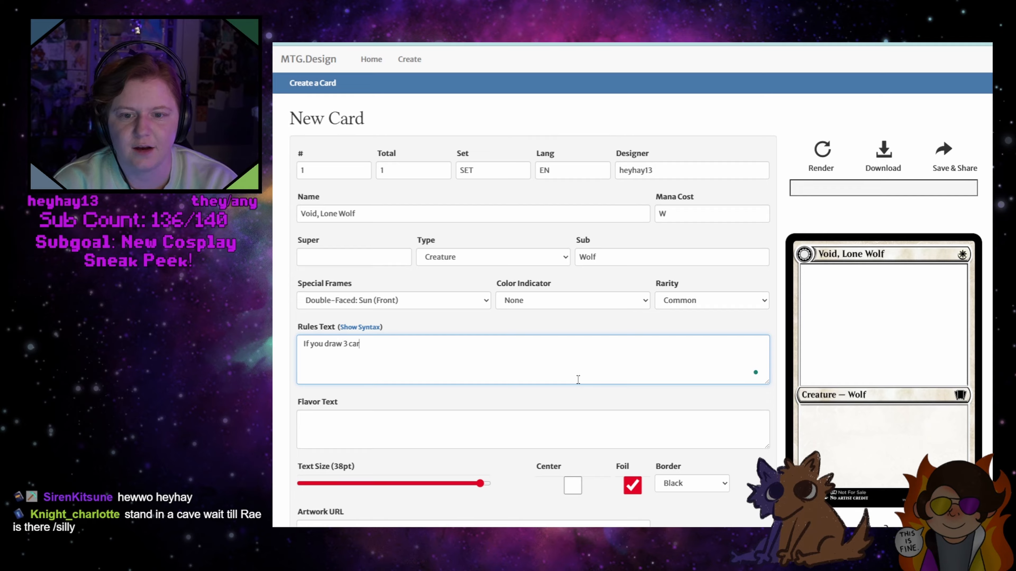
{"action": "type", "text": "ds in a turn,"}
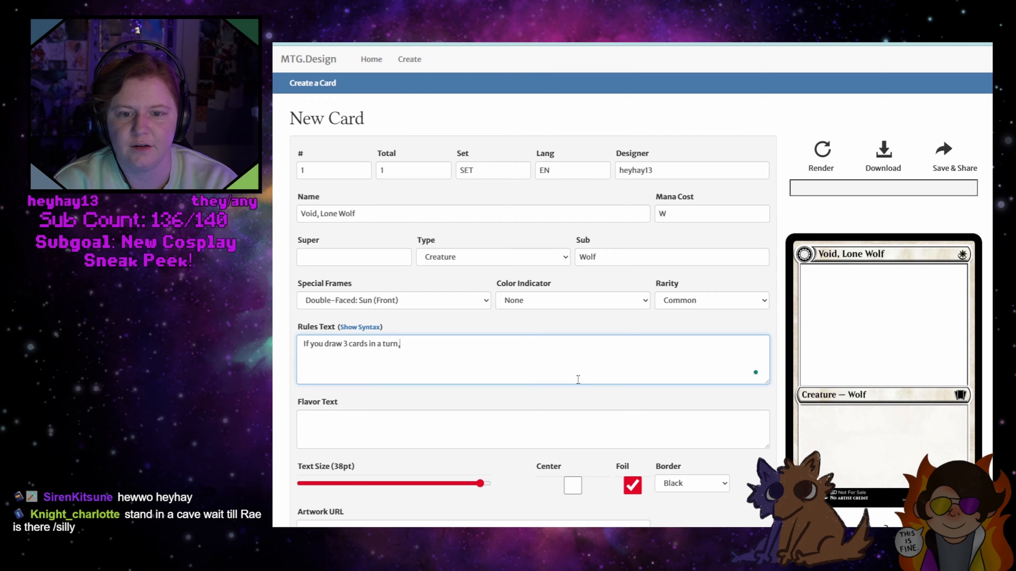
{"action": "type", "text": " transform "}
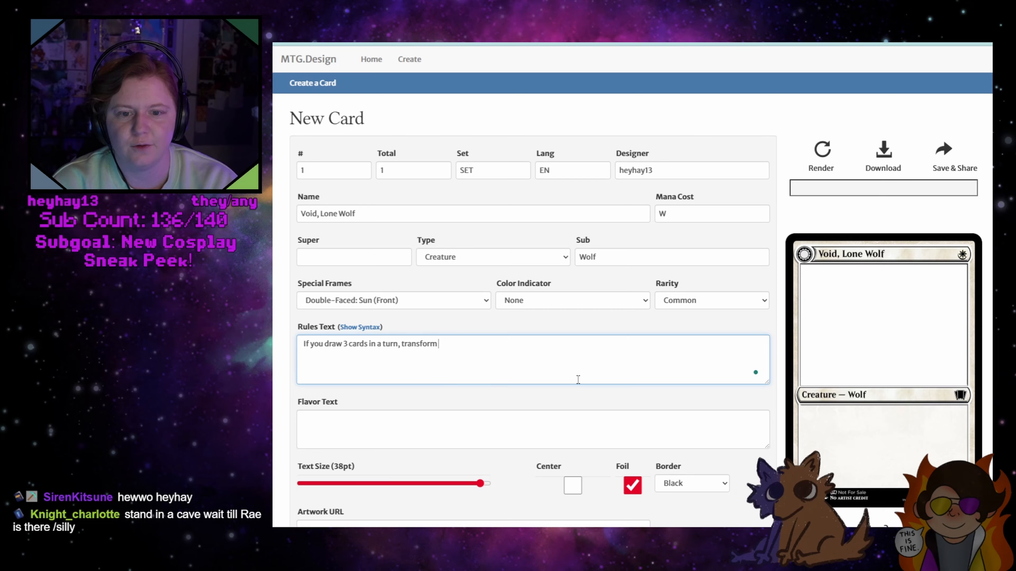
{"action": "type", "text": "Void, Lone"}
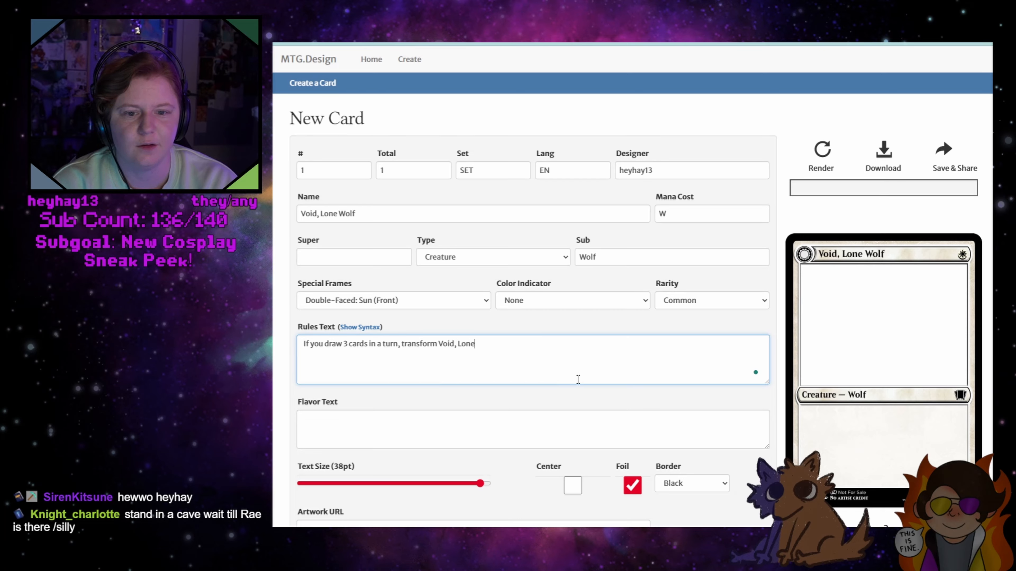
{"action": "type", "text": " Wolf into "}
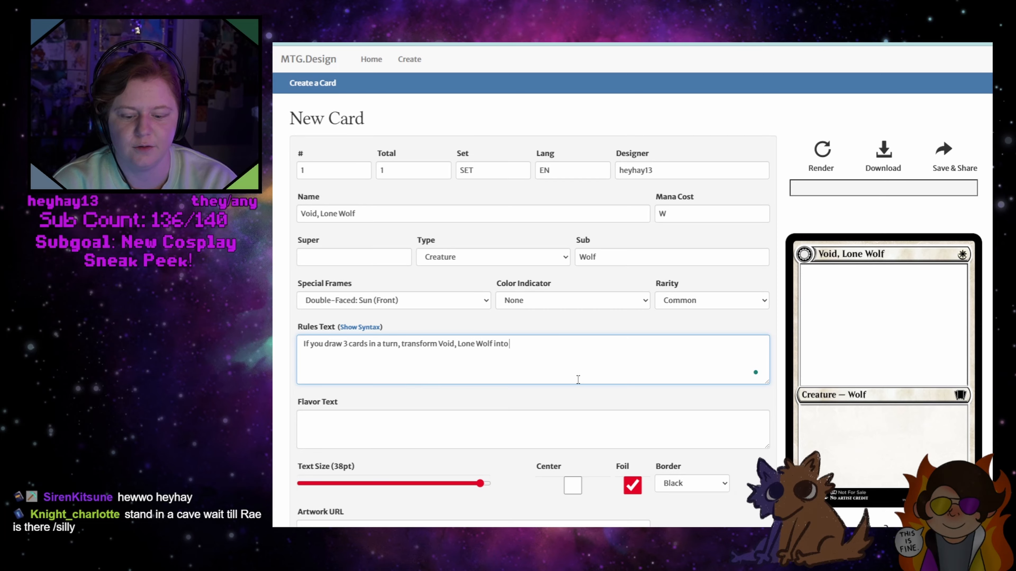
{"action": "type", "text": "Fenris,"}
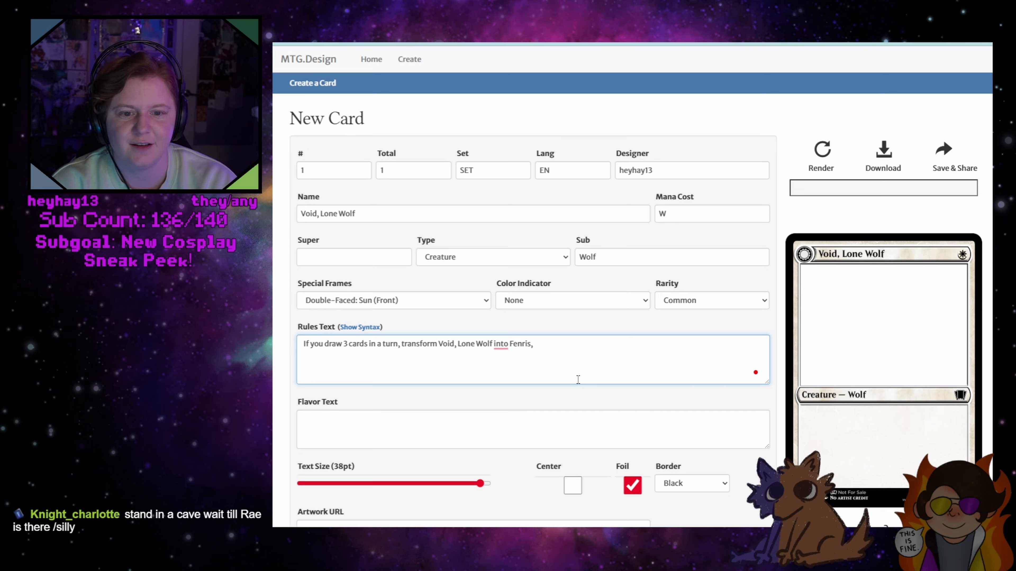
Try a "____" placeholder after "Fenris," in the rules text and render the card with and without it
{"action": "left_click", "coordinate": [501, 344]}
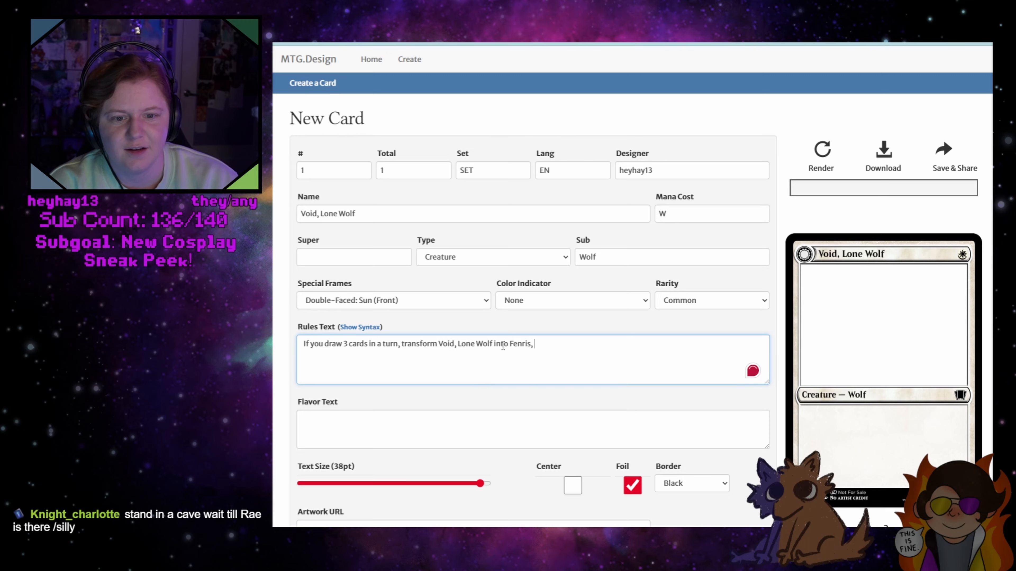
{"action": "left_click", "coordinate": [546, 351]}
{"action": "type", "text": "____"}
{"action": "left_click", "coordinate": [816, 161]}
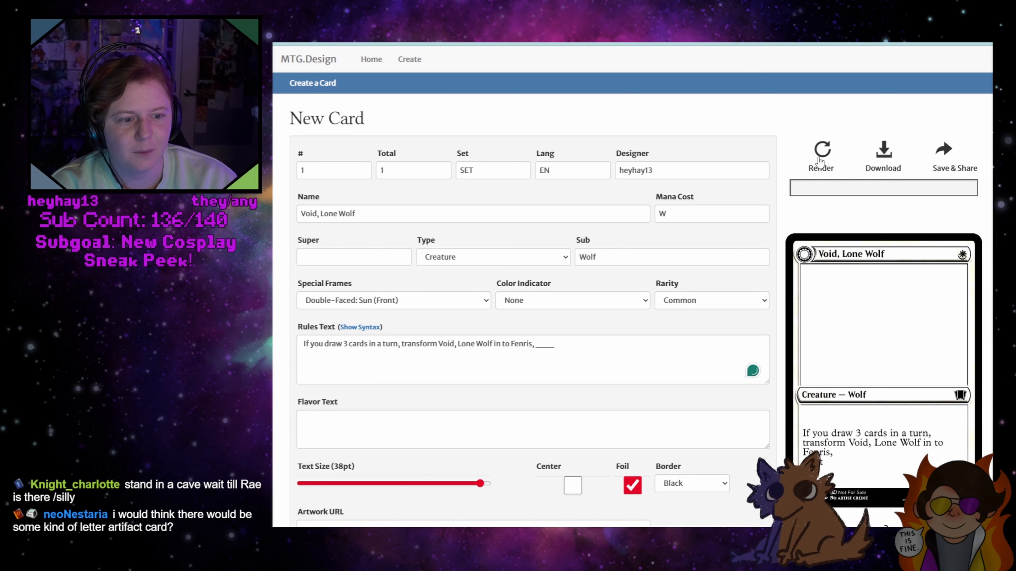
{"action": "double_click", "coordinate": [546, 343]}
{"action": "key", "text": "BackSpace"}
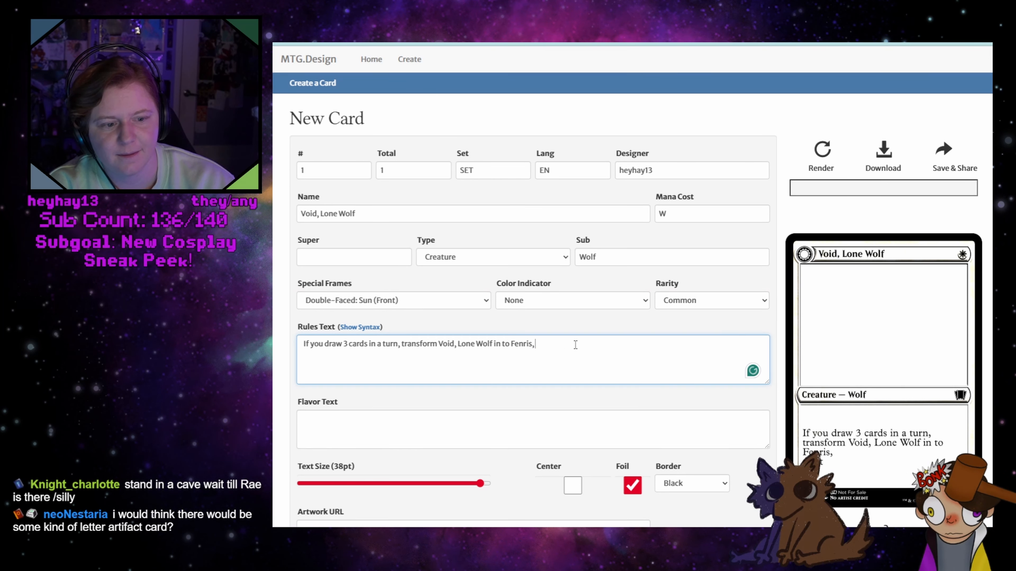
{"action": "left_click", "coordinate": [822, 156]}
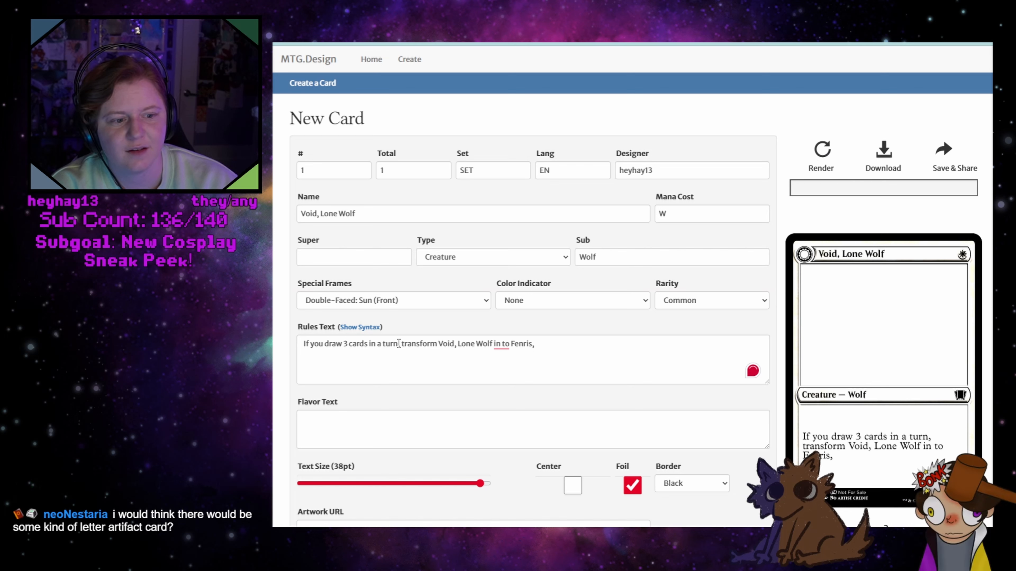
Correct "in to" to "into" and complete the rules text with "Seer of Stars" after "Fenris,", rendering the card
{"action": "left_click", "coordinate": [542, 343]}
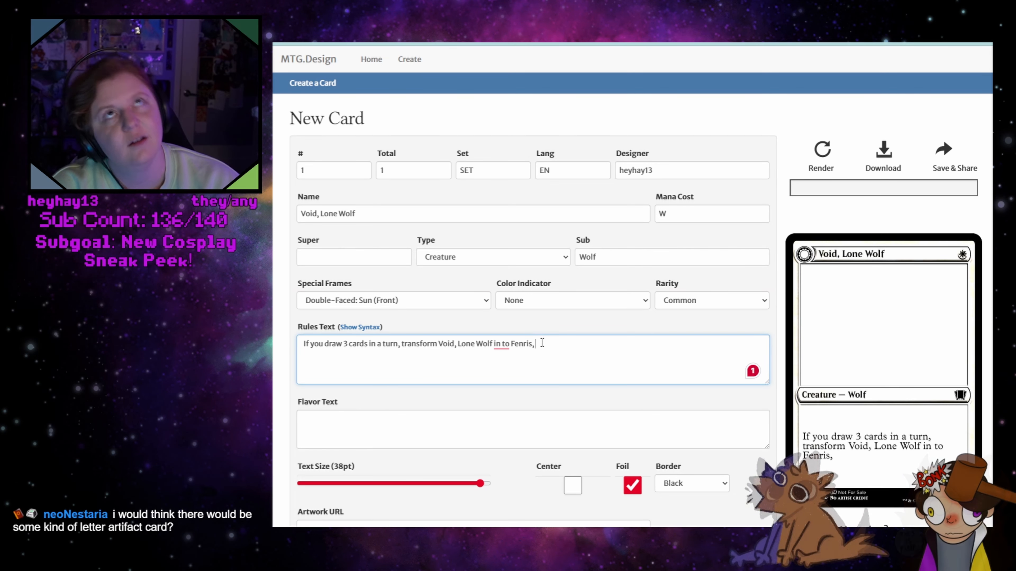
{"action": "mouse_move", "coordinate": [501, 344]}
{"action": "left_click", "coordinate": [502, 374]}
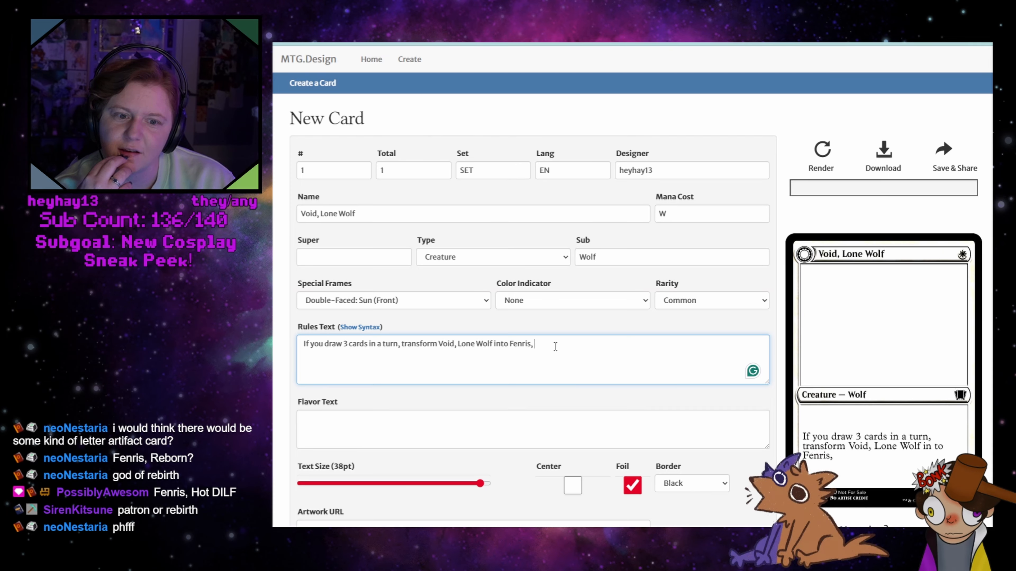
{"action": "type", "text": "See"}
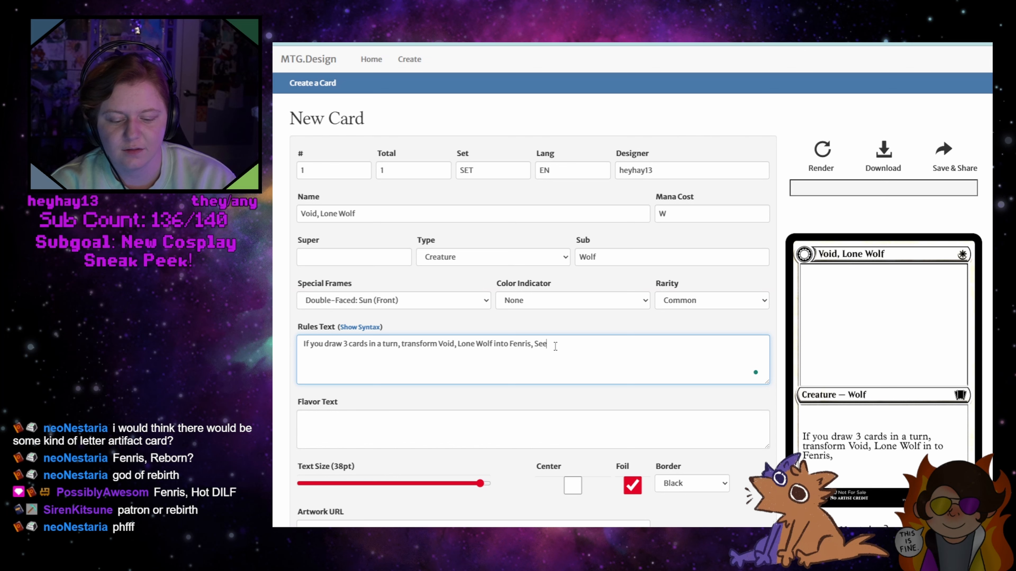
{"action": "type", "text": "r of Stars"}
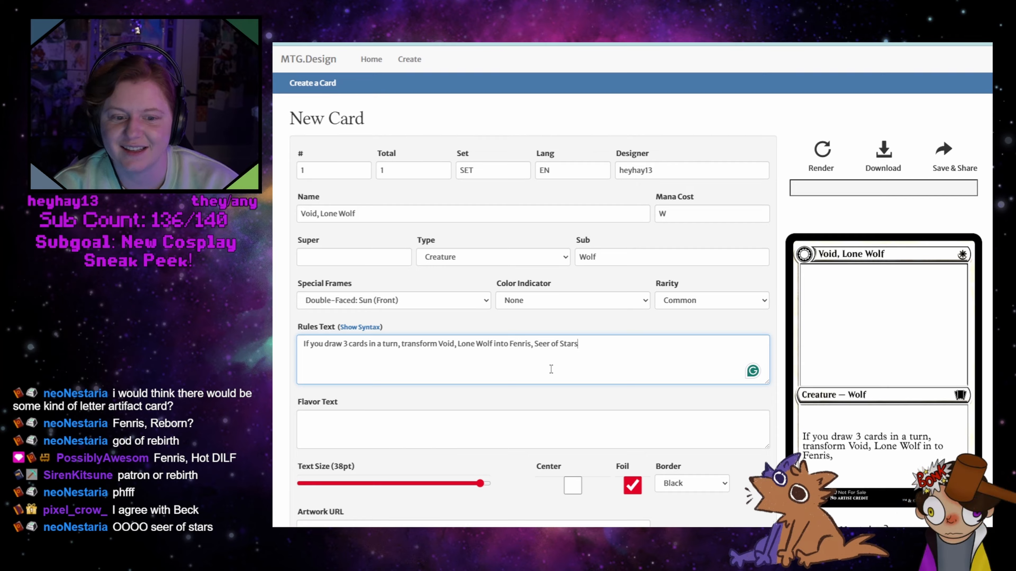
{"action": "left_click", "coordinate": [811, 162]}
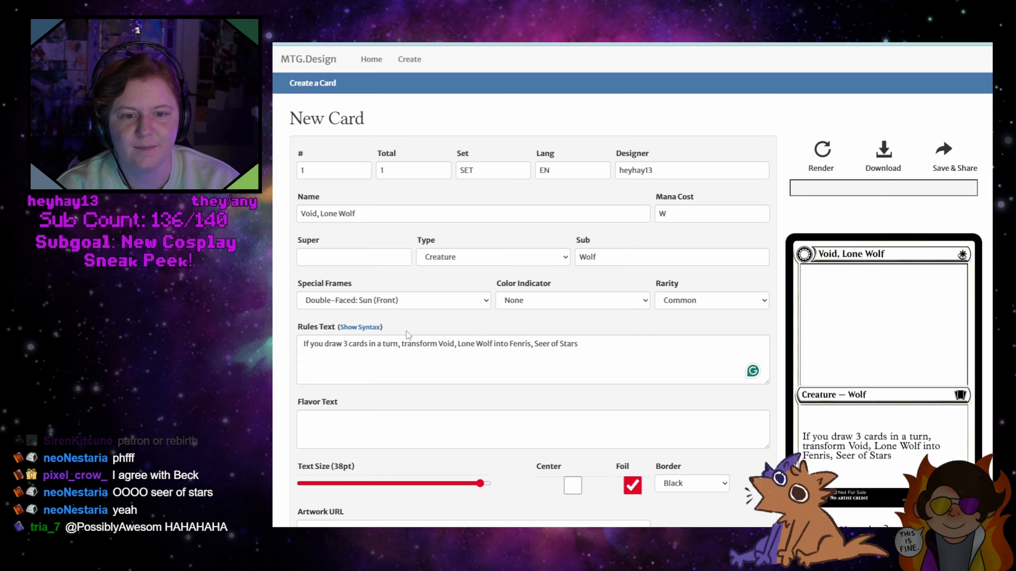
Set the card's color indicator to White
{"action": "left_click", "coordinate": [527, 308]}
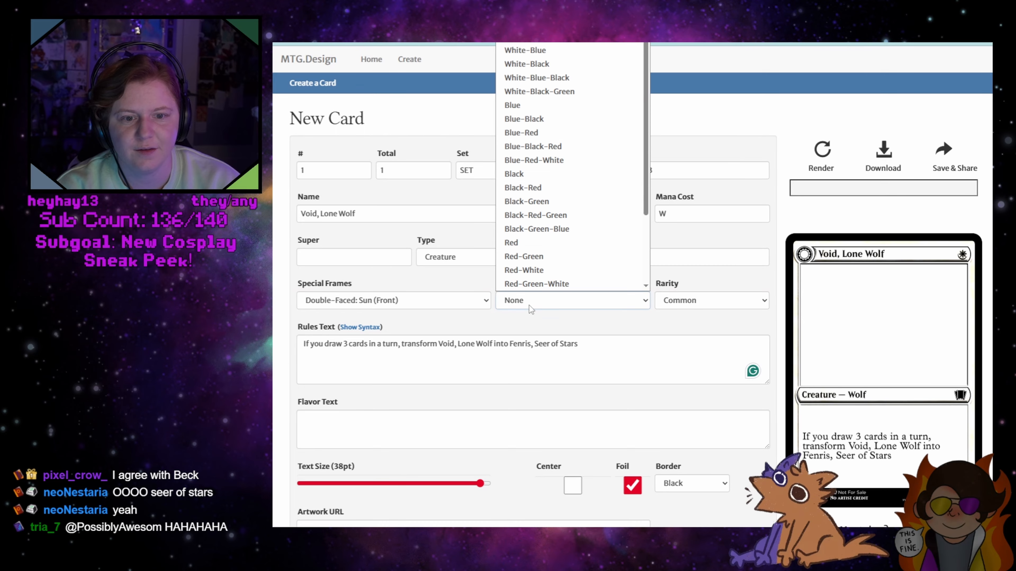
{"action": "left_click", "coordinate": [517, 39]}
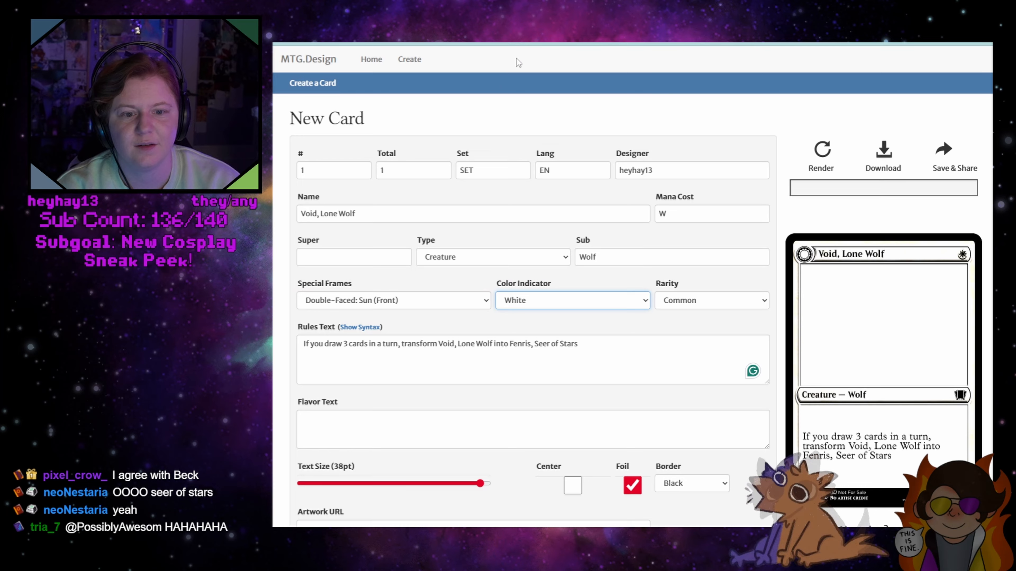
Set the card's rarity to Rare
{"action": "left_click", "coordinate": [722, 302]}
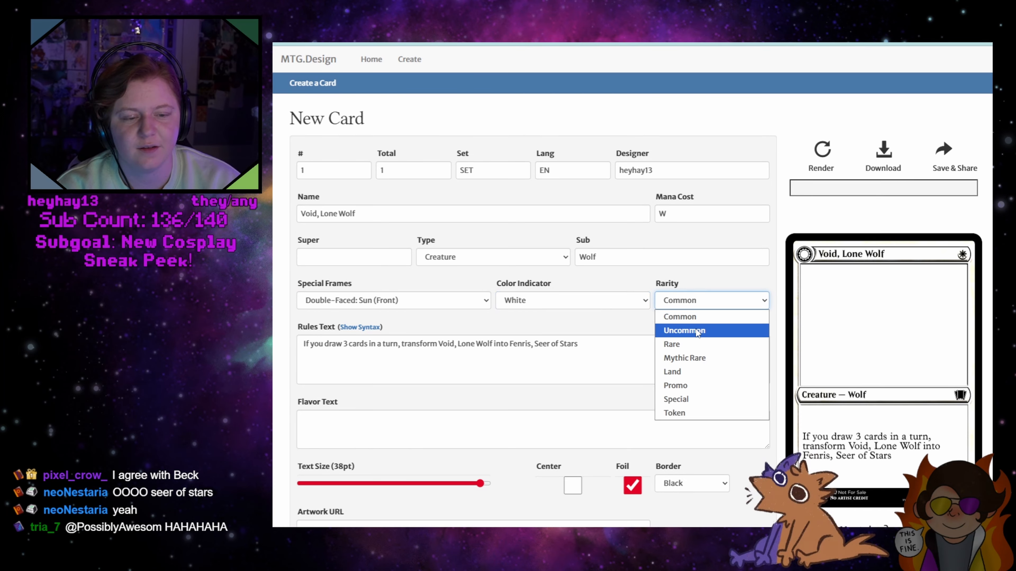
{"action": "left_click", "coordinate": [690, 344]}
{"action": "left_click", "coordinate": [682, 322]}
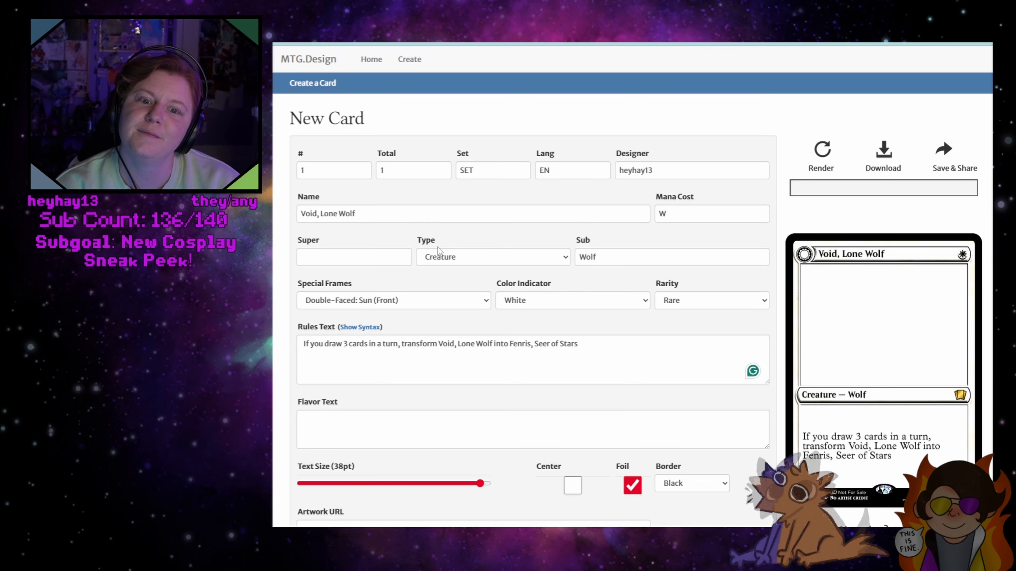
{"action": "left_click", "coordinate": [380, 258]}
{"action": "left_click", "coordinate": [439, 231]}
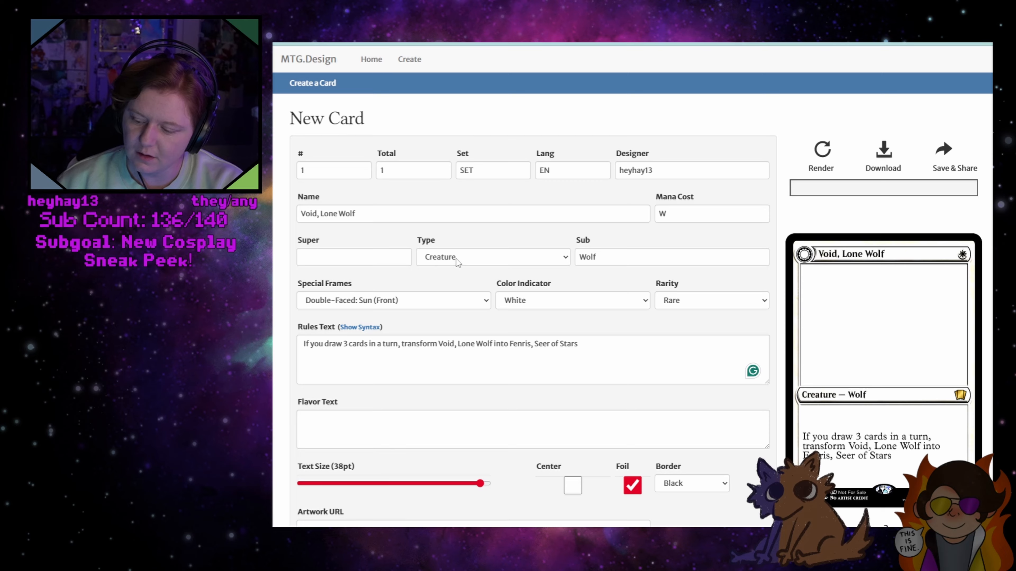
Change the mana cost to R and the color indicator to Red, and render the card
{"action": "double_click", "coordinate": [680, 207]}
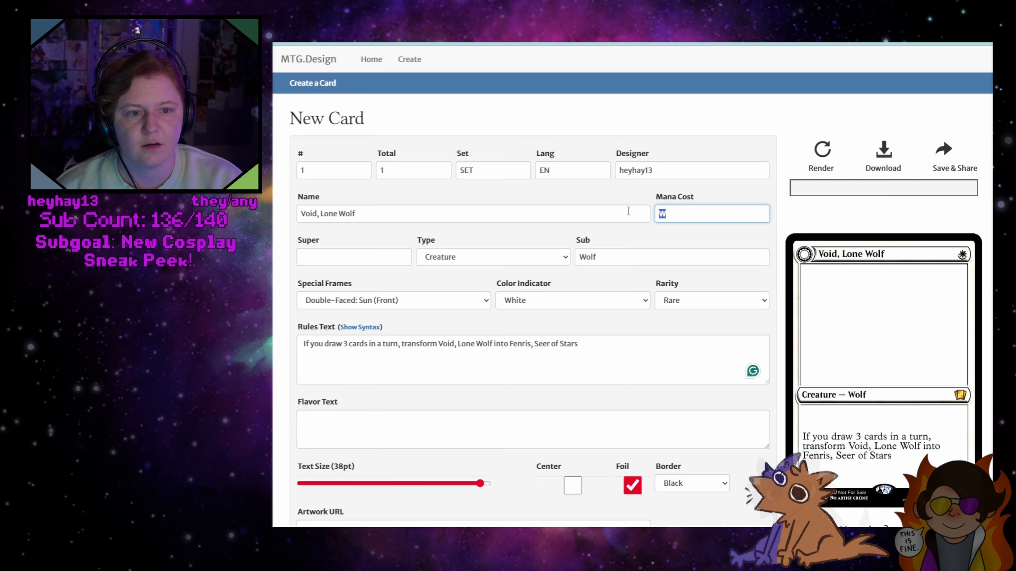
{"action": "type", "text": "R"}
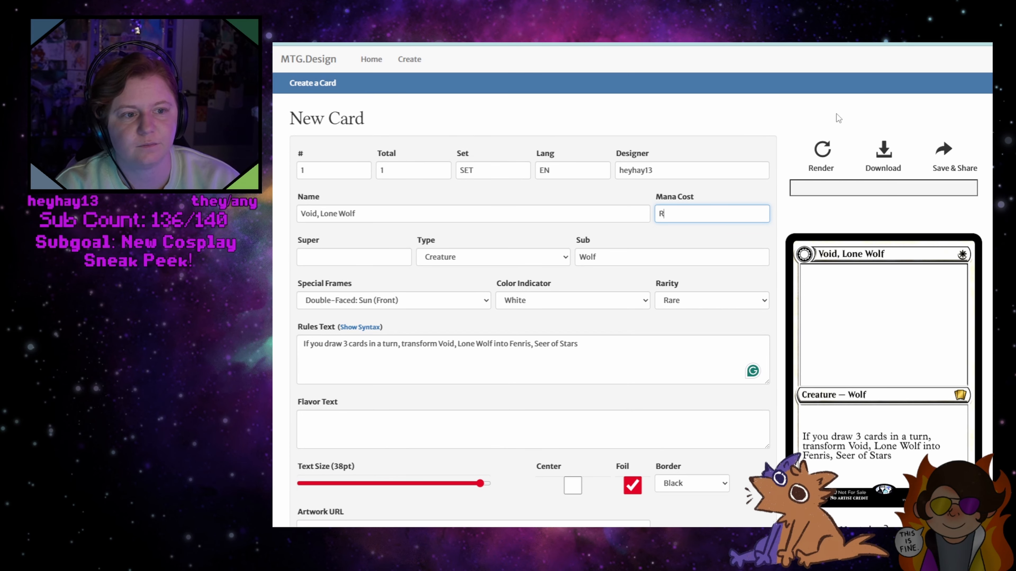
{"action": "left_click", "coordinate": [568, 300]}
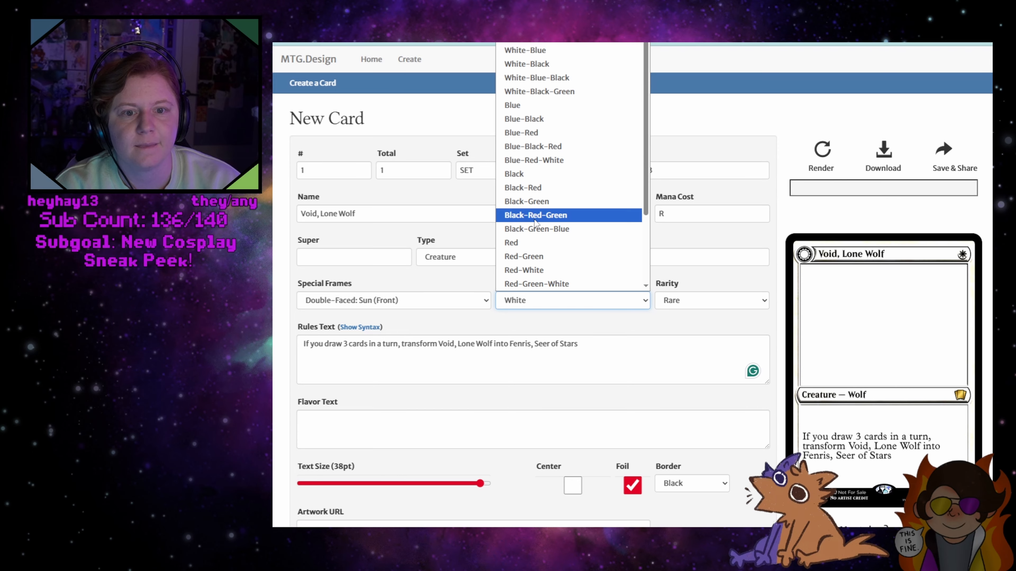
{"action": "left_click", "coordinate": [527, 241]}
{"action": "left_click", "coordinate": [822, 150]}
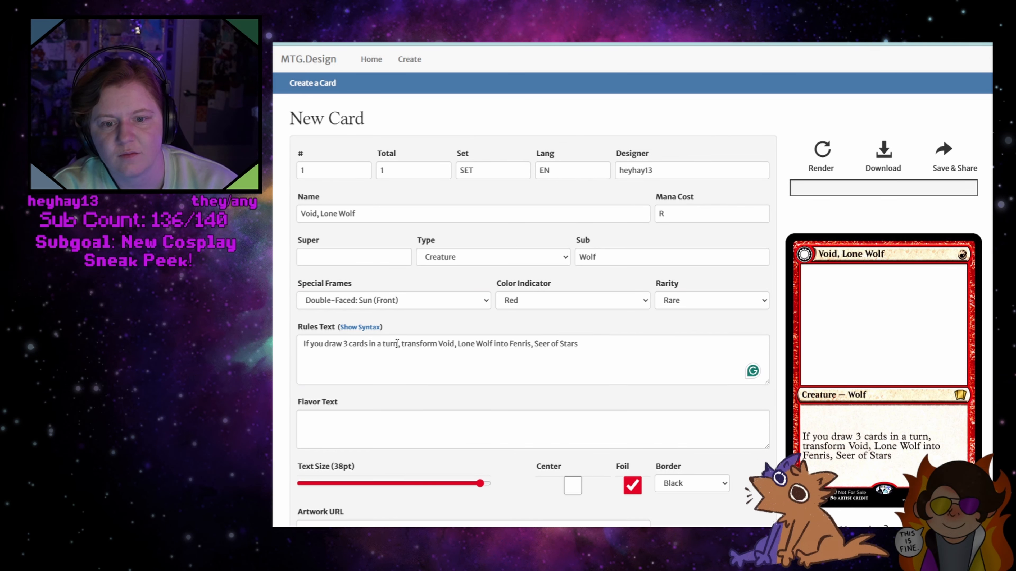
Replace "If you draw 3 cards in a turn" in the rules text with "Trample" on its own line above the transform clause
{"action": "left_click_drag", "start_coordinate": [399, 344], "coordinate": [292, 345]}
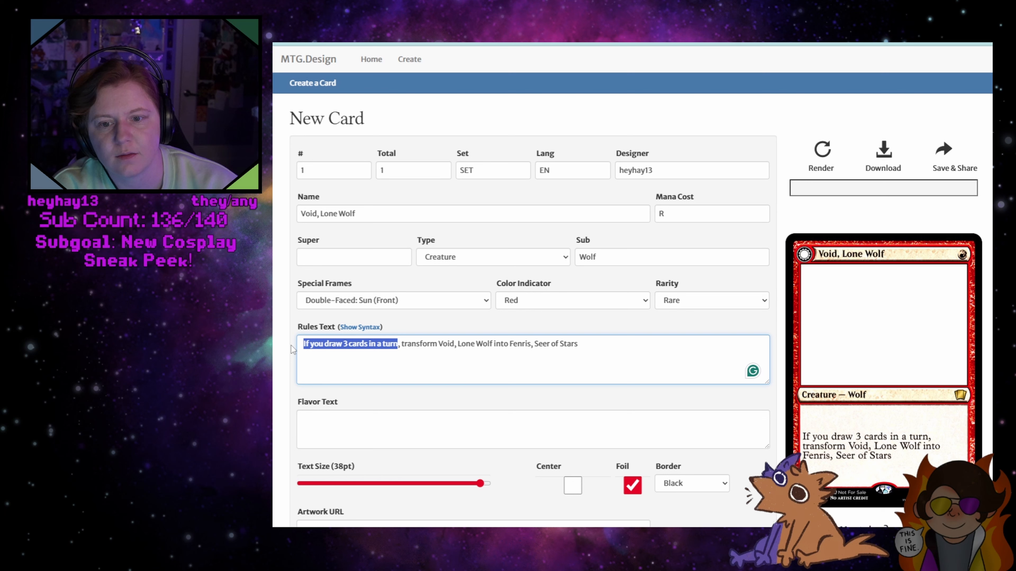
{"action": "key", "text": "BackSpace"}
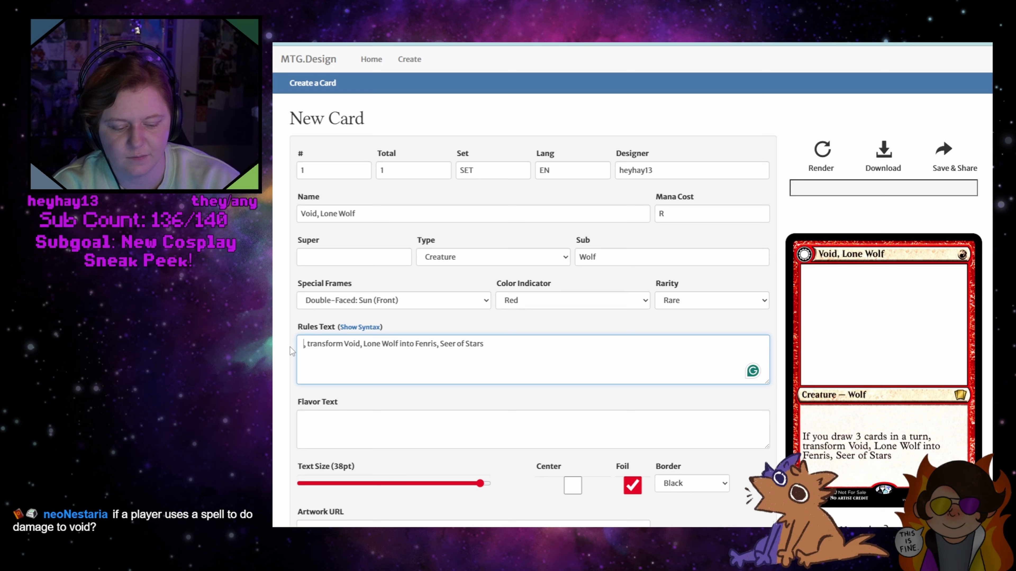
{"action": "key", "text": "Return"}
{"action": "key", "text": "BackSpace"}
{"action": "type", "text": "Trample"}
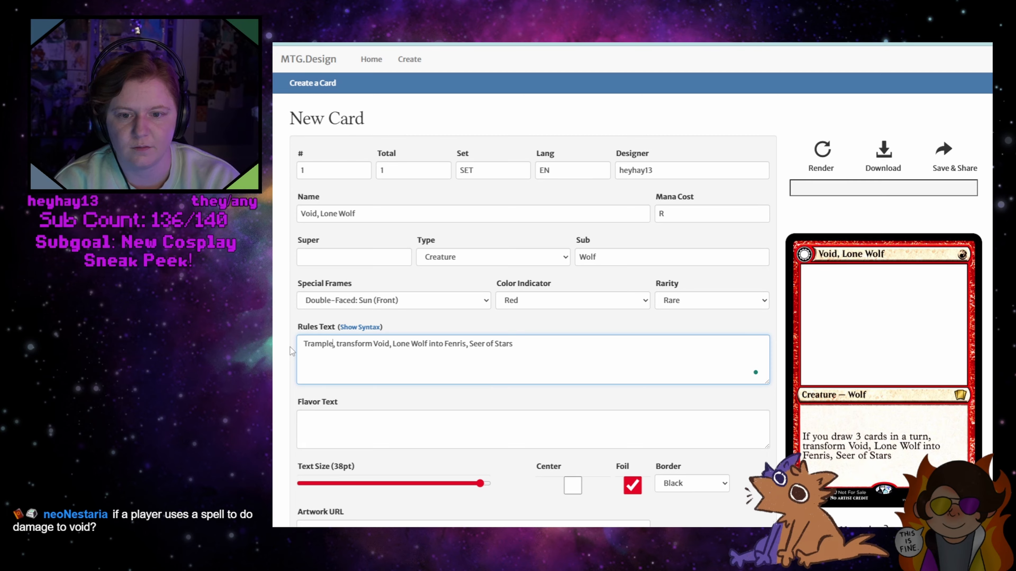
{"action": "key", "text": "Return"}
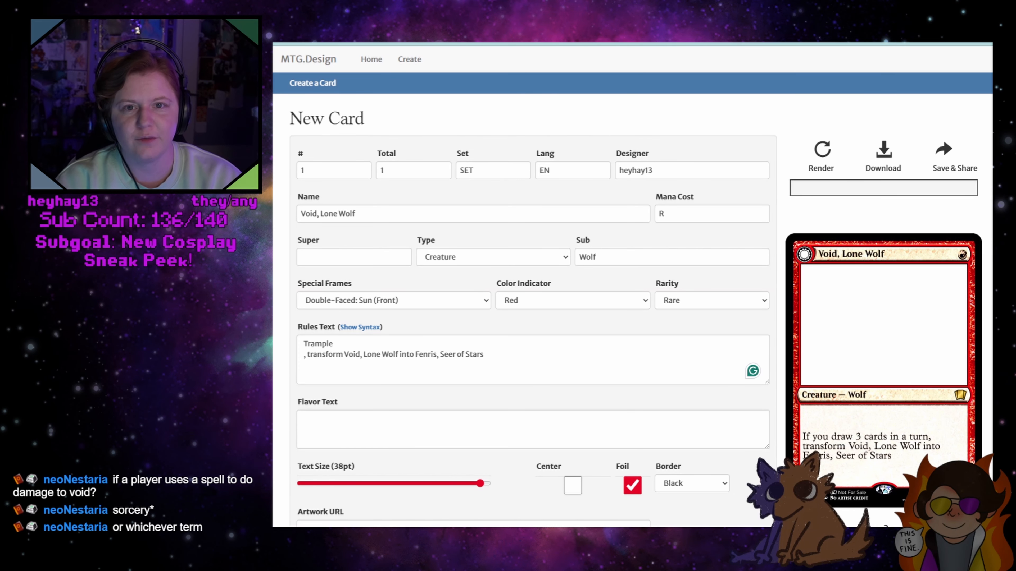
Open the same card design page in a second browser tab and compare it with the original
{"action": "key", "text": "ctrl+t"}
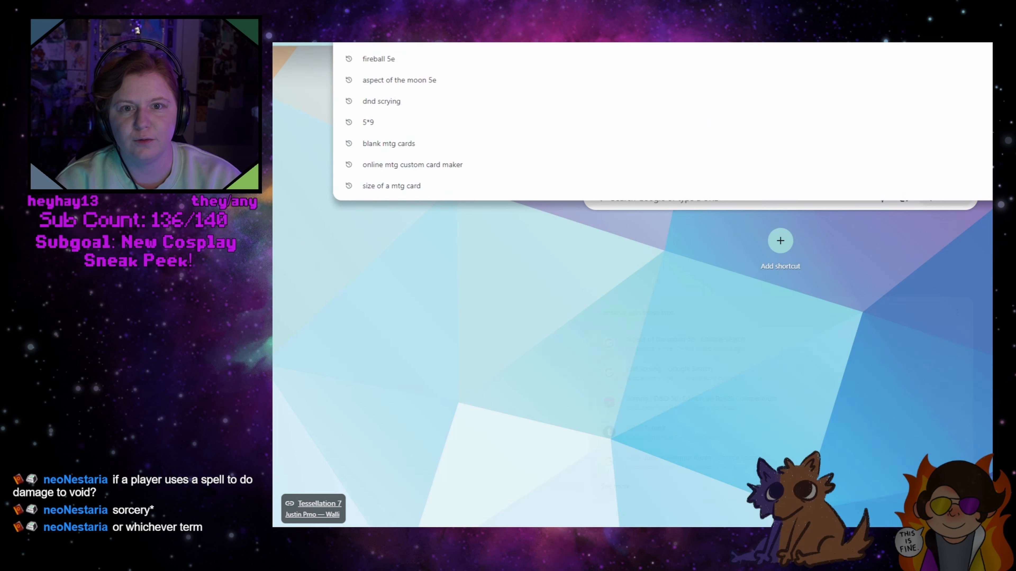
{"action": "type", "text": "https://mtg.design/create"}
{"action": "key", "text": "Return"}
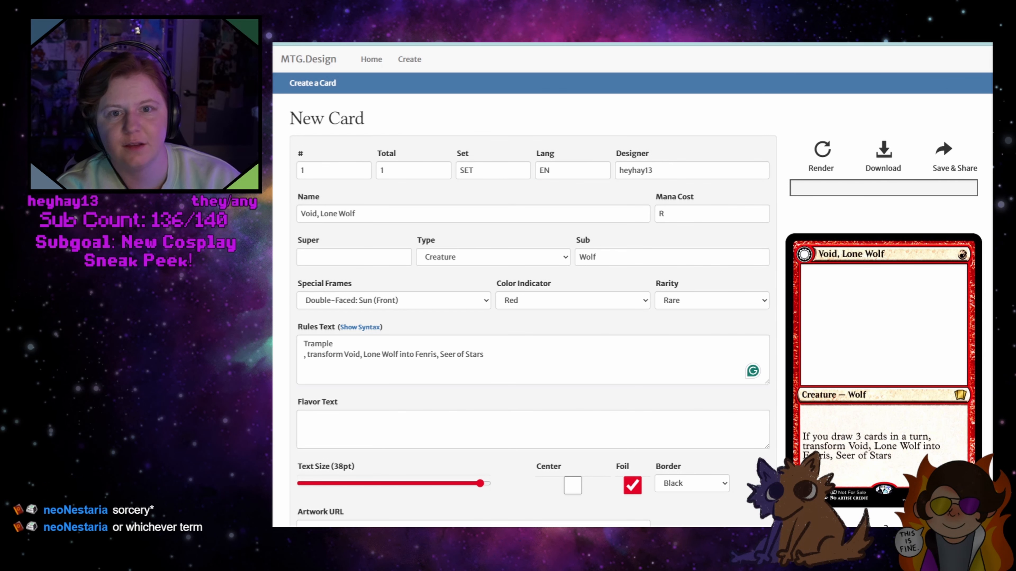
{"action": "key", "text": "ctrl+Tab"}
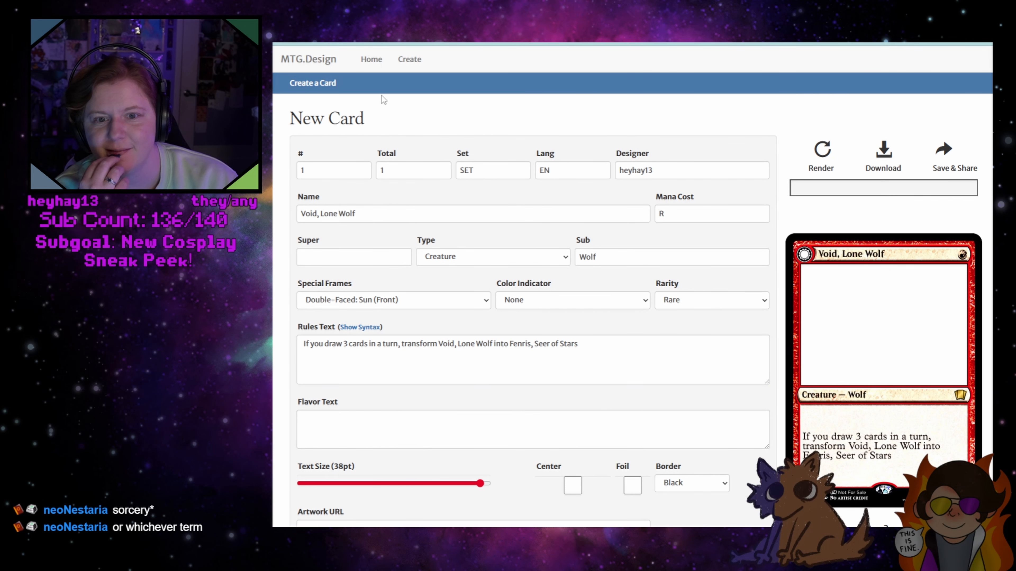
{"action": "key", "text": "ctrl+shift+Tab"}
{"action": "key", "text": "ctrl+Tab"}
{"action": "key", "text": "ctrl+shift+Tab"}
{"action": "key", "text": "ctrl+Tab"}
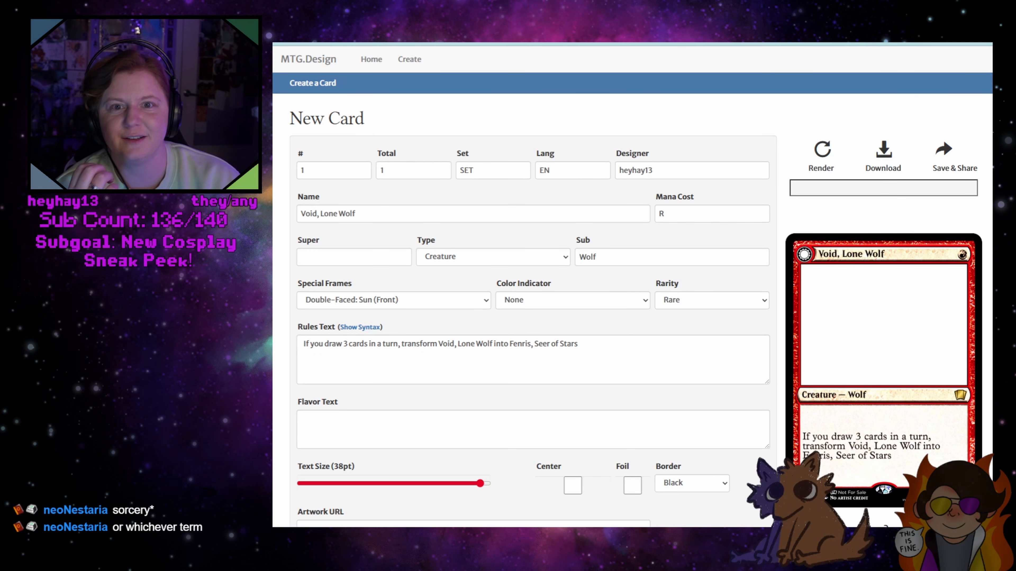
Rename the card in the second tab "Fenris, Seer of Stars" and set its mana cost to WG
{"action": "triple_click", "coordinate": [395, 213]}
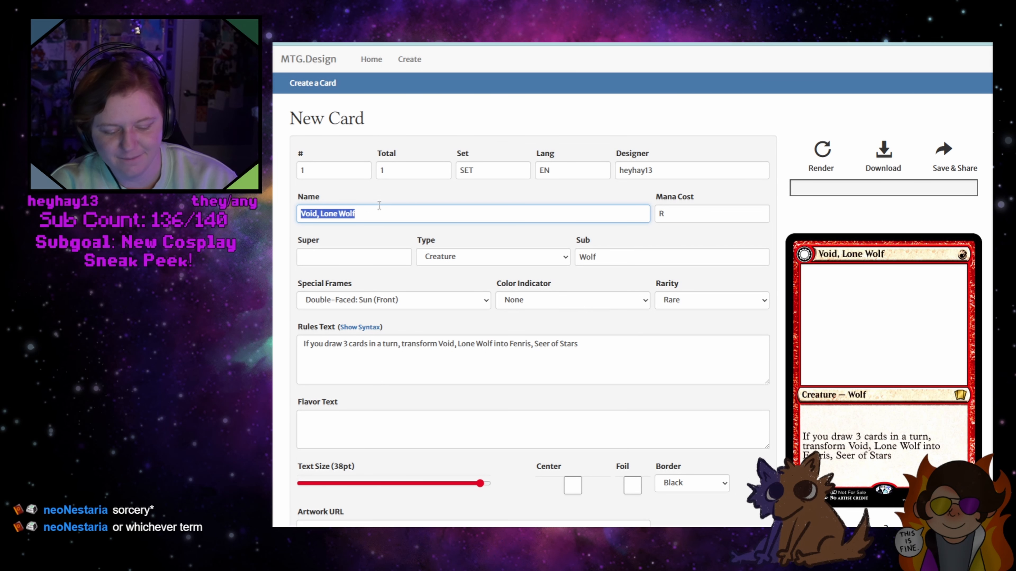
{"action": "key", "text": "BackSpace"}
{"action": "type", "text": "Fenris"}
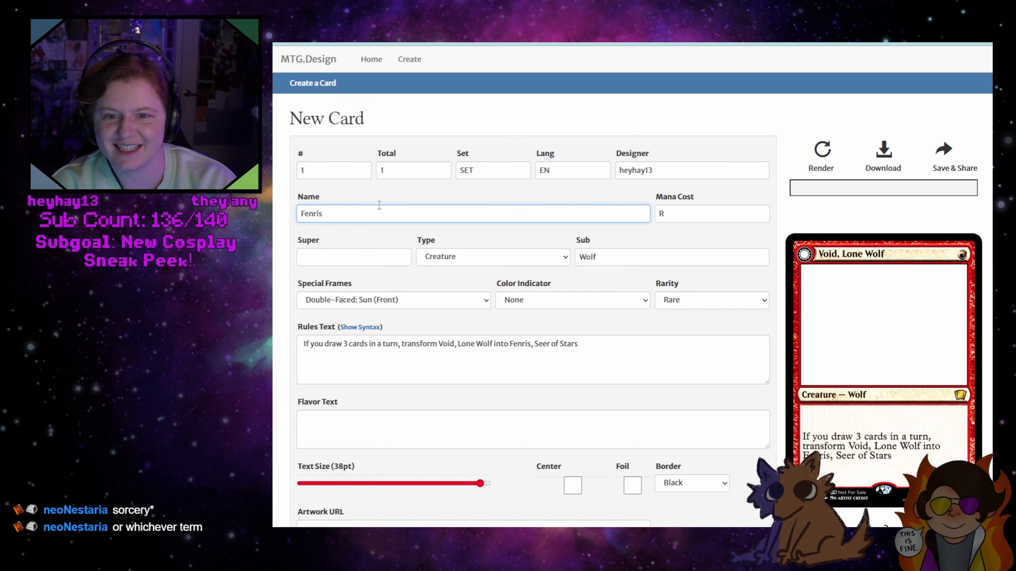
{"action": "type", "text": ", Se"}
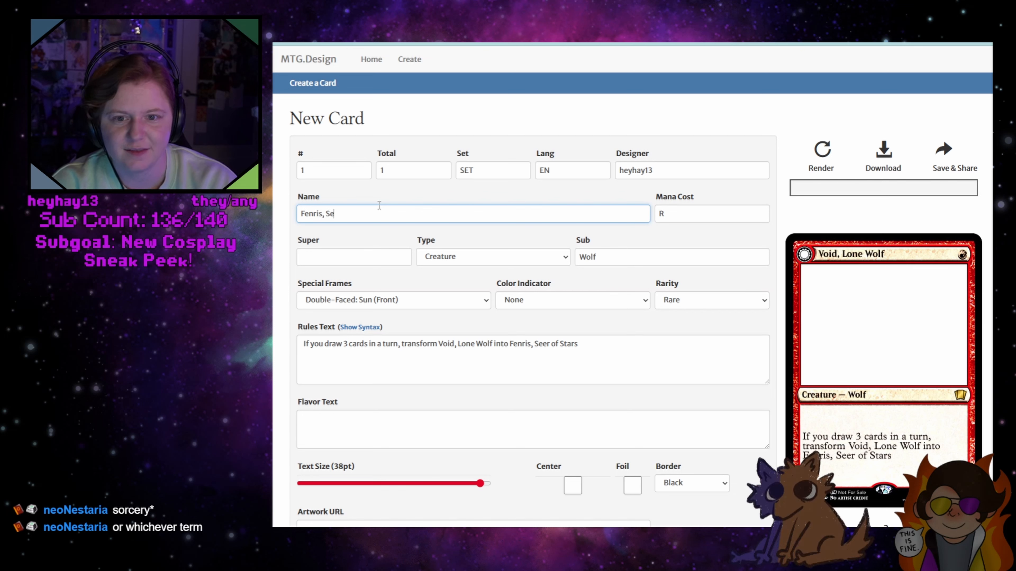
{"action": "type", "text": "er of Stars"}
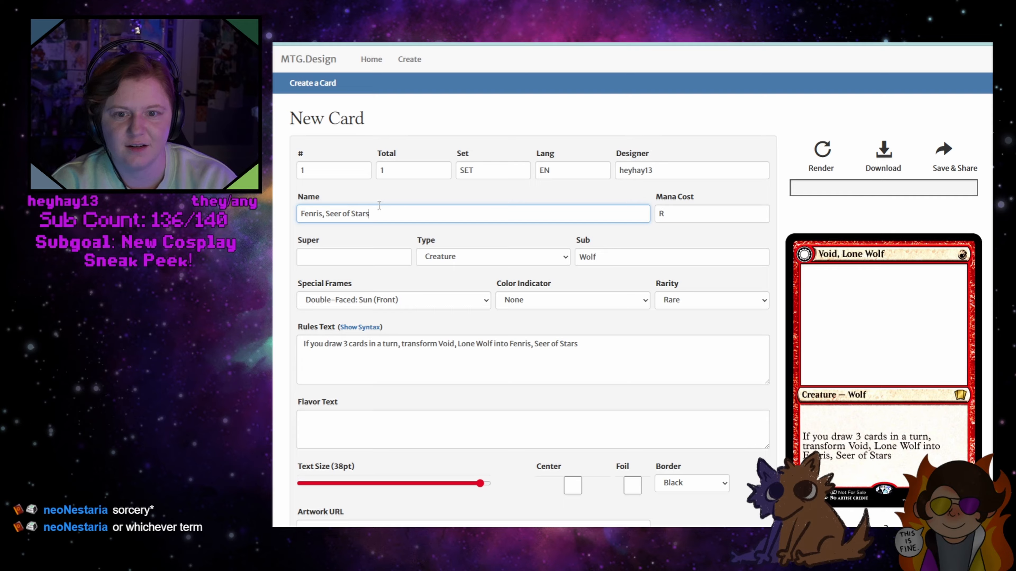
{"action": "key", "text": "Tab"}
{"action": "type", "text": "WG"}
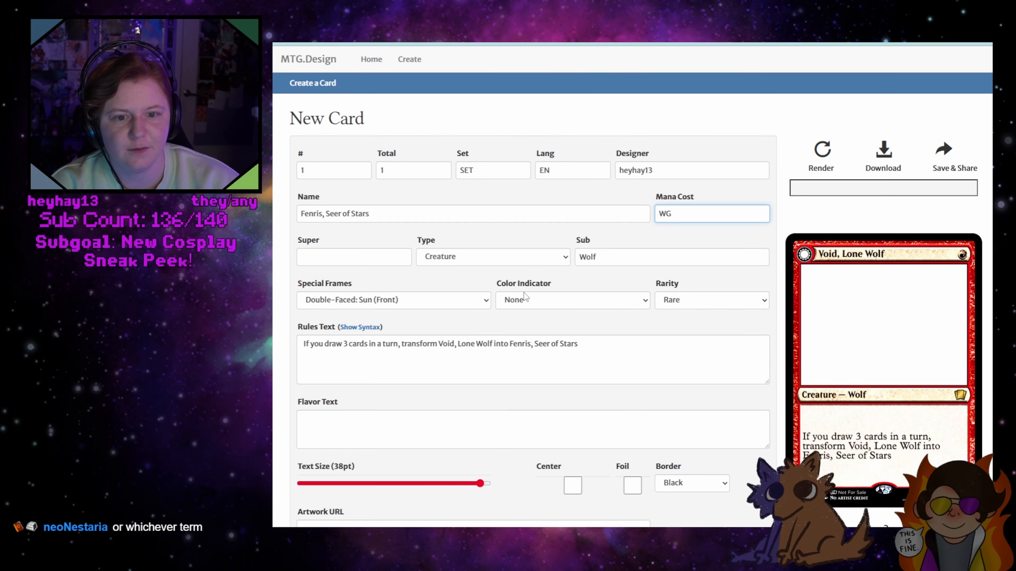
Set the color indicator to Green-White and the special frame to Double-Faced: Moon (Back), and render the card
{"action": "left_click", "coordinate": [531, 296]}
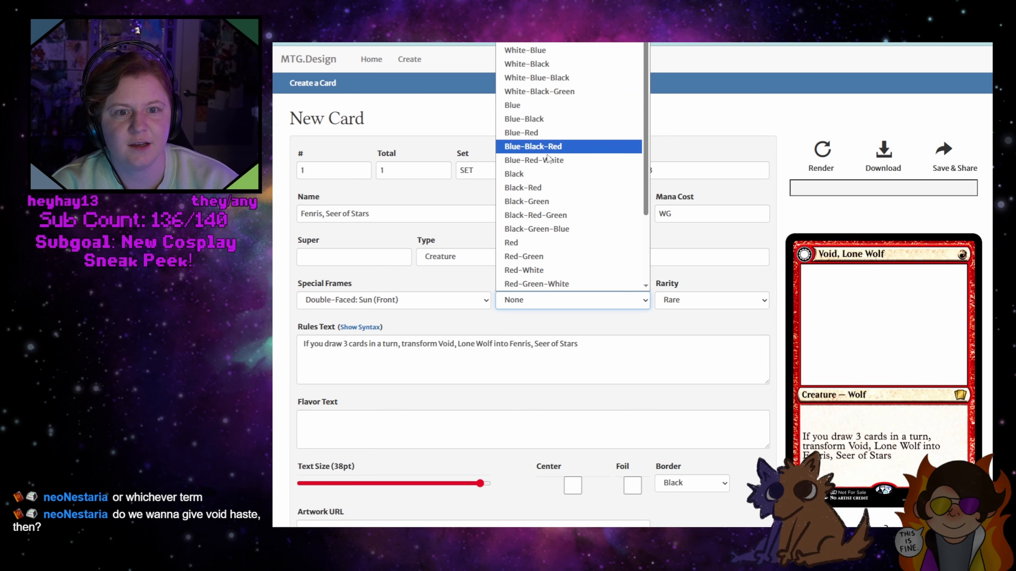
{"action": "scroll", "coordinate": [540, 228], "scroll_direction": "down", "scroll_amount": 2}
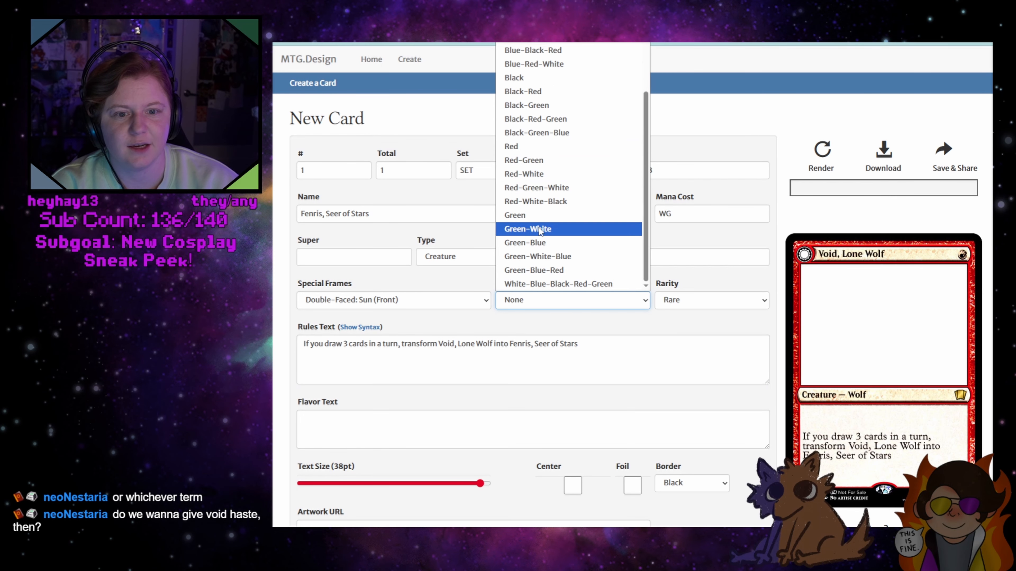
{"action": "left_click", "coordinate": [544, 227]}
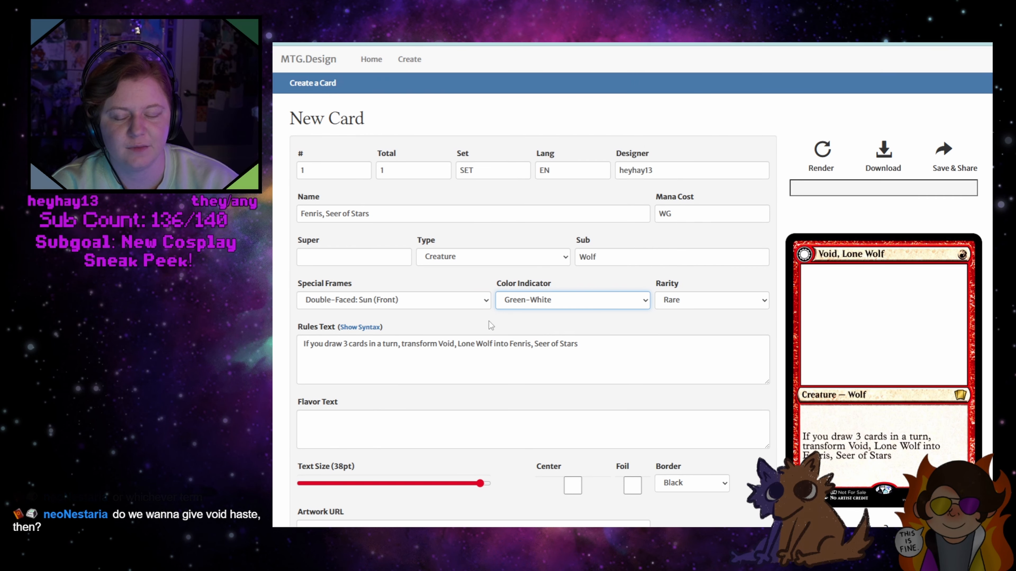
{"action": "left_click", "coordinate": [439, 302]}
{"action": "left_click", "coordinate": [400, 400]}
{"action": "left_click", "coordinate": [819, 154]}
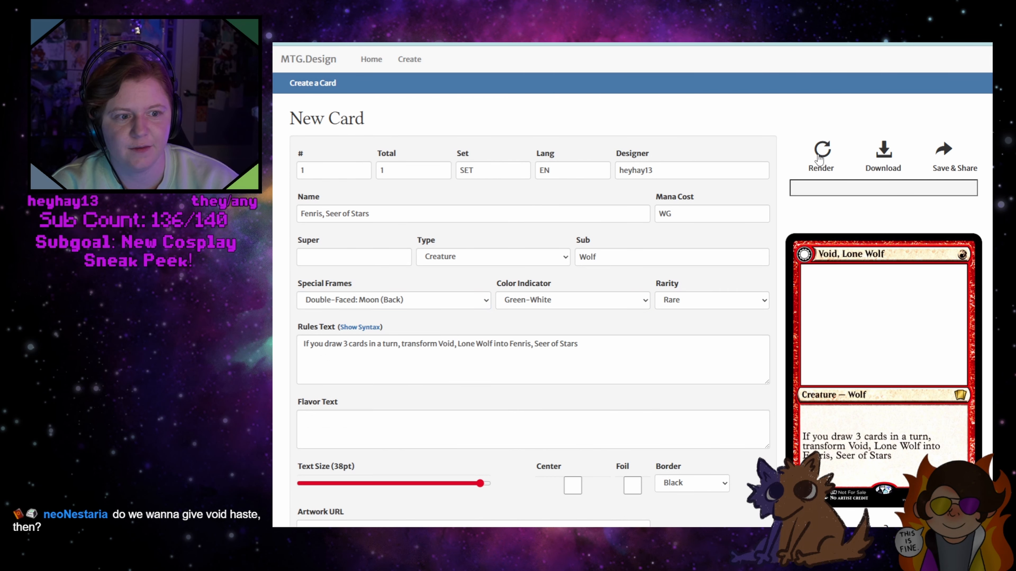
Replace the subtype with "Human Knight" and render the card
{"action": "double_click", "coordinate": [594, 256]}
{"action": "type", "text": "Human"}
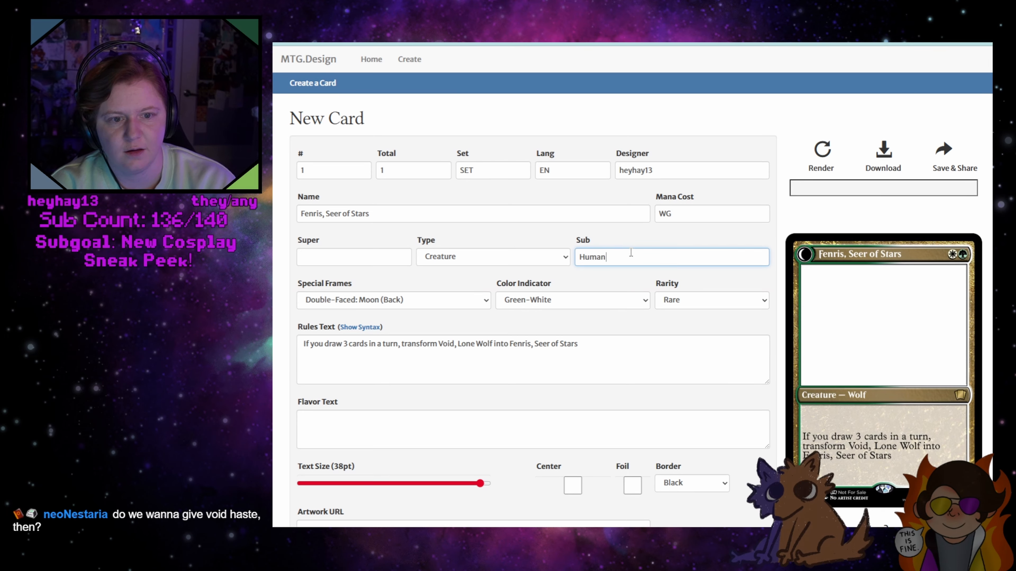
{"action": "type", "text": " Knight"}
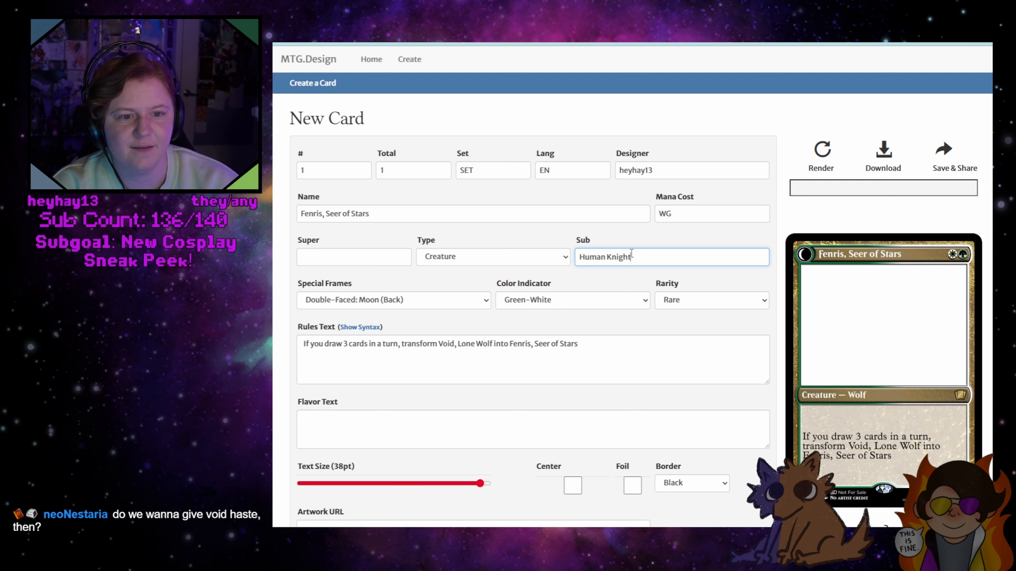
{"action": "left_click", "coordinate": [819, 150]}
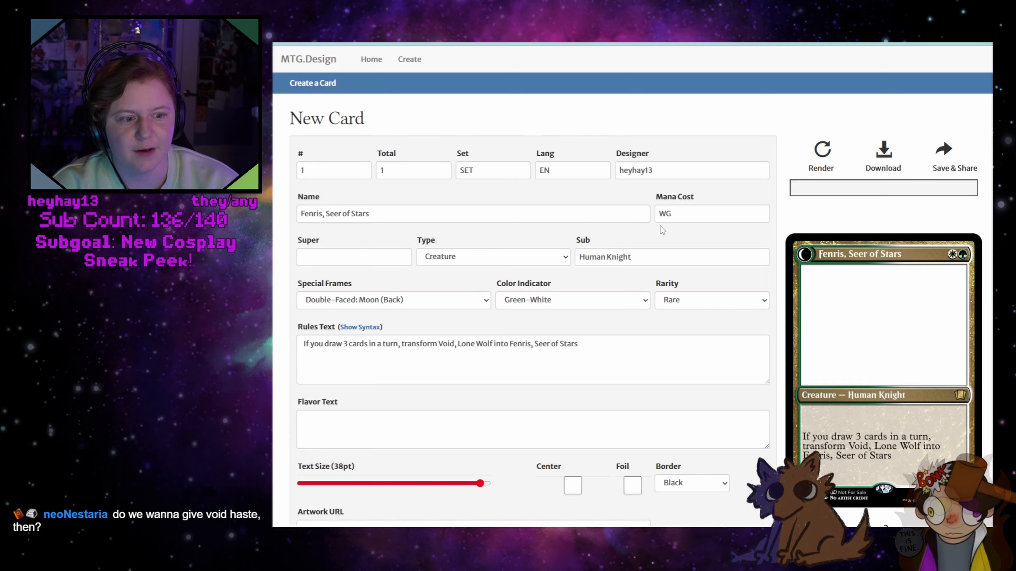
Remove "Human" from the subtype so only "Knight" is left, and render the card
{"action": "double_click", "coordinate": [590, 257]}
{"action": "key", "text": "BackSpace"}
{"action": "left_click", "coordinate": [822, 152]}
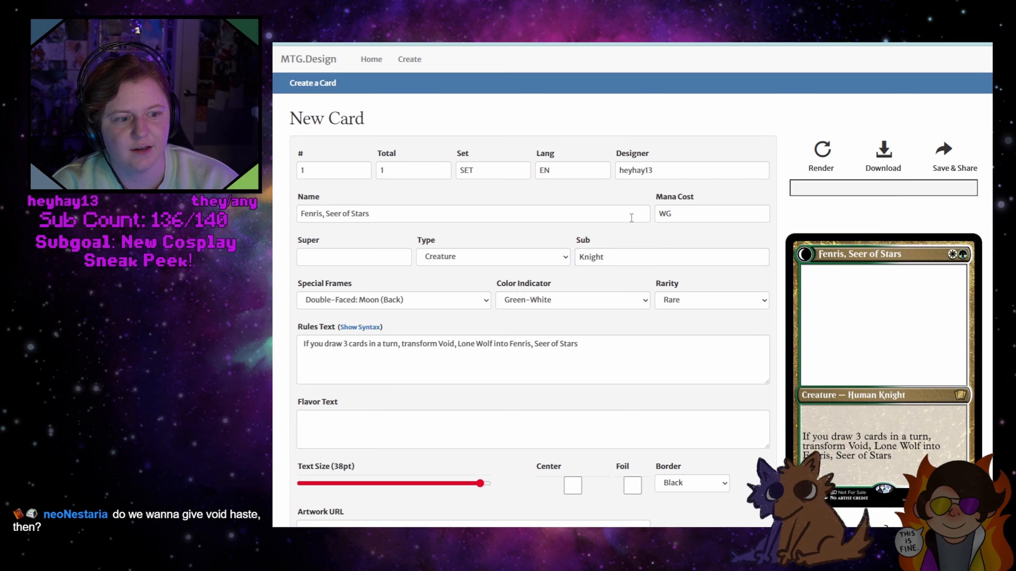
Replace the Fenris card's rules text with the clause ", transform Void, Lone Wolf into Fenris, Seer of Stars" copied from the Void card's tab
{"action": "left_click", "coordinate": [555, 363]}
{"action": "left_click_drag", "start_coordinate": [579, 344], "coordinate": [303, 344]}
{"action": "key", "text": "BackSpace"}
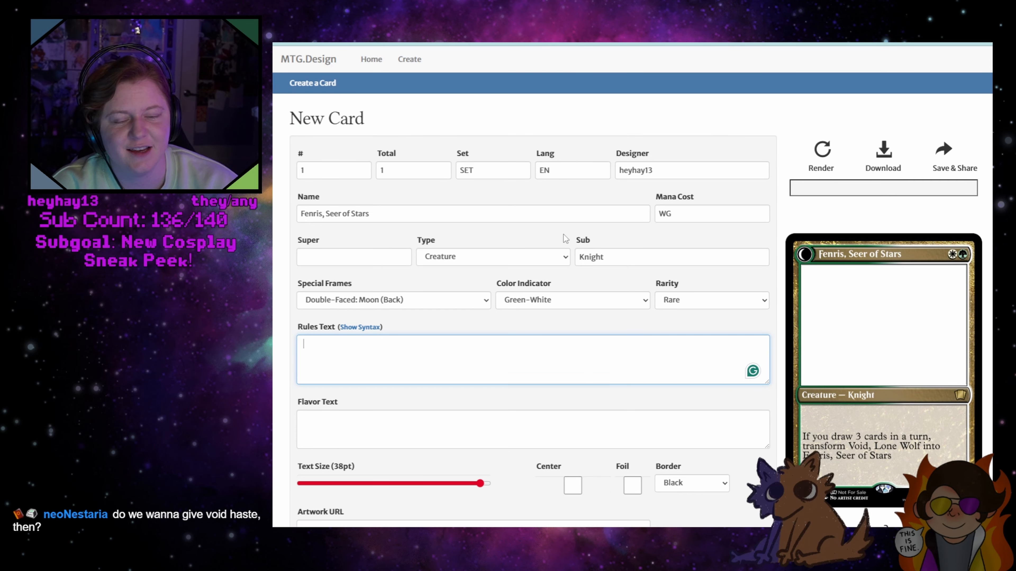
{"action": "key", "text": "ctrl+Tab"}
{"action": "left_click_drag", "start_coordinate": [484, 355], "coordinate": [301, 355]}
{"action": "left_click", "coordinate": [301, 355]}
{"action": "left_click_drag", "start_coordinate": [485, 355], "coordinate": [280, 357]}
{"action": "key", "text": "ctrl+c"}
{"action": "key", "text": "ctrl+Tab"}
{"action": "left_click", "coordinate": [399, 354]}
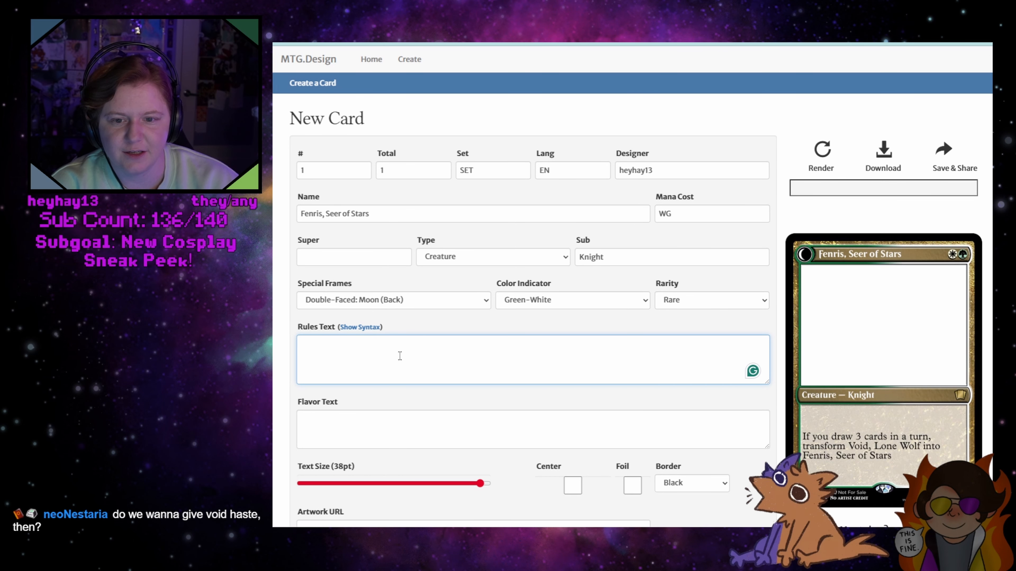
{"action": "key", "text": "ctrl+v"}
{"action": "key", "text": "Home"}
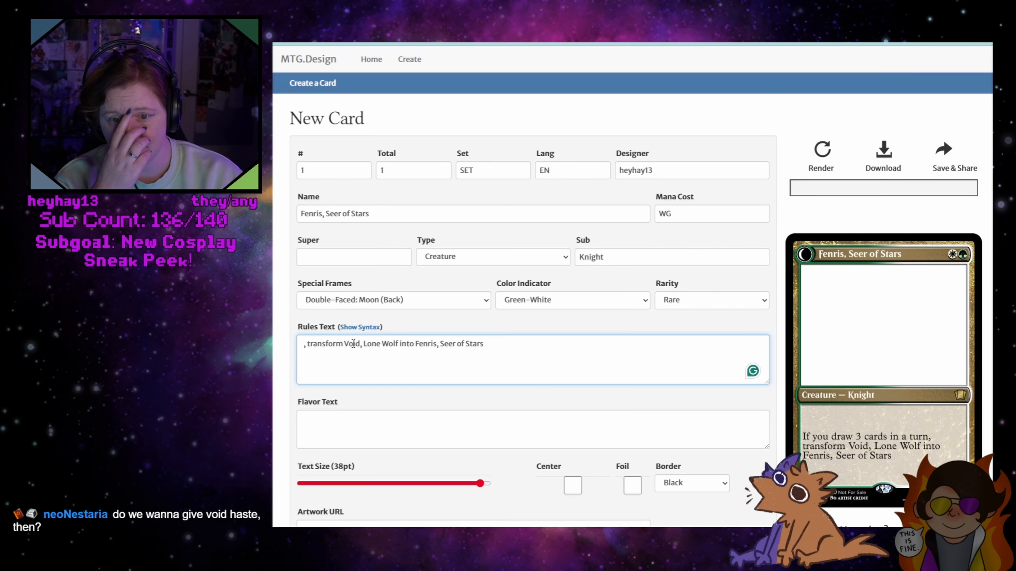
Swap the two names in the rules text so the clause reads ", transform Fenris, Seer of Stars into Void, Lone Wolf"
{"action": "left_click_drag", "start_coordinate": [344, 345], "coordinate": [395, 344]}
{"action": "key", "text": "BackSpace"}
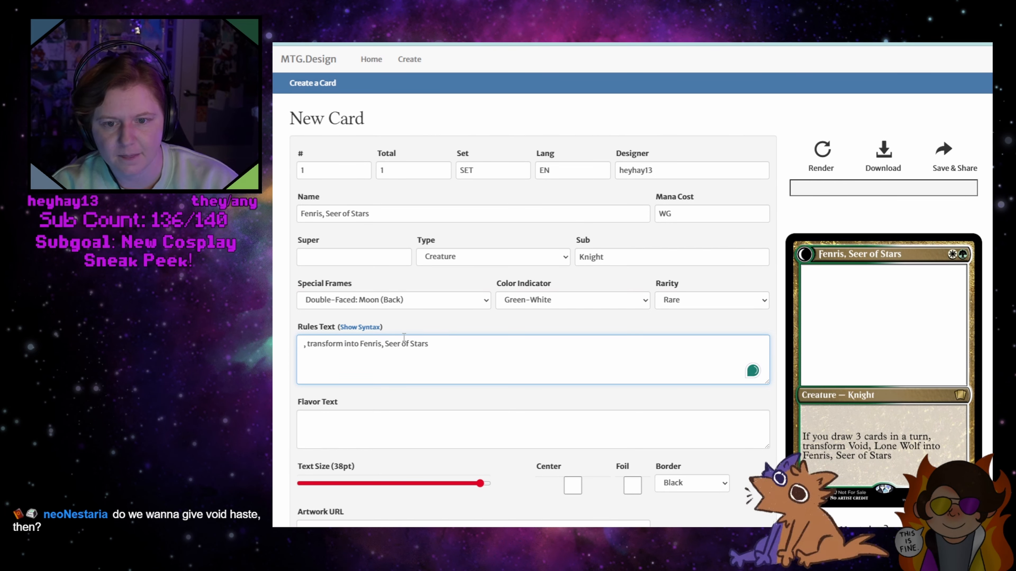
{"action": "key", "text": "Delete"}
{"action": "key", "text": "Delete"}
{"action": "key", "text": "Delete"}
{"action": "key", "text": "Delete"}
{"action": "key", "text": "Delete"}
{"action": "left_click", "coordinate": [431, 339]}
{"action": "type", "text": "into"}
{"action": "key", "text": "ctrl+v"}
{"action": "left_click", "coordinate": [431, 341]}
{"action": "key", "text": "BackSpace"}
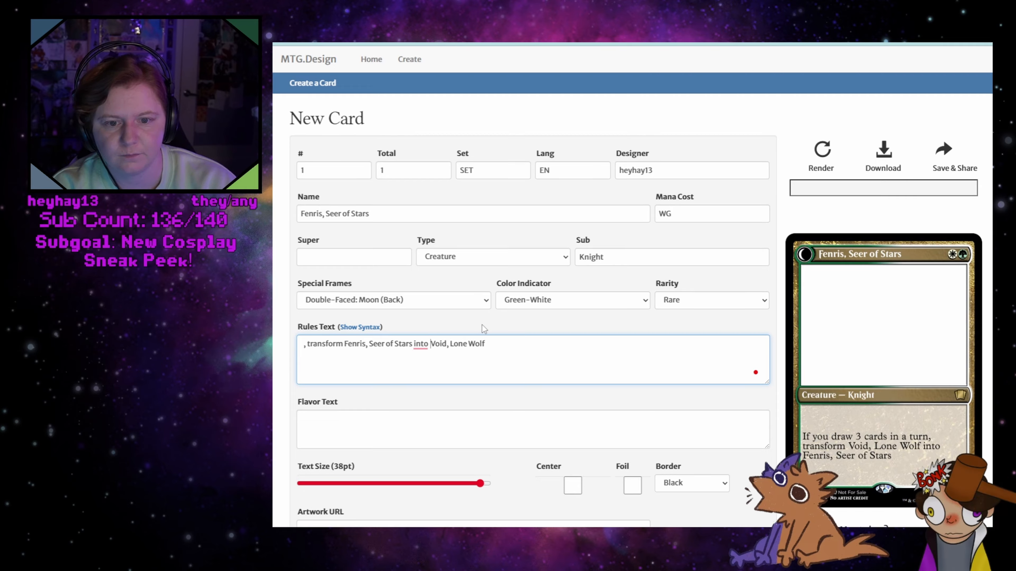
Add the keyword "Trample" on its own line above the transform clause in the rules text
{"action": "key", "text": "Home"}
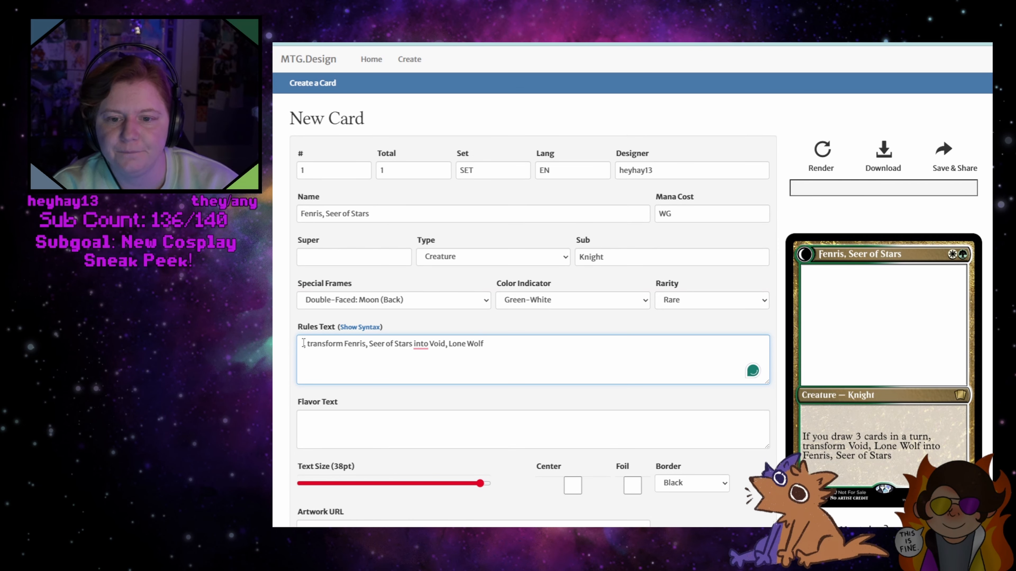
{"action": "type", "text": "Trample"}
{"action": "key", "text": "Return"}
Put the condition "If Fenris, Seer of Stars damages a player," in front of the transform clause
{"action": "type", "text": "If Fenris se"}
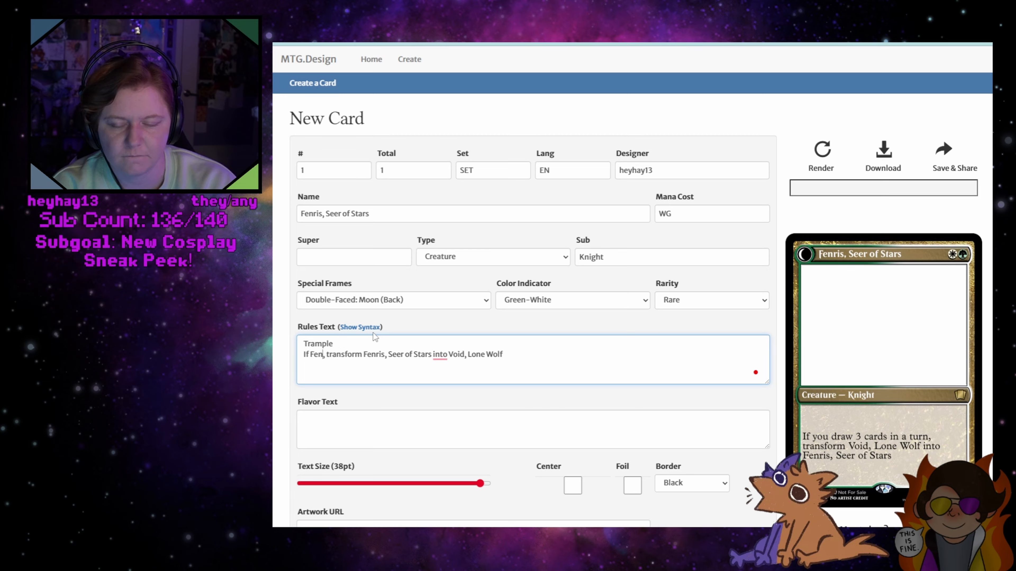
{"action": "key", "text": "BackSpace"}
{"action": "key", "text": "BackSpace"}
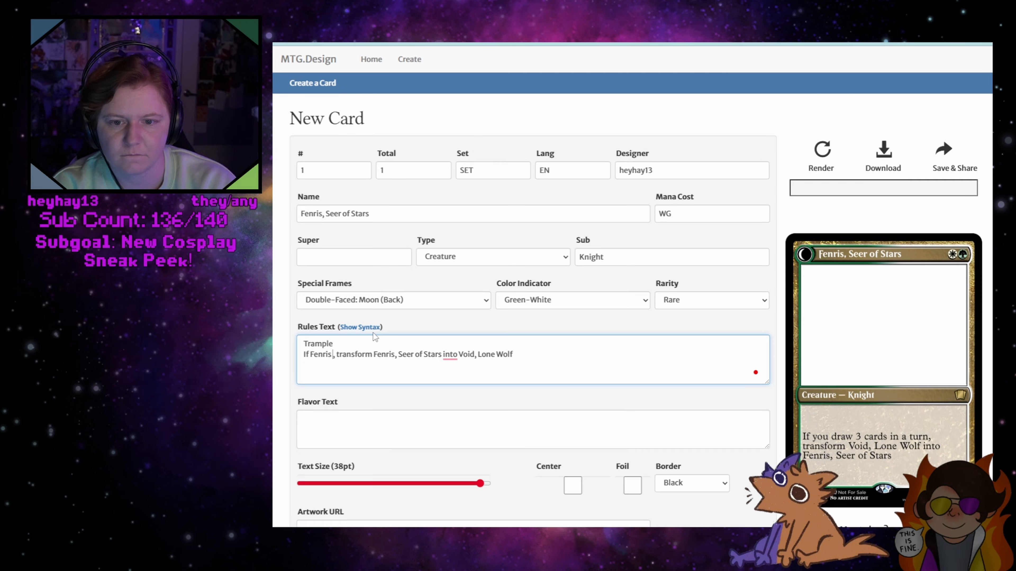
{"action": "key", "text": "Right"}
{"action": "key", "text": "Right"}
{"action": "type", "text": "Seer of st"}
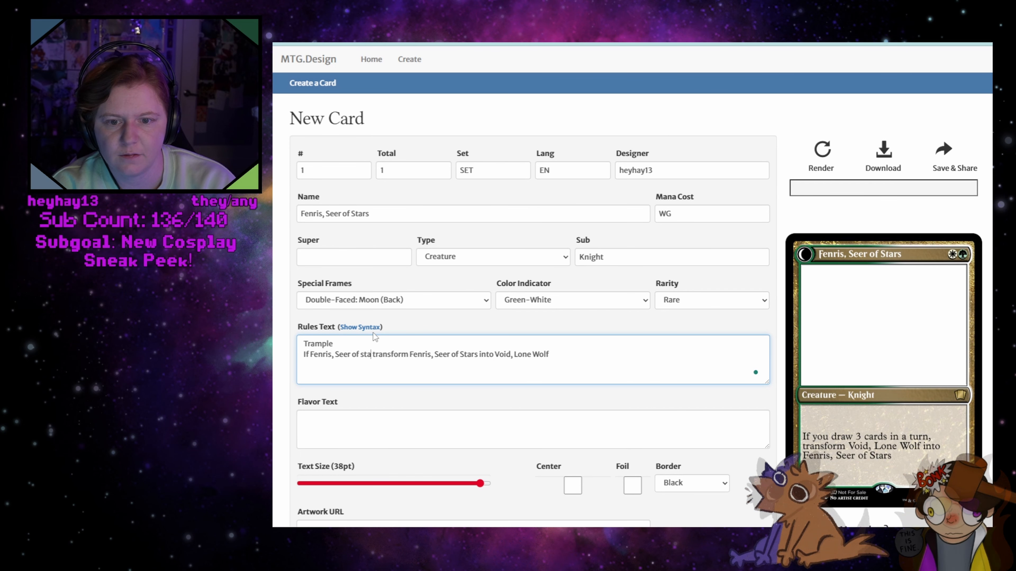
{"action": "key", "text": "BackSpace"}
{"action": "key", "text": "BackSpace"}
{"action": "type", "text": "Stars dam"}
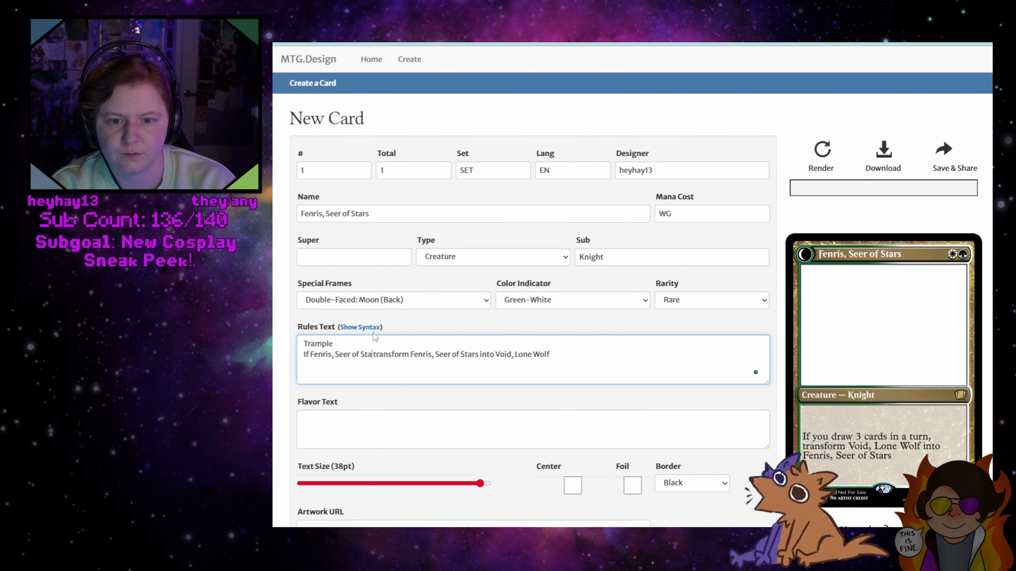
{"action": "type", "text": "ages a play"}
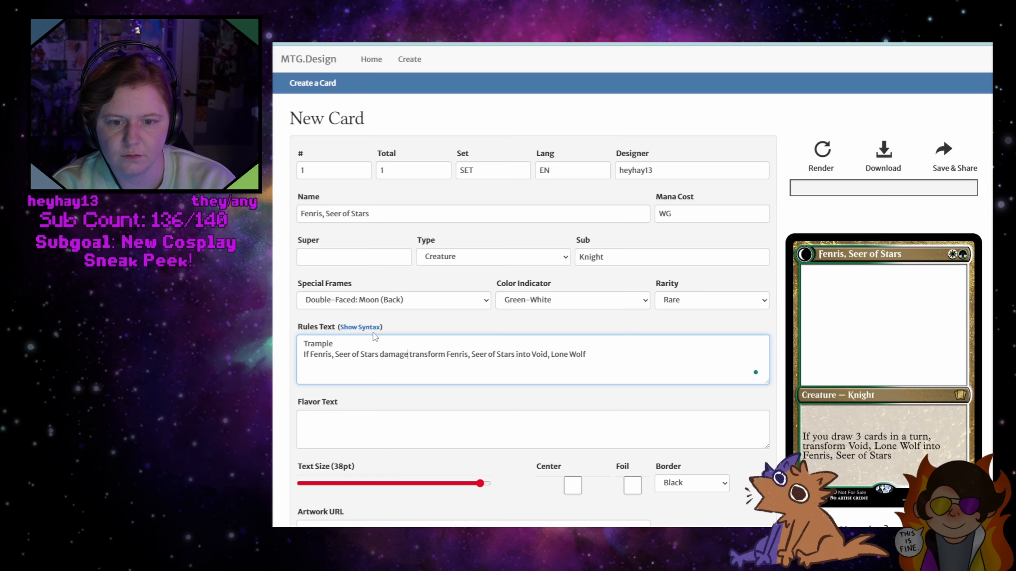
{"action": "type", "text": "er,"}
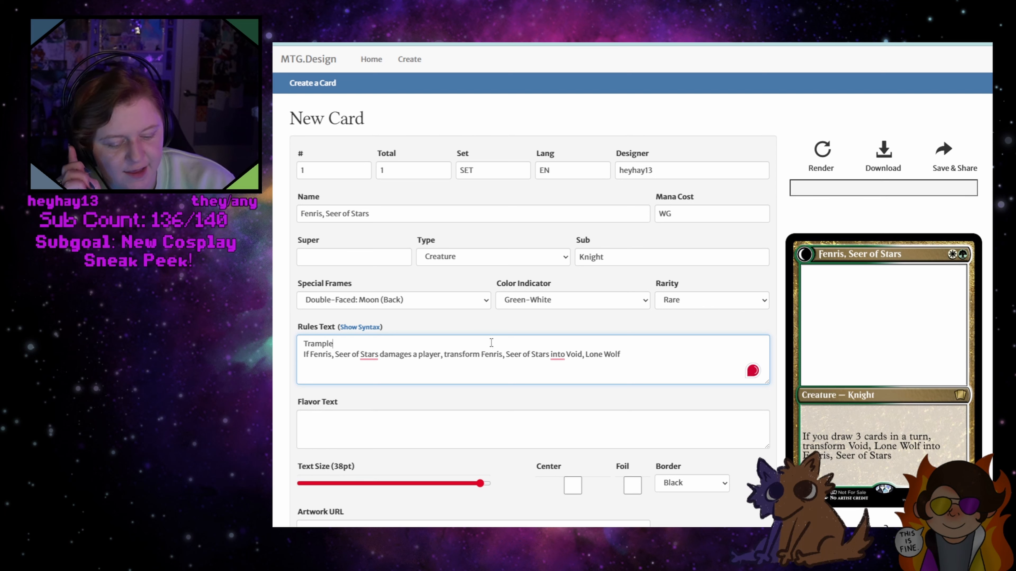
Insert an empty line between "Trample" and the transform sentence, and render the card
{"action": "key", "text": "Return"}
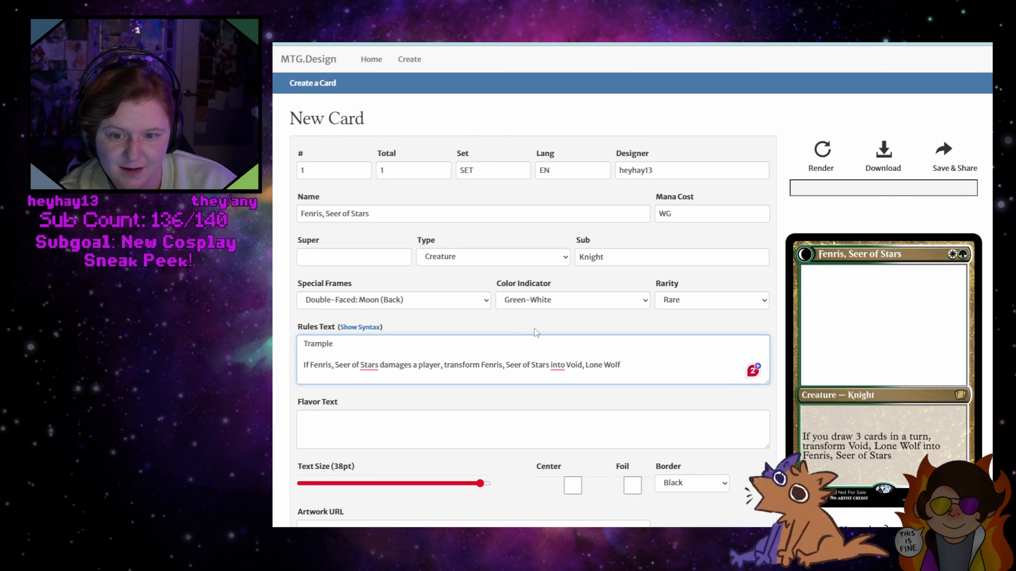
{"action": "key", "text": "BackSpace"}
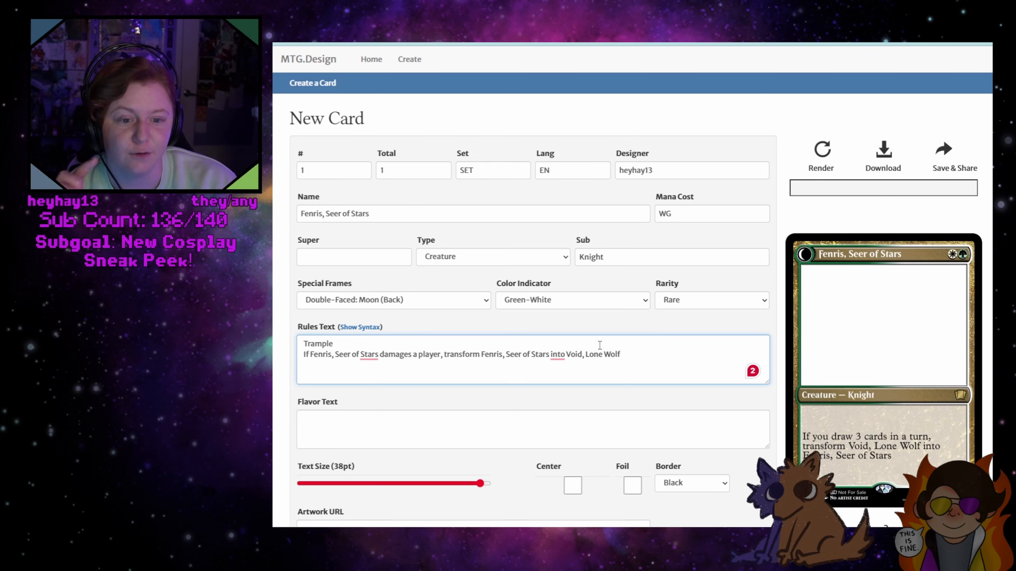
{"action": "left_click", "coordinate": [505, 352]}
{"action": "left_click", "coordinate": [450, 347]}
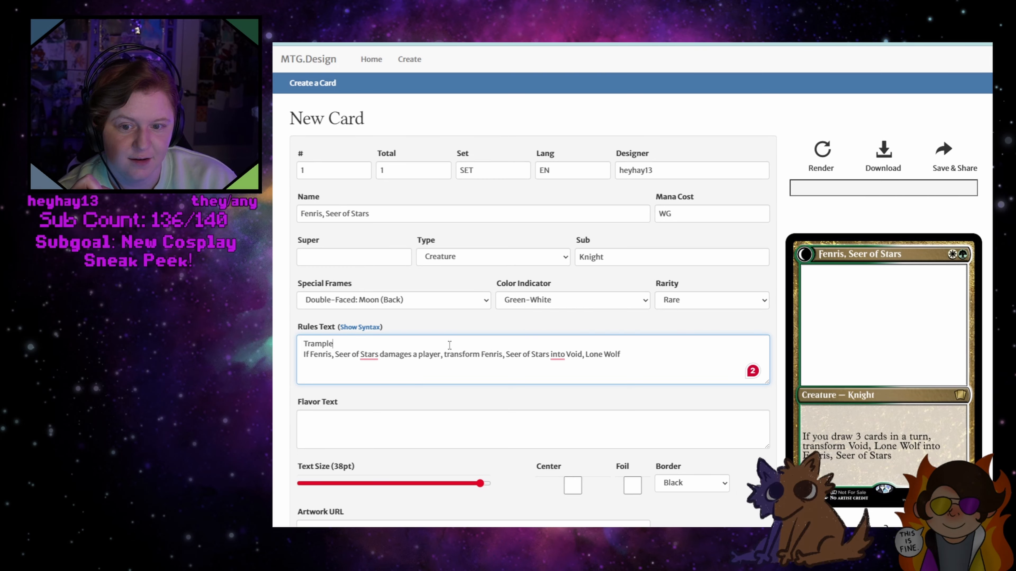
{"action": "key", "text": "Return"}
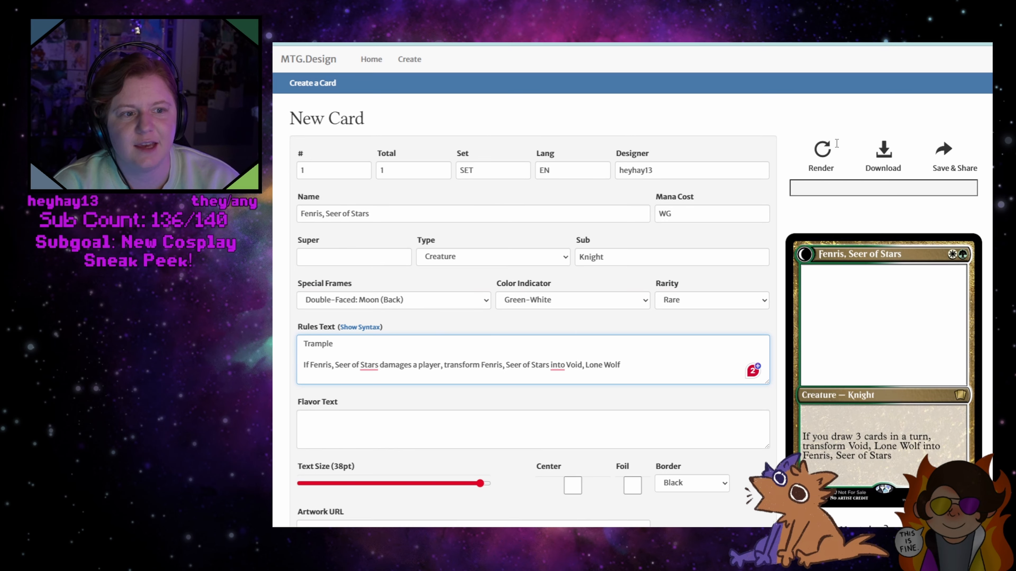
{"action": "left_click", "coordinate": [828, 152]}
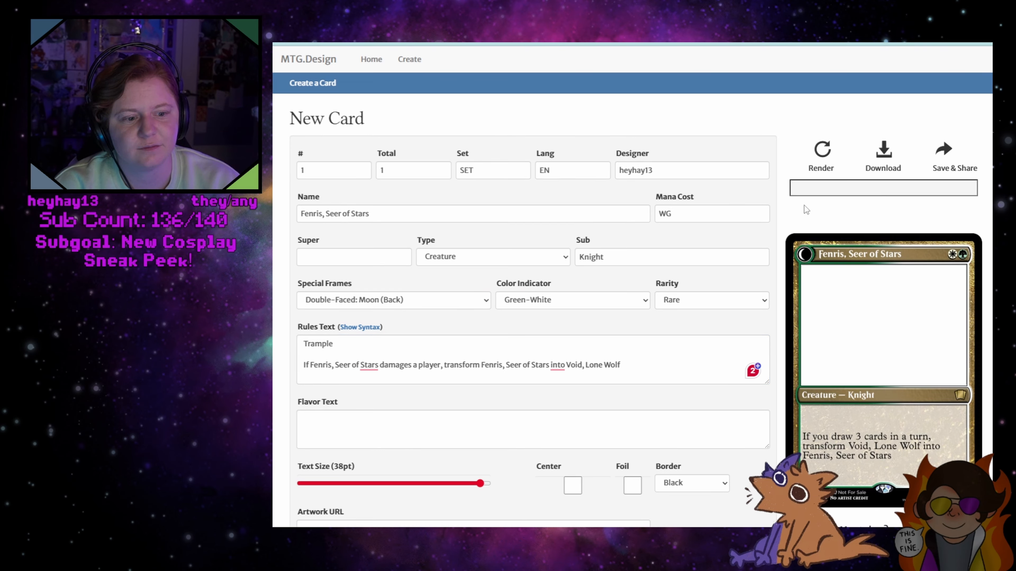
Fill the empty rules line with "All creatures you control get +1/+1"
{"action": "left_click", "coordinate": [409, 354]}
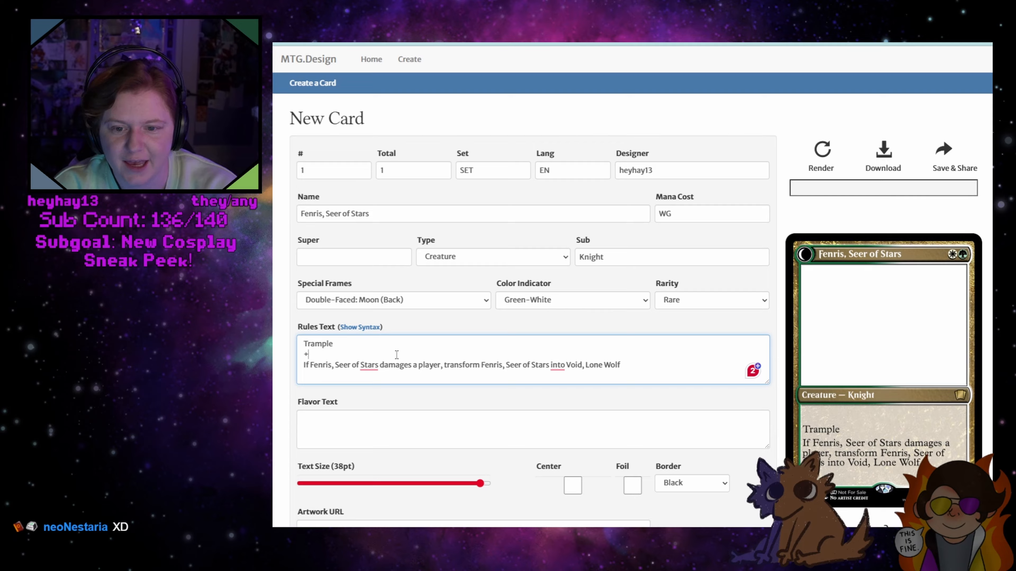
{"action": "type", "text": "+1"}
{"action": "key", "text": "BackSpace"}
{"action": "key", "text": "BackSpace"}
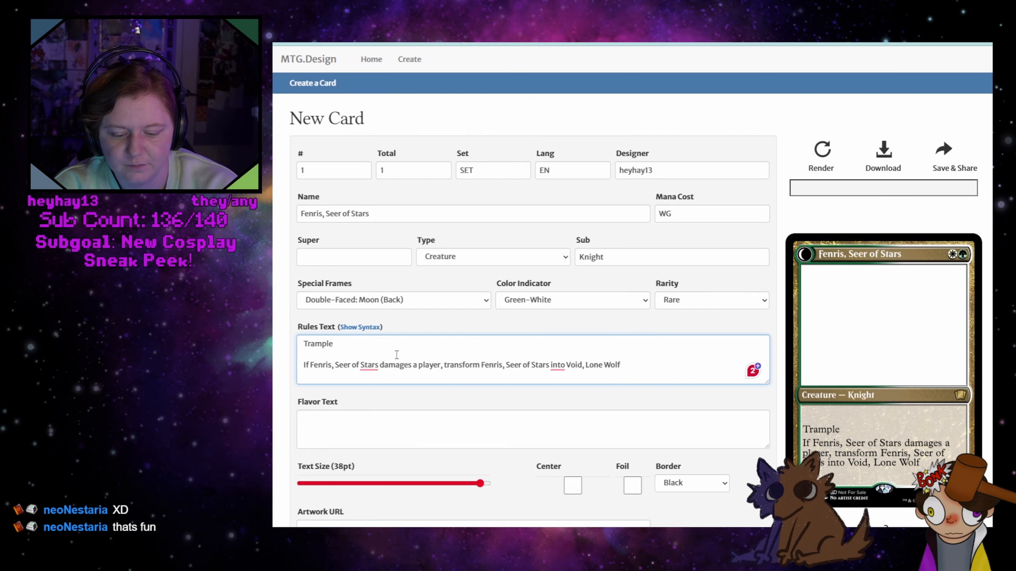
{"action": "type", "text": "All creatures you8"}
{"action": "key", "text": "BackSpace"}
{"action": "type", "text": "control w"}
{"action": "key", "text": "BackSpace"}
{"action": "type", "text": "get 1"}
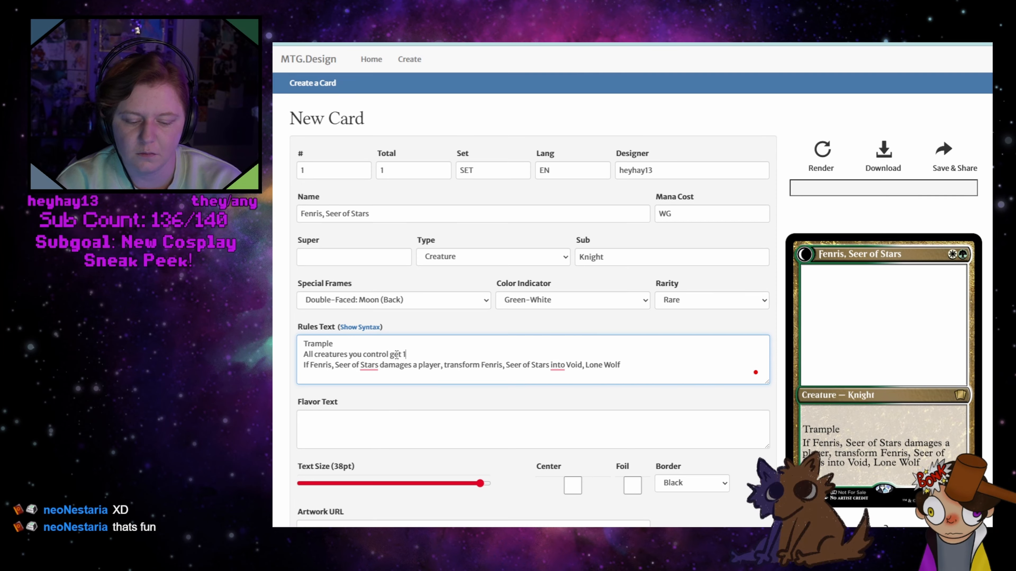
{"action": "key", "text": "BackSpace"}
{"action": "type", "text": "+1/+1"}
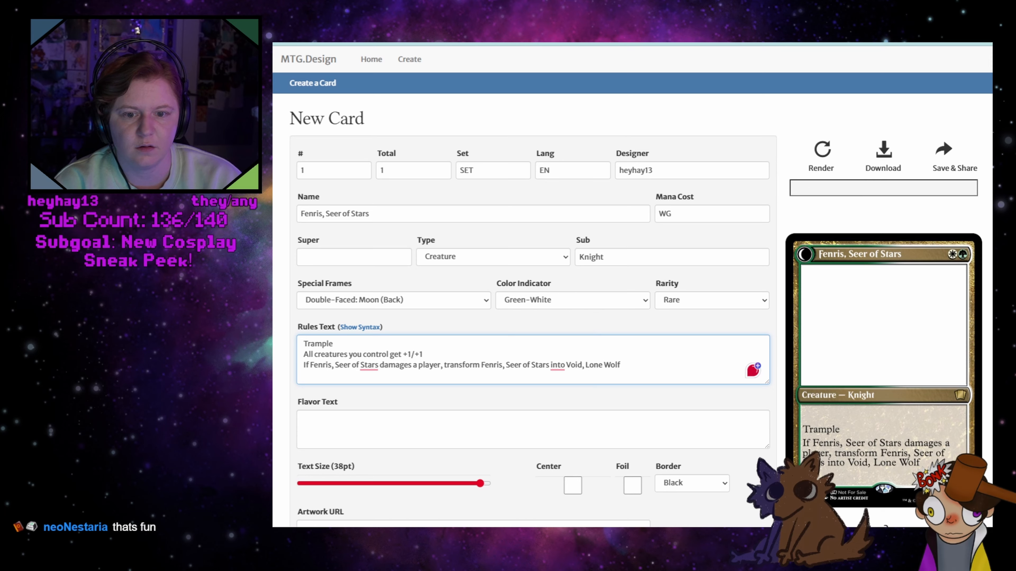
{"action": "key", "text": "BackSpace"}
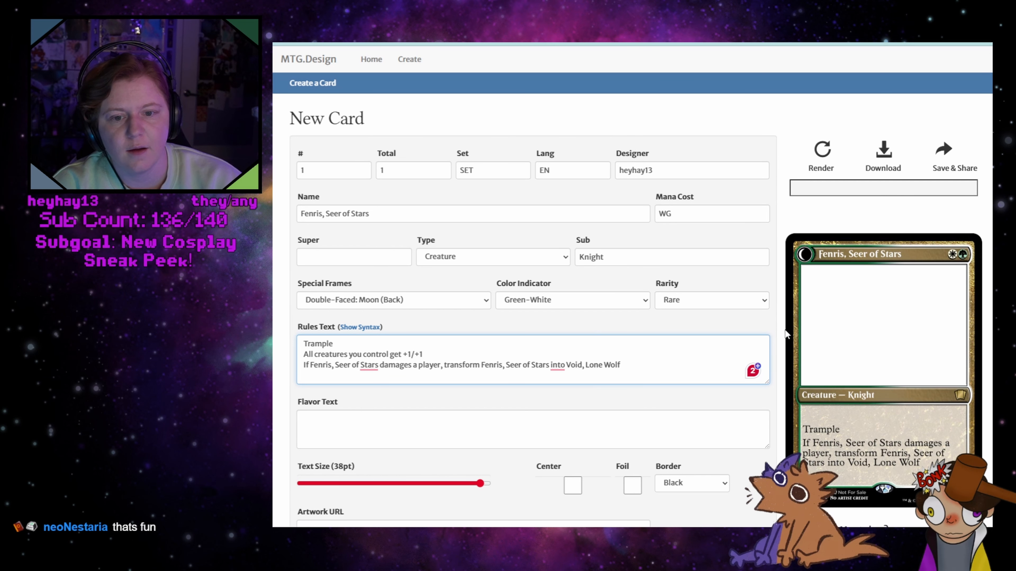
{"action": "type", "text": "1"}
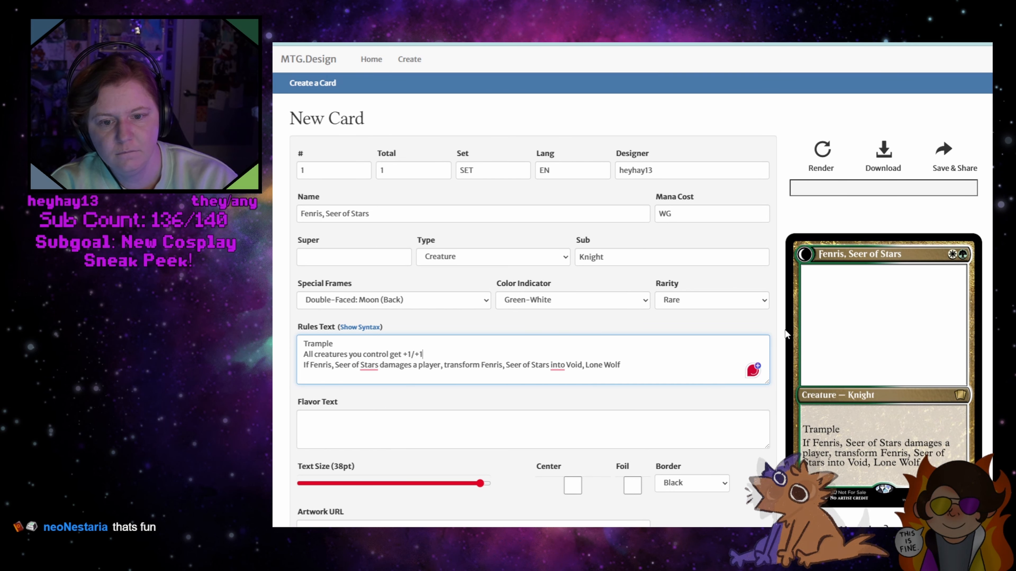
Change the first number of the creature bonus so the line reads "All creatures you control get +0/+1"
{"action": "key", "text": "Left"}
{"action": "key", "text": "Left"}
{"action": "key", "text": "Left"}
{"action": "key", "text": "Left"}
{"action": "key", "text": "Delete"}
{"action": "type", "text": "0"}
{"action": "left_click", "coordinate": [512, 351]}
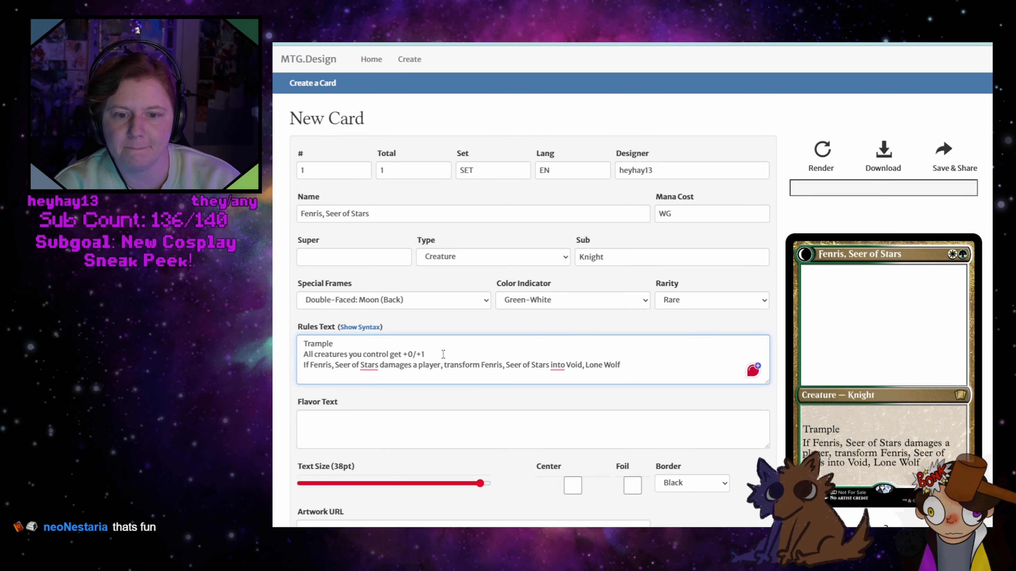
{"action": "left_click_drag", "start_coordinate": [653, 364], "coordinate": [278, 349]}
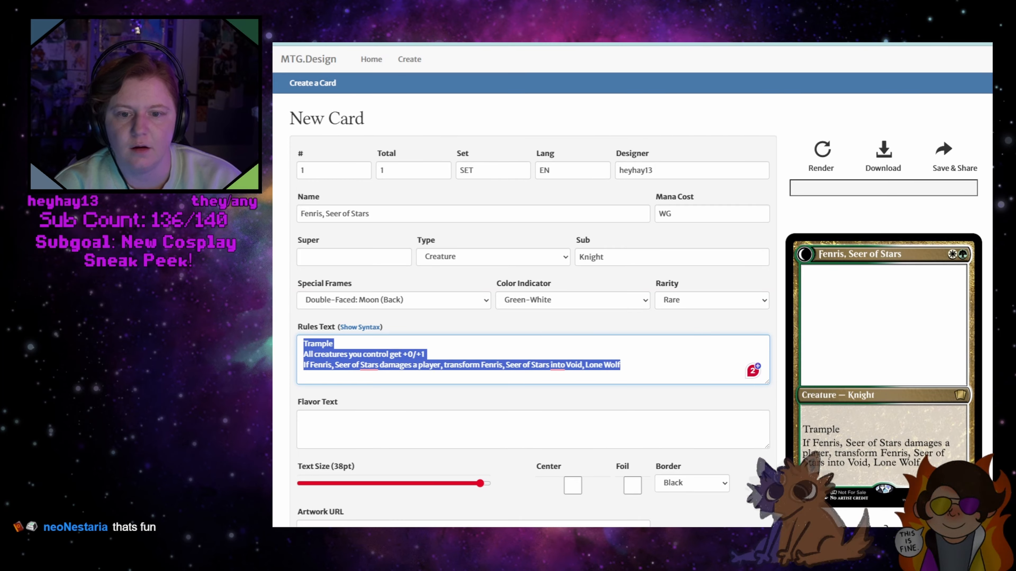
{"action": "left_click", "coordinate": [443, 346]}
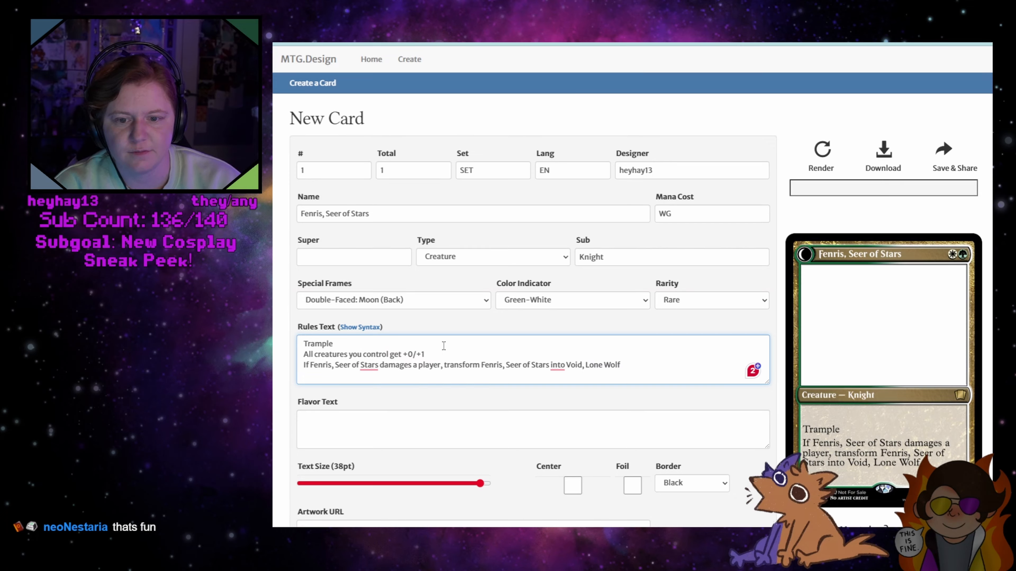
Turn on the foil finish, raise the creature bonus to +0/+2, and render the card
{"action": "left_click", "coordinate": [631, 480]}
{"action": "left_click_drag", "start_coordinate": [427, 353], "coordinate": [421, 352]}
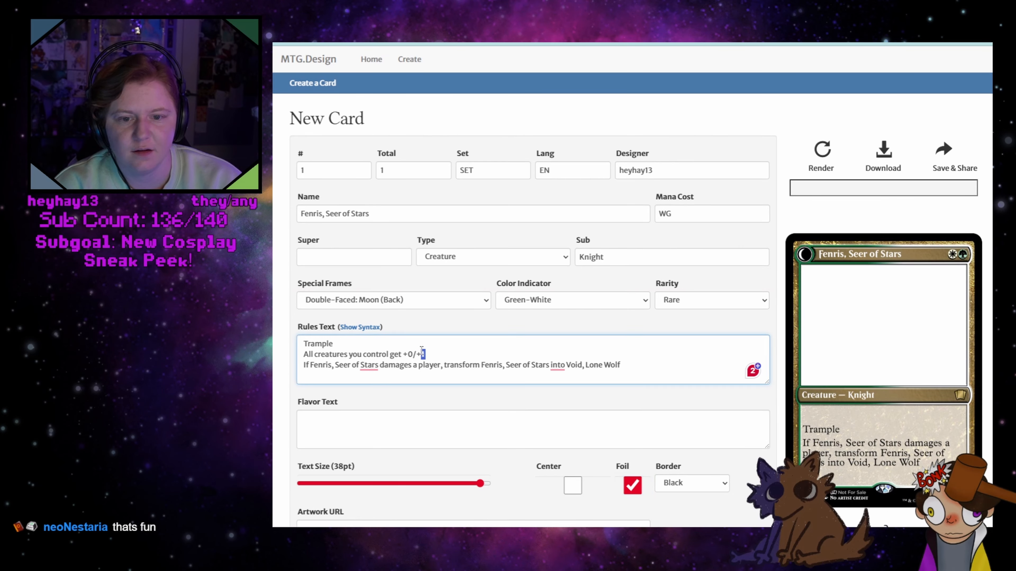
{"action": "type", "text": "2"}
{"action": "left_click", "coordinate": [494, 349]}
{"action": "left_click", "coordinate": [827, 148]}
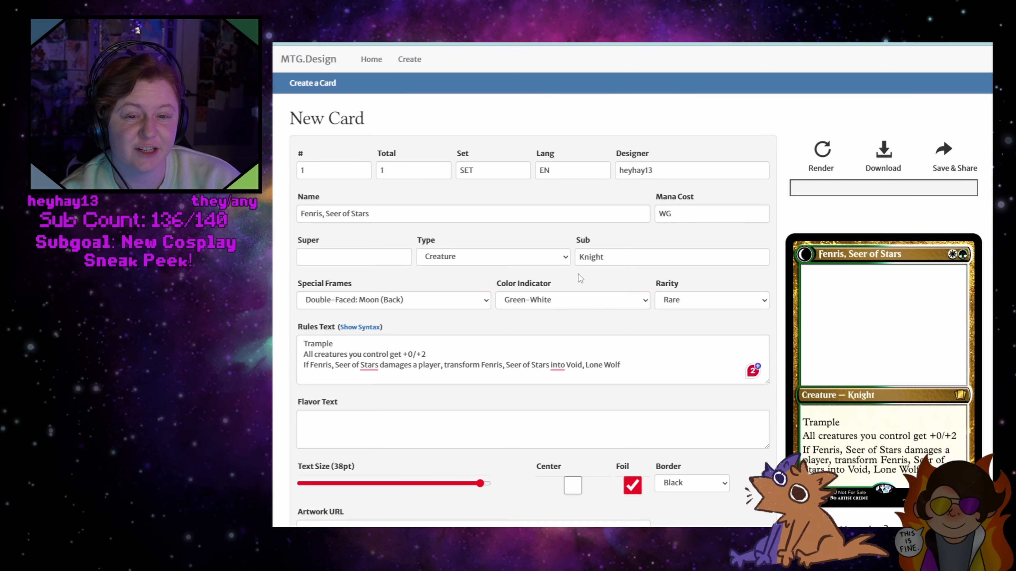
Set the Fenris card's supertype to "Legendary" and render the card
{"action": "left_click", "coordinate": [343, 258]}
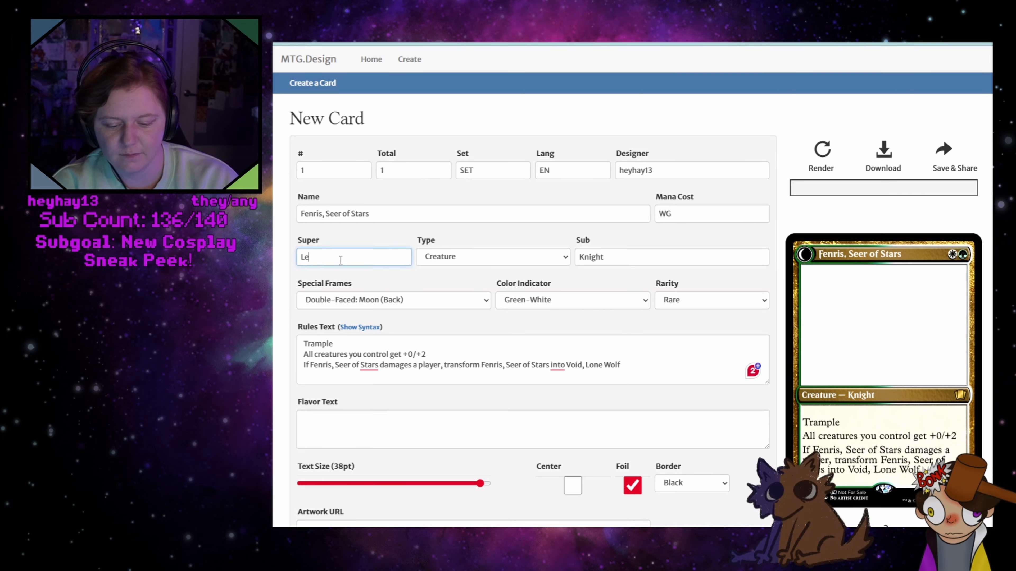
{"action": "type", "text": "gendary"}
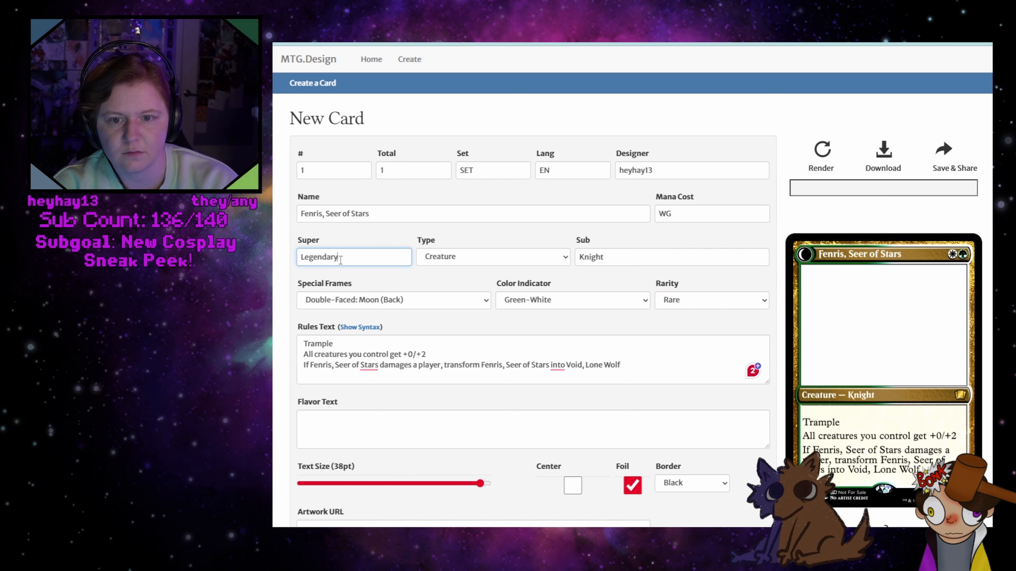
{"action": "left_click", "coordinate": [822, 150]}
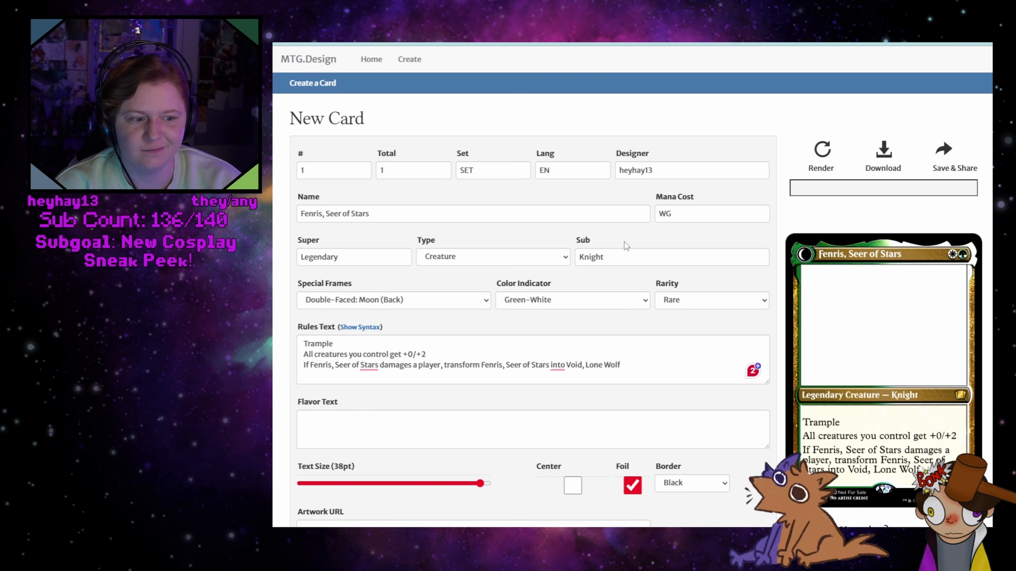
Change the Fenris card's subtype to "Wolf Knight" and render the card
{"action": "left_click", "coordinate": [623, 257]}
{"action": "key", "text": "Home"}
{"action": "type", "text": "Wolf"}
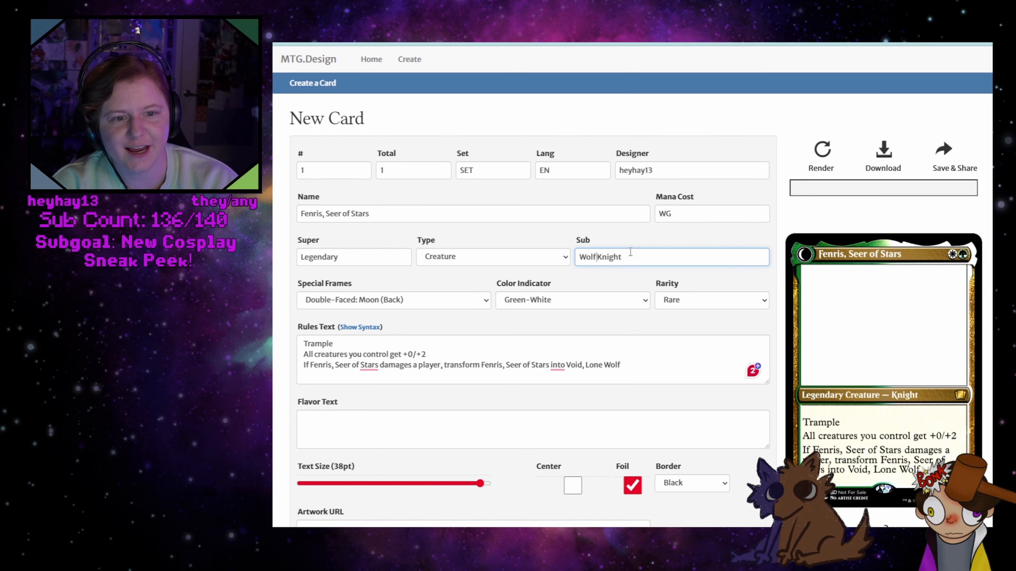
{"action": "left_click", "coordinate": [824, 154]}
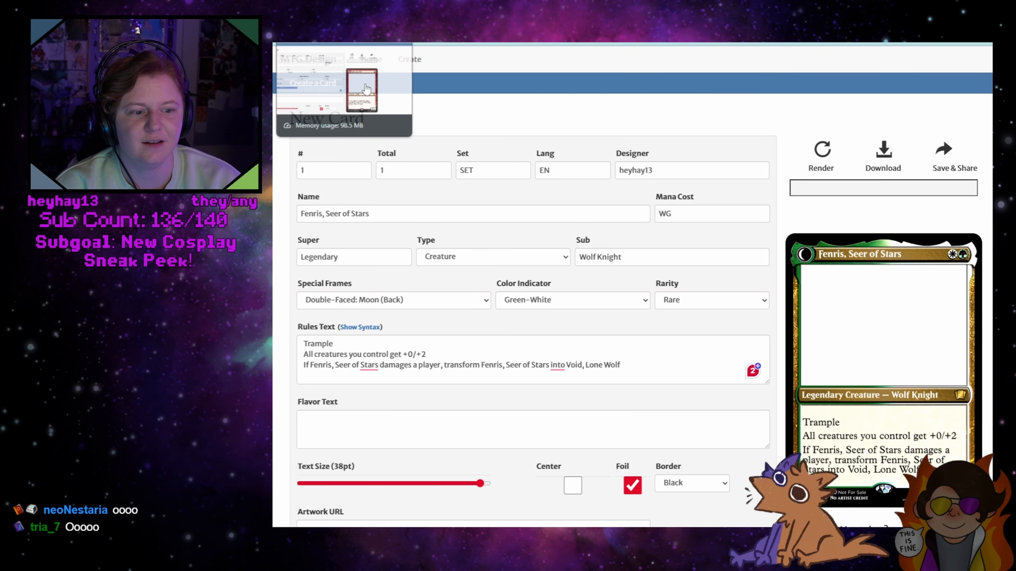
Copy the creature bonus line into the Void card's rules text below "Trample" and change its bonus to +2/+0
{"action": "left_click_drag", "start_coordinate": [436, 355], "coordinate": [303, 355]}
{"action": "key", "text": "ctrl+c"}
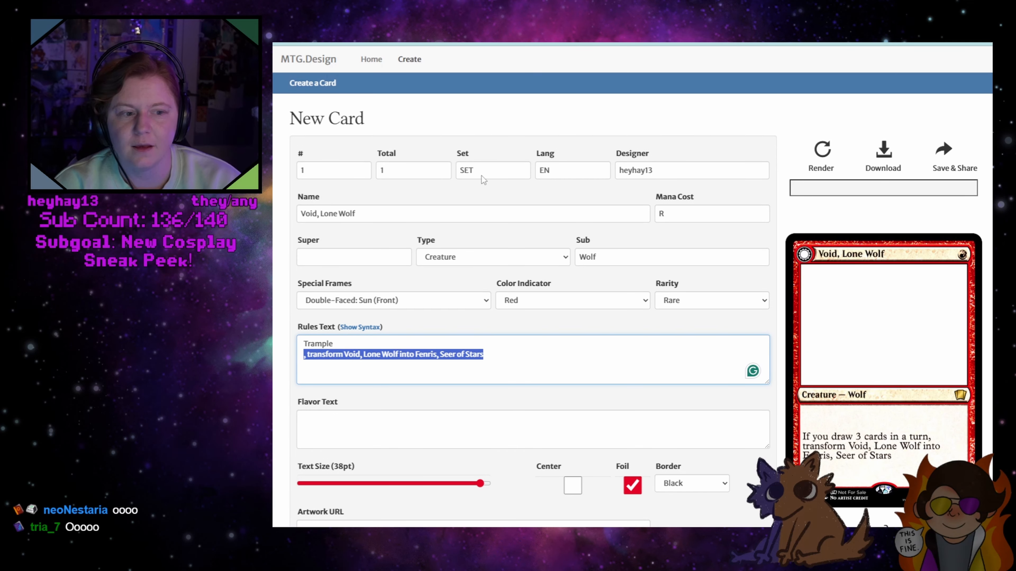
{"action": "left_click", "coordinate": [377, 343]}
{"action": "key", "text": "Return"}
{"action": "key", "text": "ctrl+v"}
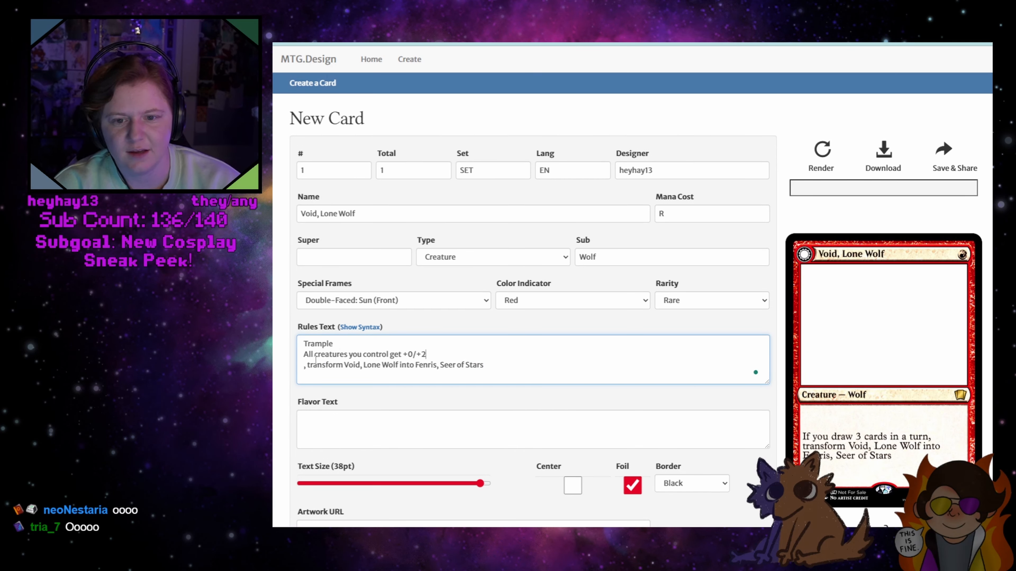
{"action": "left_click_drag", "start_coordinate": [413, 353], "coordinate": [422, 355]}
{"action": "type", "text": "2/+0"}
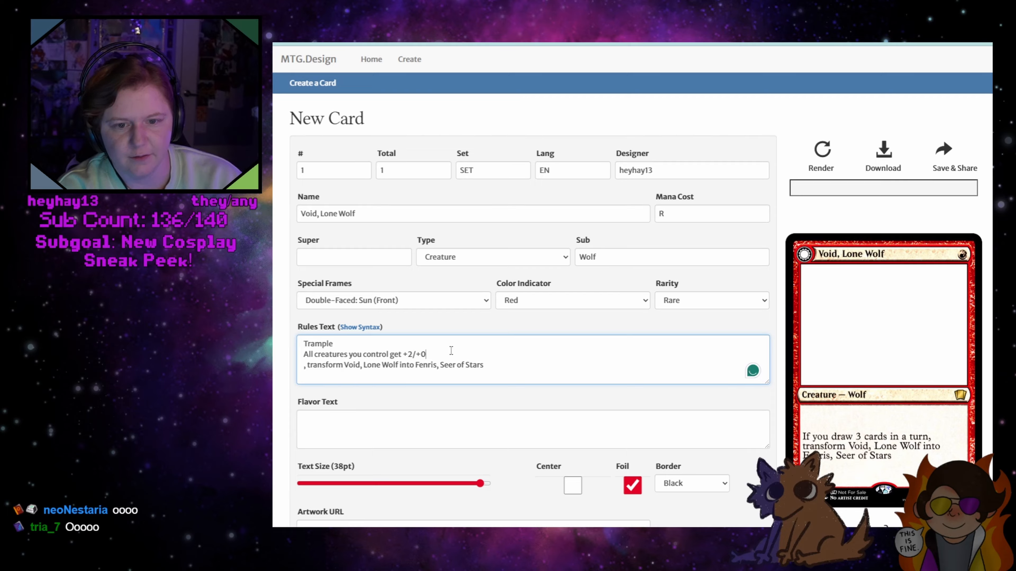
Set the Void card's color indicator to Red-Green and its mana cost to RG
{"action": "left_click", "coordinate": [676, 209]}
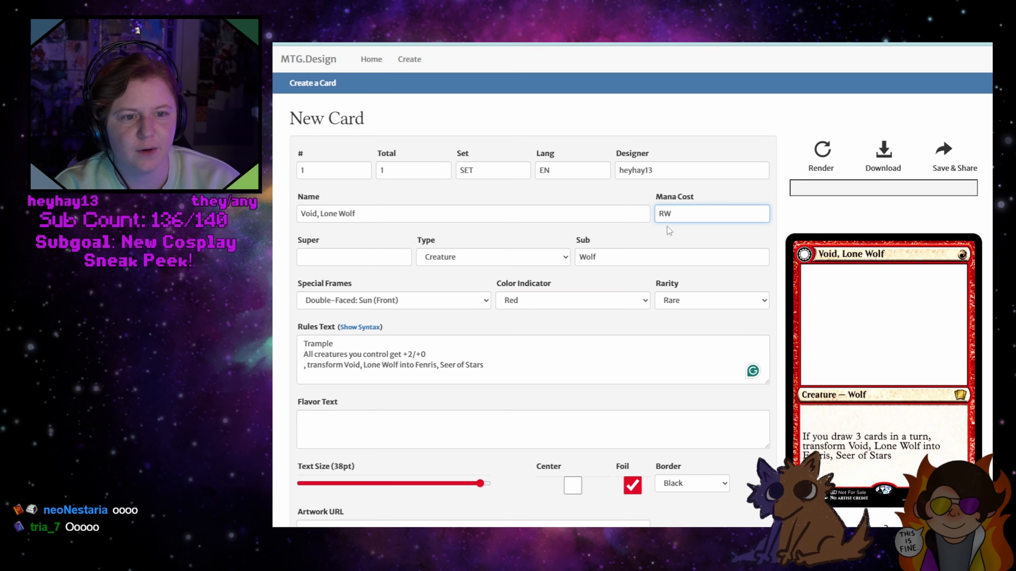
{"action": "left_click", "coordinate": [555, 262]}
{"action": "left_click", "coordinate": [535, 261]}
{"action": "left_click", "coordinate": [588, 301]}
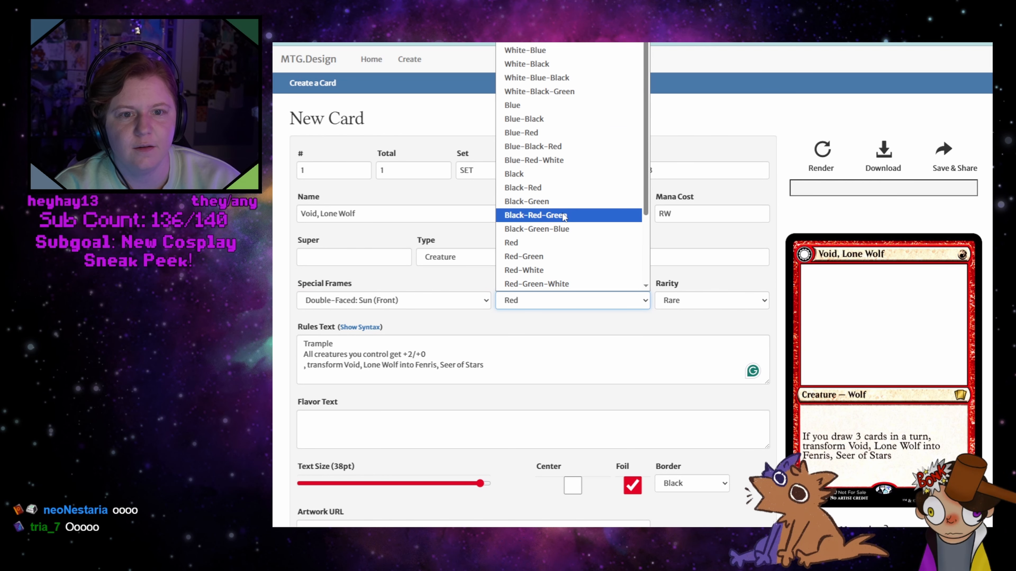
{"action": "left_click", "coordinate": [551, 257]}
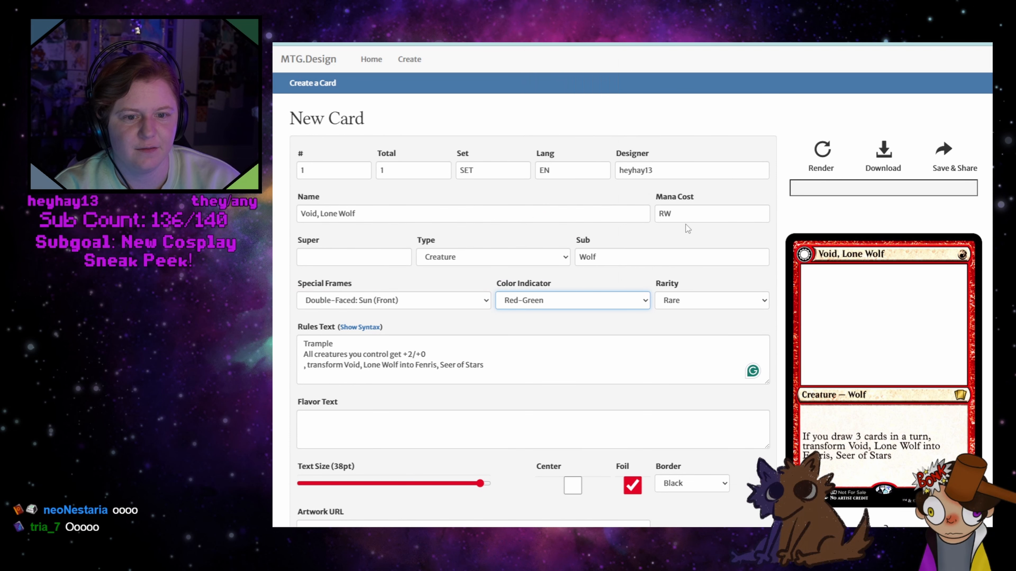
{"action": "double_click", "coordinate": [665, 215]}
{"action": "type", "text": "RG"}
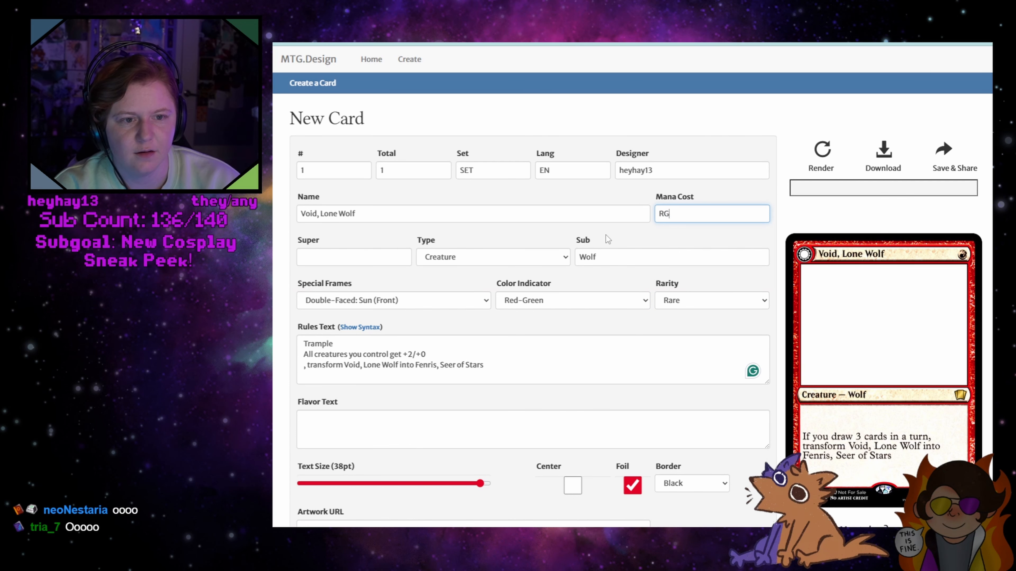
Set the Void card's supertype to "Legendary"
{"action": "left_click", "coordinate": [404, 301]}
{"action": "left_click", "coordinate": [404, 299]}
{"action": "left_click", "coordinate": [338, 250]}
{"action": "type", "text": "Legnedar"}
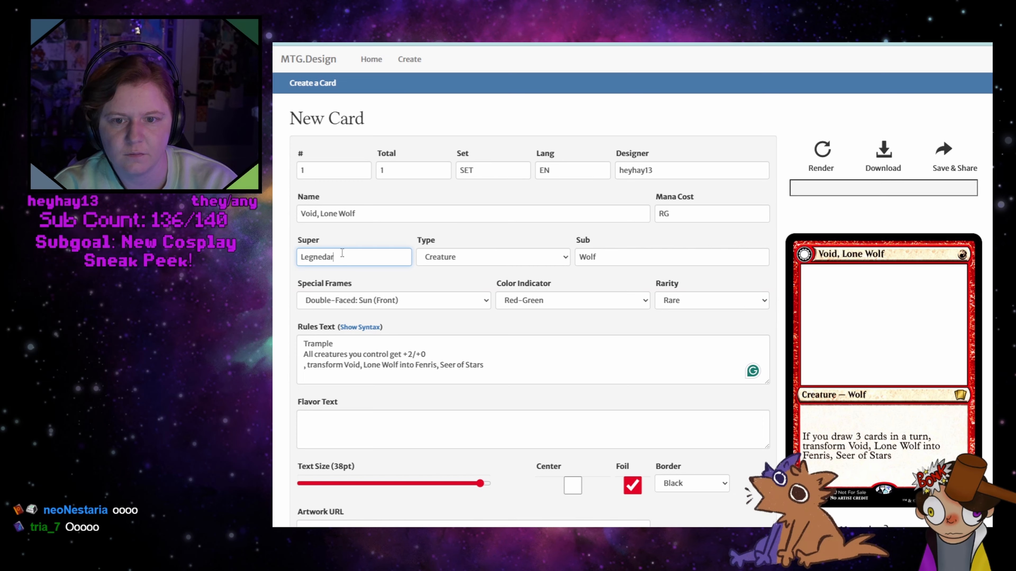
{"action": "type", "text": "y"}
{"action": "key", "text": "Left"}
{"action": "key", "text": "Left"}
{"action": "key", "text": "Left"}
{"action": "key", "text": "Left"}
{"action": "key", "text": "Left"}
{"action": "key", "text": "BackSpace"}
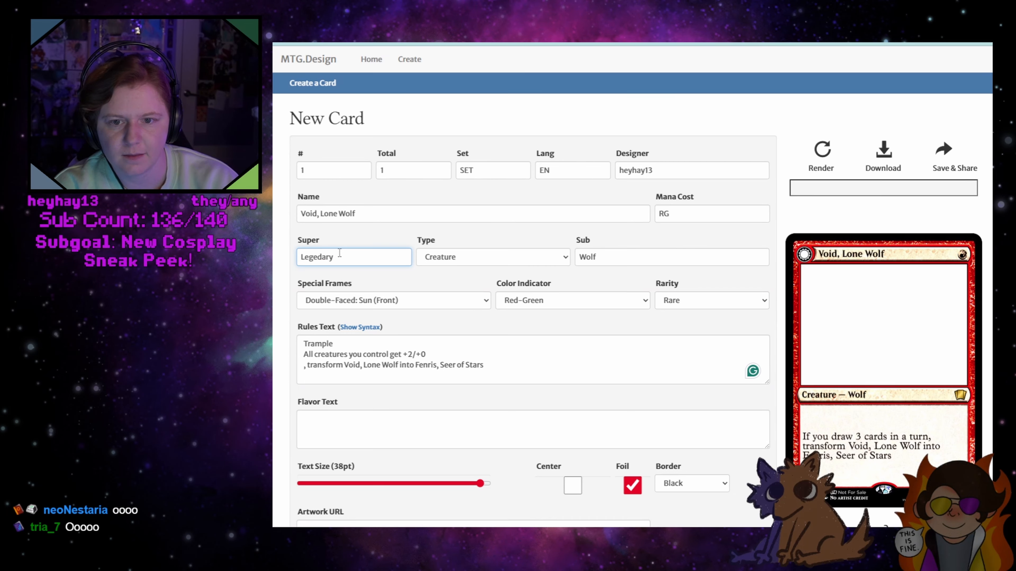
{"action": "type", "text": "n"}
Change the Void card's subtype to "Wolf Beast" and render the card
{"action": "left_click", "coordinate": [619, 257]}
{"action": "type", "text": "Beast"}
{"action": "left_click", "coordinate": [823, 156]}
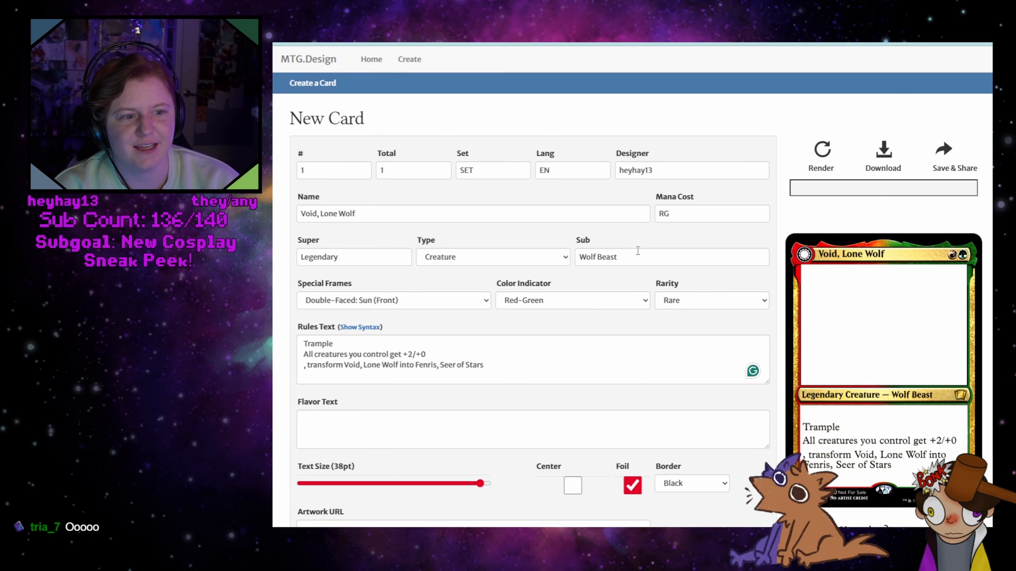
Replace "Trample" in the Void card's rules text with "Haste, first strike" and render the card
{"action": "left_click", "coordinate": [461, 355]}
{"action": "left_click", "coordinate": [305, 362]}
{"action": "left_click_drag", "start_coordinate": [333, 344], "coordinate": [286, 348]}
{"action": "type", "text": "Haste"}
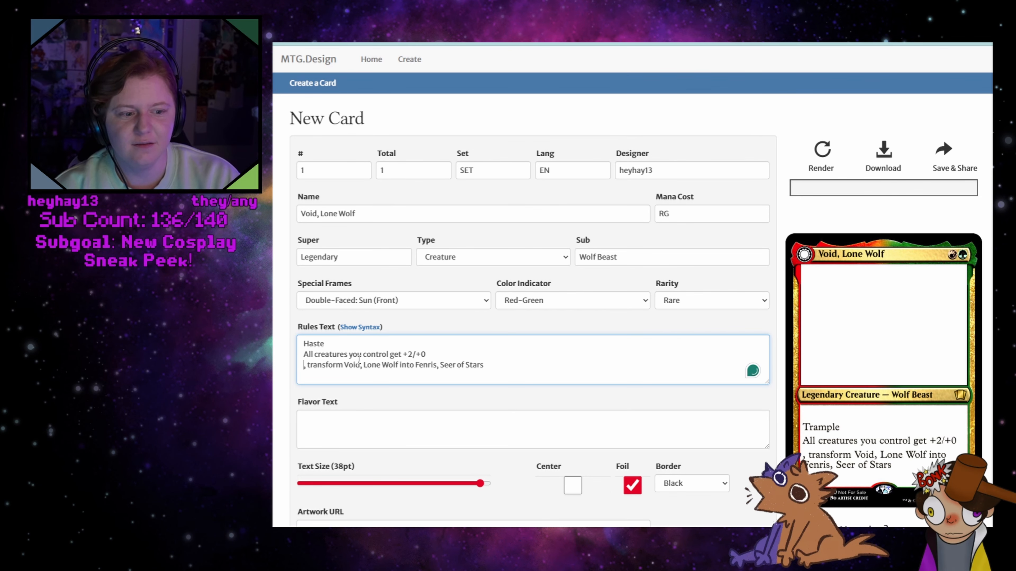
{"action": "left_click", "coordinate": [368, 345]}
{"action": "type", "text": ", first strike"}
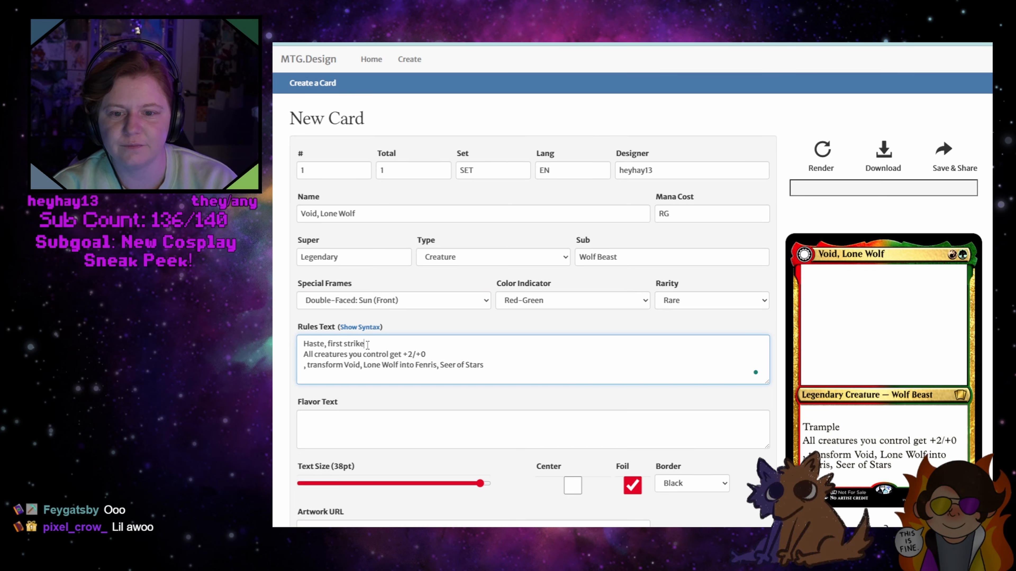
{"action": "left_click", "coordinate": [819, 151]}
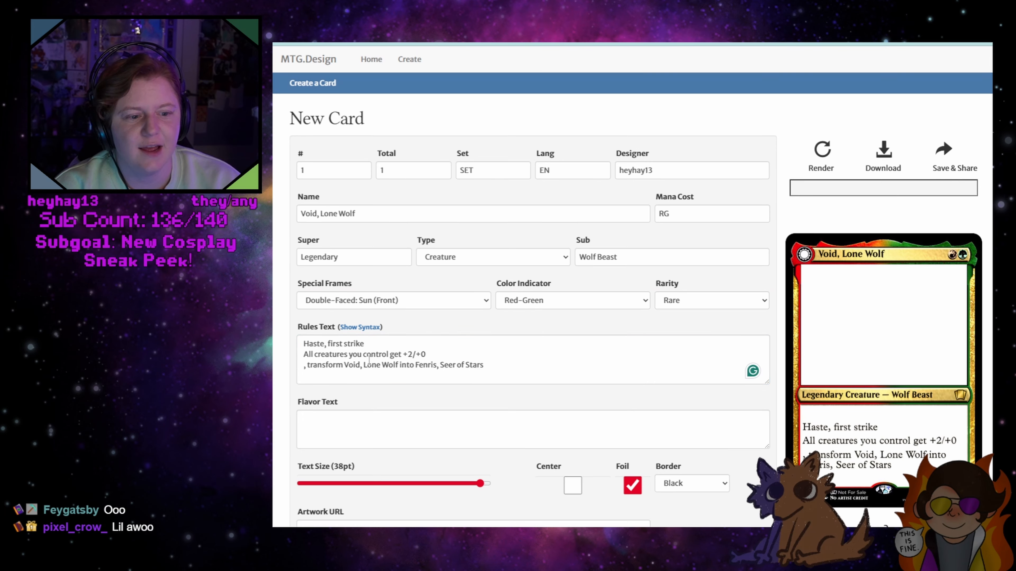
Complete the Void card's transform rule by adding "If the controlling player takes damage" before the comma
{"action": "left_click", "coordinate": [302, 365]}
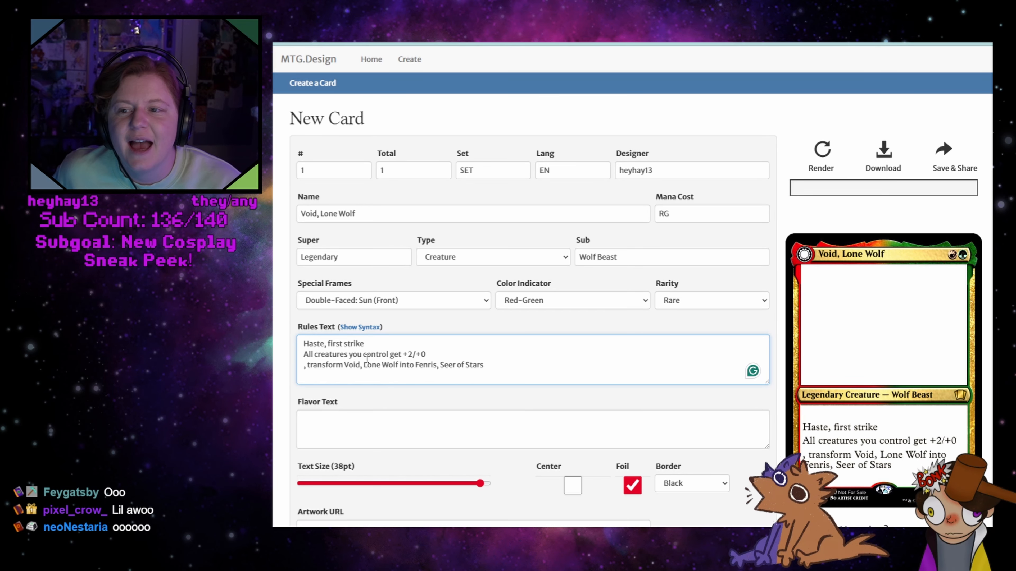
{"action": "left_click", "coordinate": [420, 43]}
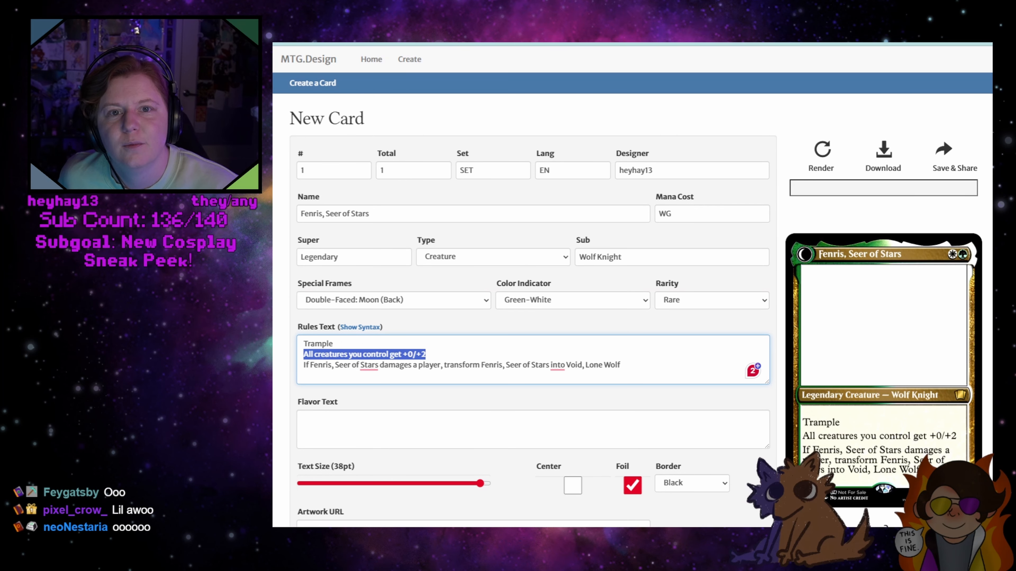
{"action": "left_click", "coordinate": [448, 352]}
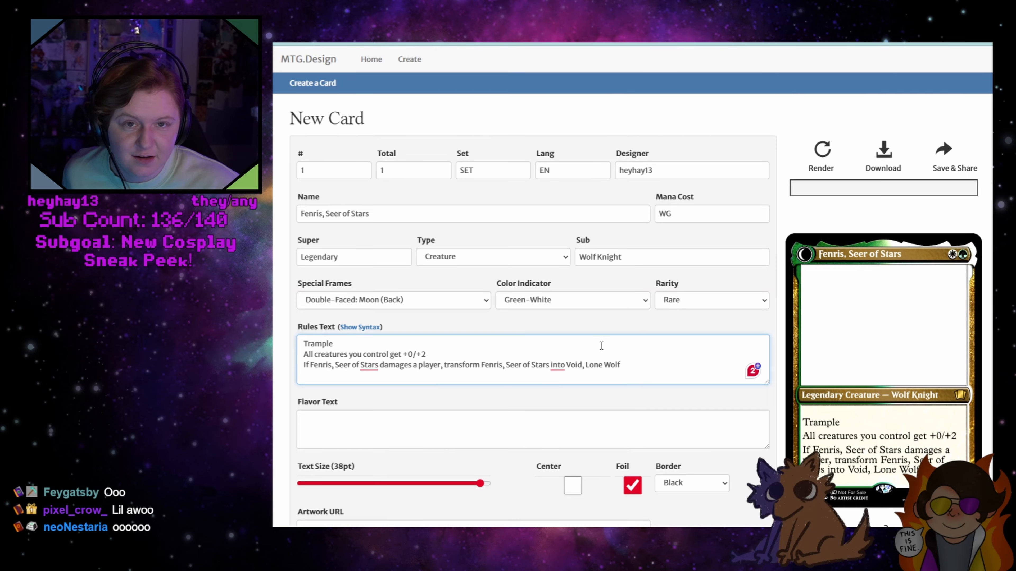
{"action": "left_click", "coordinate": [404, 43]}
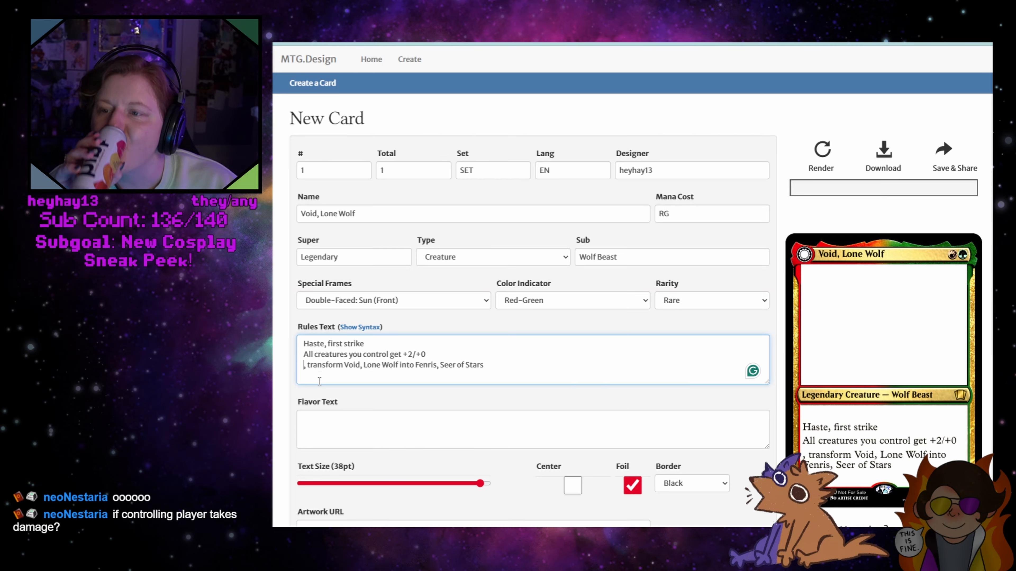
{"action": "type", "text": "If contro"}
{"action": "type", "text": "lling player takes"}
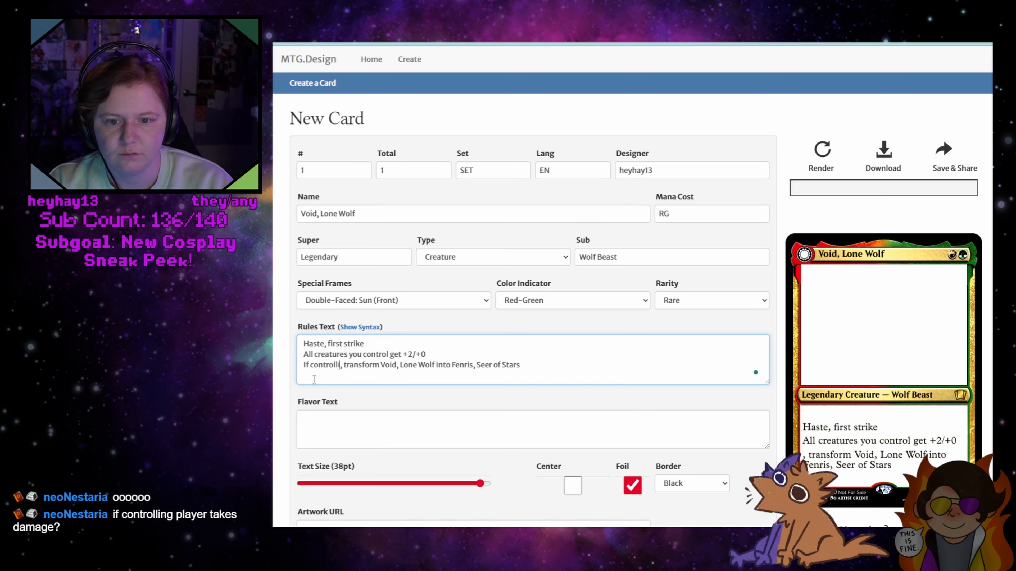
{"action": "type", "text": " damage"}
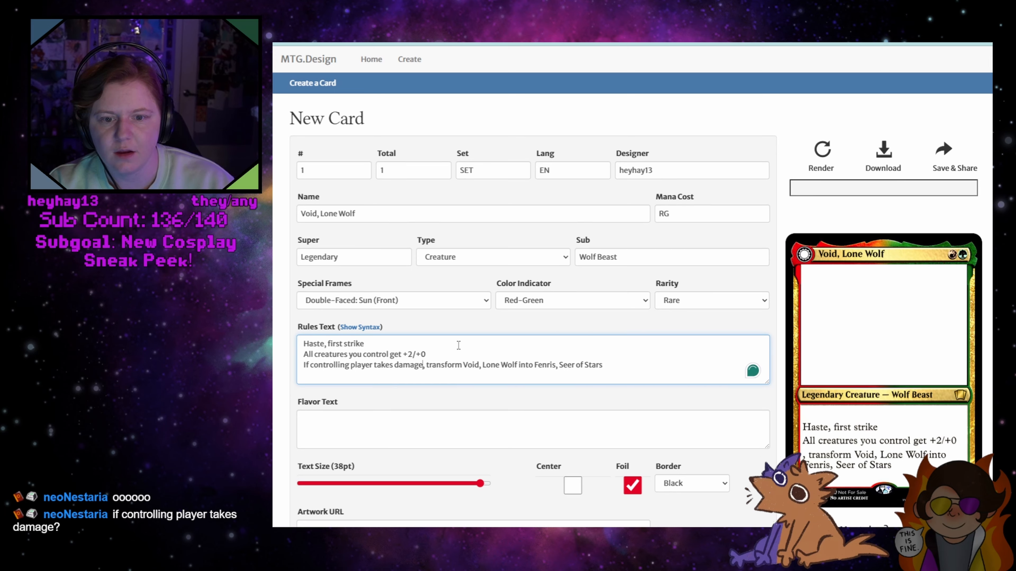
{"action": "left_click", "coordinate": [332, 366]}
{"action": "left_click", "coordinate": [343, 382]}
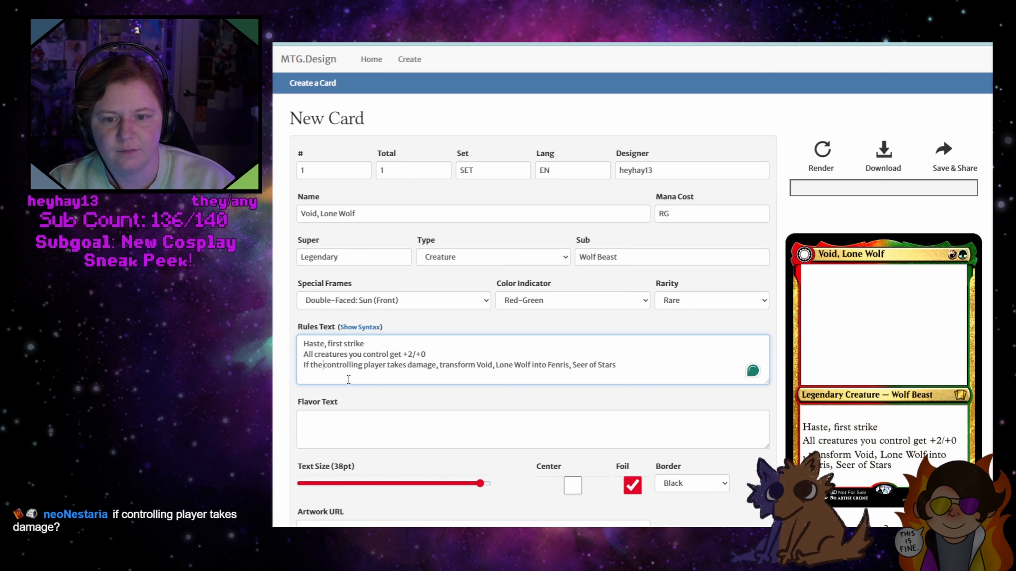
{"action": "left_click", "coordinate": [634, 360]}
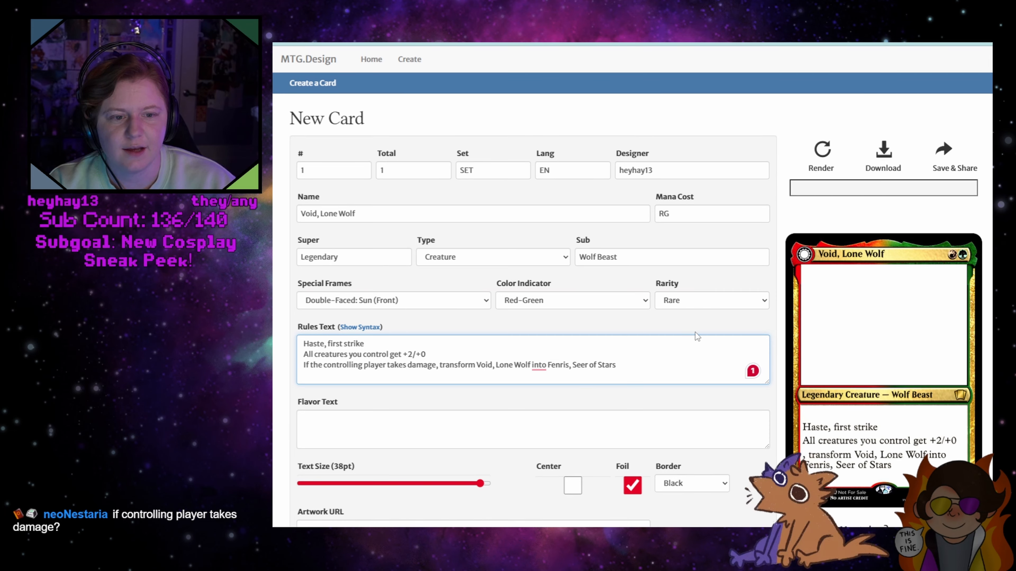
Set the Void card's mana cost to 2RG and render the card
{"action": "left_click", "coordinate": [666, 207]}
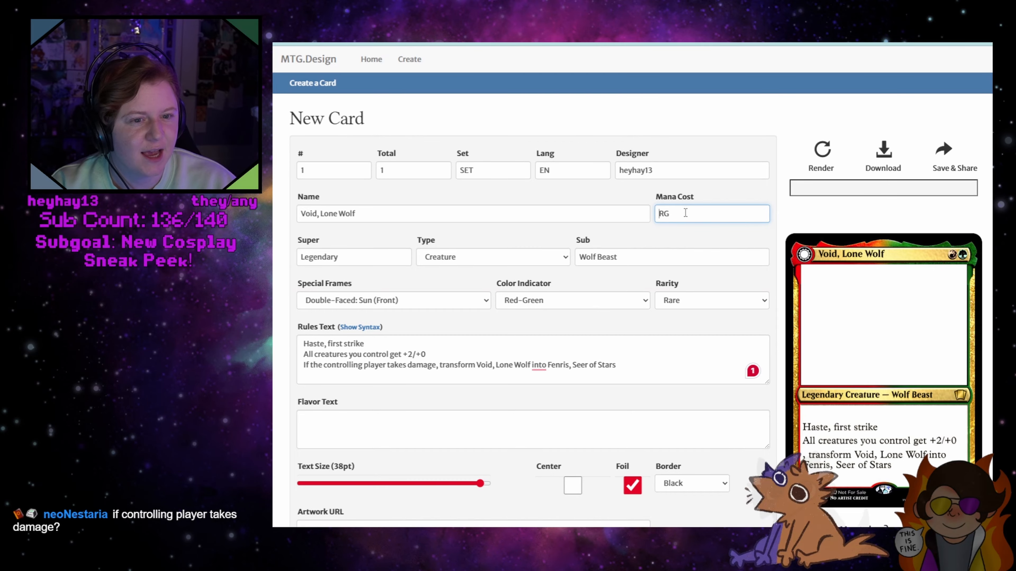
{"action": "type", "text": "2"}
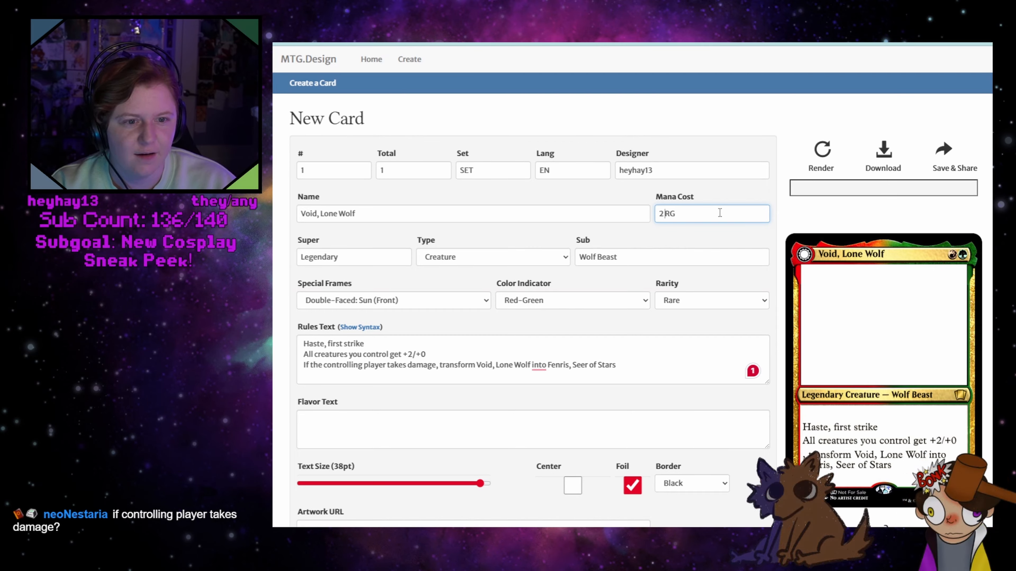
{"action": "left_click", "coordinate": [817, 160]}
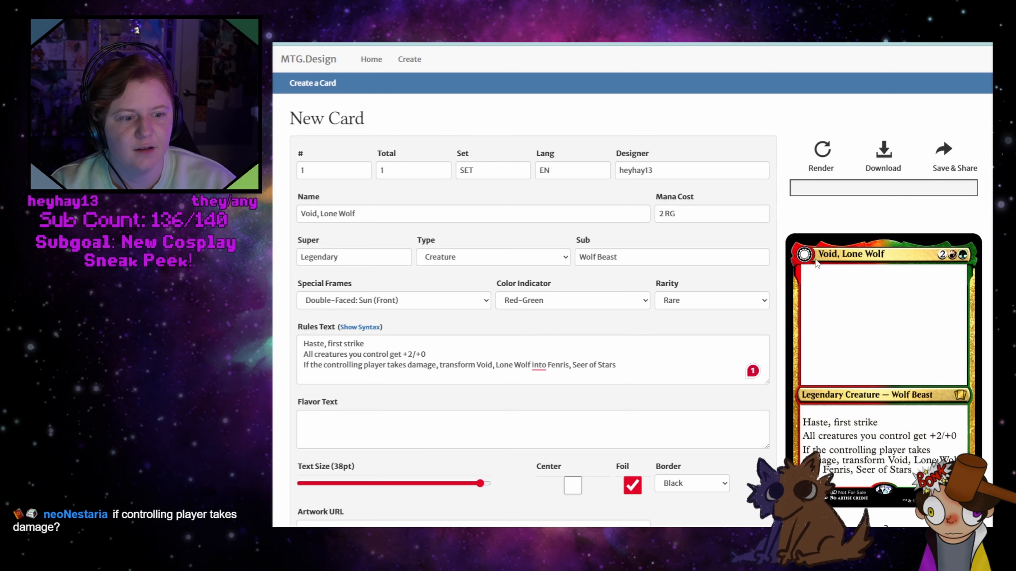
Set the Fenris card's mana cost to 2WG and render the card
{"action": "left_click", "coordinate": [415, 43]}
{"action": "left_click", "coordinate": [661, 215]}
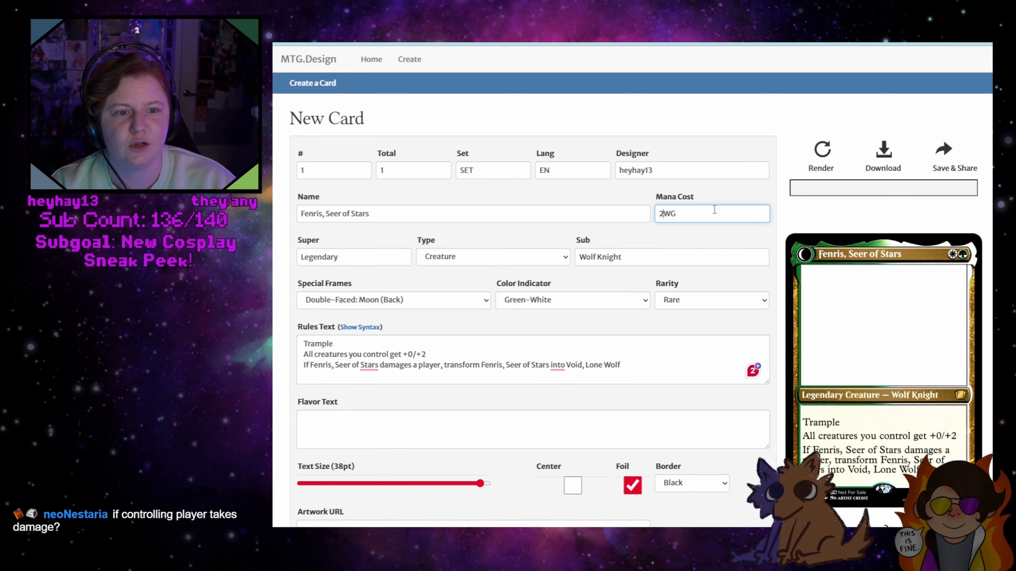
{"action": "type", "text": "2"}
{"action": "left_click", "coordinate": [827, 154]}
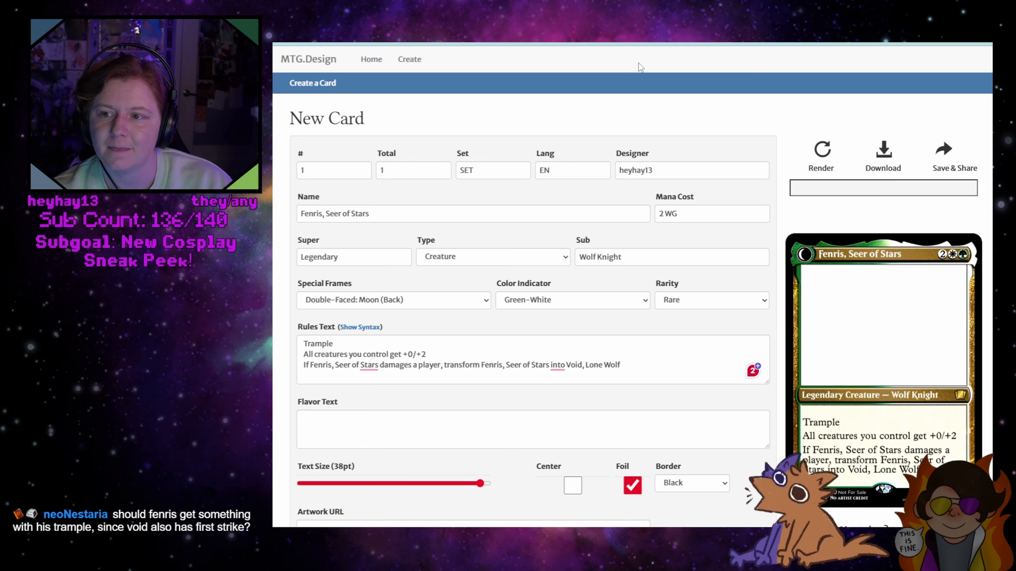
Set the Fenris card's power to 4 and toughness to 5
{"action": "left_click", "coordinate": [389, 348]}
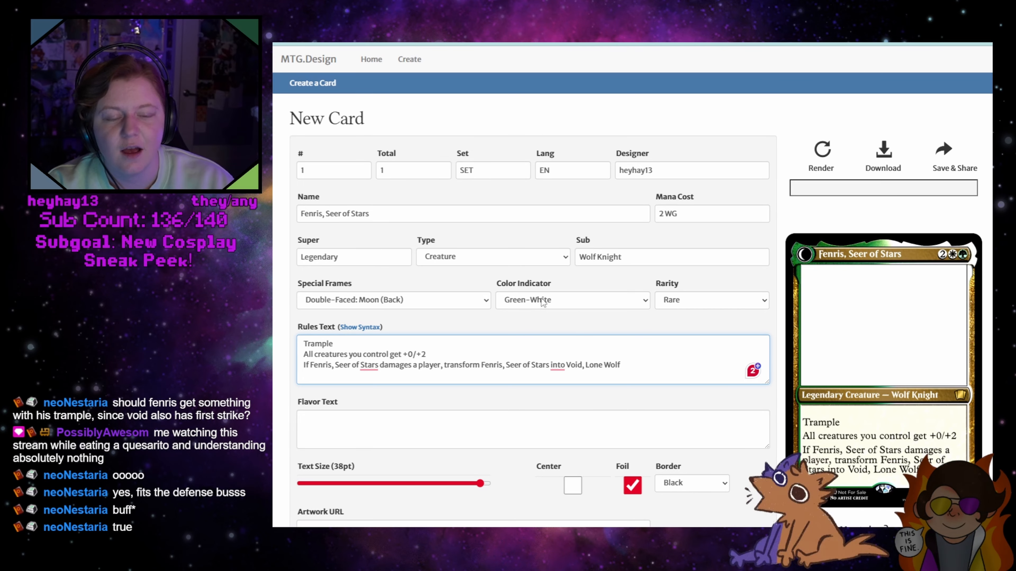
{"action": "scroll", "coordinate": [597, 338], "scroll_direction": "down", "scroll_amount": 3}
{"action": "scroll", "coordinate": [598, 338], "scroll_direction": "down", "scroll_amount": 3}
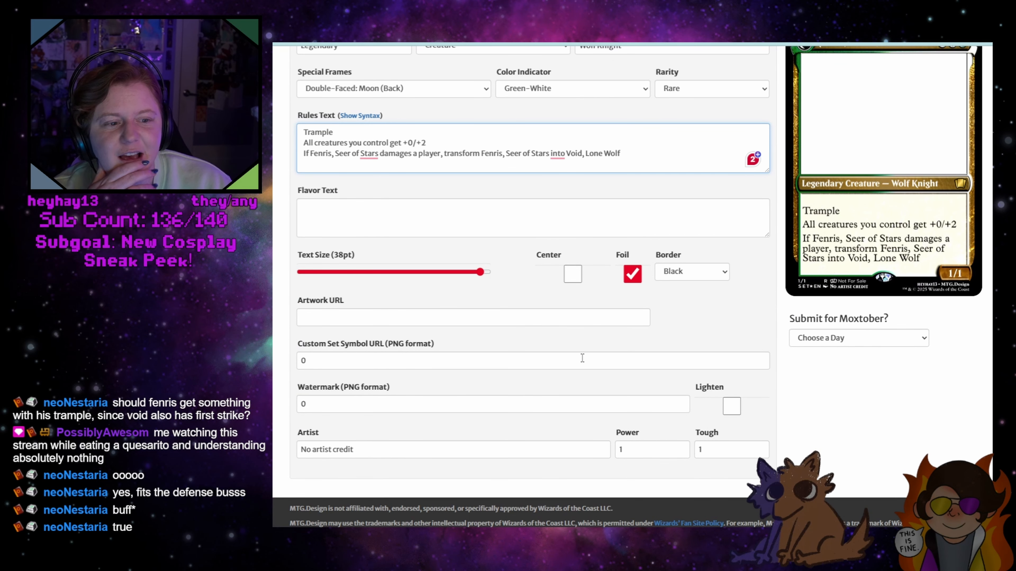
{"action": "left_click", "coordinate": [631, 450]}
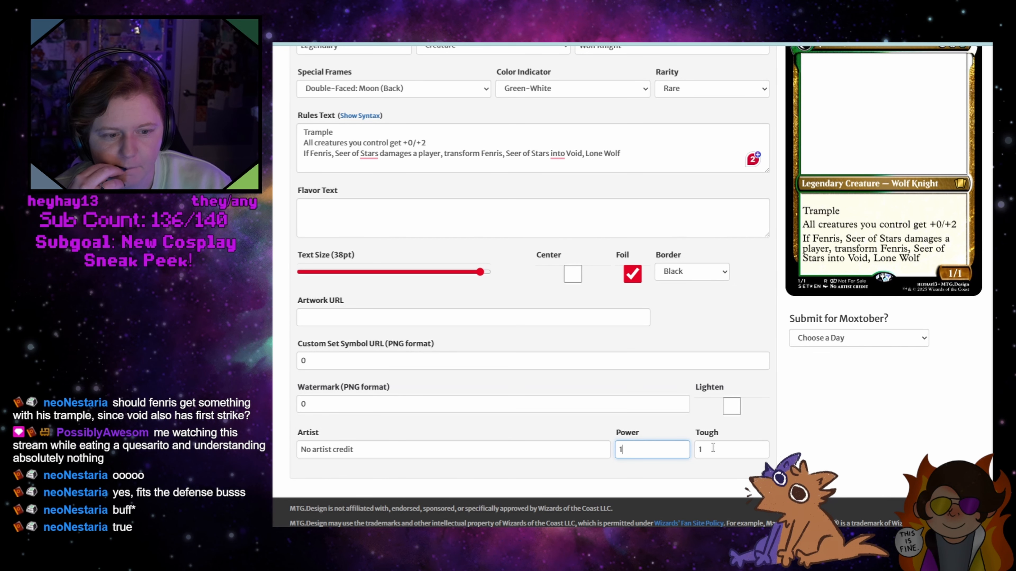
{"action": "left_click", "coordinate": [700, 449]}
{"action": "left_click", "coordinate": [643, 448]}
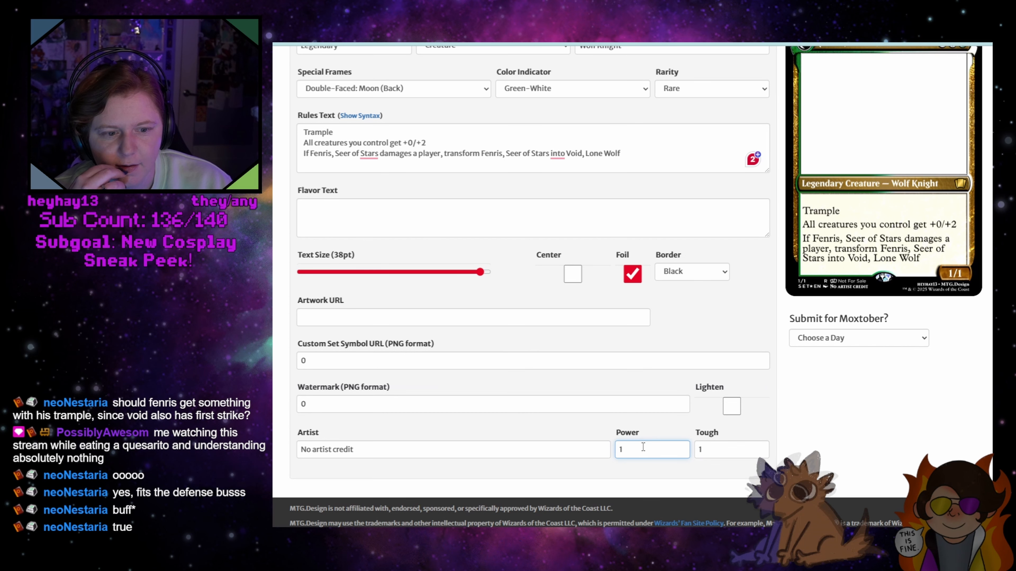
{"action": "scroll", "coordinate": [644, 447], "scroll_direction": "up", "scroll_amount": 3}
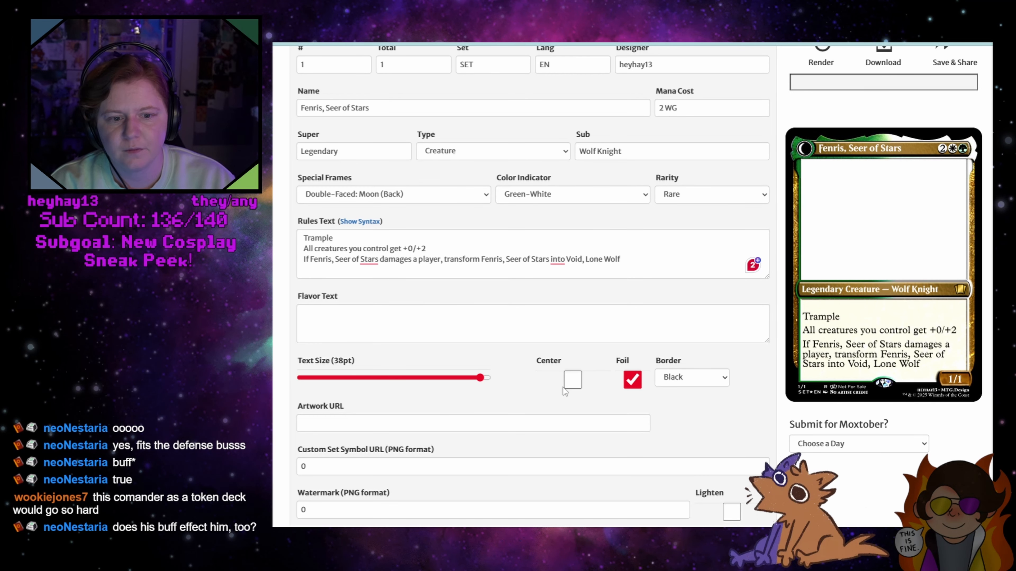
{"action": "scroll", "coordinate": [571, 384], "scroll_direction": "down", "scroll_amount": 3}
{"action": "left_click", "coordinate": [640, 444]}
{"action": "left_click_drag", "start_coordinate": [640, 444], "coordinate": [611, 446]}
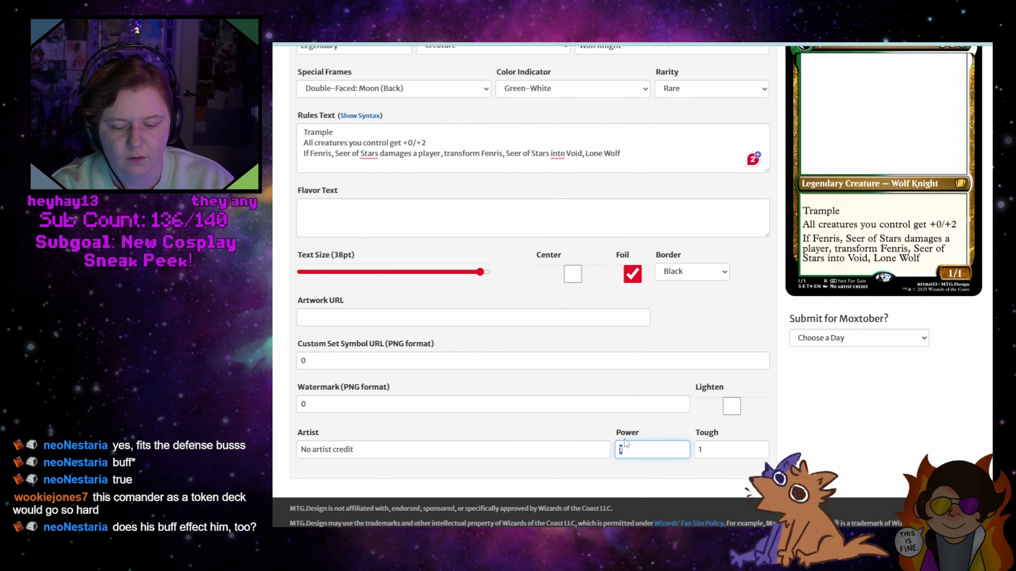
{"action": "type", "text": "4"}
{"action": "key", "text": "Tab"}
{"action": "type", "text": "5"}
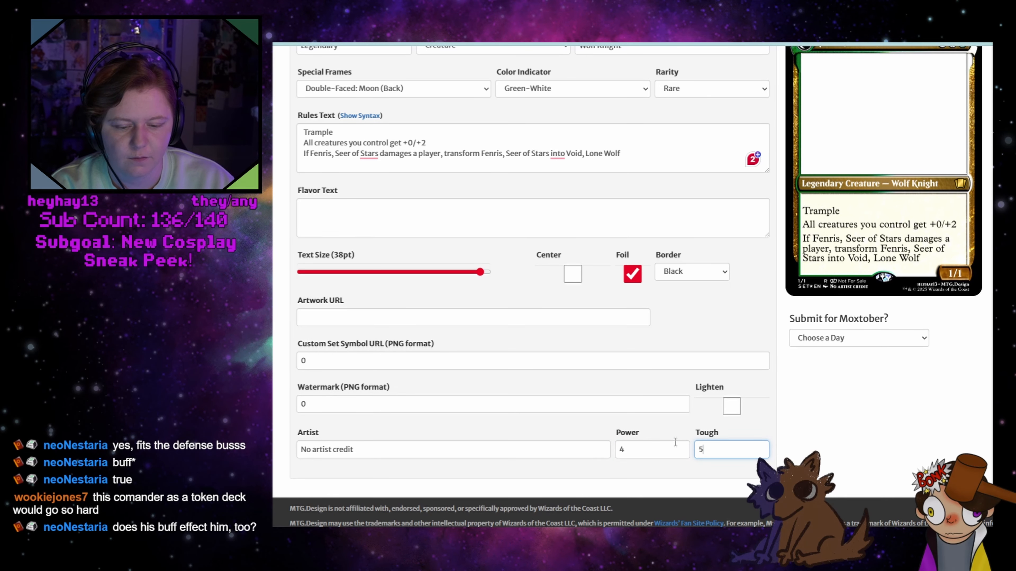
Set the Void card's power to 5 and toughness to 4
{"action": "scroll", "coordinate": [623, 398], "scroll_direction": "up", "scroll_amount": 5}
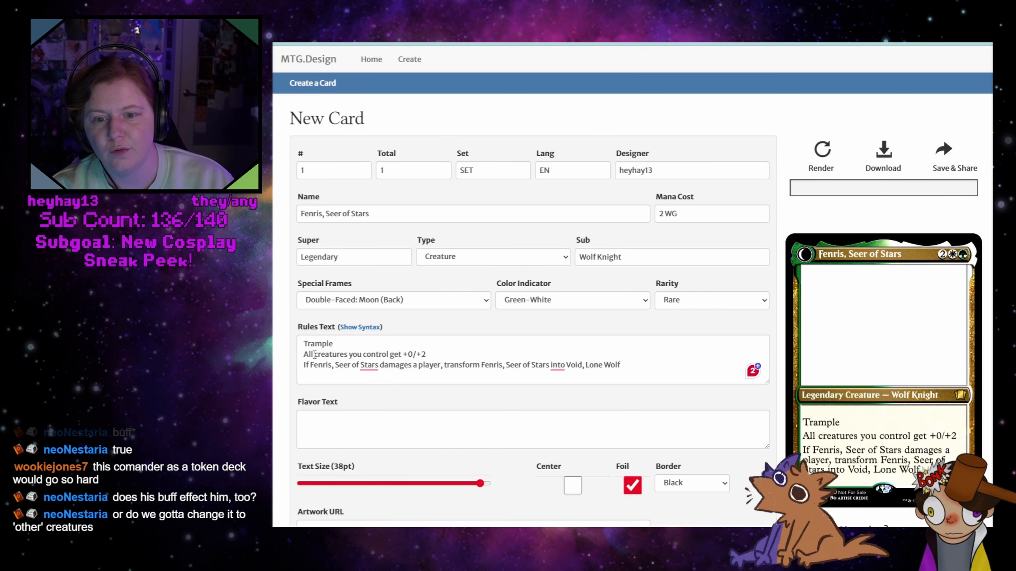
{"action": "key", "text": "ctrl+Tab"}
{"action": "scroll", "coordinate": [652, 394], "scroll_direction": "down", "scroll_amount": 5}
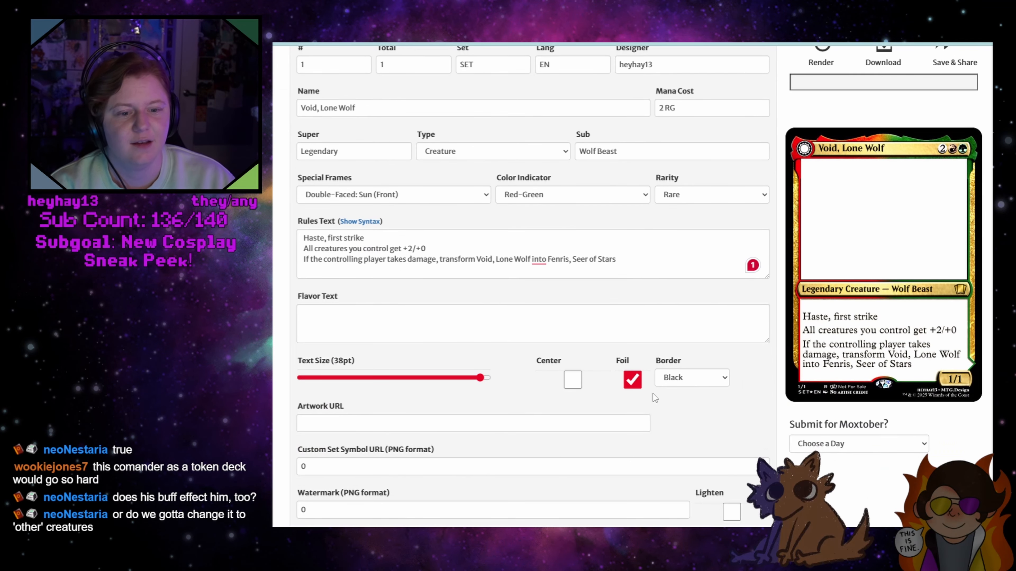
{"action": "double_click", "coordinate": [626, 449]}
{"action": "type", "text": "5"}
{"action": "key", "text": "Tab"}
{"action": "type", "text": "4"}
Insert "other" after "All" in the creature bonus line of the Void card's rules text
{"action": "scroll", "coordinate": [844, 434], "scroll_direction": "up", "scroll_amount": 5}
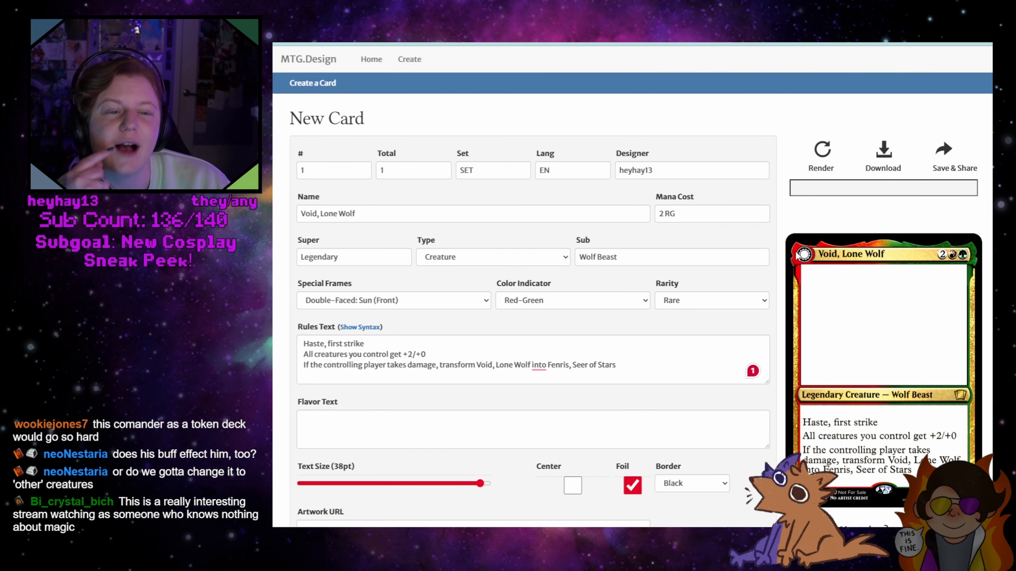
{"action": "left_click", "coordinate": [314, 356]}
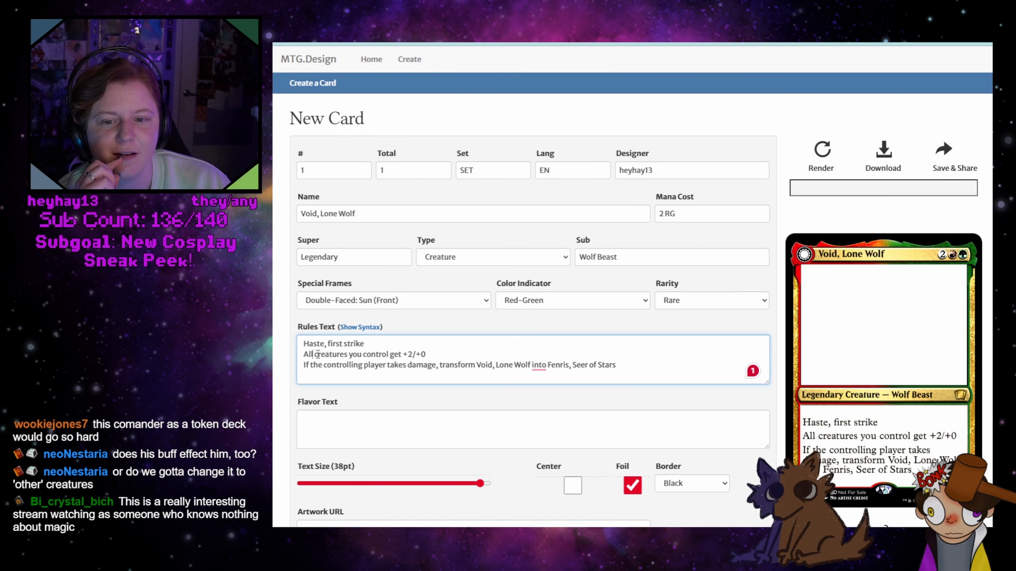
{"action": "type", "text": "other"}
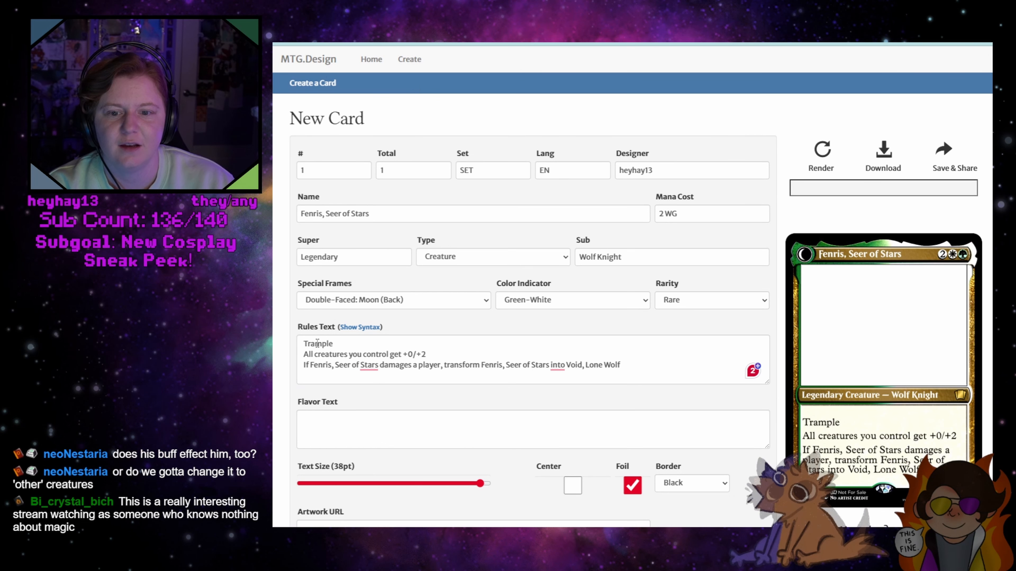
Insert "other" after "All" in the Fenris card's creature bonus line and render the card
{"action": "left_click", "coordinate": [313, 355]}
{"action": "type", "text": "other"}
{"action": "left_click", "coordinate": [827, 157]}
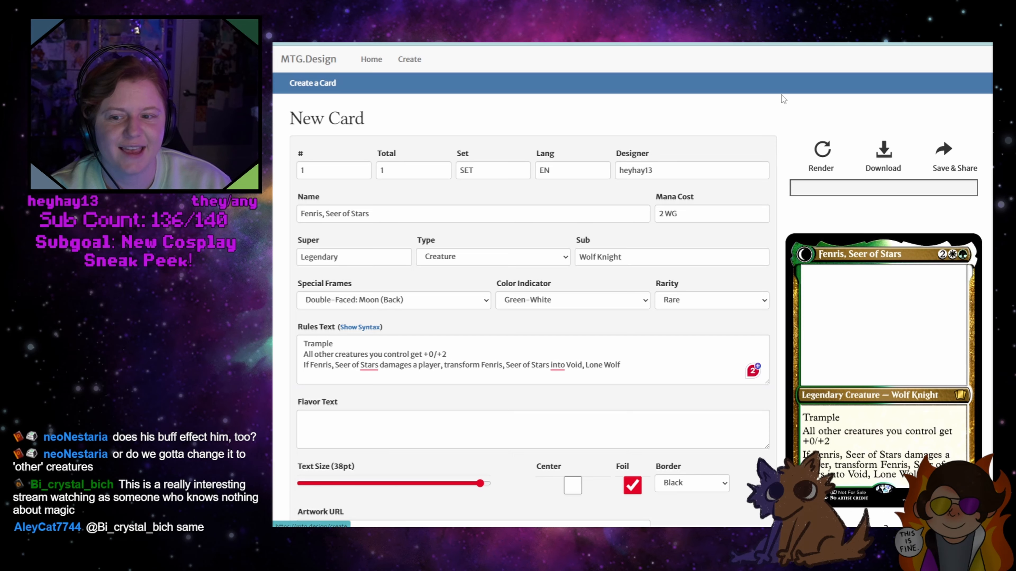
Compare the Void and Fenris card designs by switching back and forth between them
{"action": "left_click", "coordinate": [680, 44]}
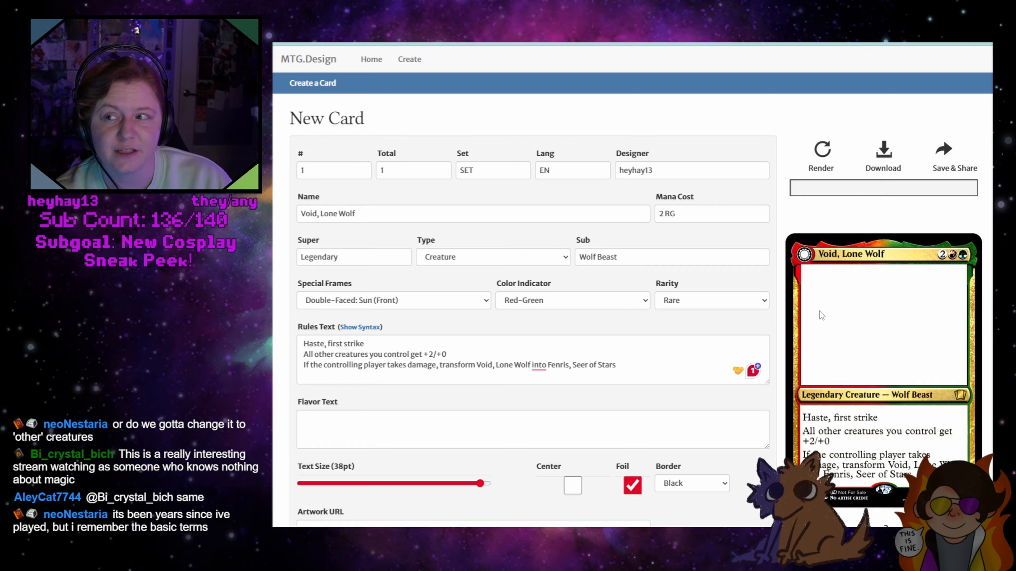
{"action": "left_click", "coordinate": [400, 44]}
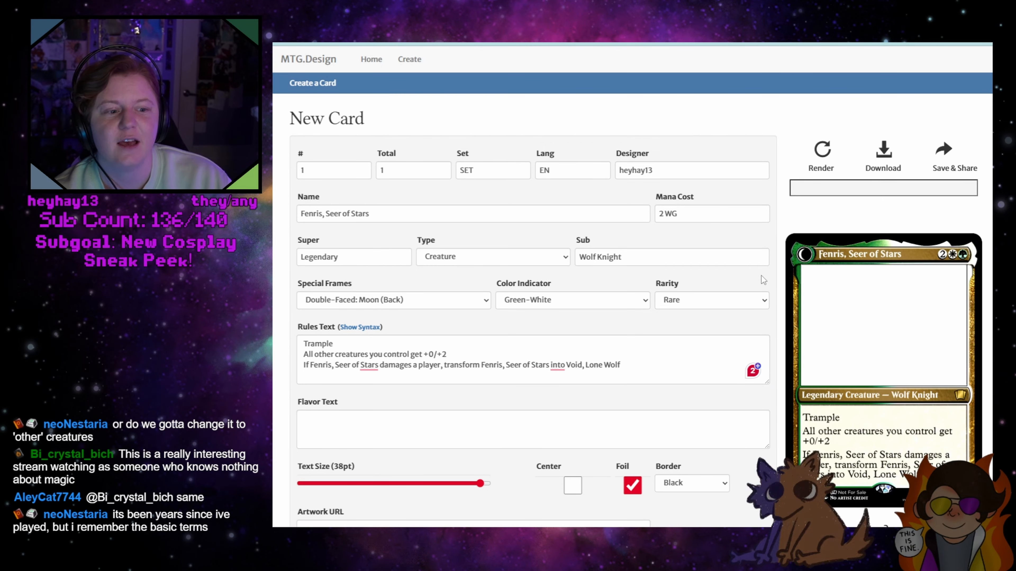
{"action": "left_click", "coordinate": [340, 44]}
{"action": "left_click", "coordinate": [400, 44]}
{"action": "left_click", "coordinate": [340, 44]}
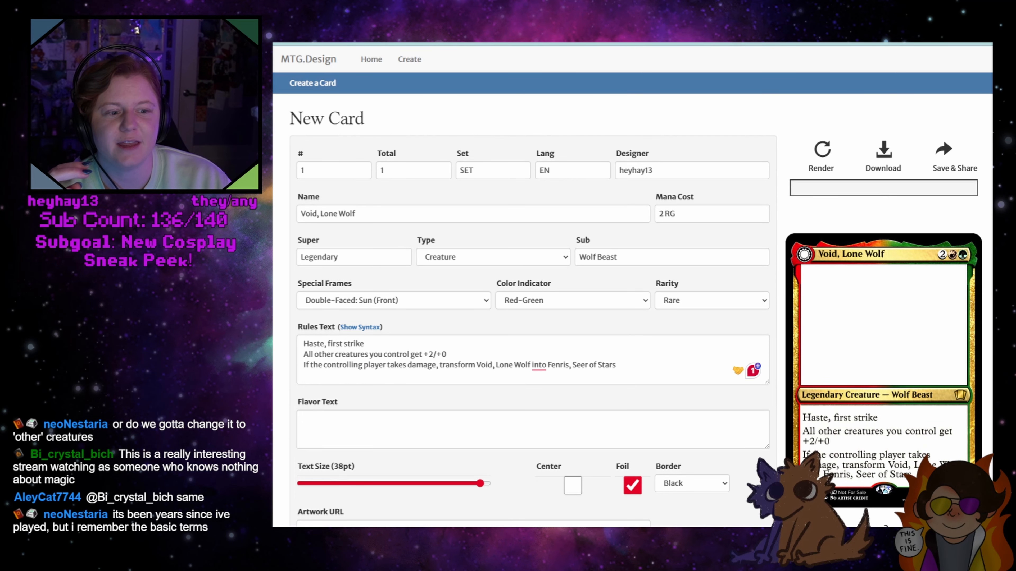
Download the Fenris and Void card images and open a File Explorer window beside the card editor
{"action": "left_click", "coordinate": [400, 44]}
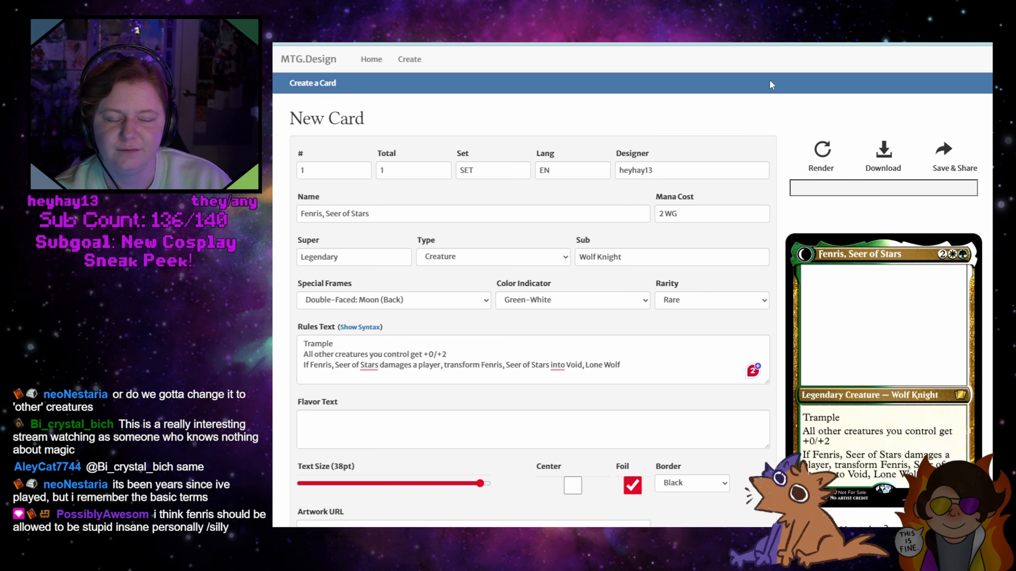
{"action": "left_click", "coordinate": [884, 151]}
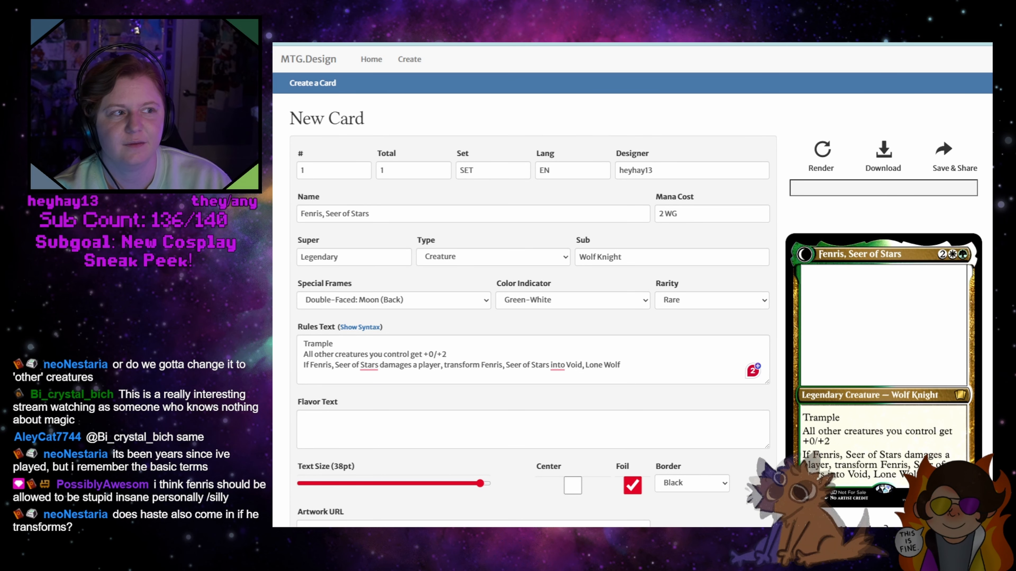
{"action": "key", "text": "ctrl+Tab"}
{"action": "left_click", "coordinate": [884, 155]}
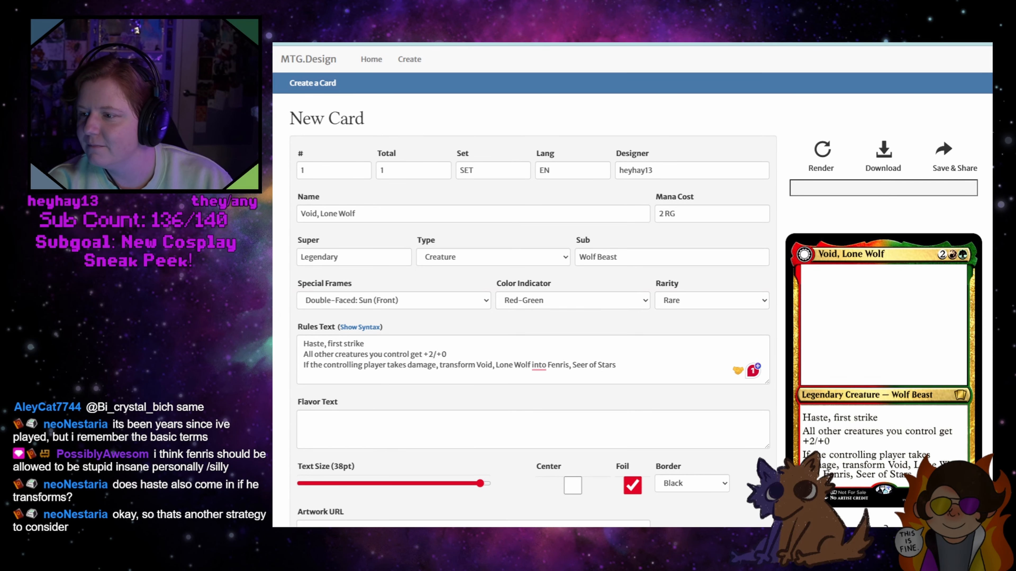
{"action": "key", "text": "super+e"}
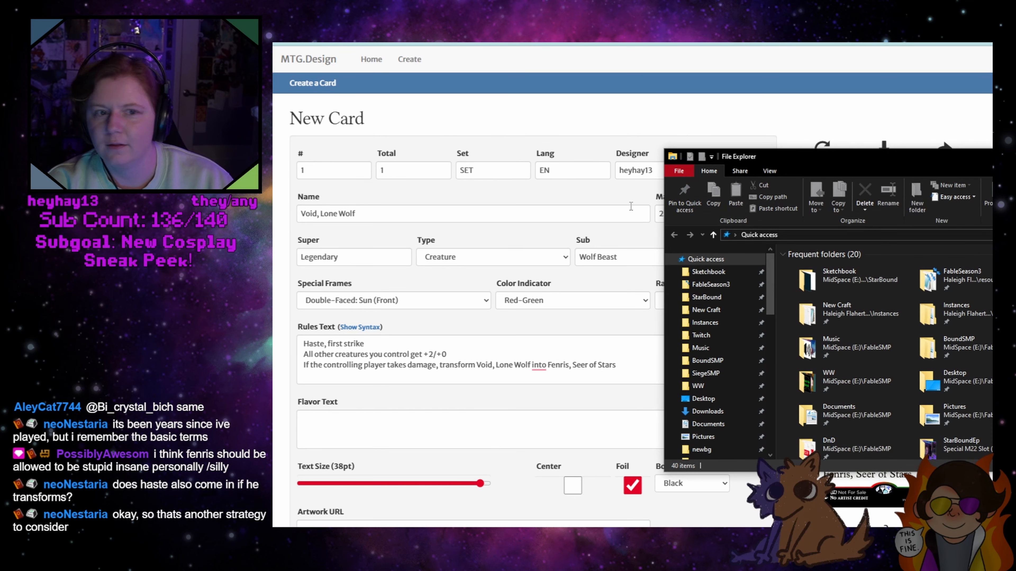
{"action": "left_click_drag", "start_coordinate": [876, 155], "coordinate": [0, 182]}
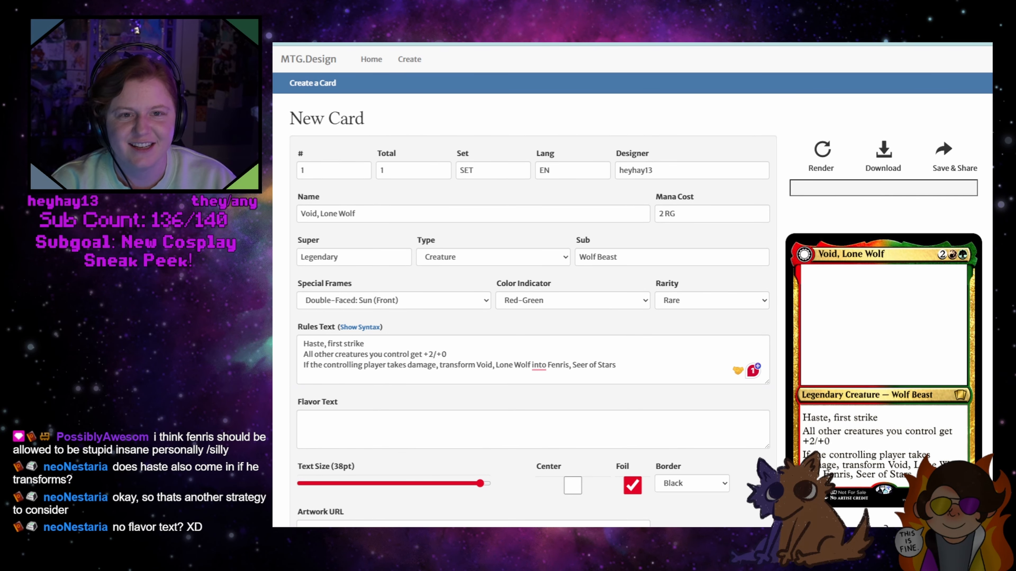
Open another copy of the Fenris card page in a new browser tab as the base for another card
{"action": "key", "text": "ctrl+t"}
{"action": "type", "text": "https://mtg.design/create"}
{"action": "key", "text": "Return"}
{"action": "key", "text": "ctrl+shift+Tab"}
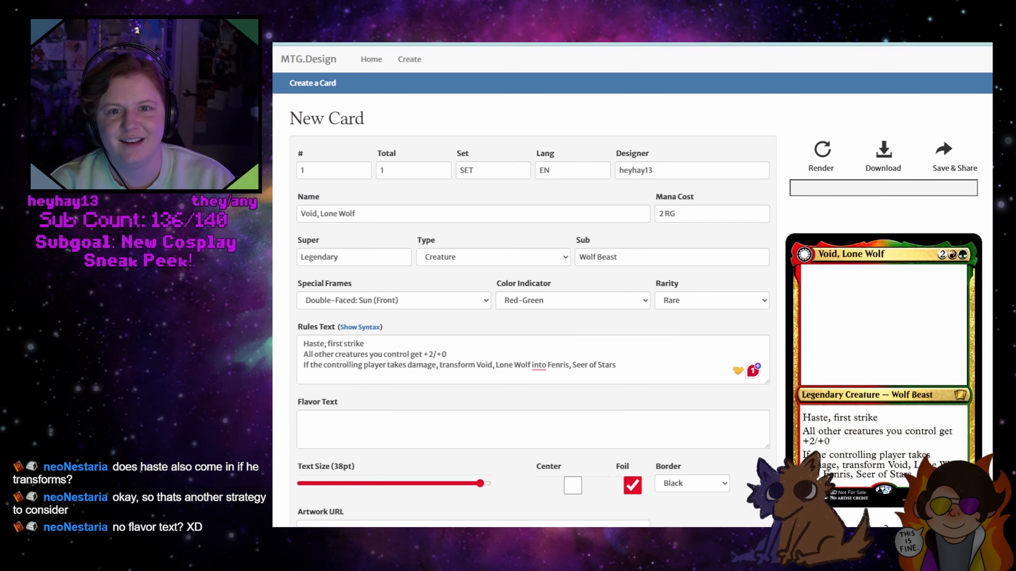
{"action": "key", "text": "ctrl+Tab"}
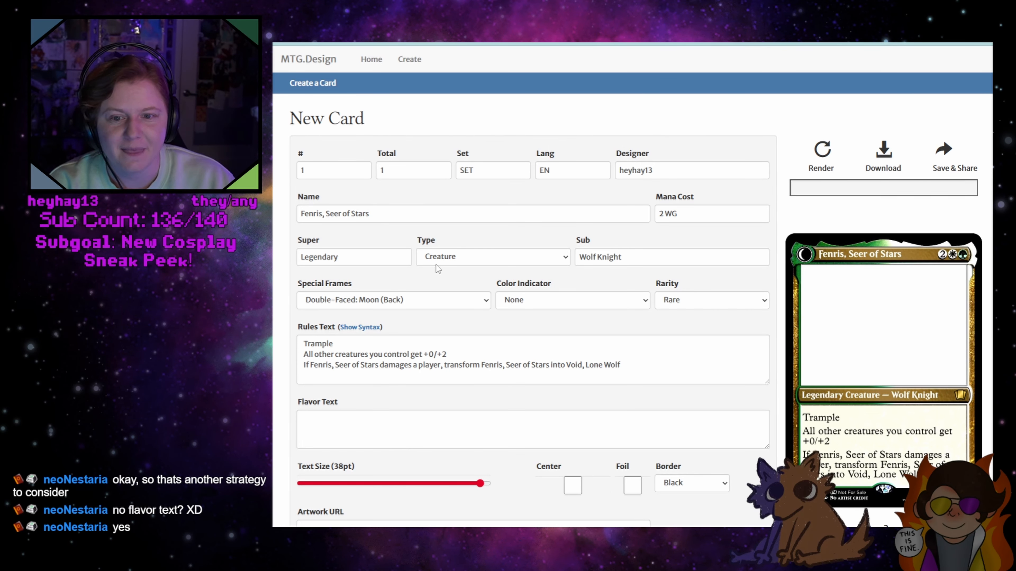
Set the copied card's special frame to Normal and its type to Planeswalker
{"action": "left_click", "coordinate": [486, 304]}
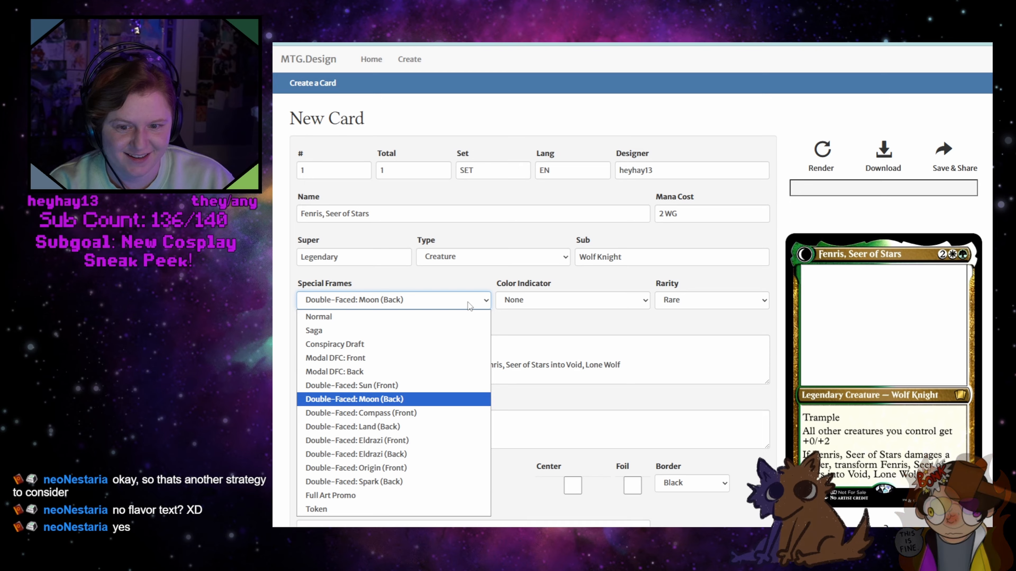
{"action": "left_click", "coordinate": [465, 302]}
{"action": "left_click", "coordinate": [458, 298]}
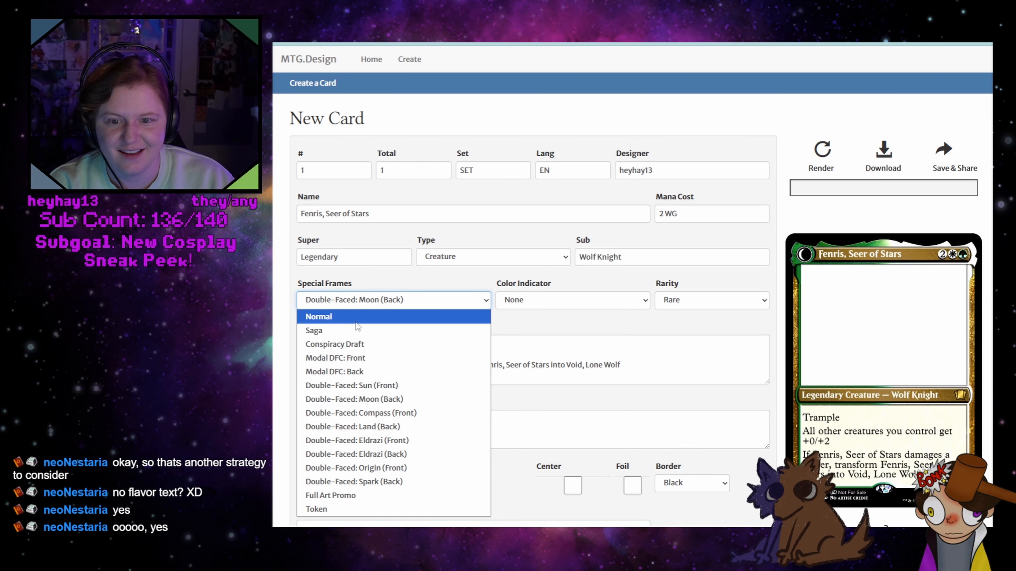
{"action": "left_click", "coordinate": [343, 316]}
{"action": "left_click", "coordinate": [503, 260]}
{"action": "scroll", "coordinate": [496, 400], "scroll_direction": "down", "scroll_amount": 5}
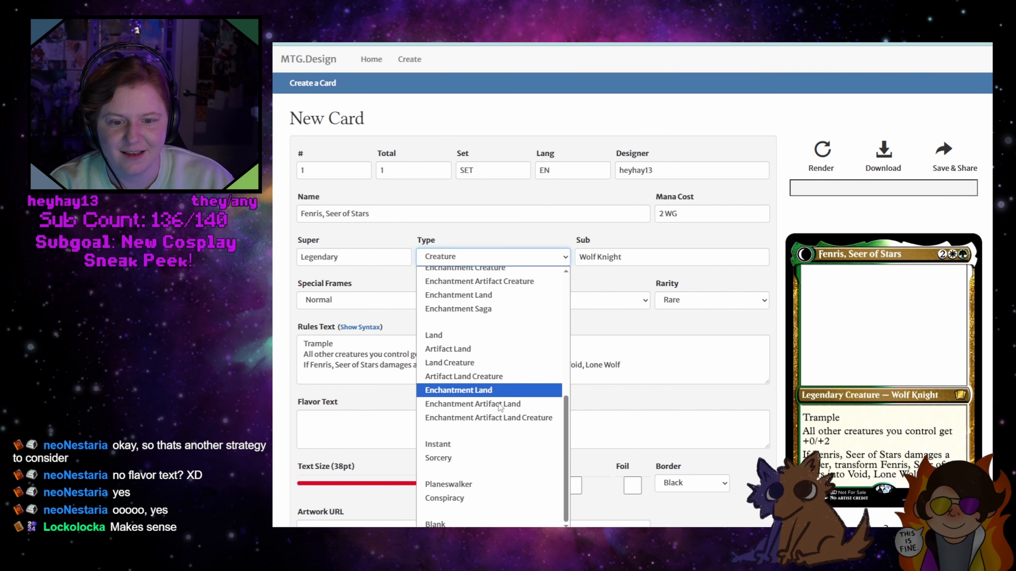
{"action": "left_click", "coordinate": [485, 485]}
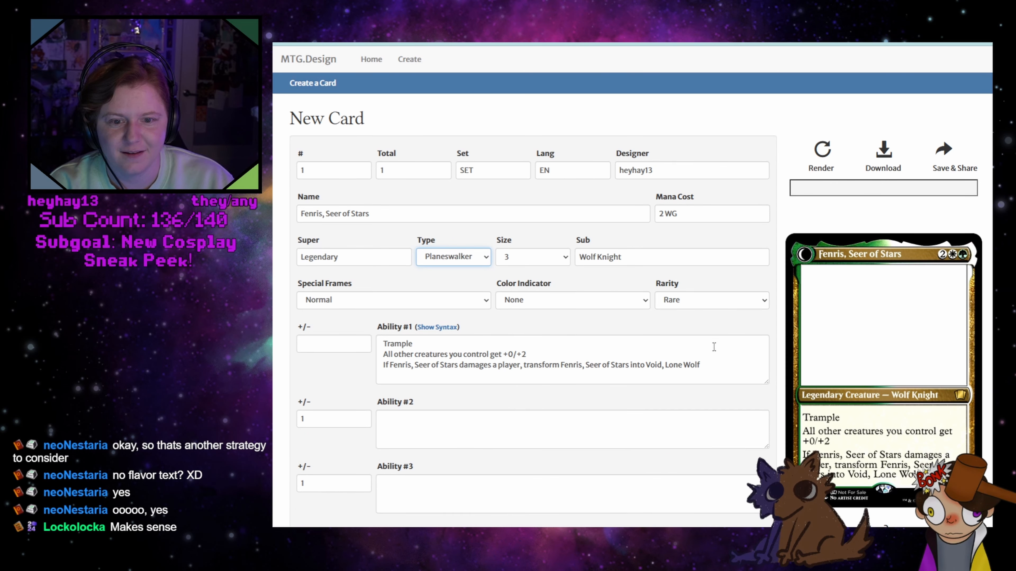
Clear the planeswalker card's first ability text, mana cost and subtype, keeping the size at 3
{"action": "left_click", "coordinate": [696, 343]}
{"action": "key", "text": "ctrl+a"}
{"action": "key", "text": "BackSpace"}
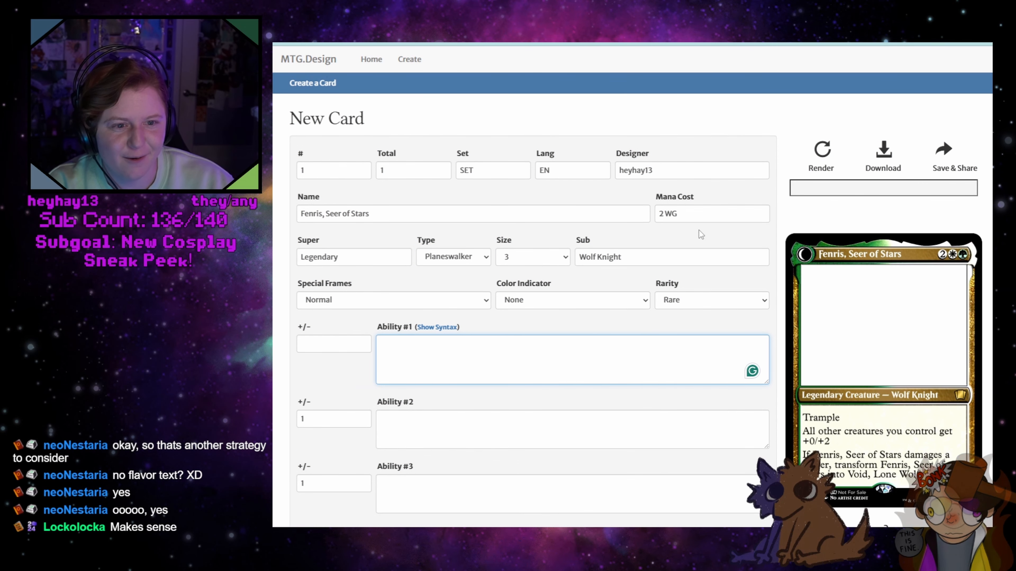
{"action": "left_click_drag", "start_coordinate": [704, 213], "coordinate": [658, 213]}
{"action": "key", "text": "BackSpace"}
{"action": "left_click_drag", "start_coordinate": [640, 257], "coordinate": [497, 256]}
{"action": "key", "text": "BackSpace"}
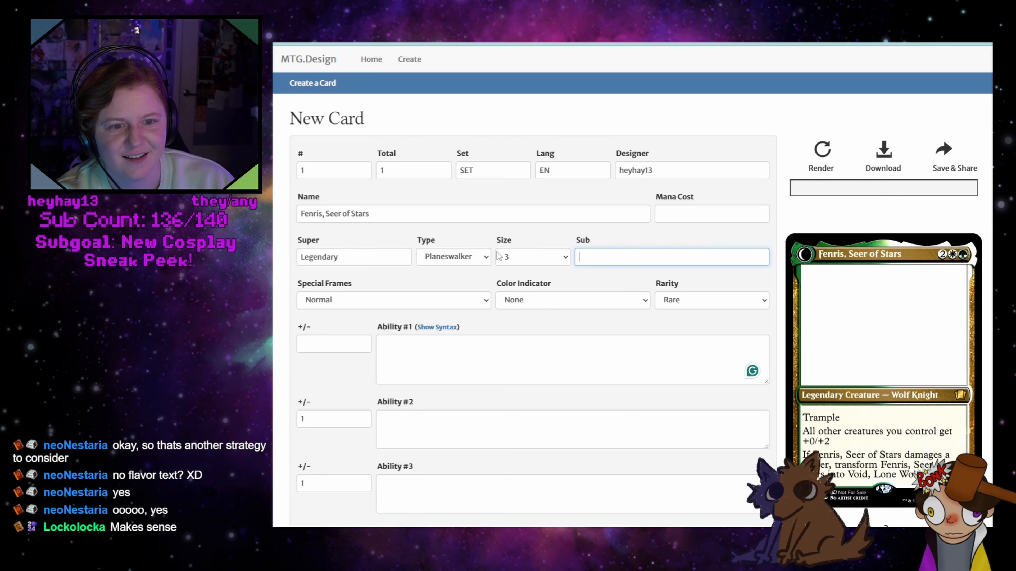
{"action": "left_click", "coordinate": [498, 257]}
{"action": "left_click", "coordinate": [546, 239]}
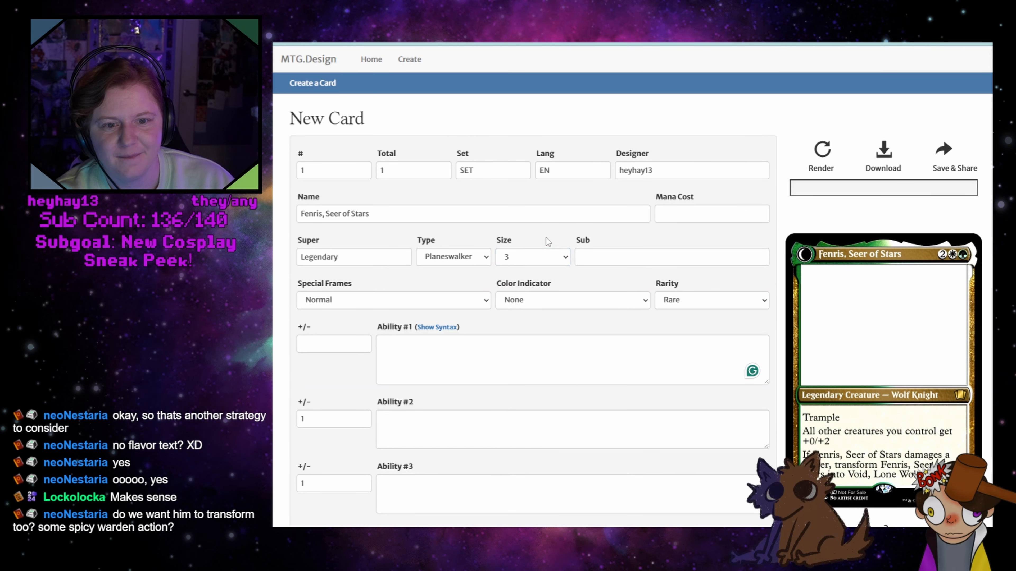
Set the planeswalker card's color indicator to Blue and replace its name with "Rae,"
{"action": "left_click", "coordinate": [562, 304]}
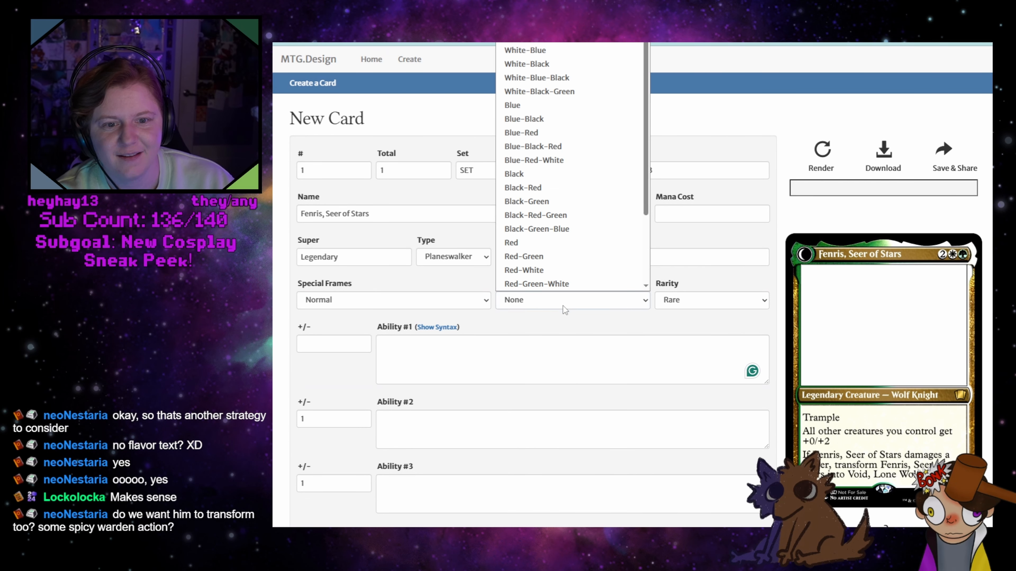
{"action": "left_click", "coordinate": [519, 107]}
{"action": "left_click_drag", "start_coordinate": [383, 214], "coordinate": [296, 213]}
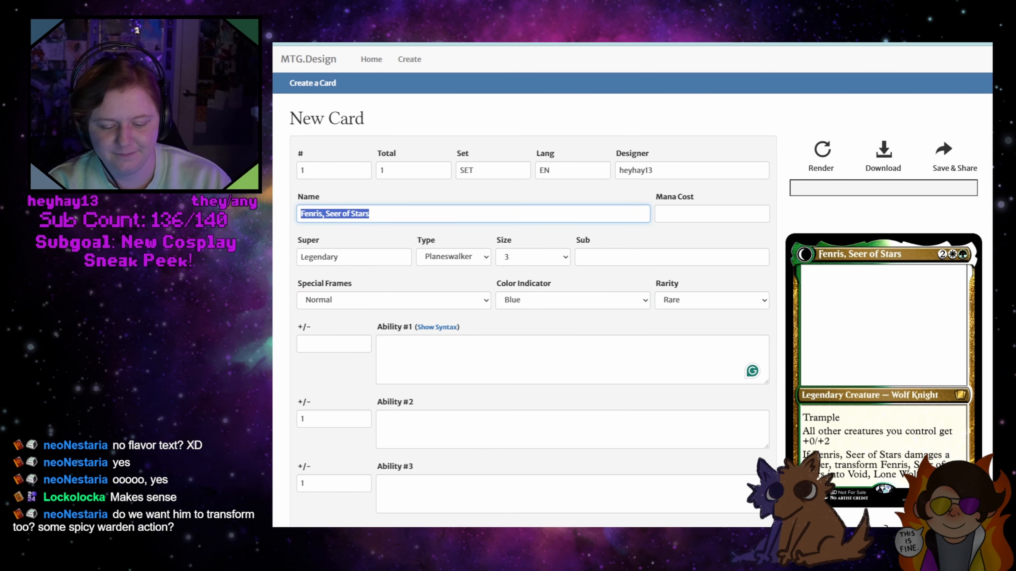
{"action": "type", "text": "Rae,"}
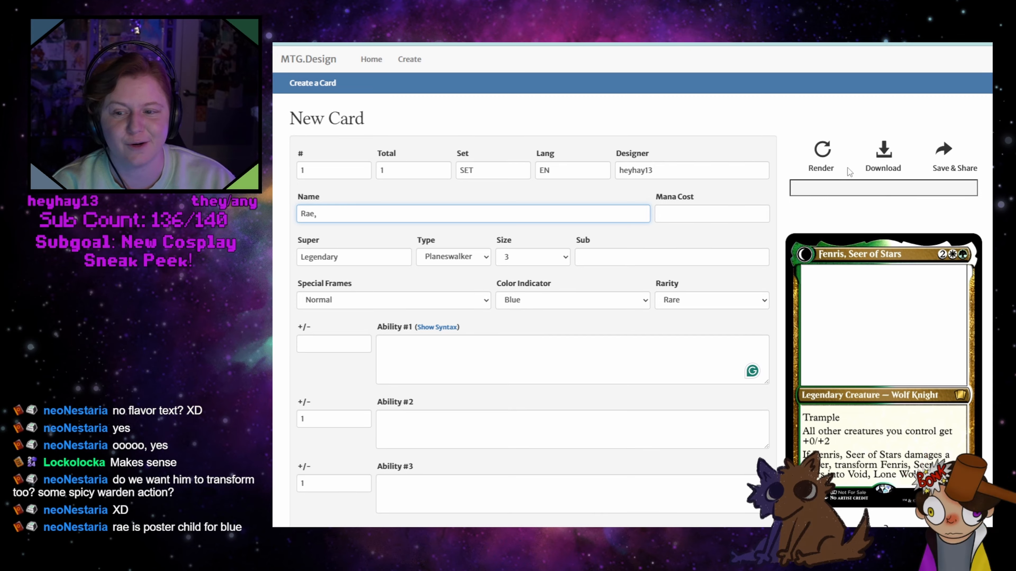
{"action": "left_click", "coordinate": [714, 300]}
{"action": "left_click", "coordinate": [713, 296]}
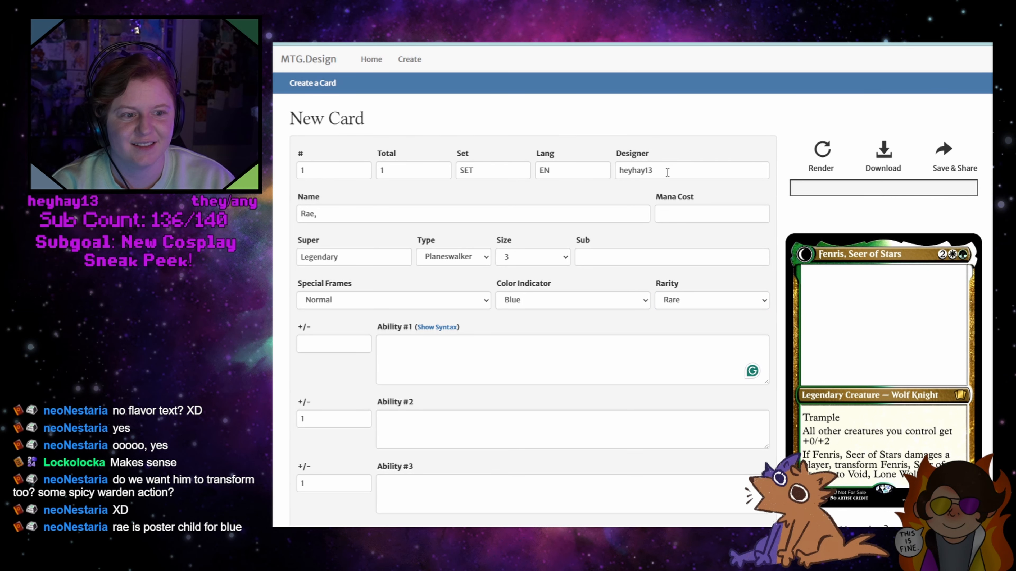
Complete the planeswalker card's name as "Rae, Void Prince" and render the card
{"action": "left_click", "coordinate": [350, 214]}
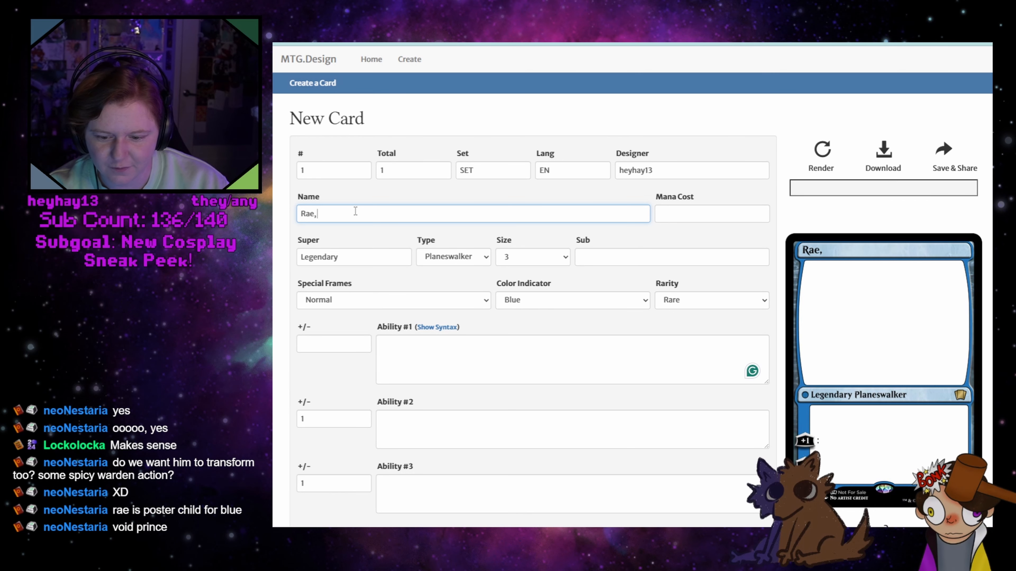
{"action": "type", "text": "Void"}
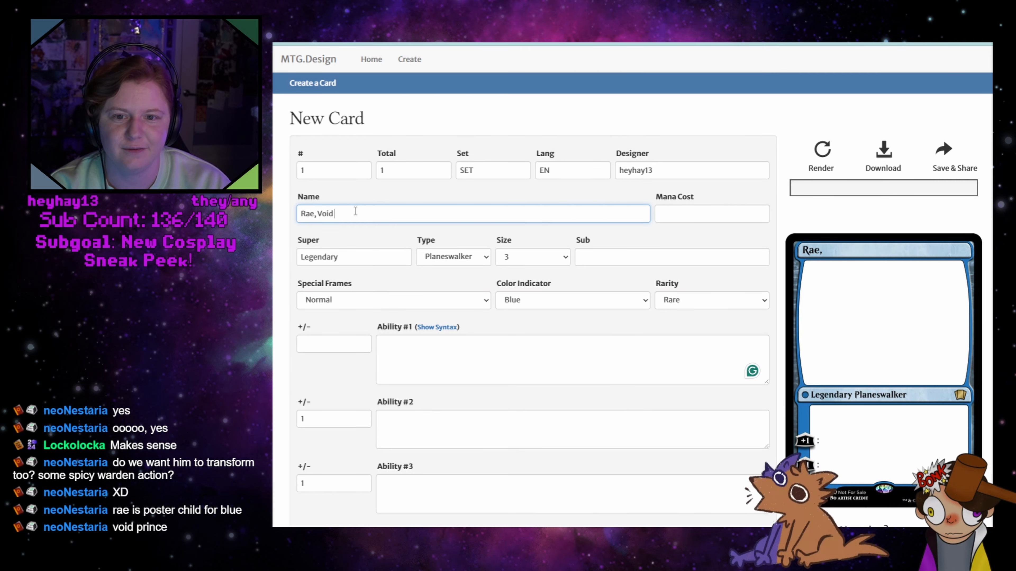
{"action": "type", "text": " Prince"}
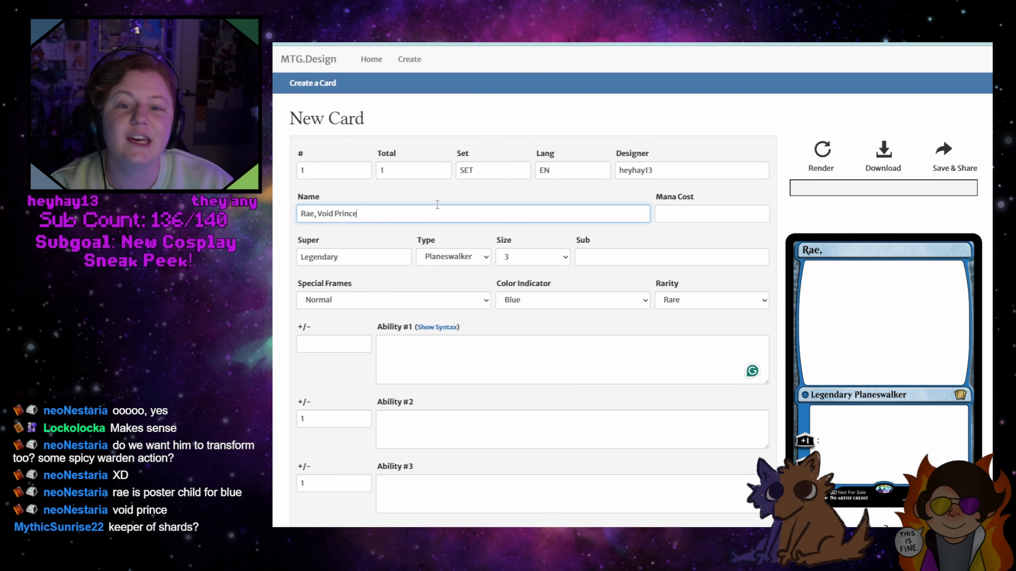
{"action": "left_click_drag", "start_coordinate": [367, 214], "coordinate": [316, 211]}
{"action": "left_click", "coordinate": [819, 159]}
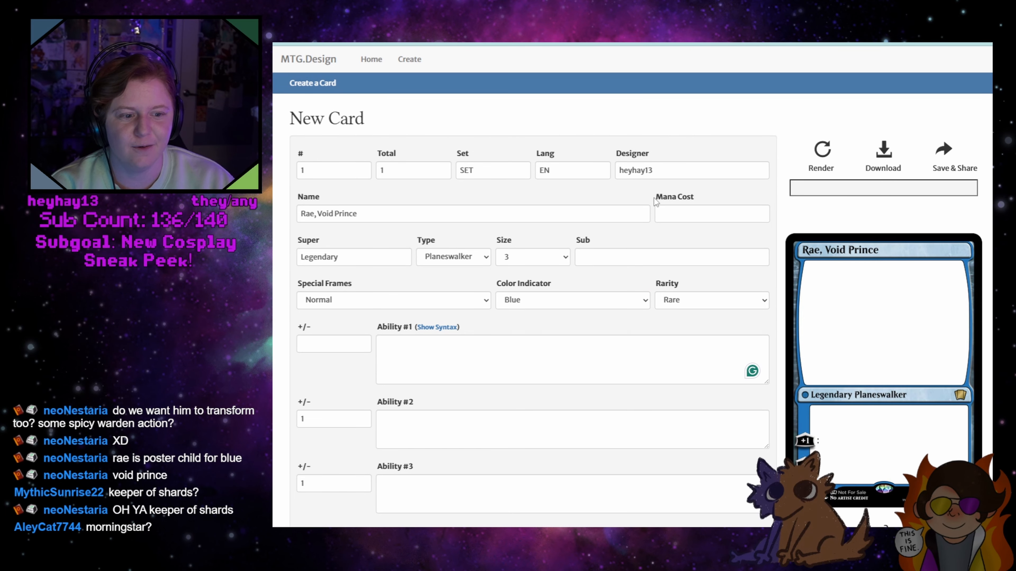
Give the planeswalker's first ability a +/- value of 1 and the text "All players draw a card"
{"action": "scroll", "coordinate": [455, 280], "scroll_direction": "down", "scroll_amount": 3}
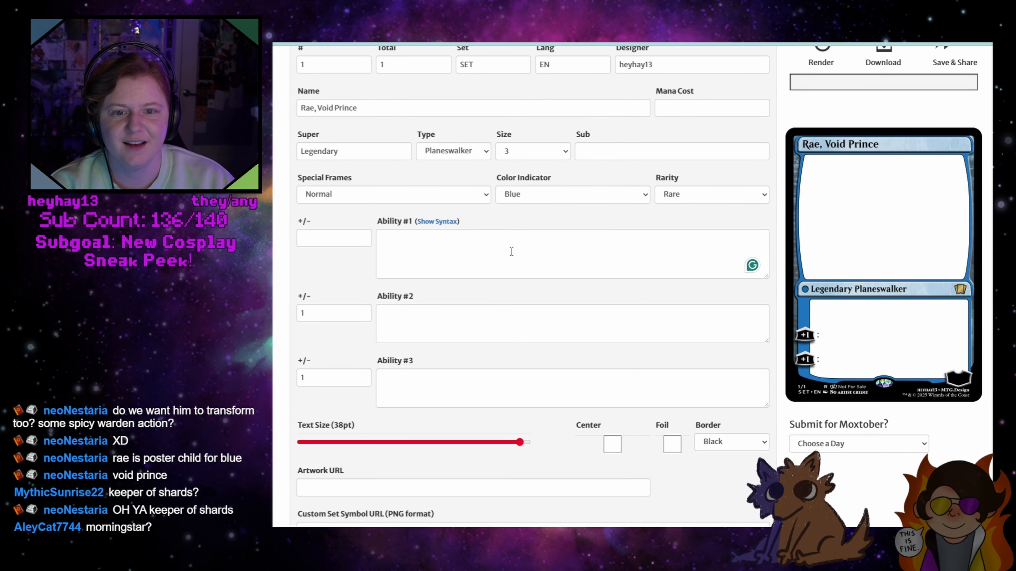
{"action": "scroll", "coordinate": [510, 250], "scroll_direction": "up", "scroll_amount": 3}
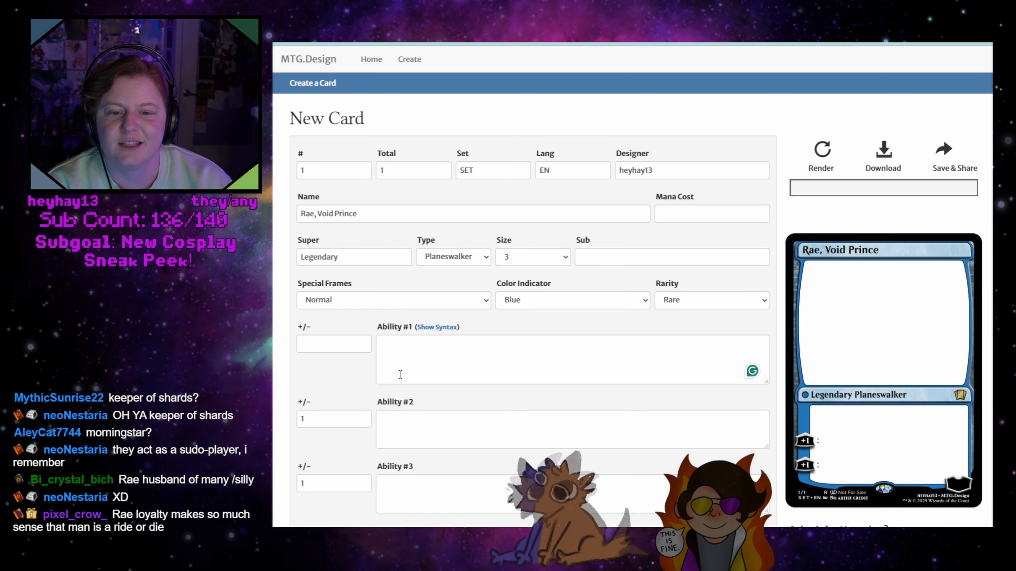
{"action": "left_click", "coordinate": [340, 344]}
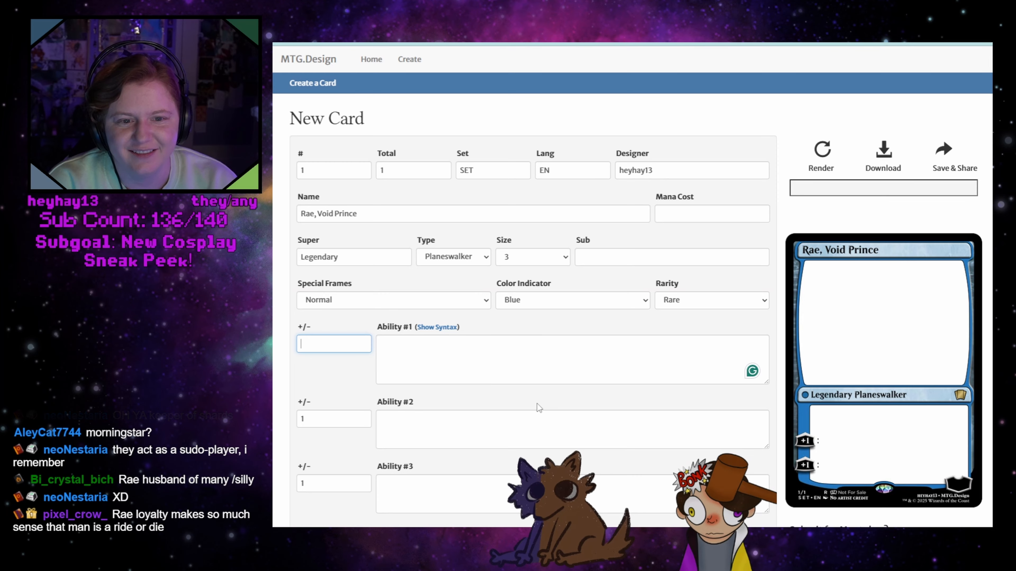
{"action": "type", "text": "1"}
{"action": "left_click", "coordinate": [430, 358]}
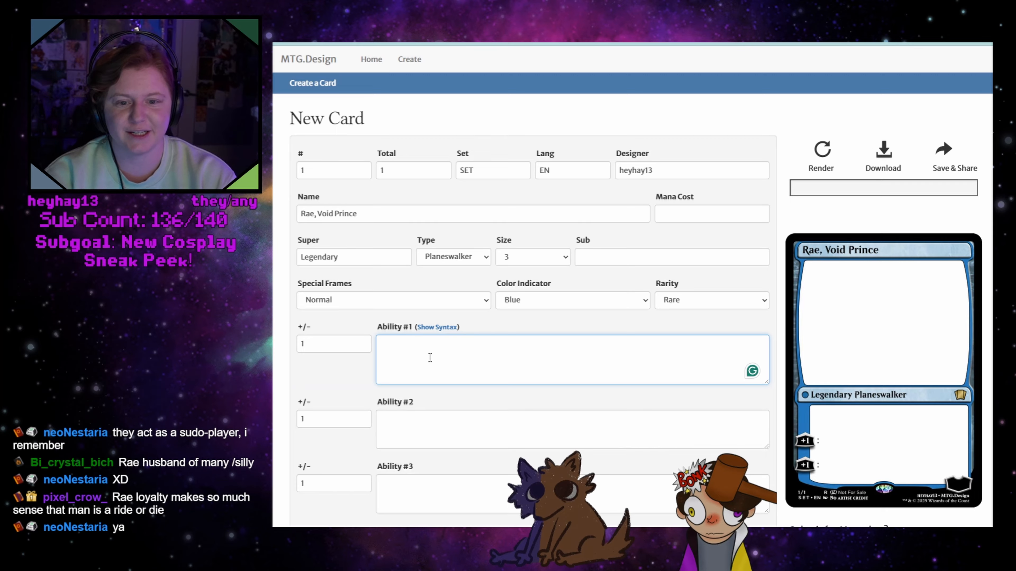
{"action": "type", "text": "All players"}
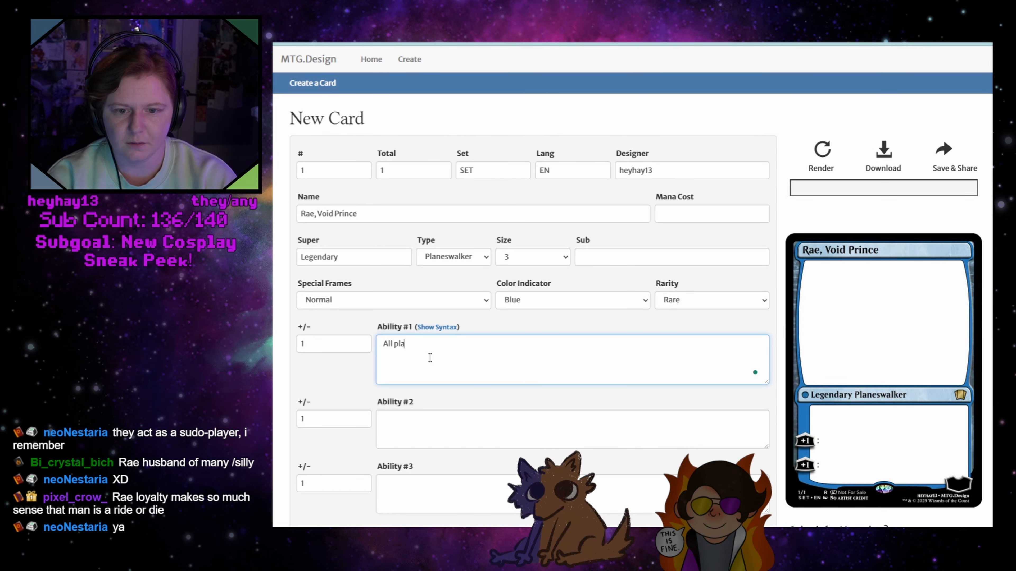
{"action": "type", "text": " draw a card"}
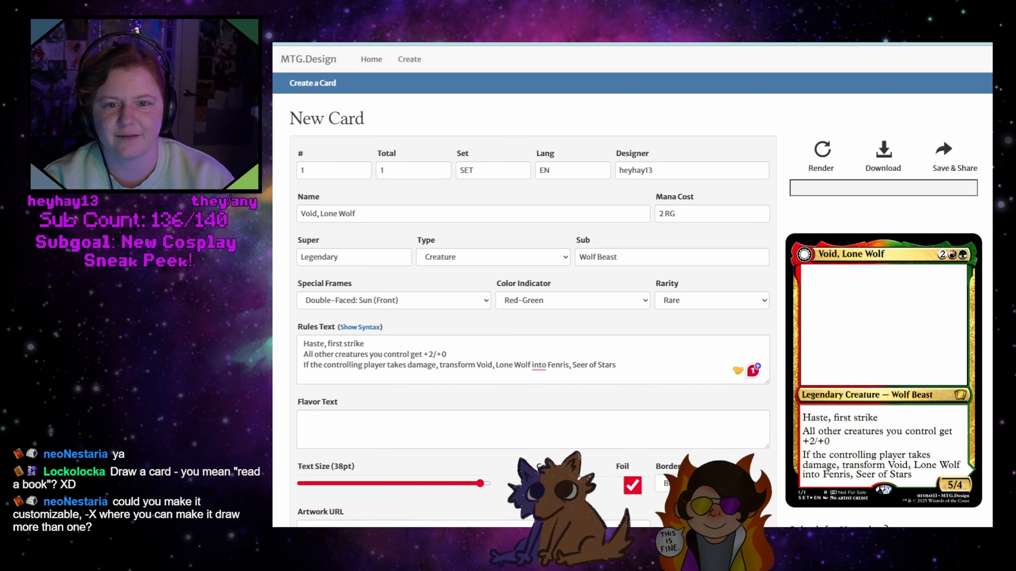
Save and share the Void card, and select its image link for use in another window
{"action": "left_click", "coordinate": [957, 151]}
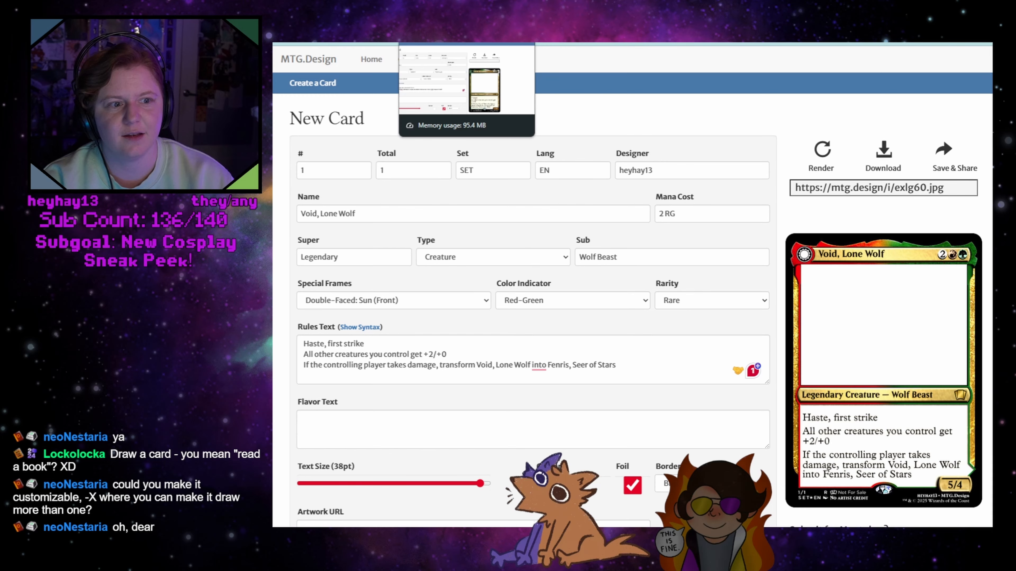
{"action": "left_click_drag", "start_coordinate": [955, 192], "coordinate": [730, 175]}
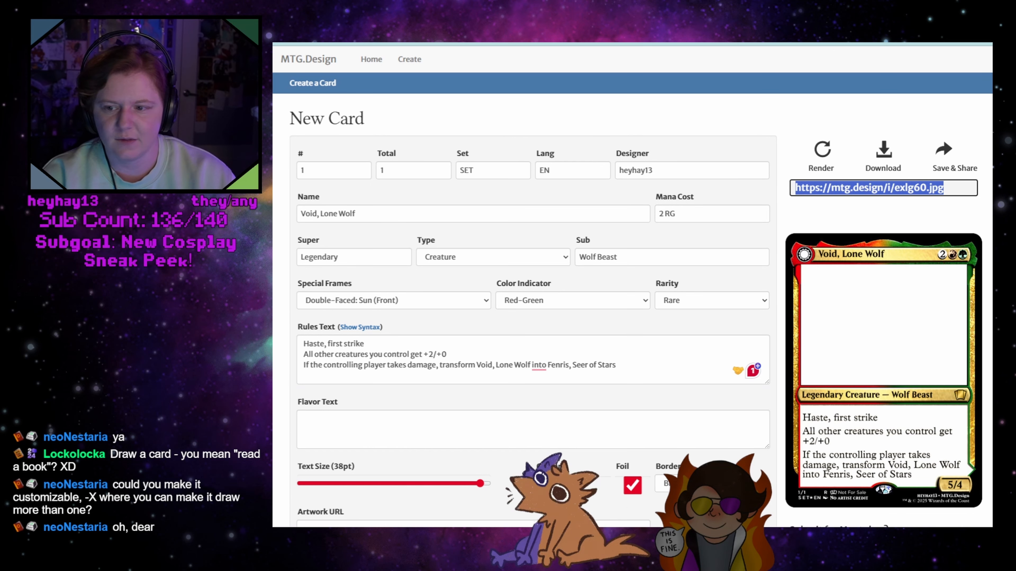
{"action": "key", "text": "alt+Tab"}
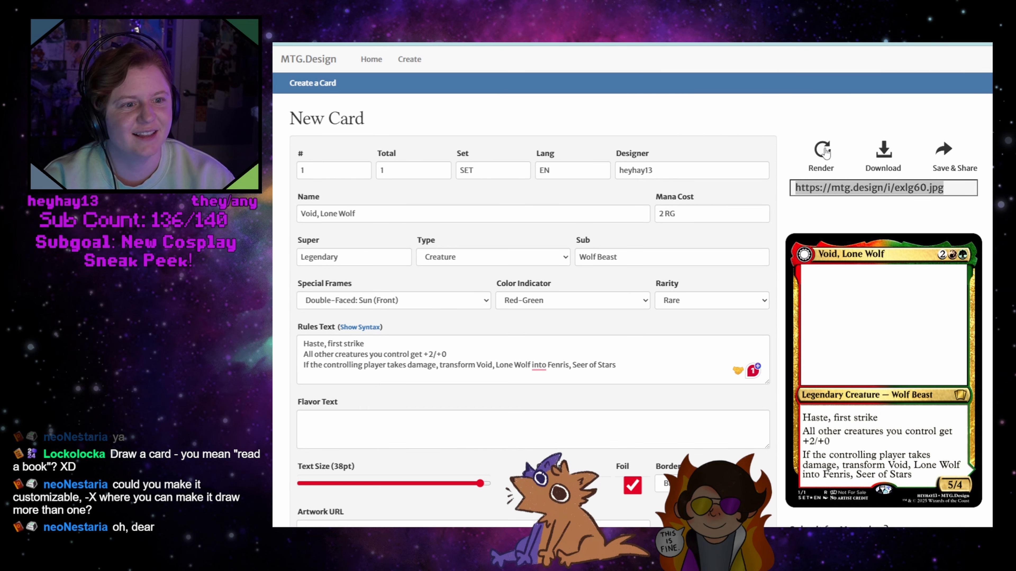
Re-enter the last letter of the Void card's name and render the card again
{"action": "left_click", "coordinate": [389, 212]}
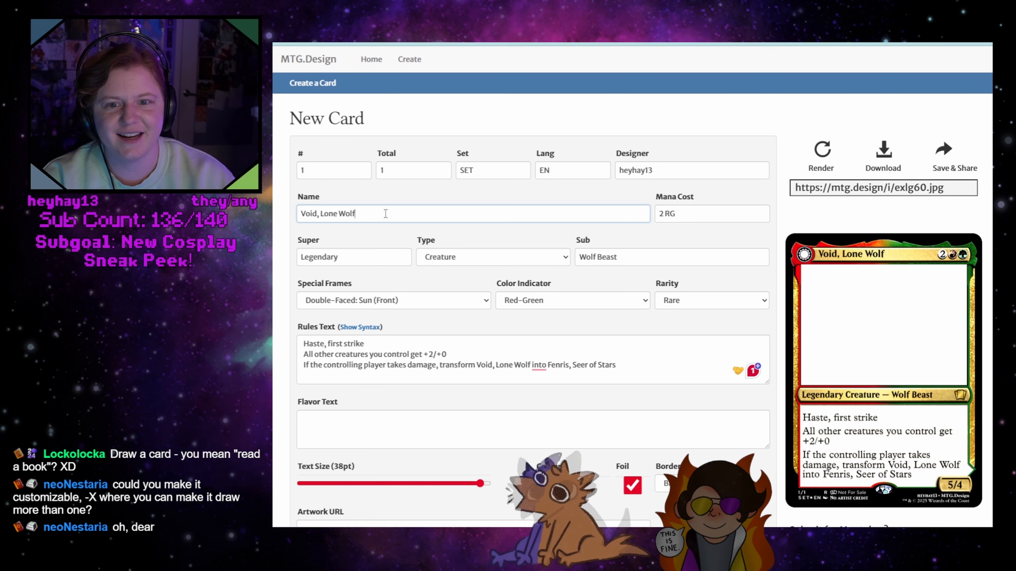
{"action": "key", "text": "BackSpace"}
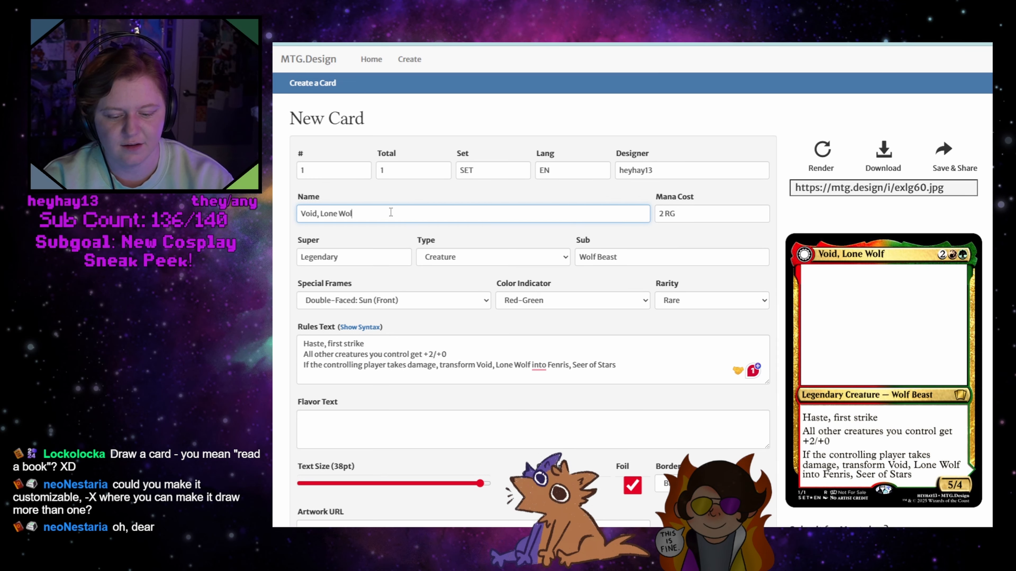
{"action": "type", "text": "f"}
{"action": "left_click", "coordinate": [822, 150]}
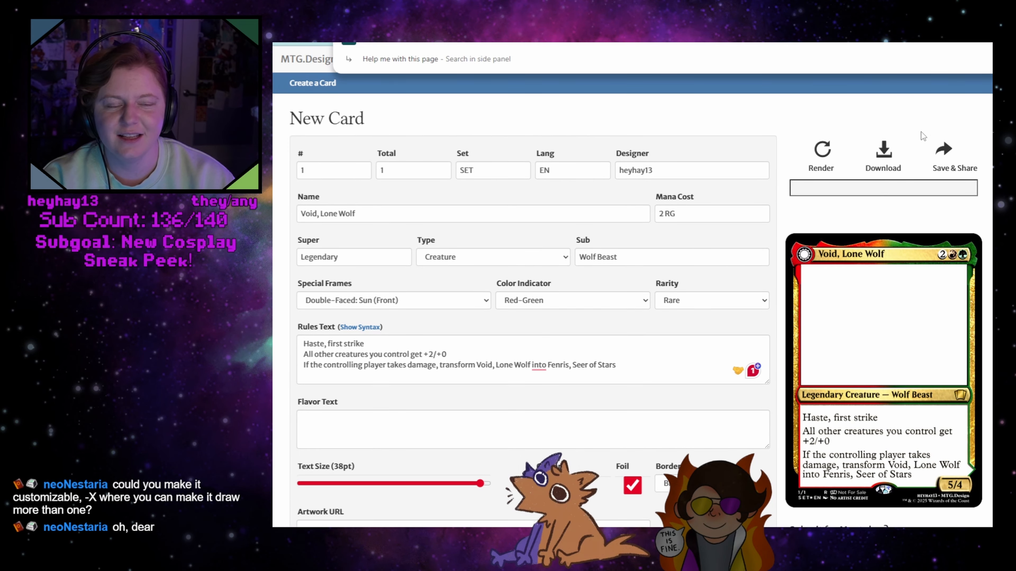
Try changing the Void card's type to Artifact and render the card
{"action": "left_click", "coordinate": [472, 258]}
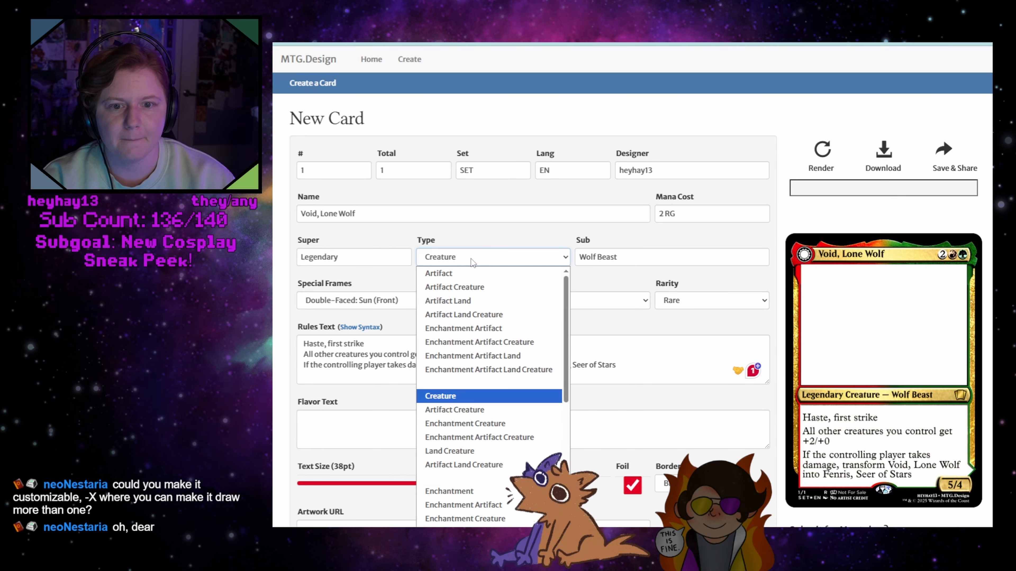
{"action": "left_click", "coordinate": [464, 273]}
{"action": "left_click", "coordinate": [812, 157]}
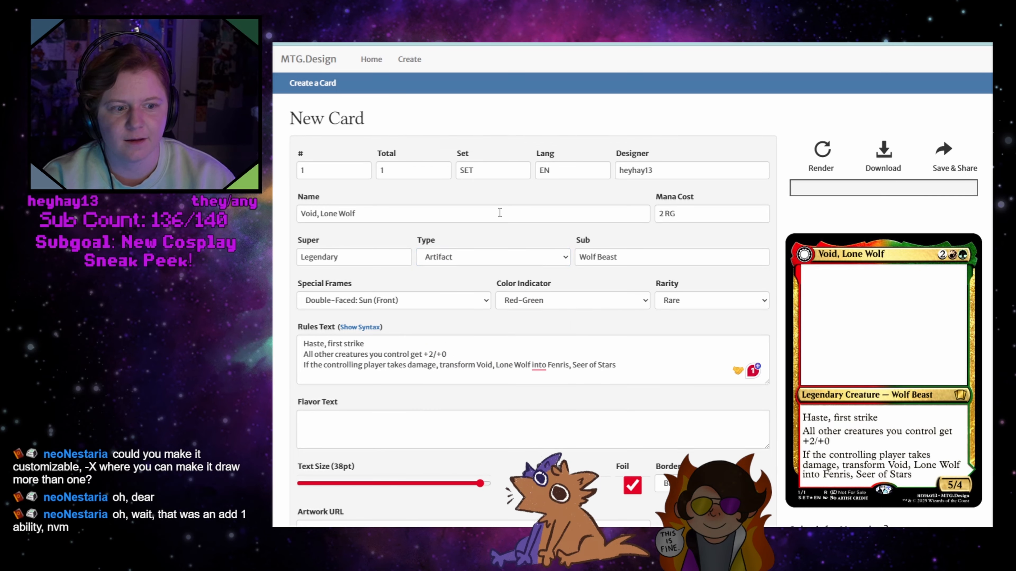
Set the Void card's type back to Creature, render it again and download the card
{"action": "left_click", "coordinate": [488, 262]}
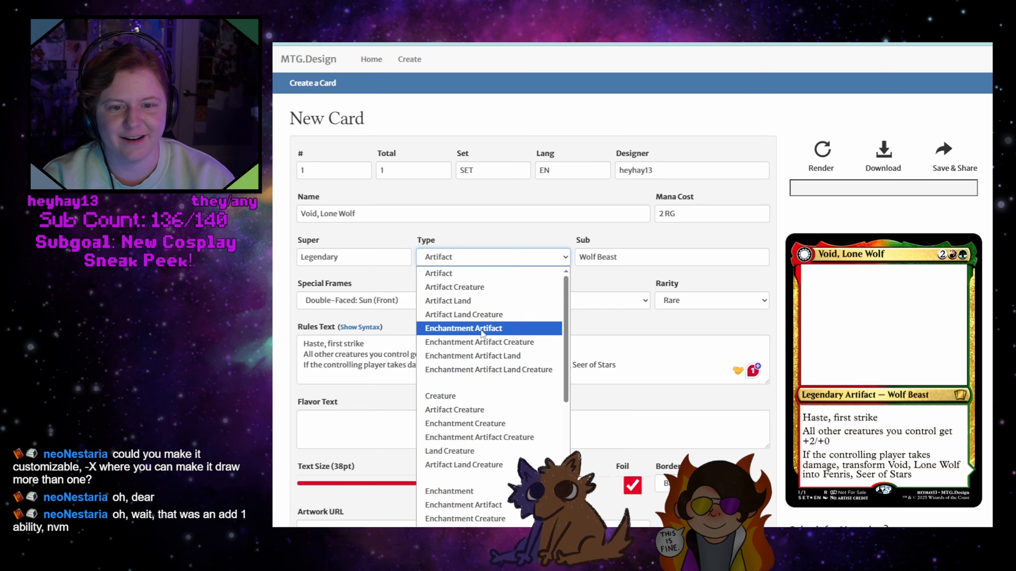
{"action": "left_click", "coordinate": [475, 397]}
{"action": "left_click", "coordinate": [822, 157]}
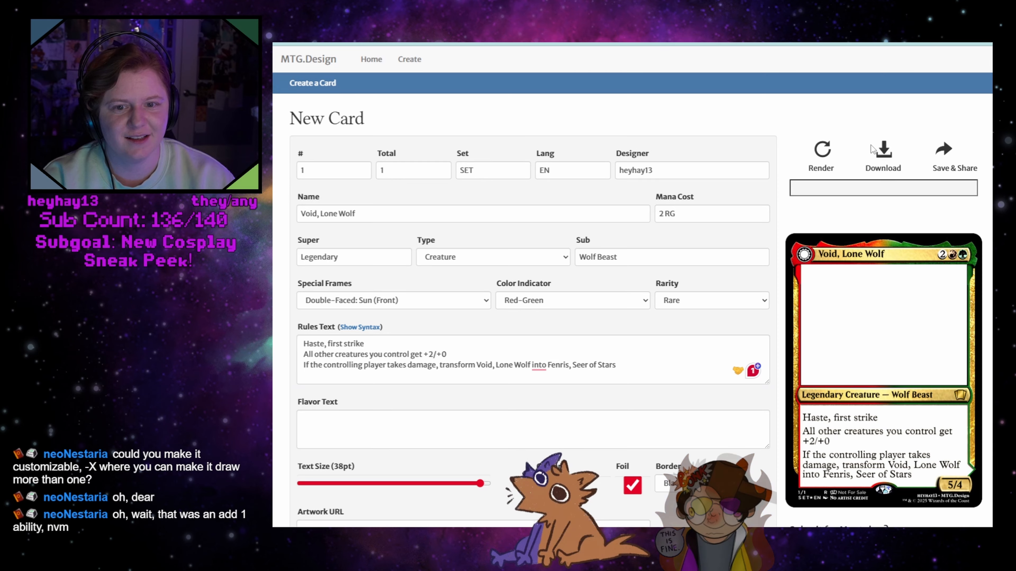
{"action": "left_click", "coordinate": [884, 152]}
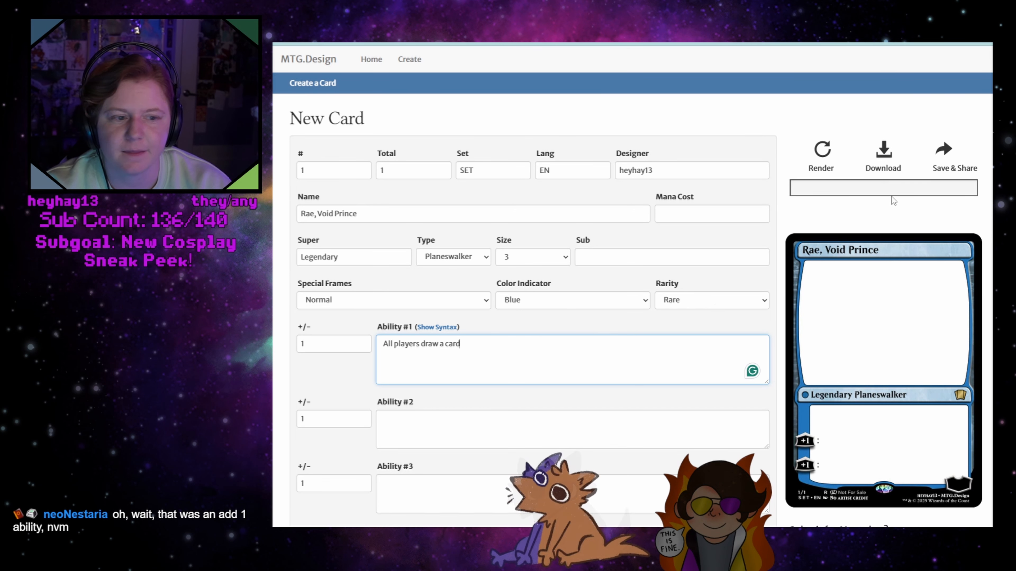
Render the Rae planeswalker card and enter "-" as the third ability's +/- value
{"action": "left_click", "coordinate": [825, 151]}
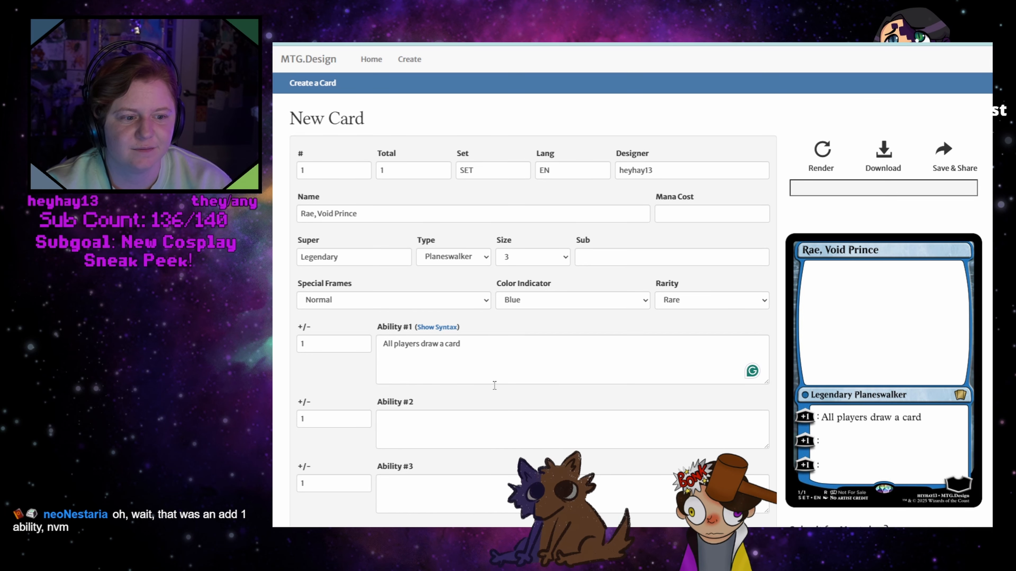
{"action": "double_click", "coordinate": [301, 483]}
{"action": "type", "text": "-"}
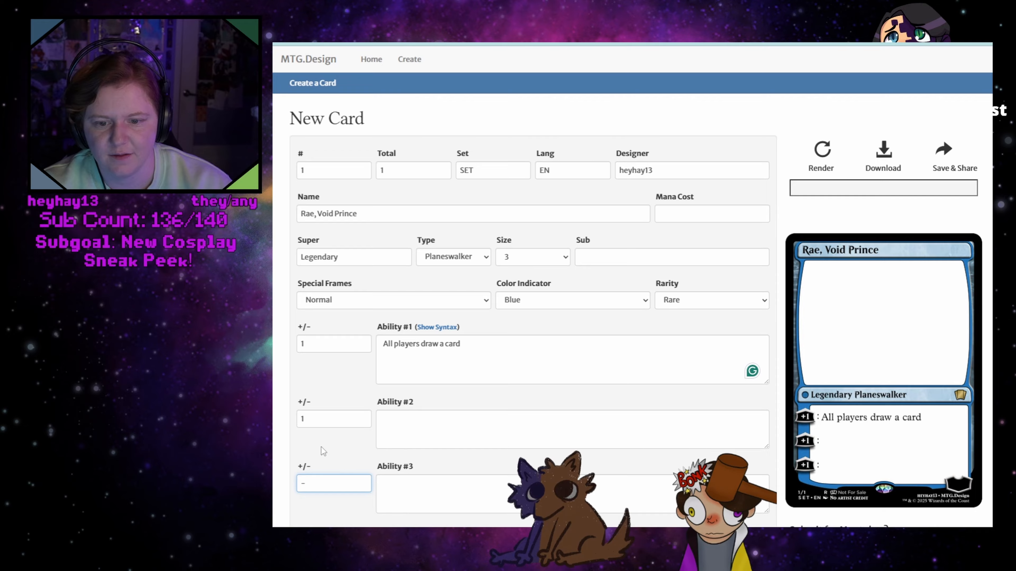
{"action": "double_click", "coordinate": [306, 420]}
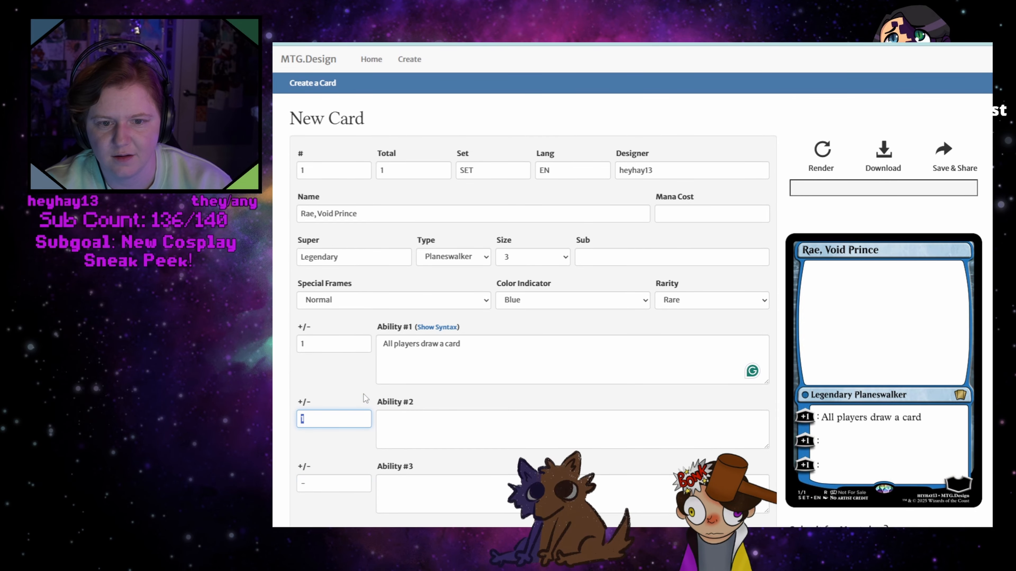
{"action": "scroll", "coordinate": [352, 400], "scroll_direction": "down", "scroll_amount": 3}
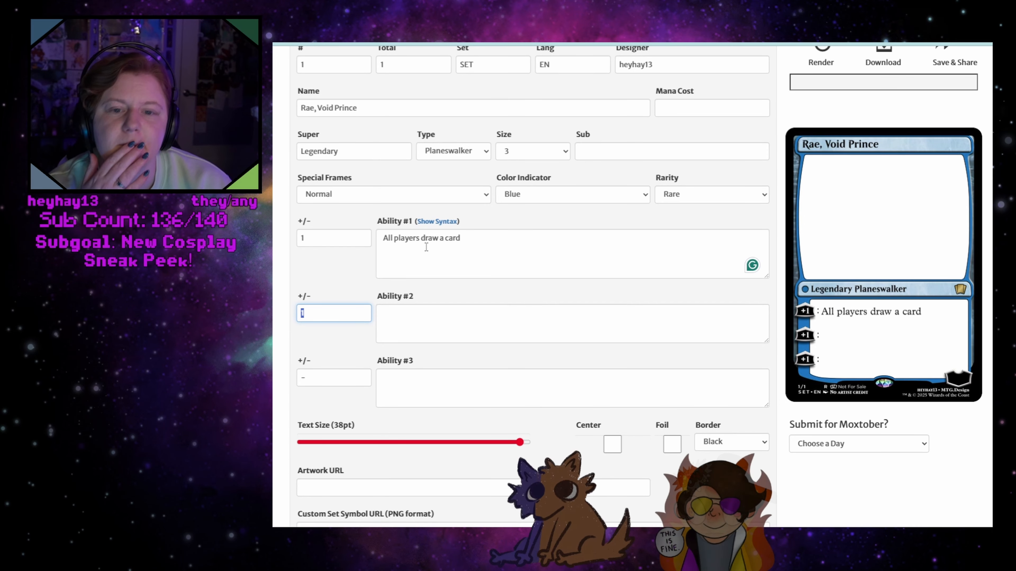
{"action": "left_click", "coordinate": [362, 195]}
{"action": "left_click", "coordinate": [362, 195]}
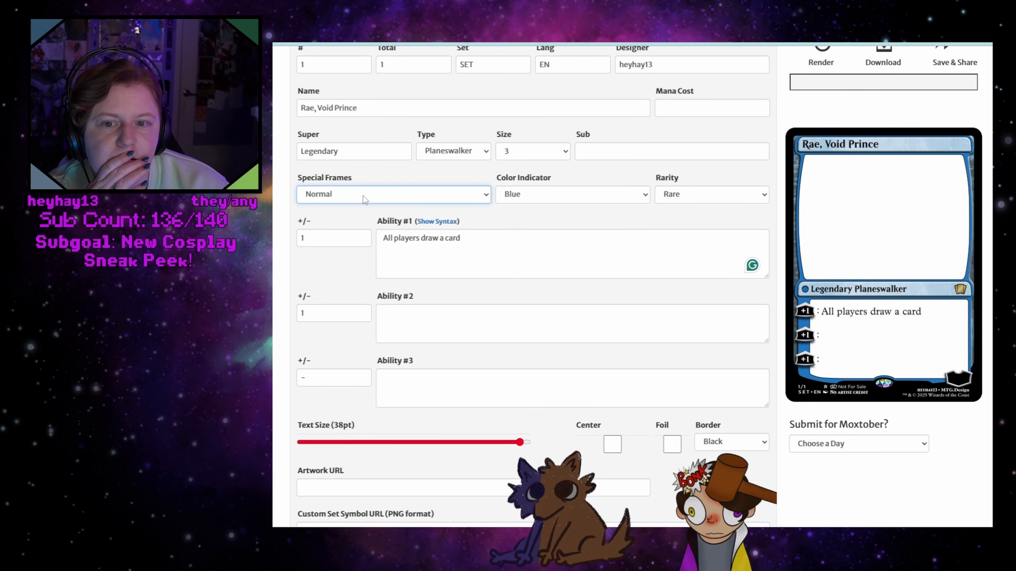
Clear the first ability's +/- value and copy its text "All players draw a card" into the second ability
{"action": "left_click_drag", "start_coordinate": [320, 238], "coordinate": [294, 242]}
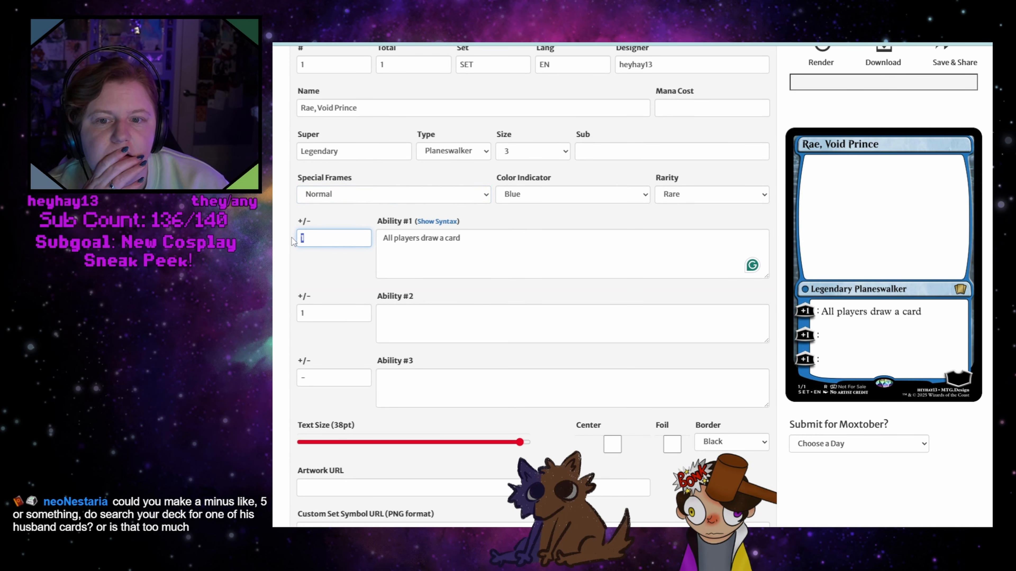
{"action": "key", "text": "BackSpace"}
{"action": "left_click", "coordinate": [380, 325]}
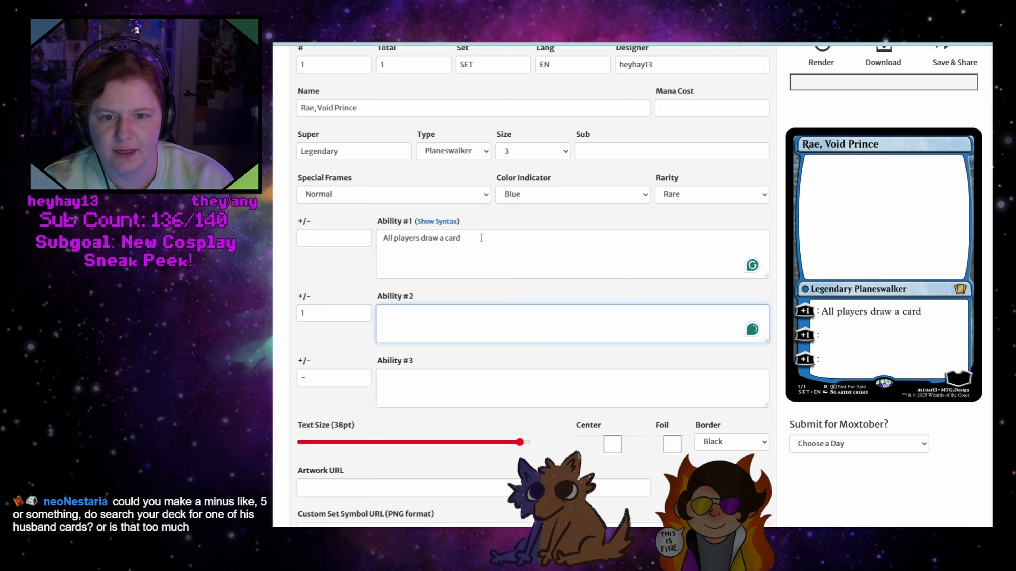
{"action": "left_click_drag", "start_coordinate": [461, 238], "coordinate": [358, 236]}
{"action": "type", "text": "All players draw a card"}
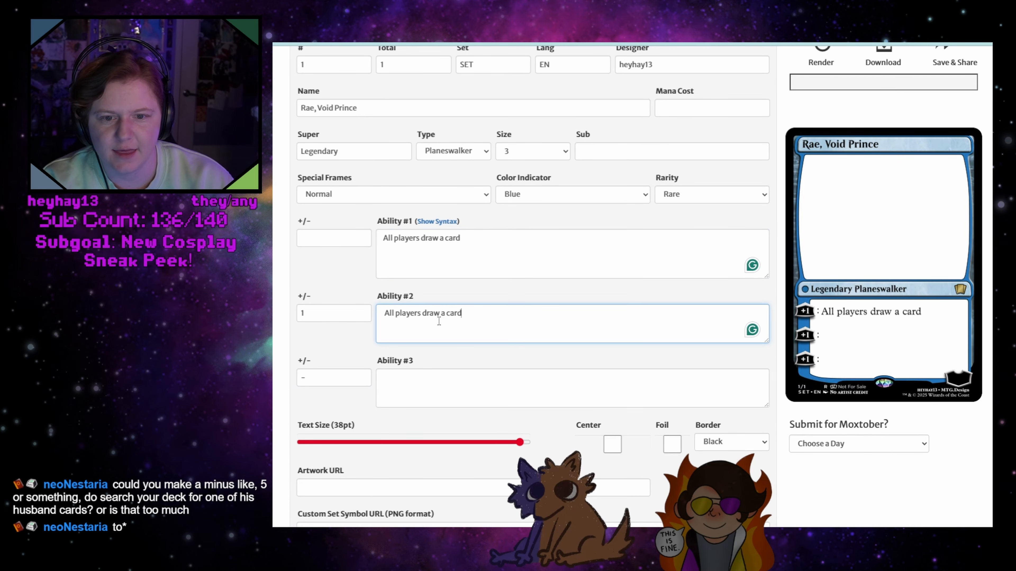
Replace the first ability's text with "Test" and render the card
{"action": "left_click_drag", "start_coordinate": [457, 240], "coordinate": [345, 236]}
{"action": "type", "text": "Test"}
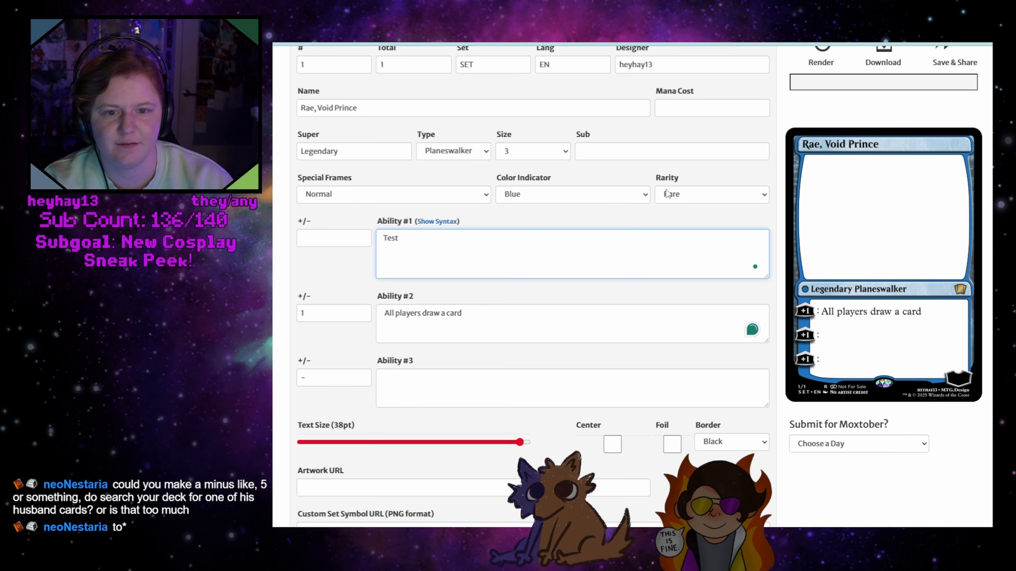
{"action": "scroll", "coordinate": [666, 194], "scroll_direction": "up", "scroll_amount": 3}
{"action": "left_click", "coordinate": [822, 156]}
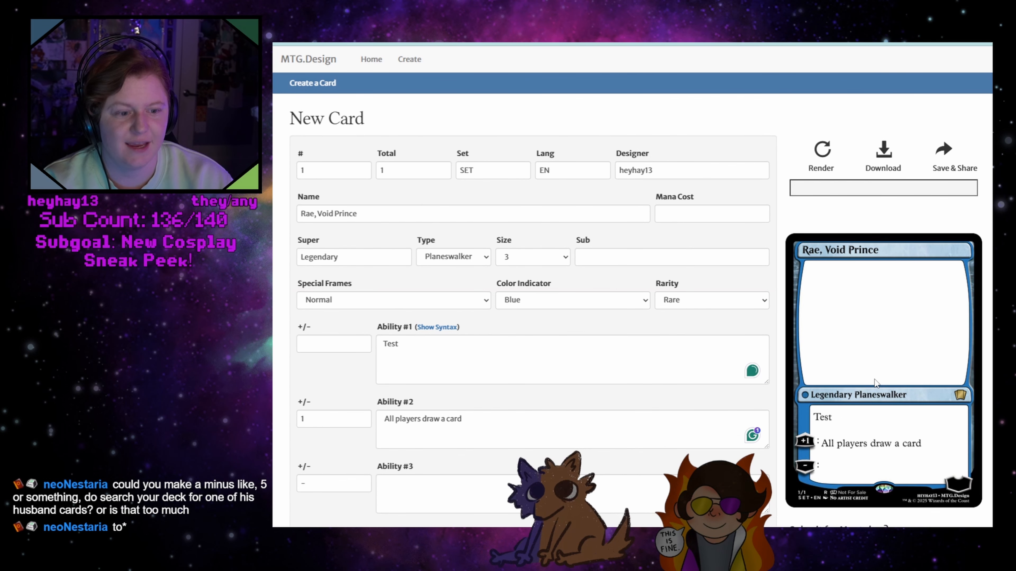
Replace the first ability's text with "You have no maximum handsize" and render the card
{"action": "left_click", "coordinate": [427, 345]}
{"action": "key", "text": "ctrl+a"}
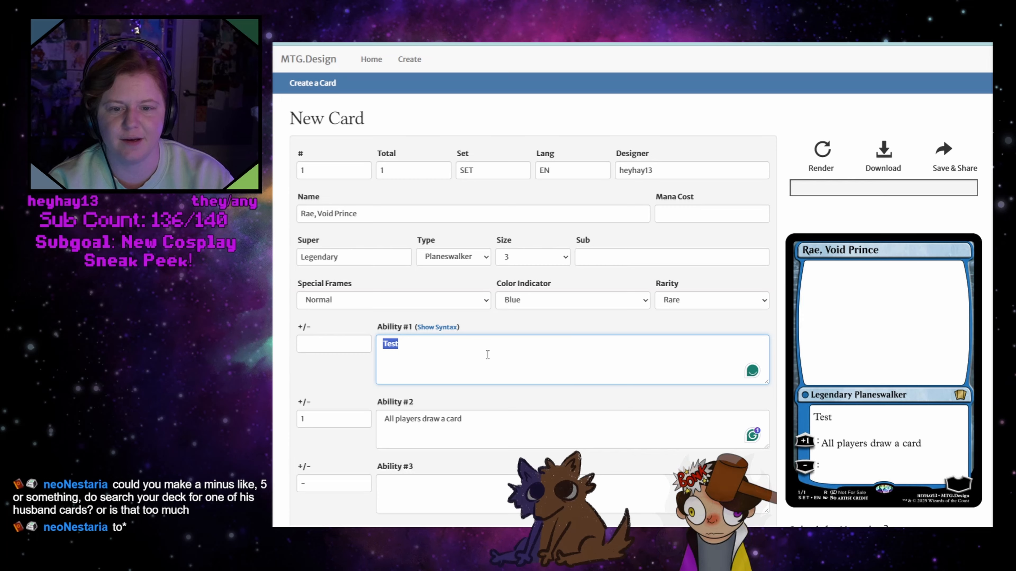
{"action": "key", "text": "BackSpace"}
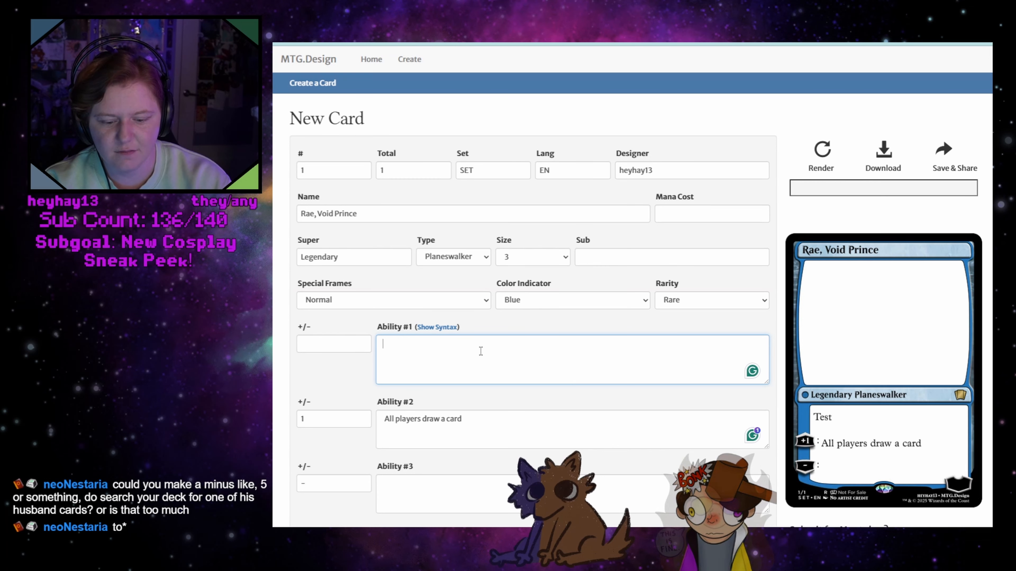
{"action": "type", "text": "You have no maximum handsiz"}
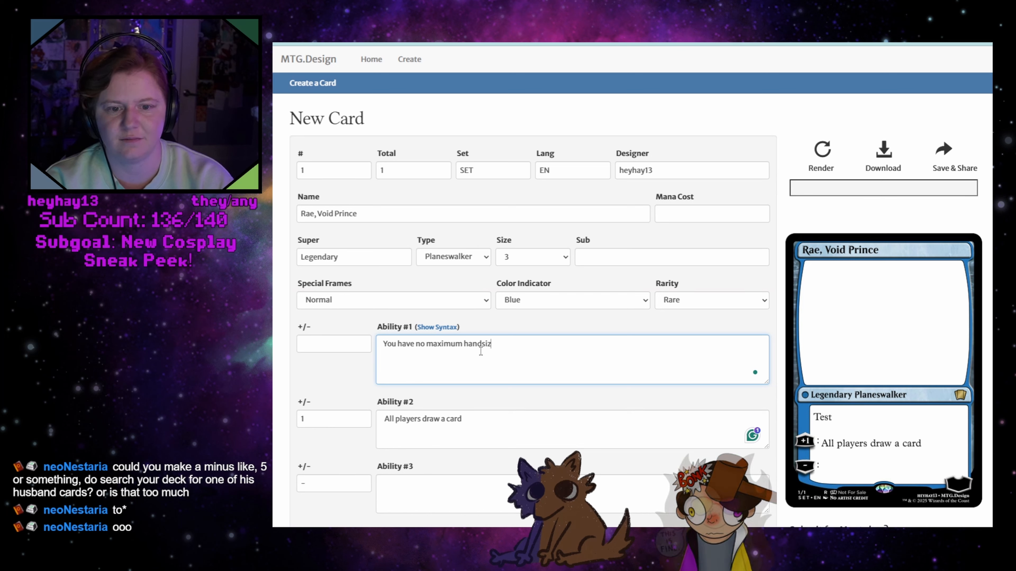
{"action": "type", "text": "e"}
{"action": "left_click", "coordinate": [824, 152]}
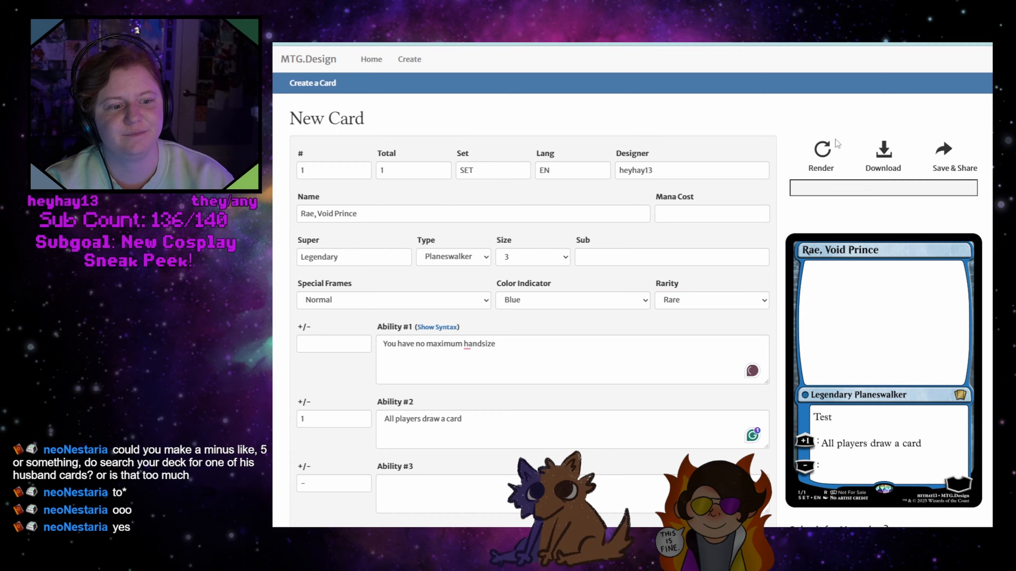
Correct the spelling of "handsize" to "hand size" in the first ability and render the card again
{"action": "right_click", "coordinate": [479, 343]}
{"action": "left_click", "coordinate": [473, 374]}
{"action": "left_click", "coordinate": [823, 156]}
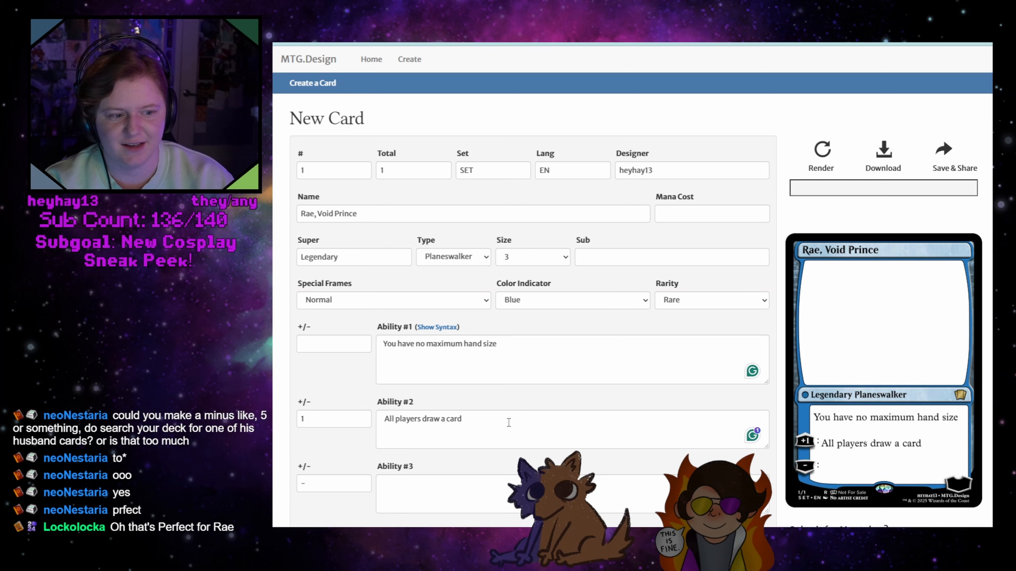
Set the second ability's +/- value to +1
{"action": "left_click", "coordinate": [467, 491]}
{"action": "left_click", "coordinate": [342, 482]}
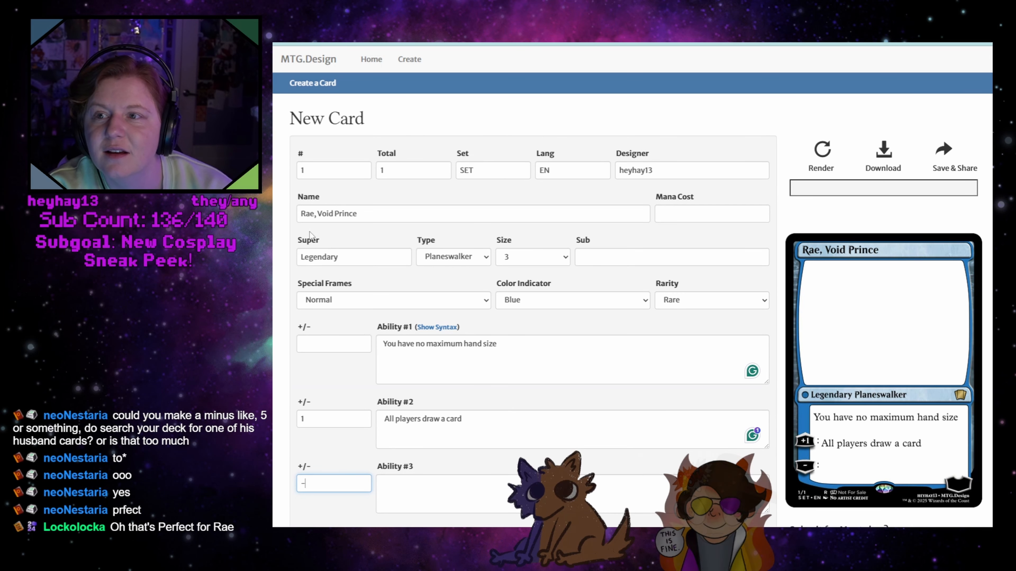
{"action": "left_click", "coordinate": [304, 418]}
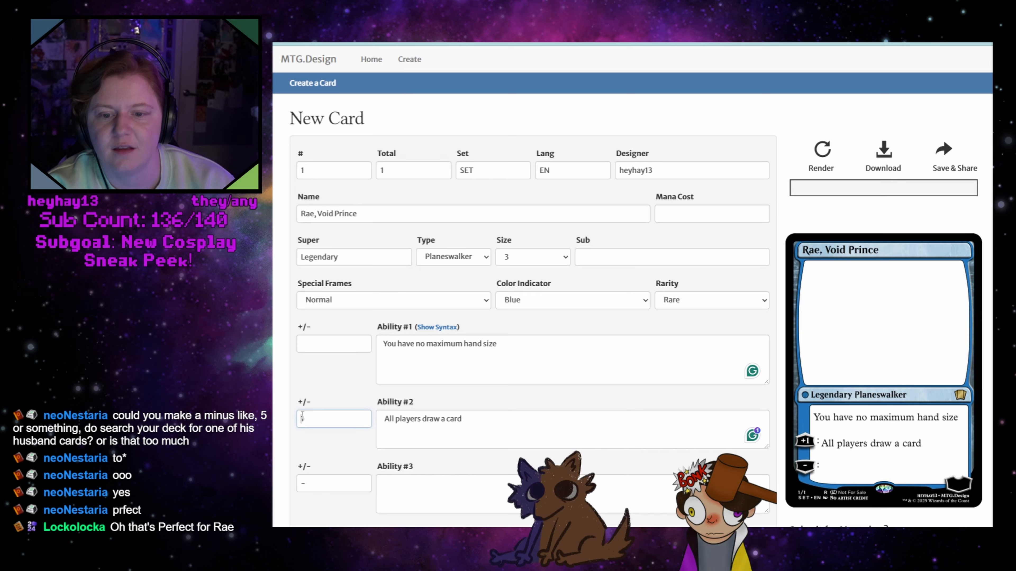
{"action": "left_click", "coordinate": [325, 481]}
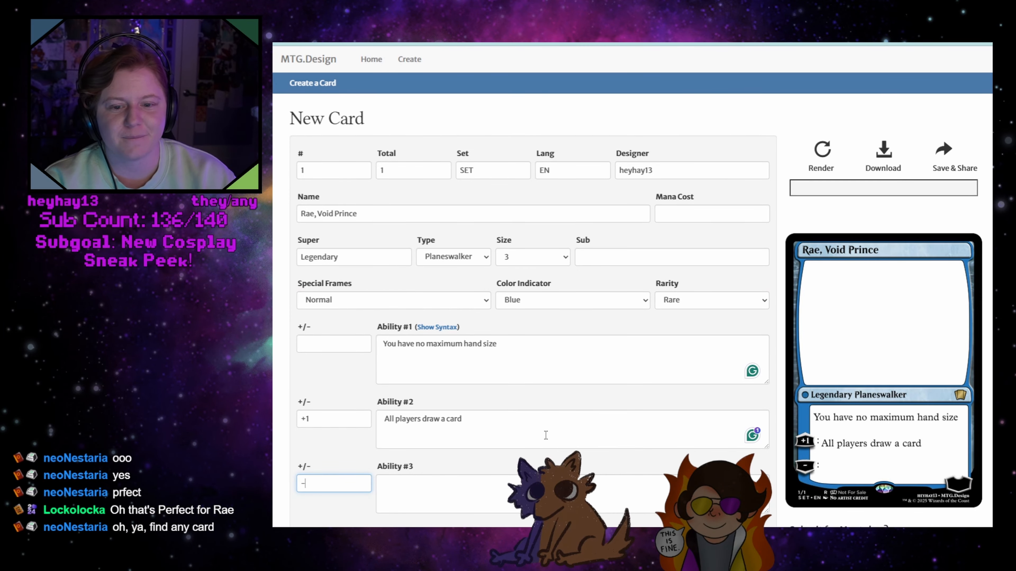
Write "Search your library for a card and put" as the third ability's text
{"action": "scroll", "coordinate": [580, 424], "scroll_direction": "down", "scroll_amount": 3}
{"action": "scroll", "coordinate": [627, 414], "scroll_direction": "up", "scroll_amount": 3}
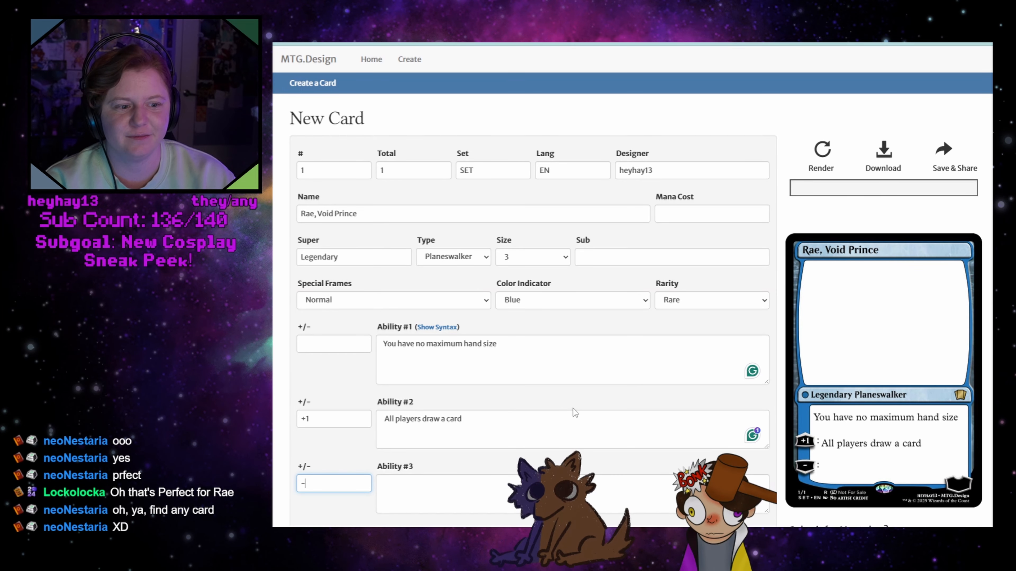
{"action": "scroll", "coordinate": [571, 409], "scroll_direction": "down", "scroll_amount": 2}
{"action": "left_click", "coordinate": [486, 399]}
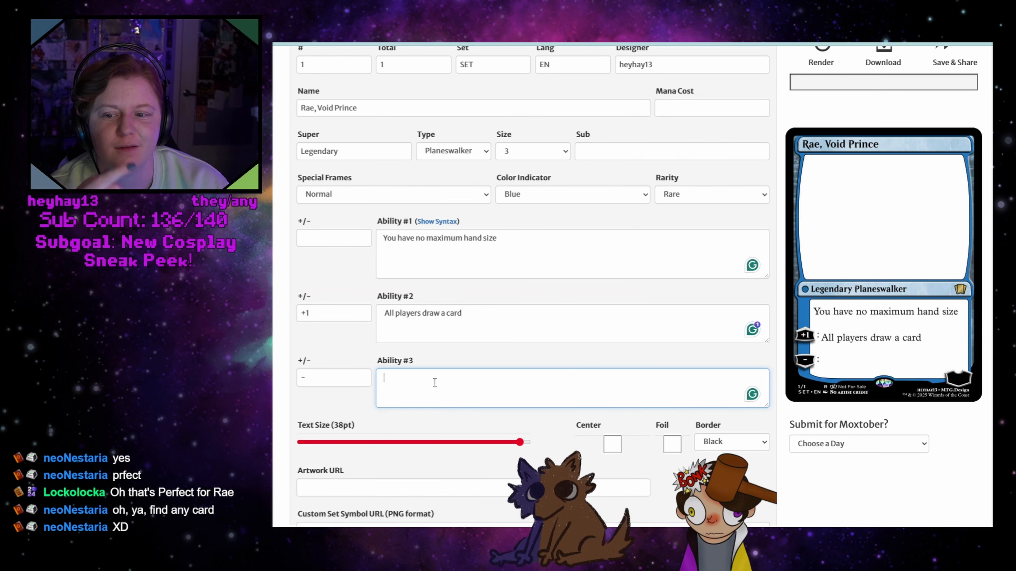
{"action": "left_click", "coordinate": [333, 374]}
{"action": "left_click", "coordinate": [415, 385]}
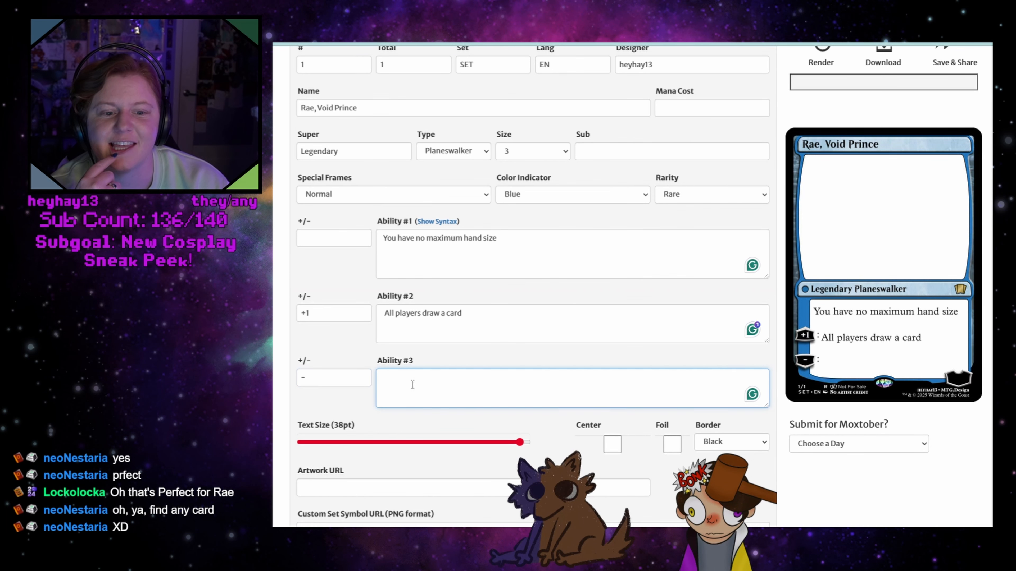
{"action": "type", "text": "Sea"}
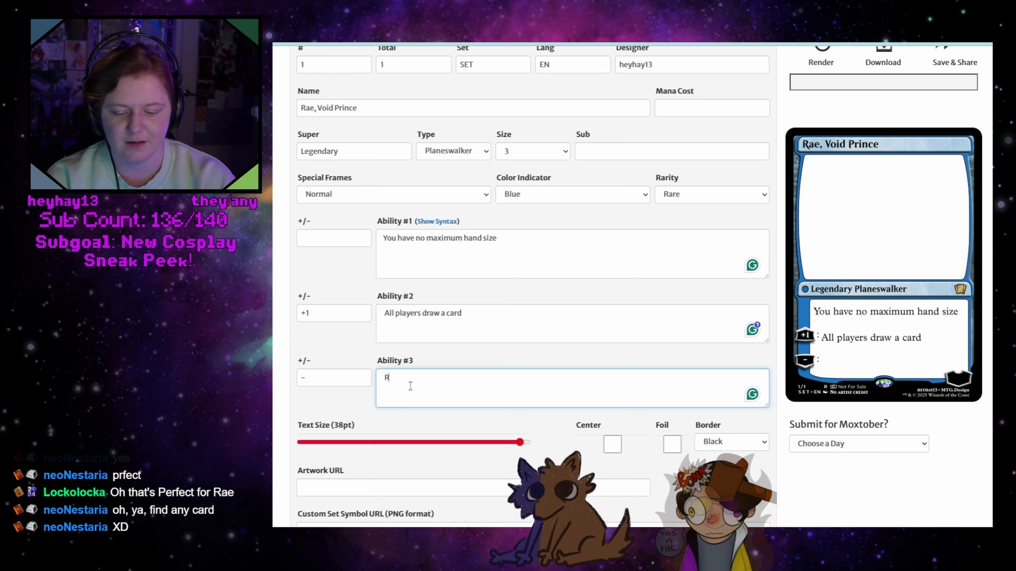
{"action": "type", "text": "rch your li"}
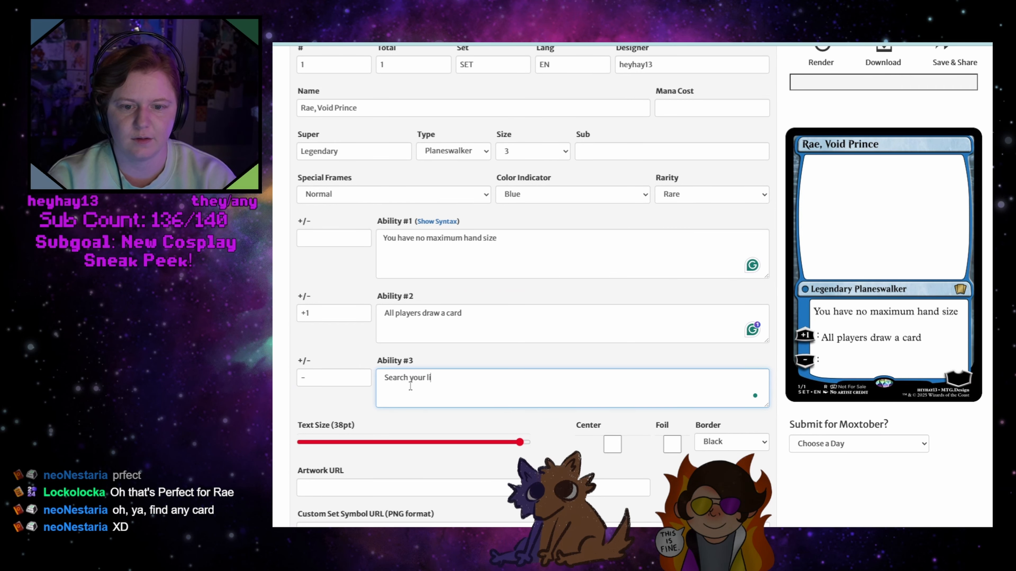
{"action": "type", "text": "brary fdor"}
{"action": "key", "text": "BackSpace"}
{"action": "key", "text": "BackSpace"}
{"action": "type", "text": "or a"}
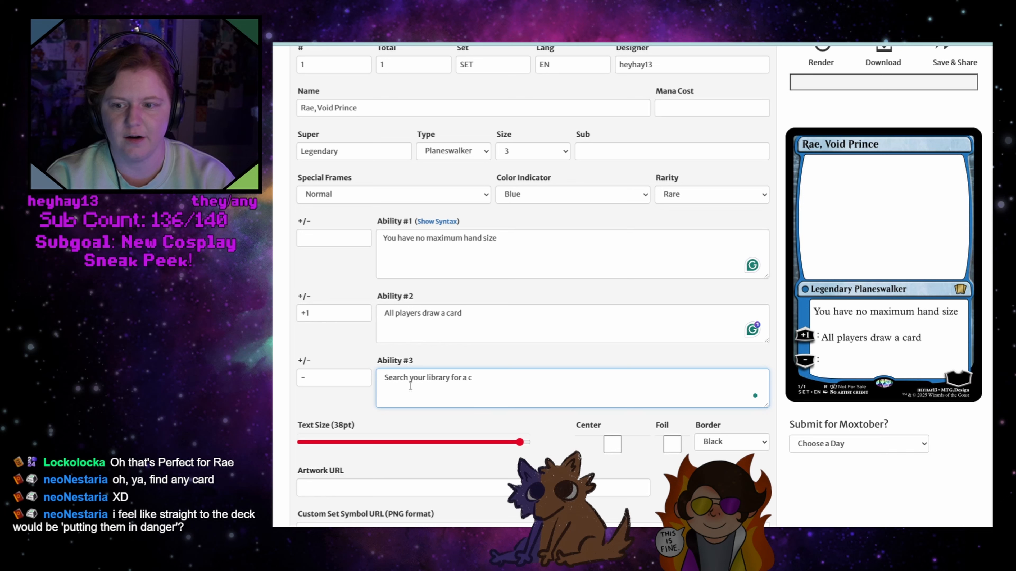
{"action": "type", "text": " card a"}
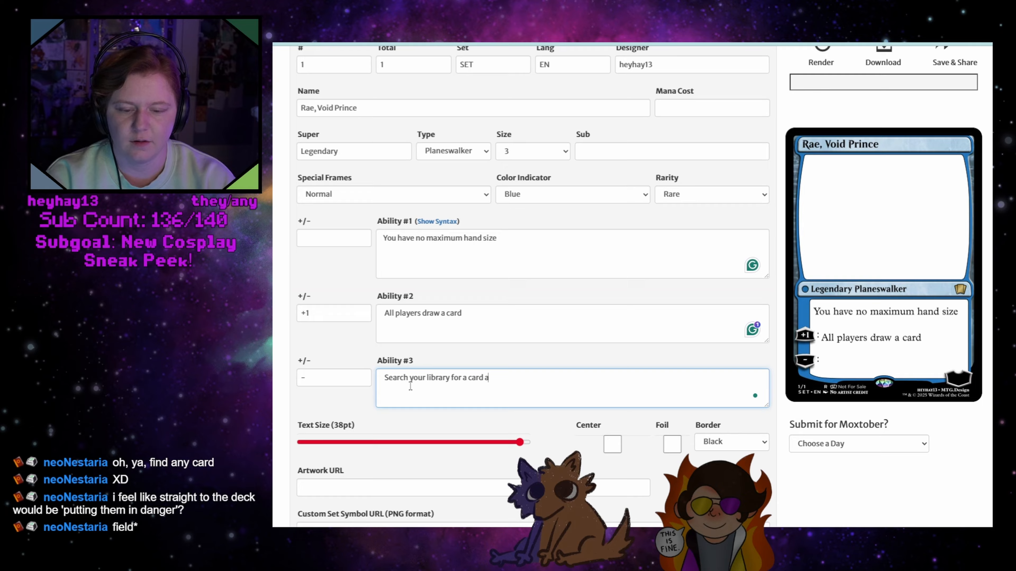
{"action": "type", "text": "nd put"}
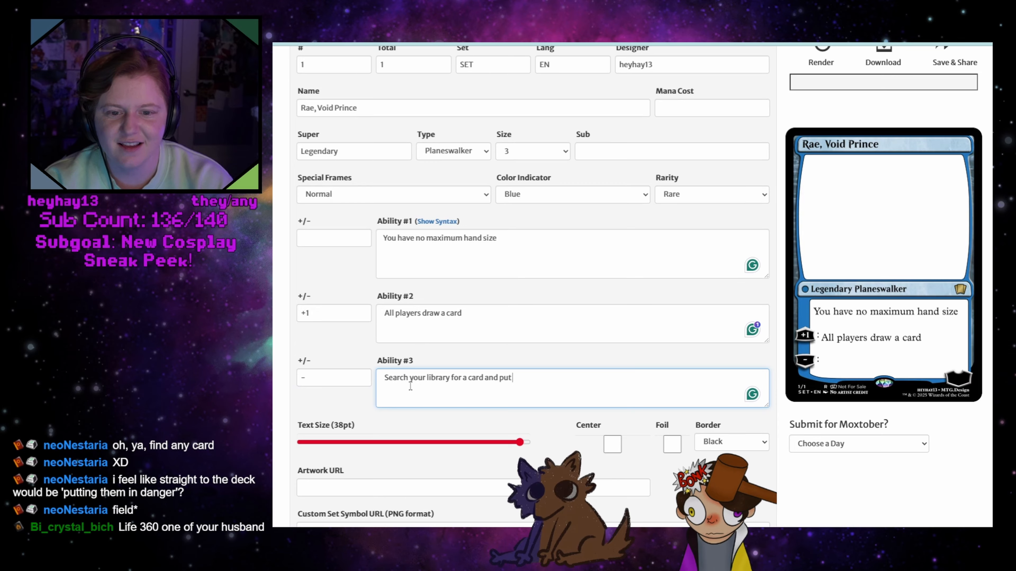
Replace "and put" in the third ability with ", exile it, you may cast that card without paying it's mana cost"
{"action": "key", "text": "BackSpace"}
{"action": "key", "text": "BackSpace"}
{"action": "key", "text": "BackSpace"}
{"action": "key", "text": "BackSpace"}
{"action": "key", "text": "BackSpace"}
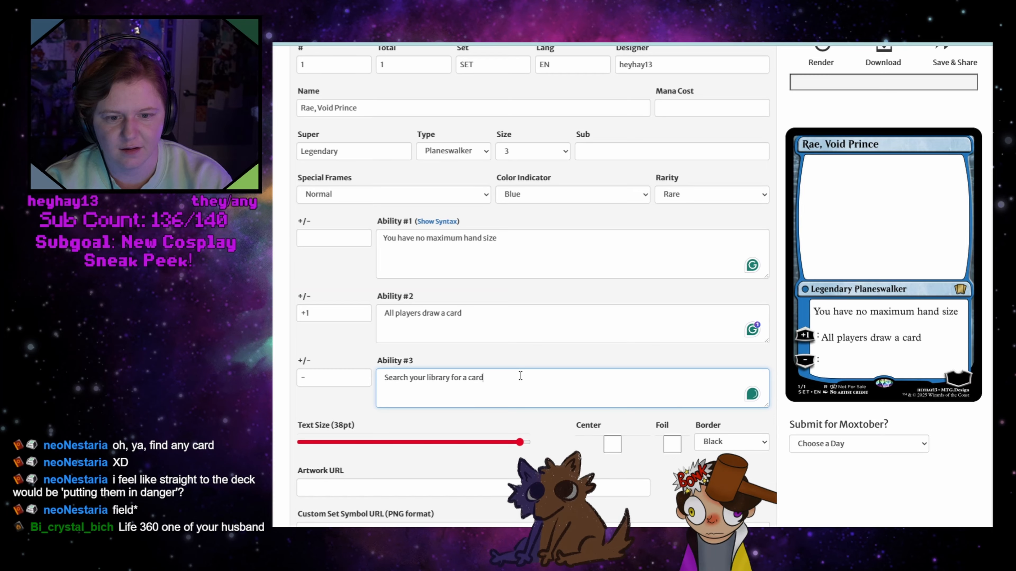
{"action": "type", "text": ", exi"}
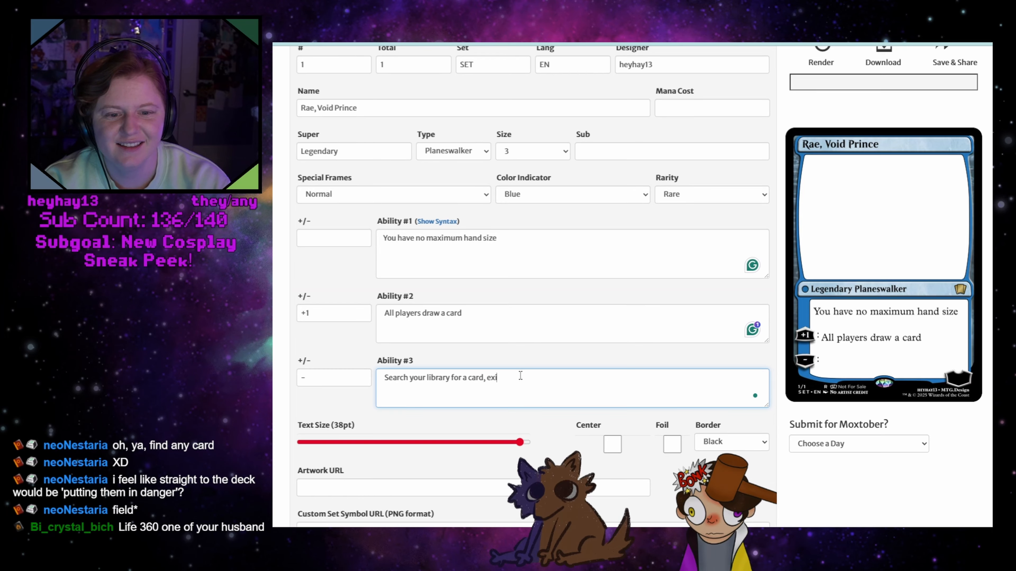
{"action": "type", "text": "le it, you ma"}
{"action": "type", "text": "y x"}
{"action": "type", "text": "ast that card"}
{"action": "type", "text": " wth"}
{"action": "type", "text": "thout pay"}
{"action": "type", "text": "ing it's"}
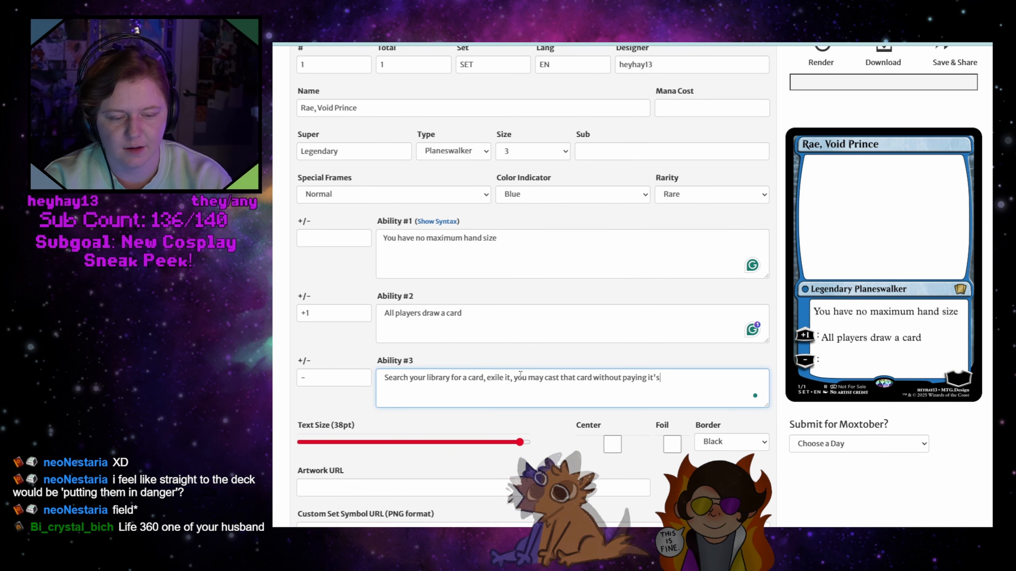
{"action": "type", "text": " mana cost"}
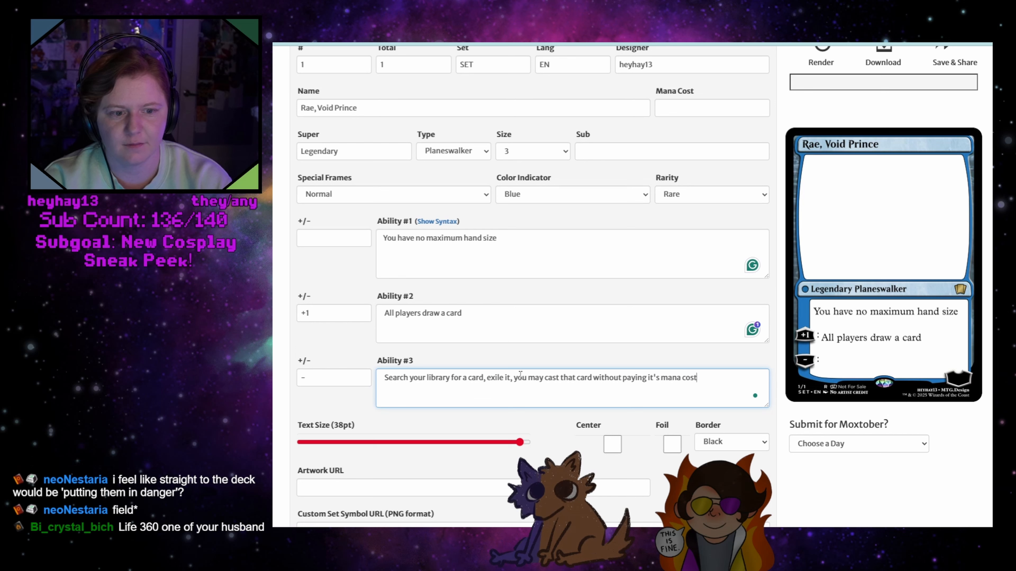
Correct "it's" to "its" in the third ability's text
{"action": "mouse_move", "coordinate": [654, 369]}
{"action": "left_click", "coordinate": [652, 408]}
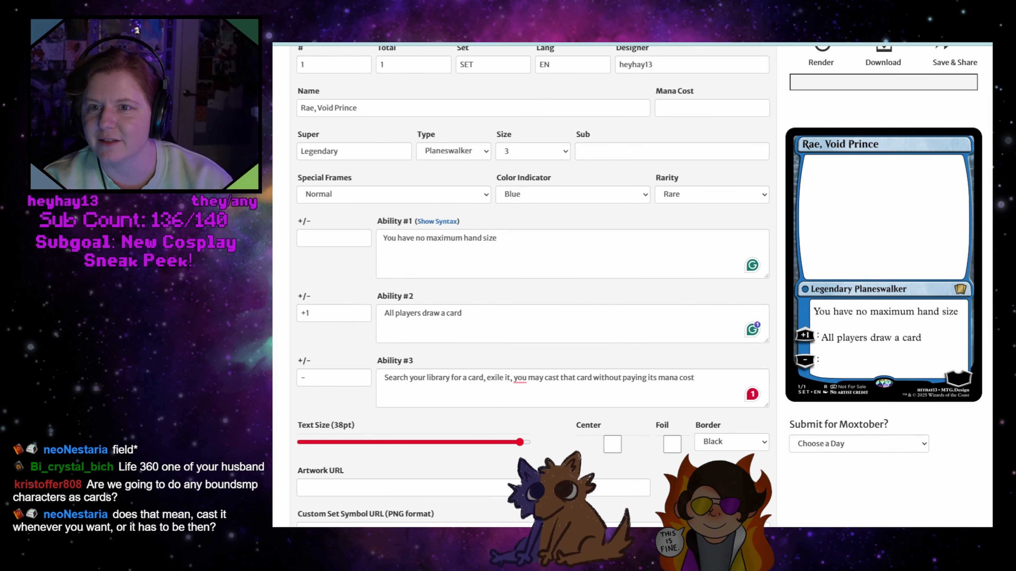
Compare the finished "Fenris, Seer of Stars" and "Void, Lone Wolf" card images, then return to the card form
{"action": "key", "text": "ctrl+Tab"}
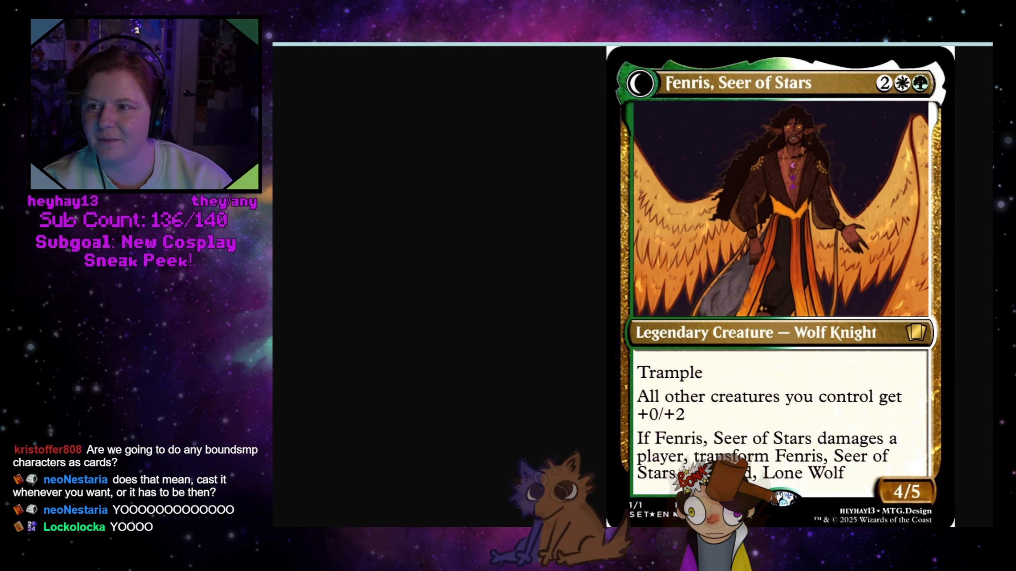
{"action": "key", "text": "Right"}
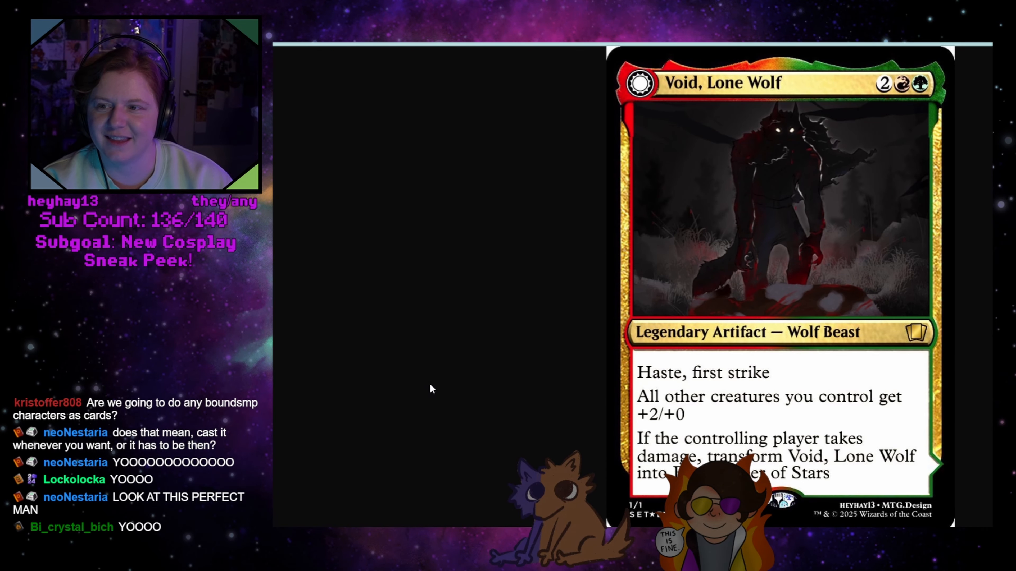
{"action": "key", "text": "ctrl+shift+Tab"}
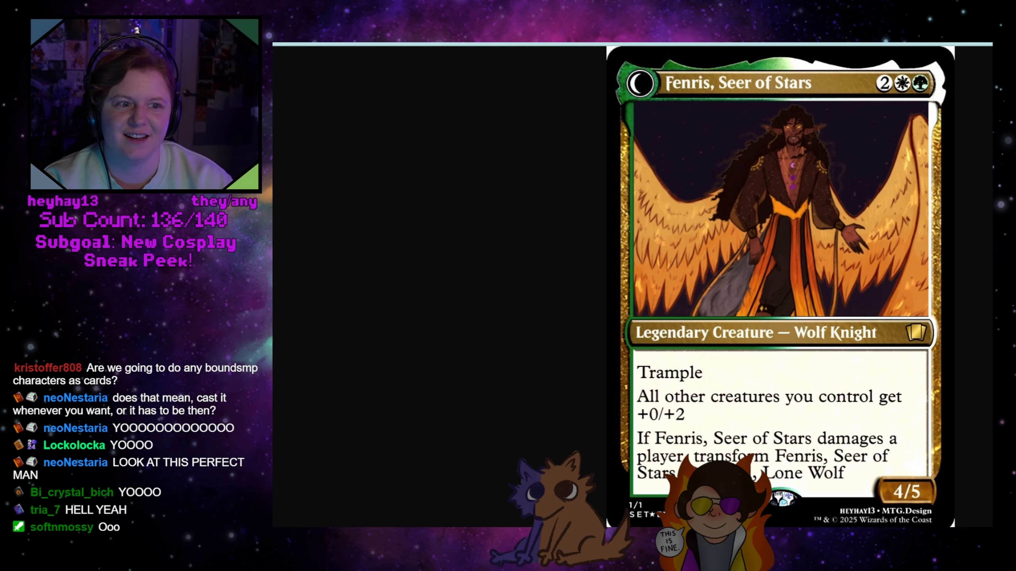
{"action": "key", "text": "ctrl+Tab"}
{"action": "key", "text": "ctrl+shift+Tab"}
{"action": "key", "text": "ctrl+Tab"}
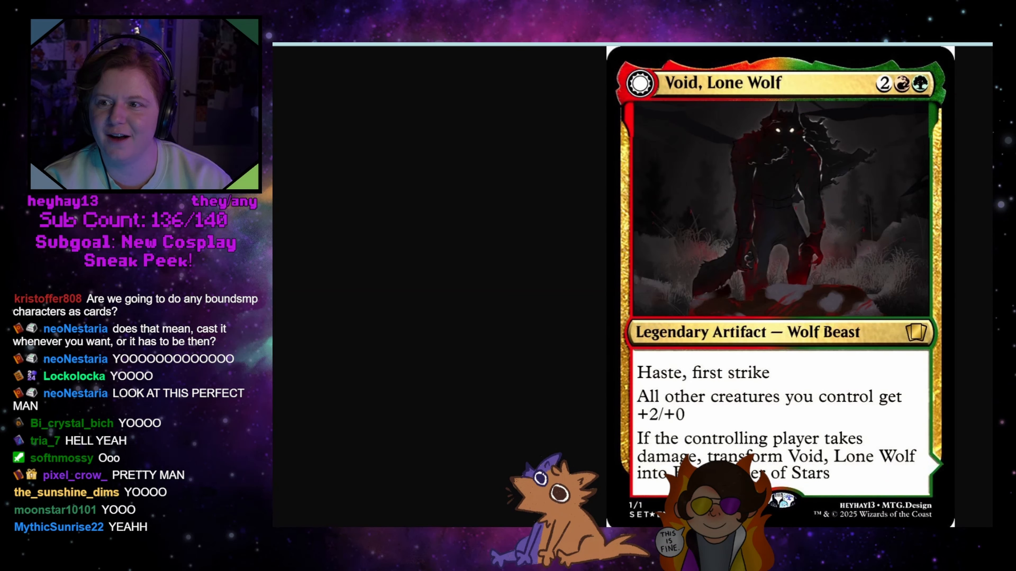
{"action": "key", "text": "ctrl+shift+Tab"}
{"action": "key", "text": "ctrl+Tab"}
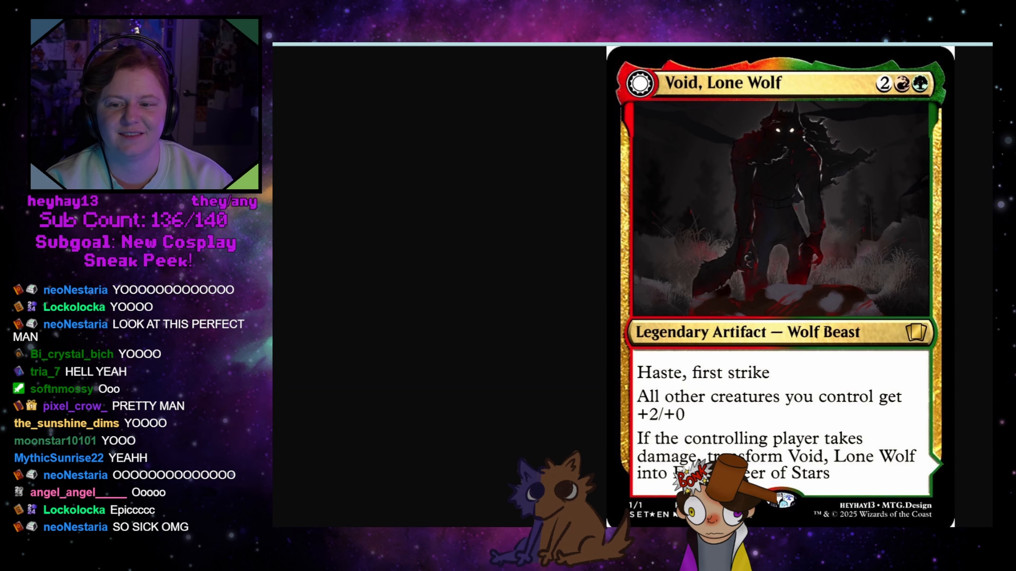
{"action": "left_click", "coordinate": [688, 43]}
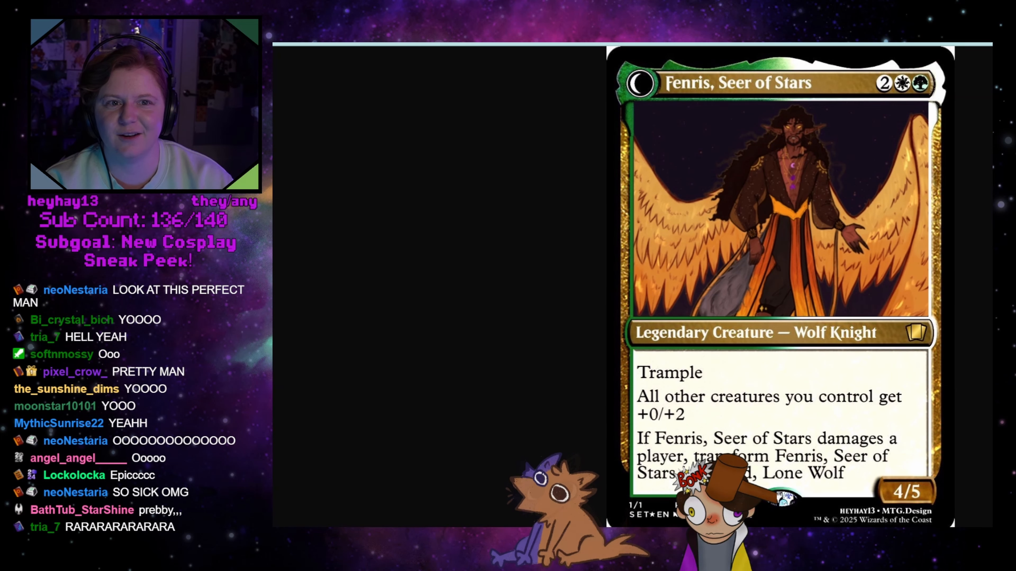
{"action": "left_click", "coordinate": [560, 42]}
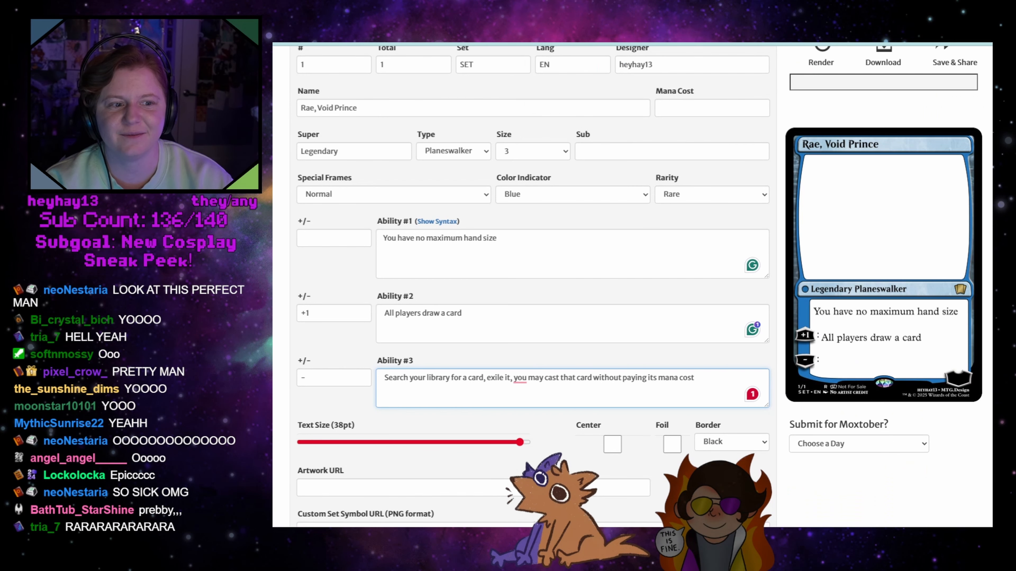
Render the card with the third ability's text, reduce the text size to 37pt and render it again
{"action": "mouse_move", "coordinate": [542, 375]}
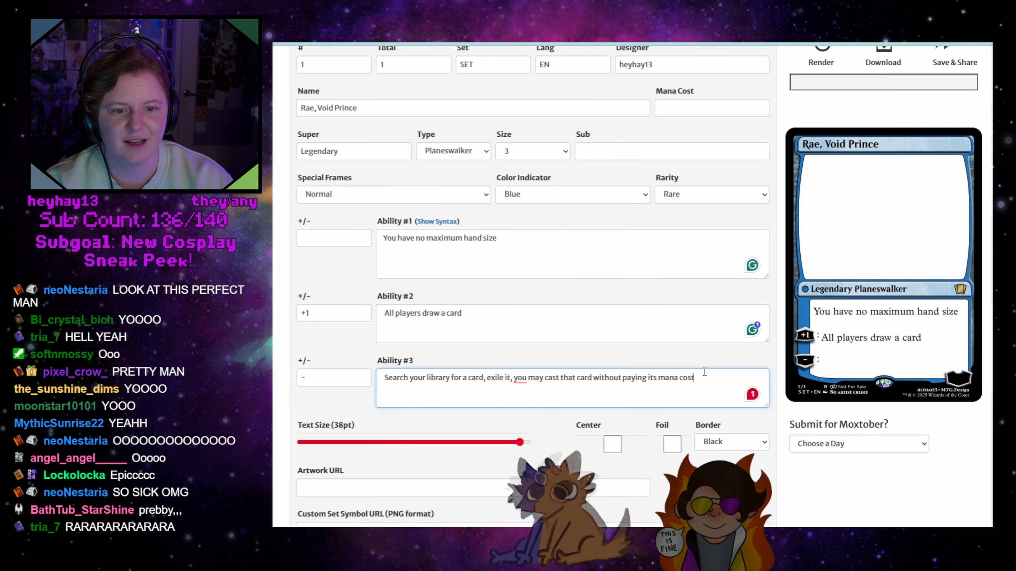
{"action": "scroll", "coordinate": [665, 371], "scroll_direction": "up", "scroll_amount": 3}
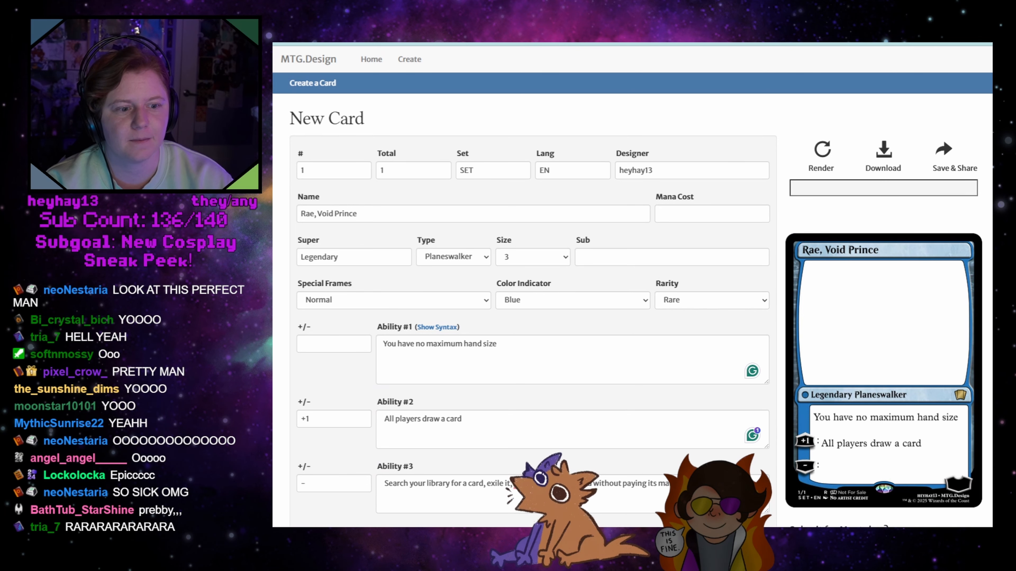
{"action": "scroll", "coordinate": [640, 288], "scroll_direction": "down", "scroll_amount": 3}
{"action": "scroll", "coordinate": [640, 288], "scroll_direction": "up", "scroll_amount": 3}
{"action": "scroll", "coordinate": [640, 288], "scroll_direction": "down", "scroll_amount": 3}
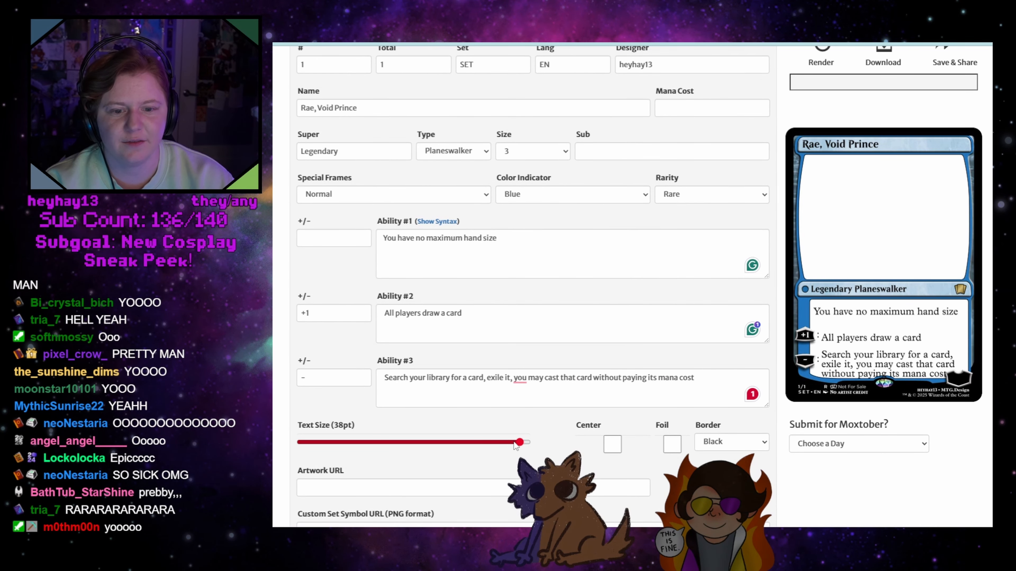
{"action": "scroll", "coordinate": [700, 280], "scroll_direction": "up", "scroll_amount": 3}
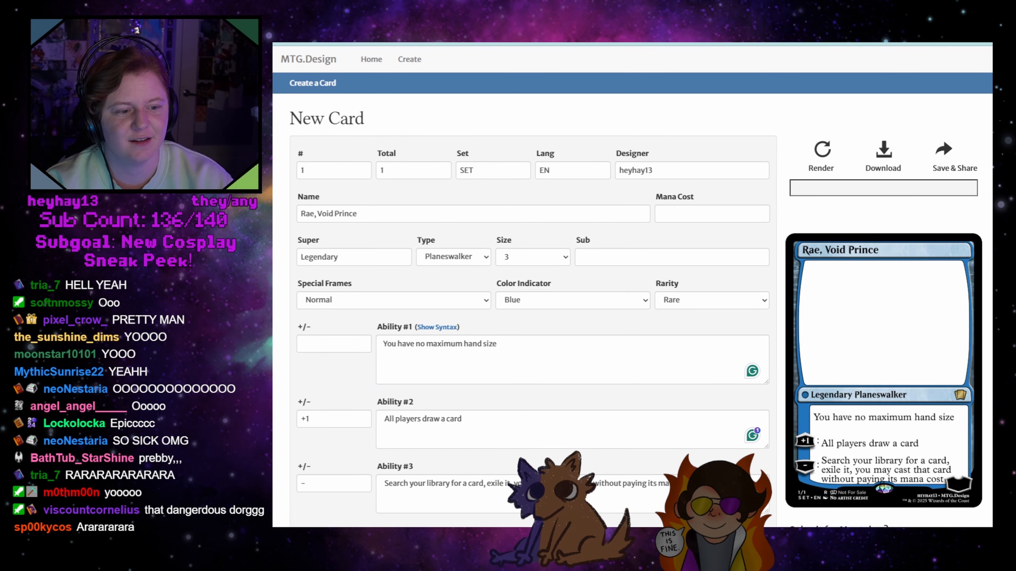
{"action": "scroll", "coordinate": [632, 285], "scroll_direction": "down", "scroll_amount": 2}
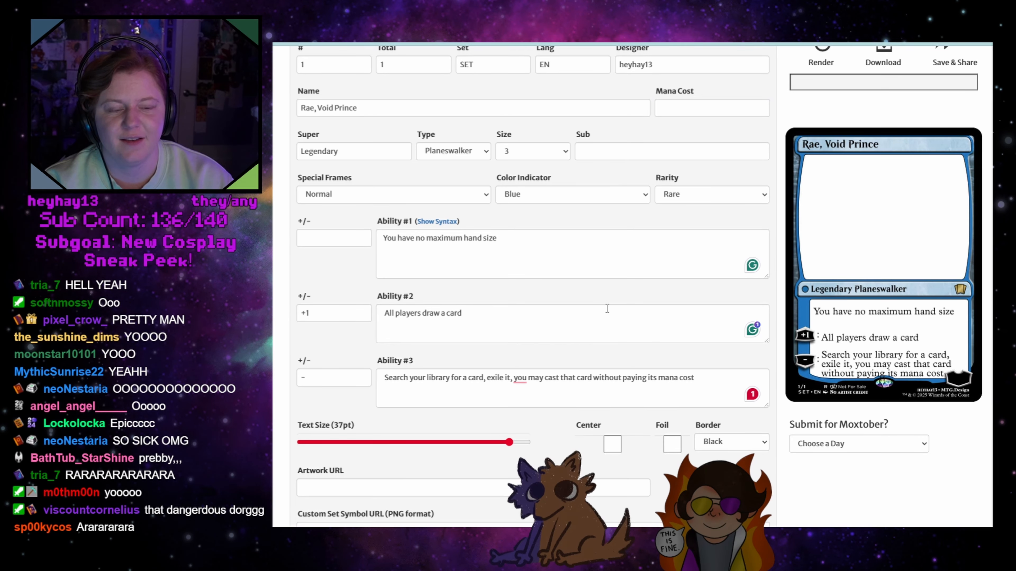
Set the planeswalker's loyalty to 5 and enable the foil finish
{"action": "left_click", "coordinate": [335, 380]}
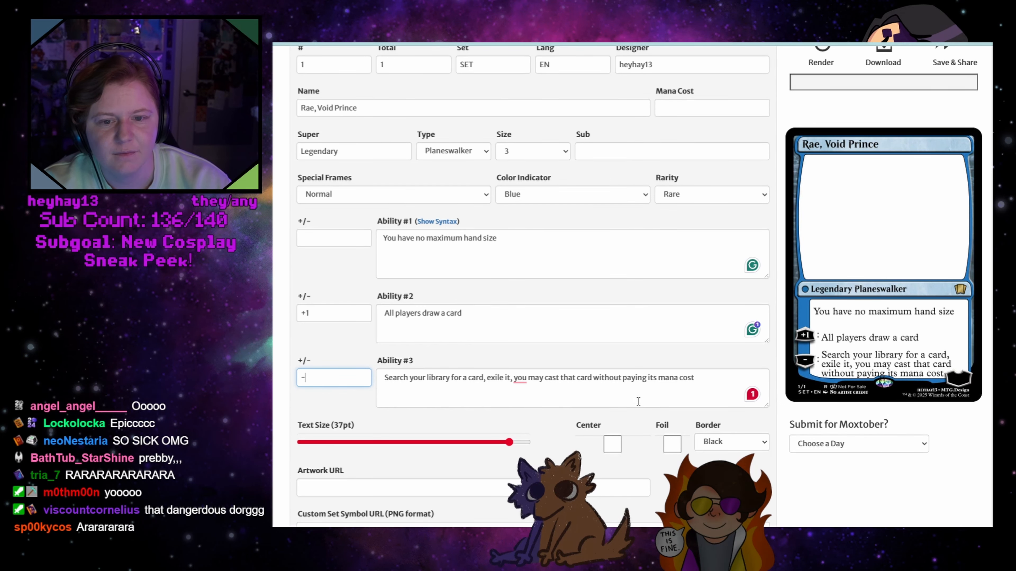
{"action": "scroll", "coordinate": [623, 444], "scroll_direction": "down", "scroll_amount": 3}
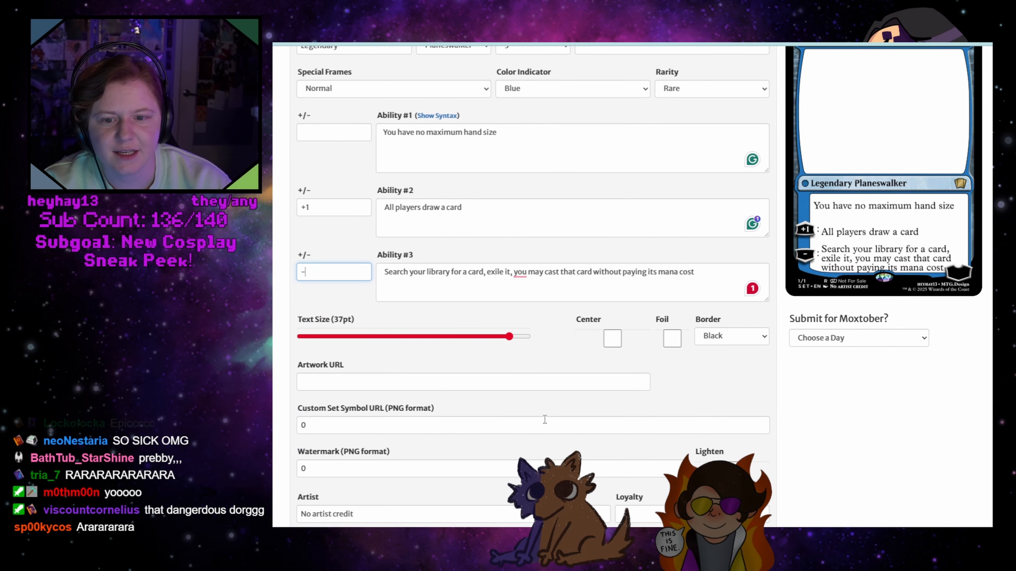
{"action": "scroll", "coordinate": [549, 421], "scroll_direction": "down", "scroll_amount": 3}
{"action": "left_click", "coordinate": [647, 406]}
{"action": "type", "text": "3"}
{"action": "scroll", "coordinate": [706, 386], "scroll_direction": "up", "scroll_amount": 6}
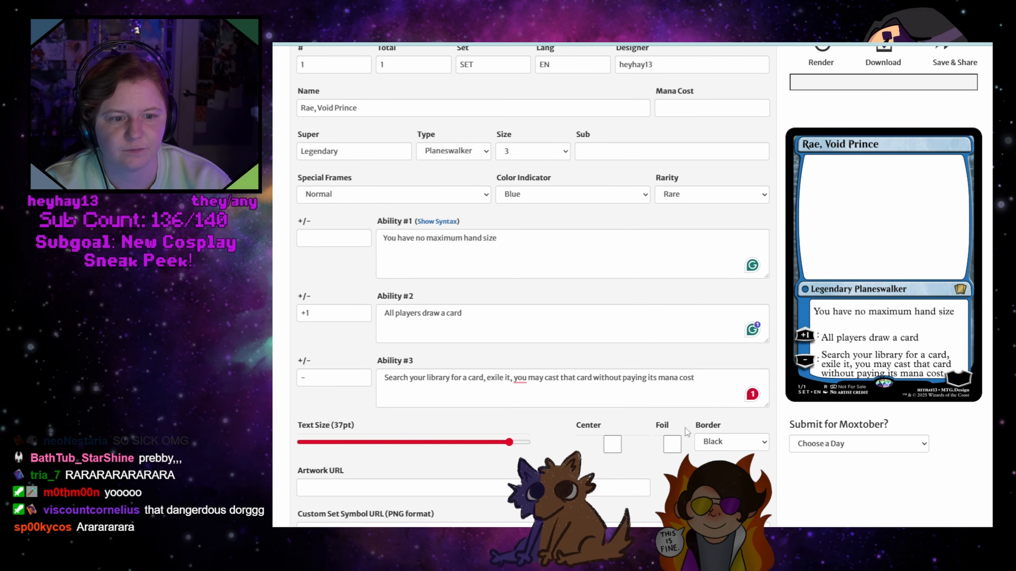
{"action": "left_click", "coordinate": [672, 444]}
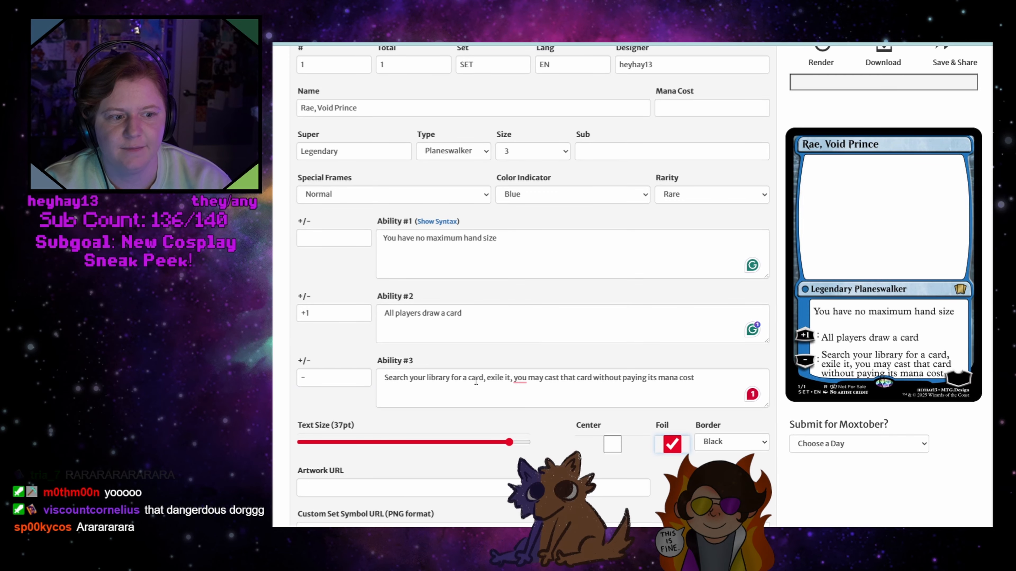
Set the third ability's +/- value to -10 and render the card
{"action": "left_click", "coordinate": [328, 376]}
{"action": "type", "text": "10"}
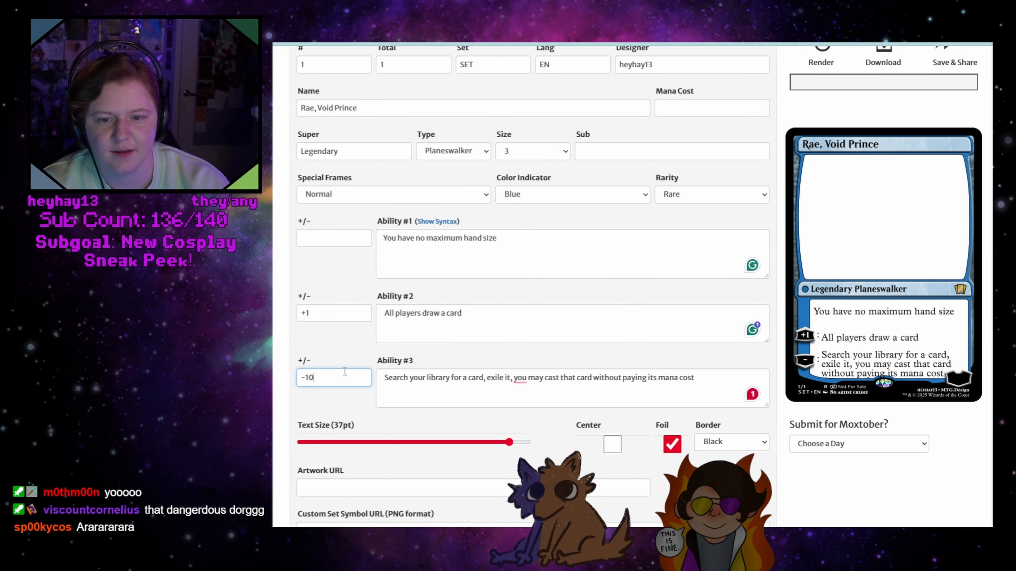
{"action": "scroll", "coordinate": [825, 293], "scroll_direction": "up", "scroll_amount": 3}
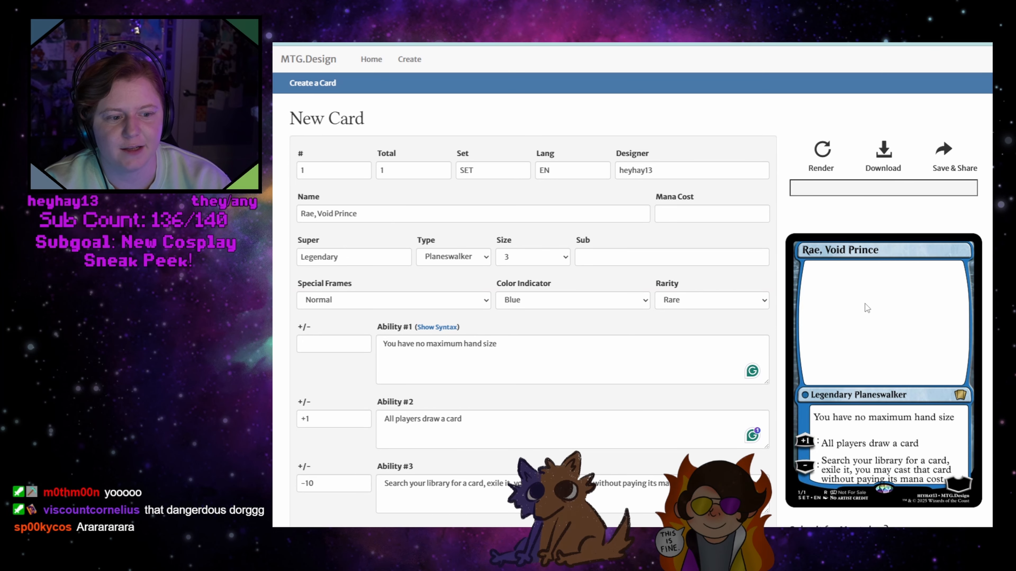
{"action": "scroll", "coordinate": [865, 304], "scroll_direction": "down", "scroll_amount": 3}
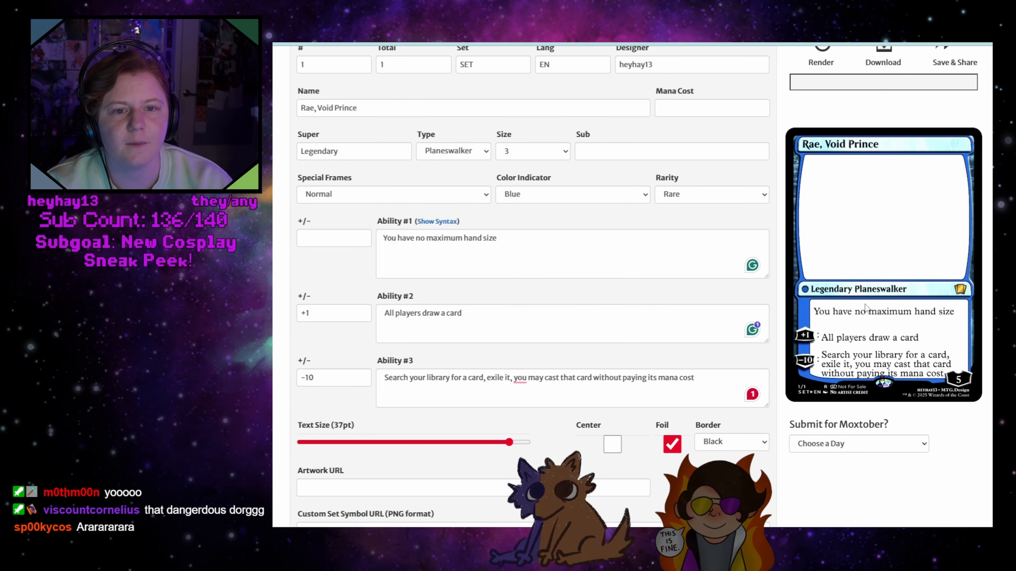
{"action": "scroll", "coordinate": [872, 305], "scroll_direction": "up", "scroll_amount": 3}
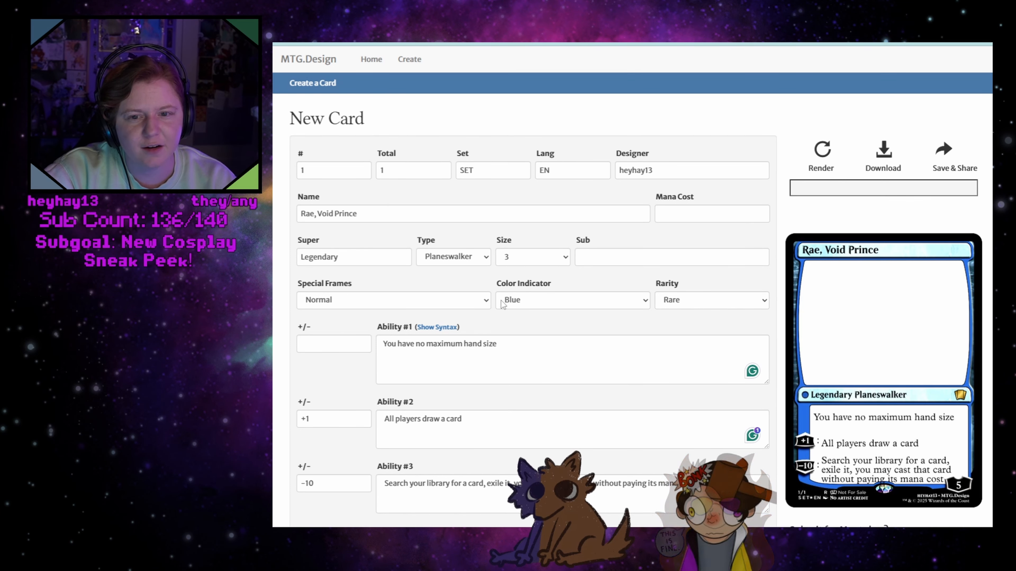
Enter "Rae" as the card's subtype and render the card
{"action": "left_click", "coordinate": [609, 257]}
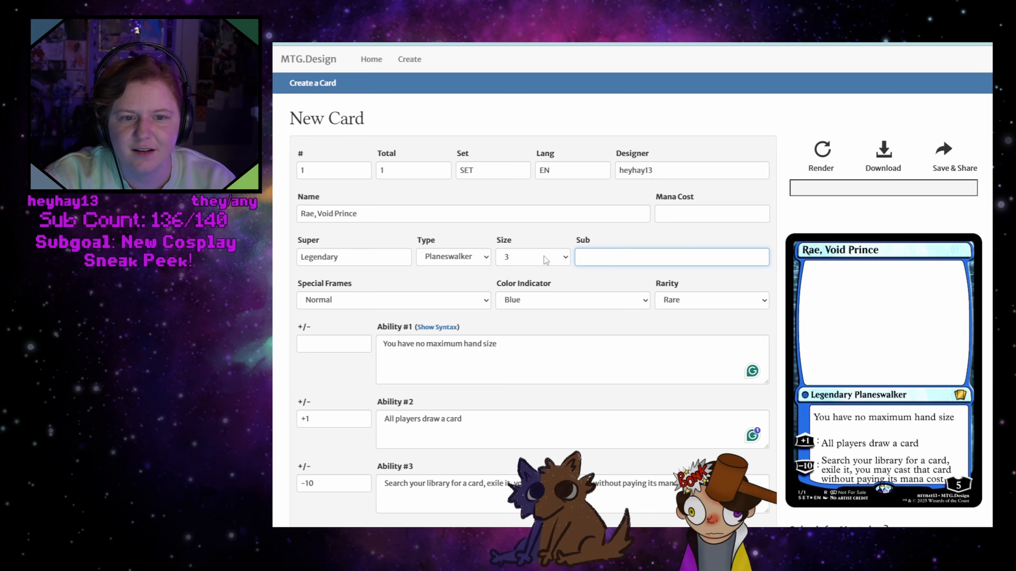
{"action": "type", "text": "RAe"}
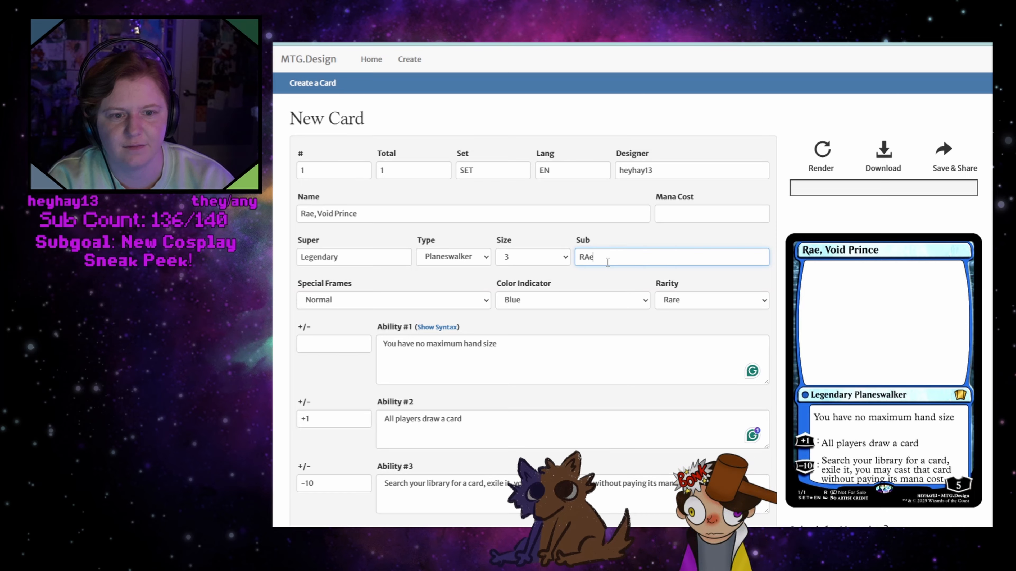
{"action": "key", "text": "BackSpace"}
{"action": "type", "text": "ae"}
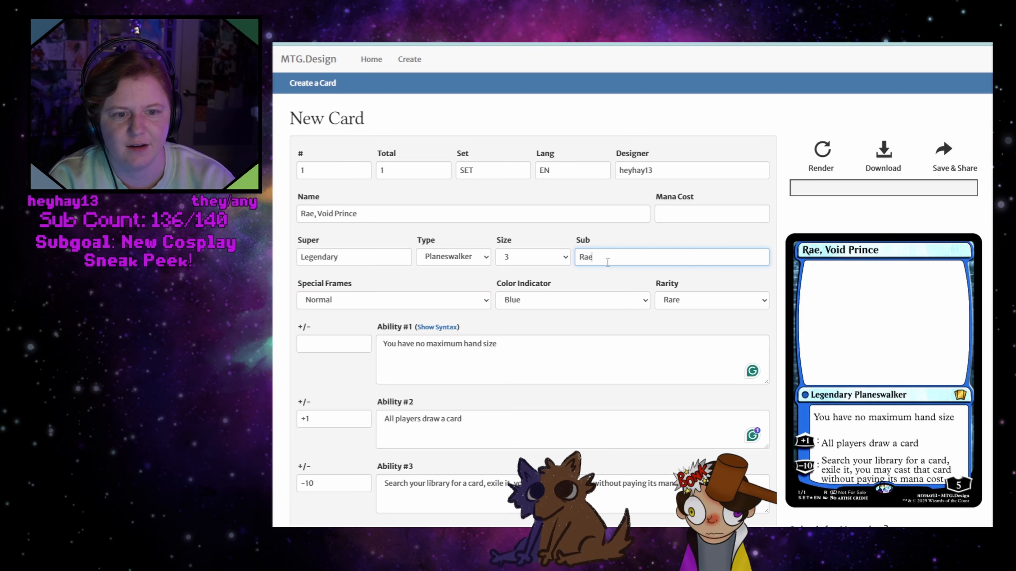
{"action": "left_click", "coordinate": [822, 154]}
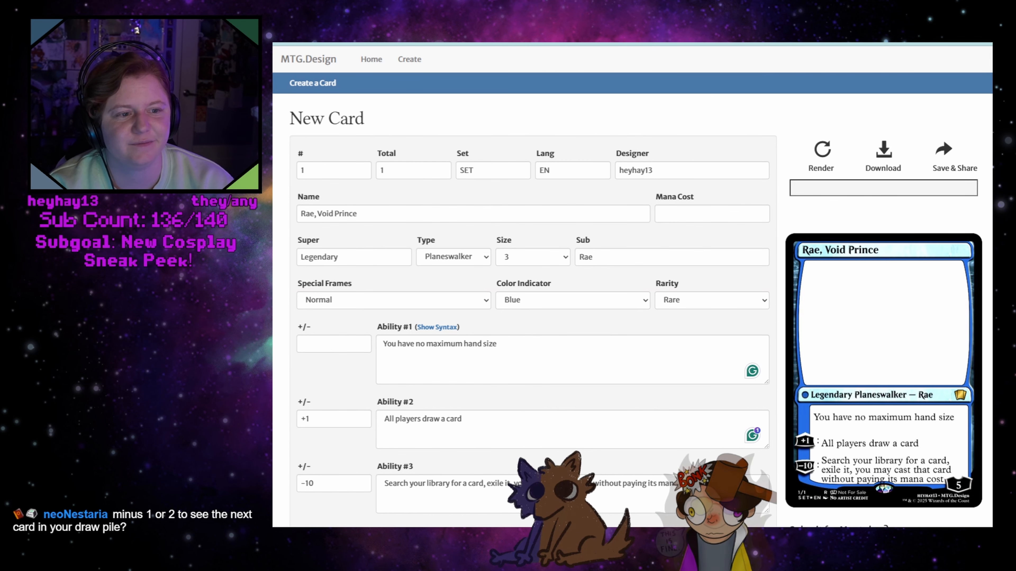
Review the card's settings, including the available color indicator and special frame options
{"action": "scroll", "coordinate": [632, 284], "scroll_direction": "down", "scroll_amount": 3}
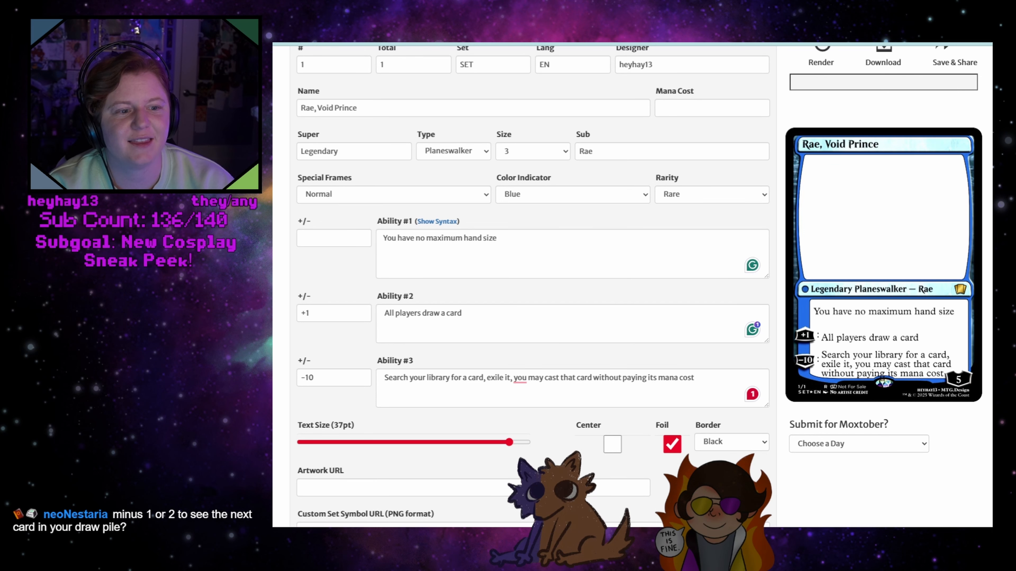
{"action": "scroll", "coordinate": [632, 284], "scroll_direction": "up", "scroll_amount": 3}
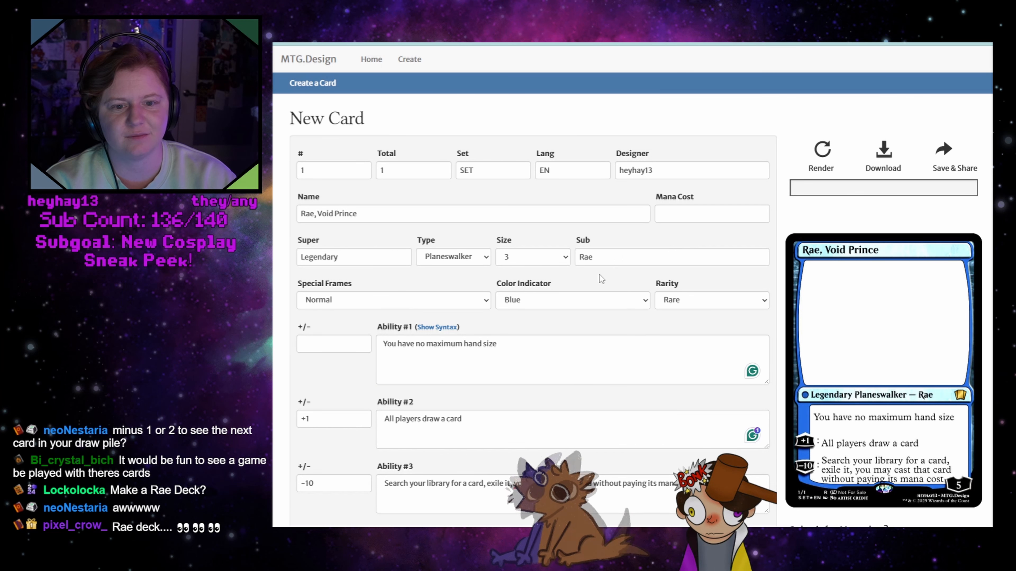
{"action": "left_click", "coordinate": [572, 305]}
{"action": "left_click", "coordinate": [571, 304]}
{"action": "scroll", "coordinate": [573, 296], "scroll_direction": "down", "scroll_amount": 3}
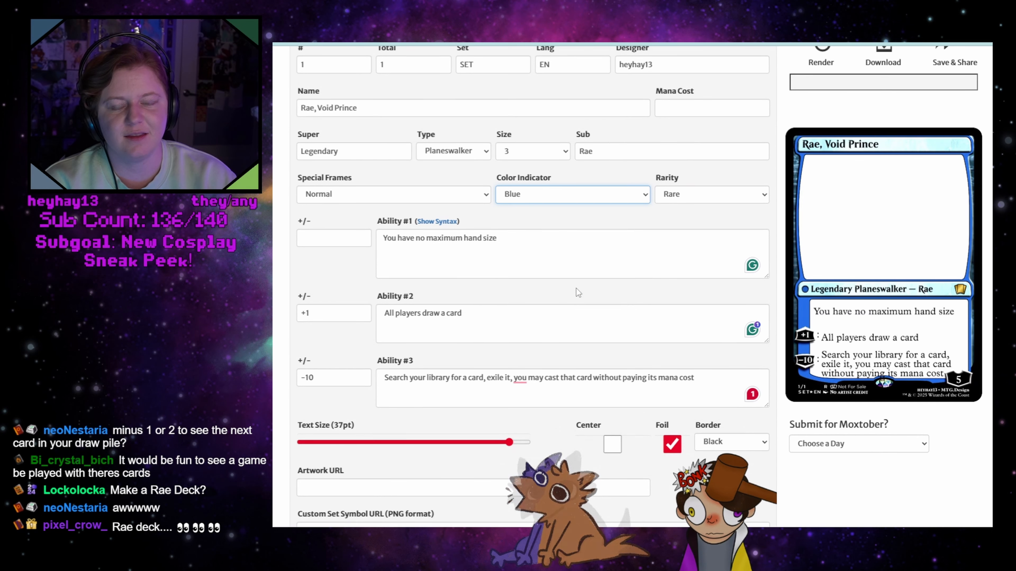
{"action": "left_click", "coordinate": [439, 194]}
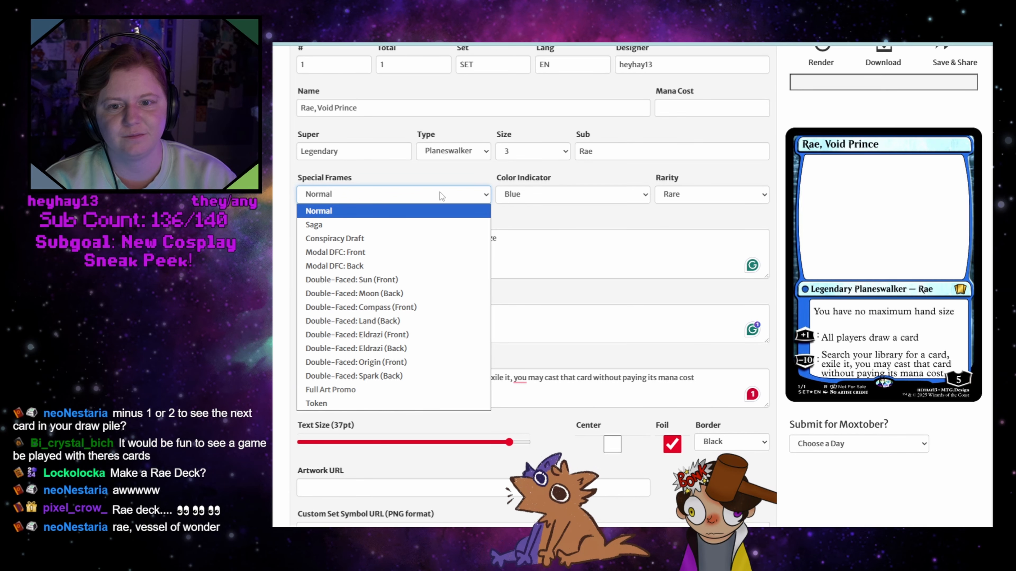
{"action": "left_click", "coordinate": [440, 193]}
{"action": "scroll", "coordinate": [516, 282], "scroll_direction": "down", "scroll_amount": 3}
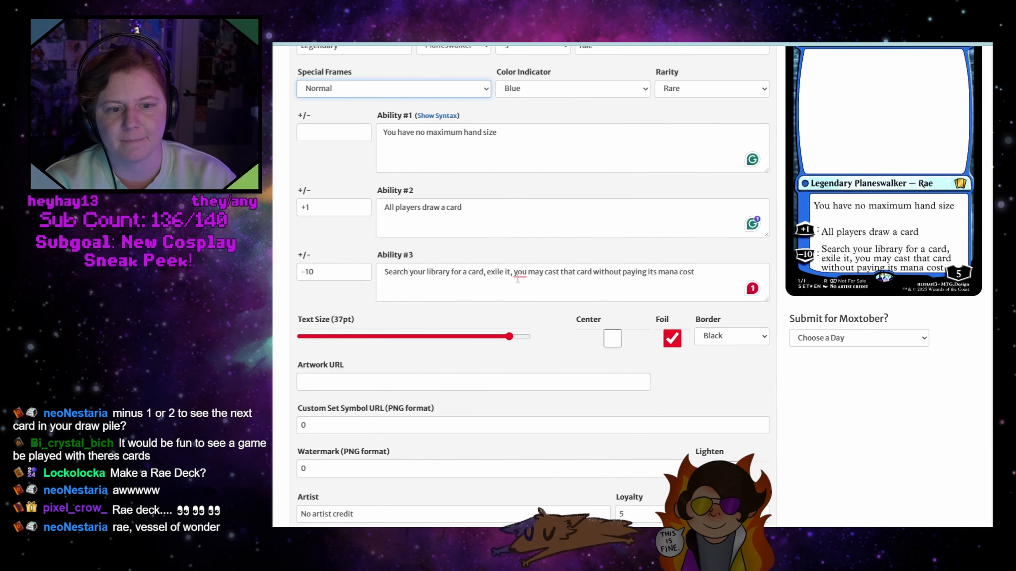
{"action": "scroll", "coordinate": [518, 279], "scroll_direction": "down", "scroll_amount": 3}
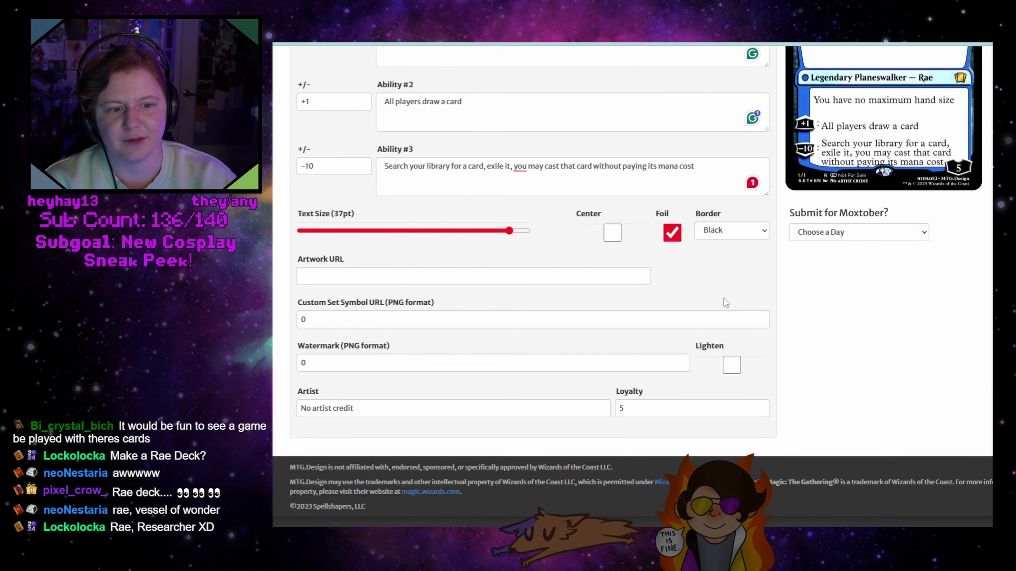
Set the mana cost to "3 U U" and render the card
{"action": "scroll", "coordinate": [744, 317], "scroll_direction": "up", "scroll_amount": 9}
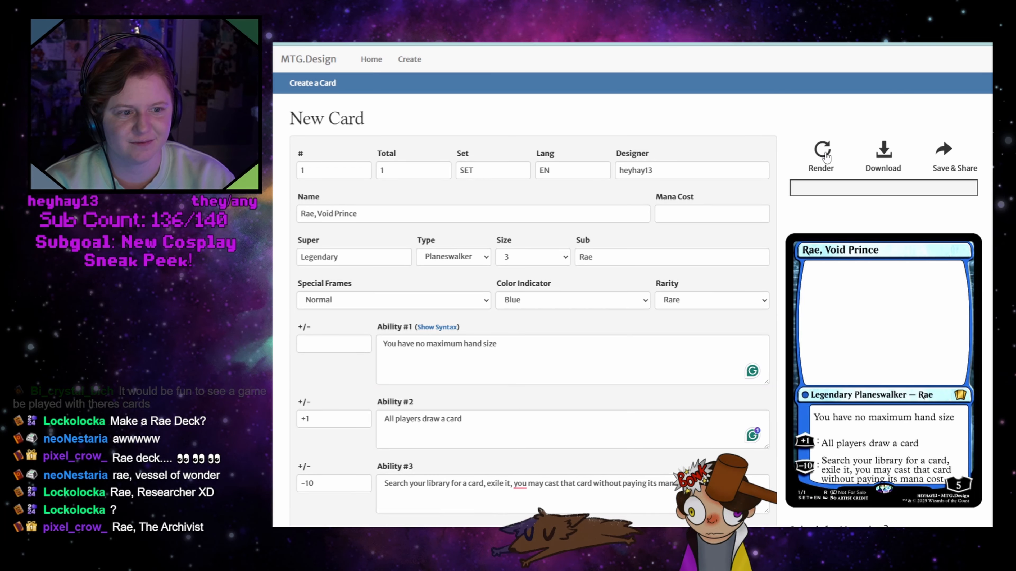
{"action": "left_click", "coordinate": [669, 208]}
{"action": "type", "text": "3B"}
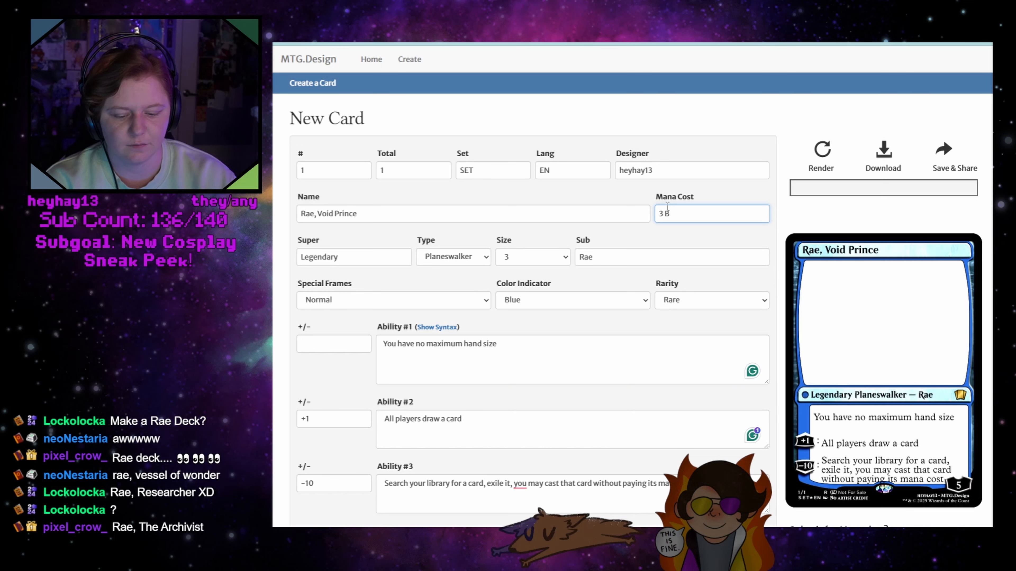
{"action": "key", "text": "BackSpace"}
{"action": "type", "text": "UU"}
{"action": "left_click", "coordinate": [813, 156]}
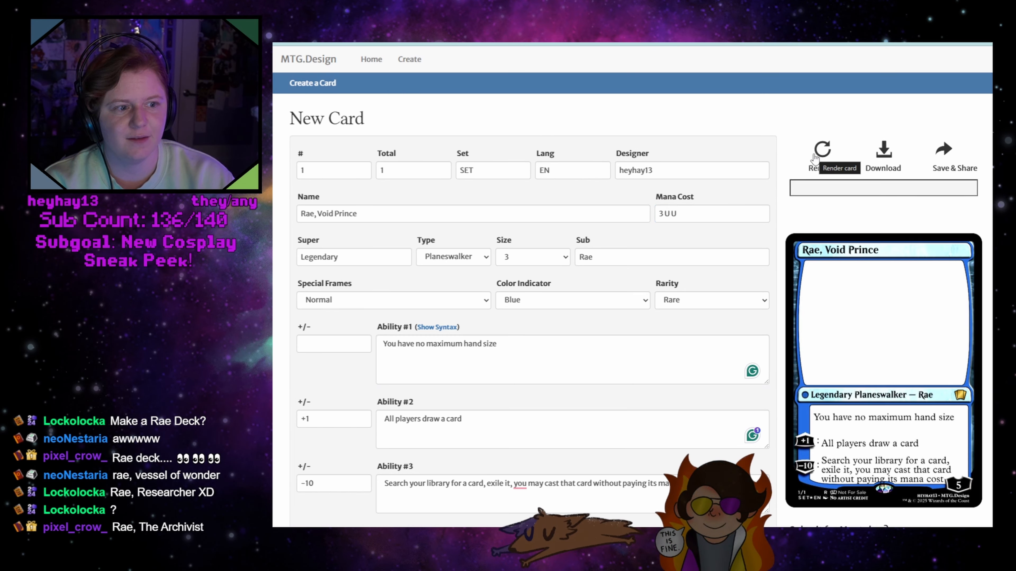
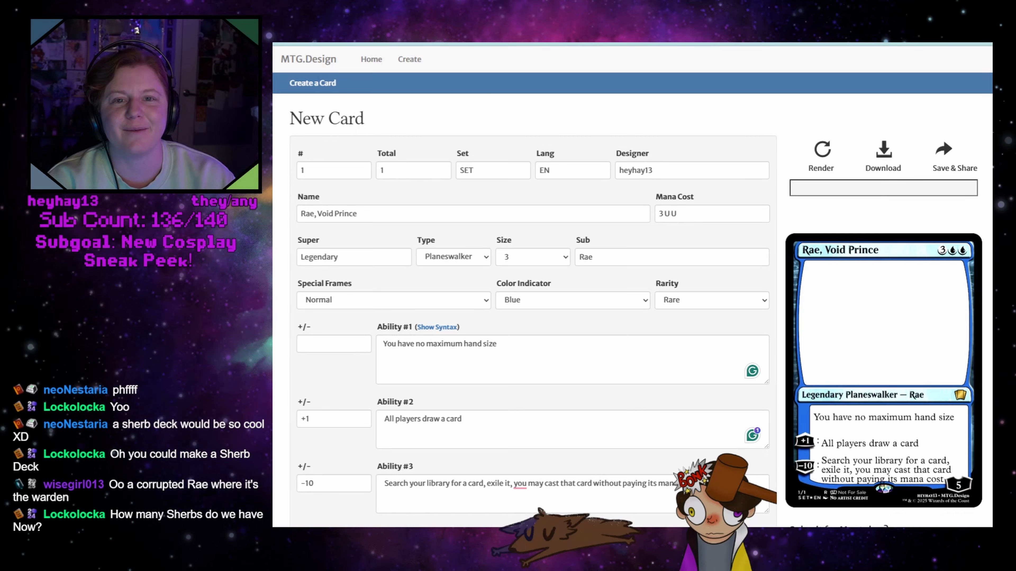
Open the copied address in a new browser tab
{"action": "key", "text": "ctrl+t"}
{"action": "type", "text": "https://mtg.design/create"}
{"action": "key", "text": "Return"}
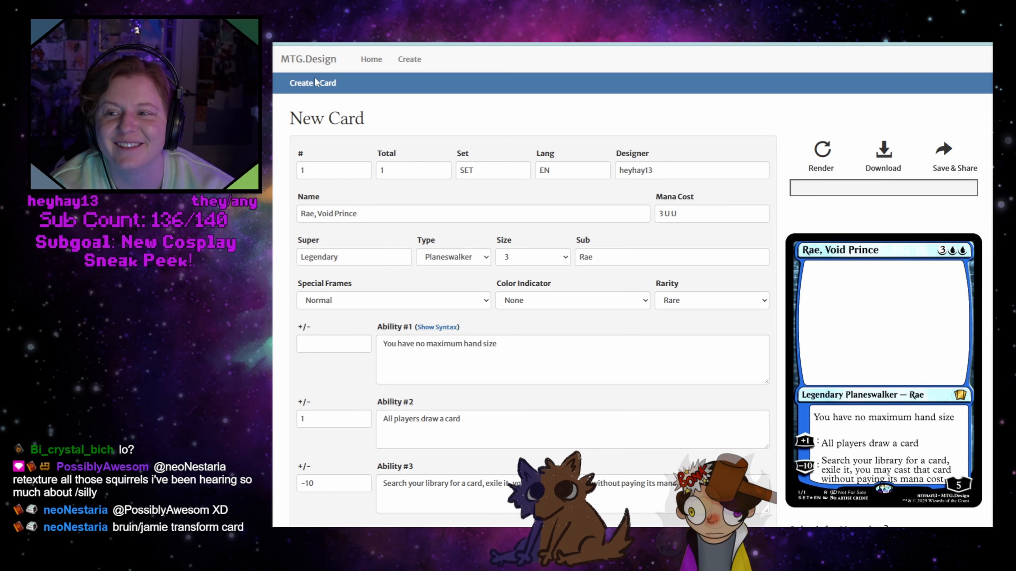
Change the card's type to Enchantment Creature
{"action": "triple_click", "coordinate": [471, 213]}
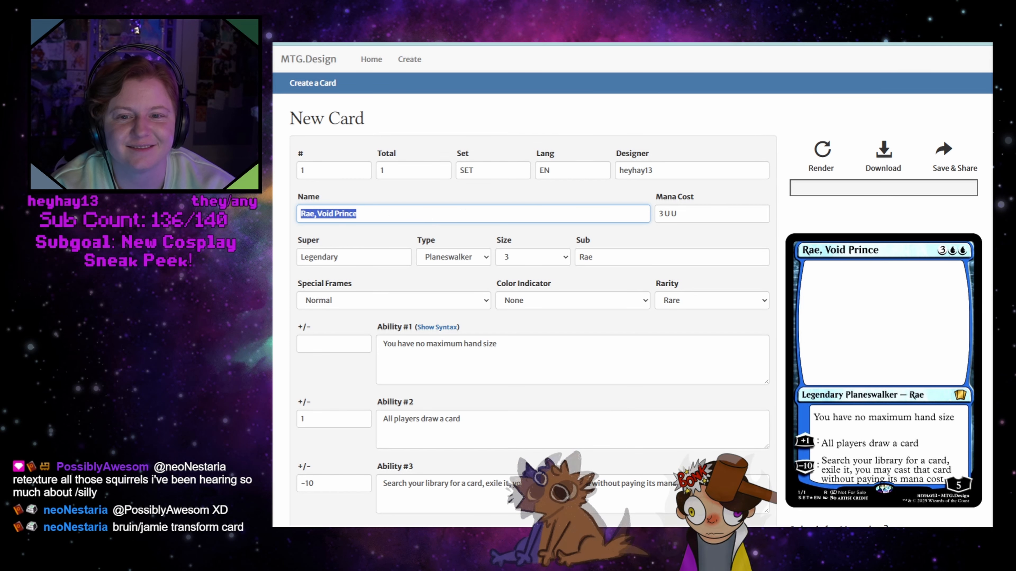
{"action": "left_click", "coordinate": [474, 262]}
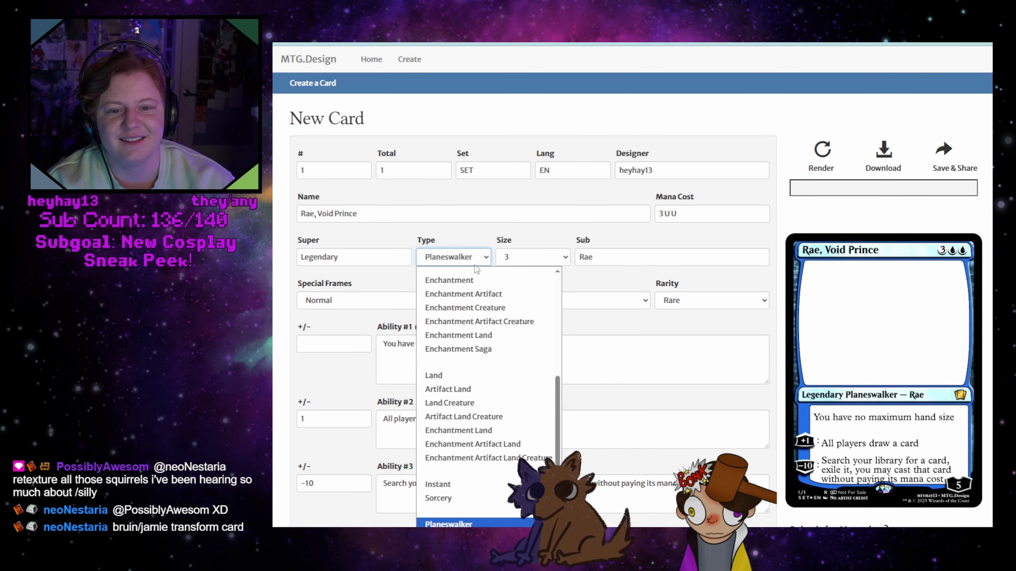
{"action": "scroll", "coordinate": [473, 408], "scroll_direction": "up", "scroll_amount": 5}
{"action": "scroll", "coordinate": [473, 408], "scroll_direction": "up", "scroll_amount": 2}
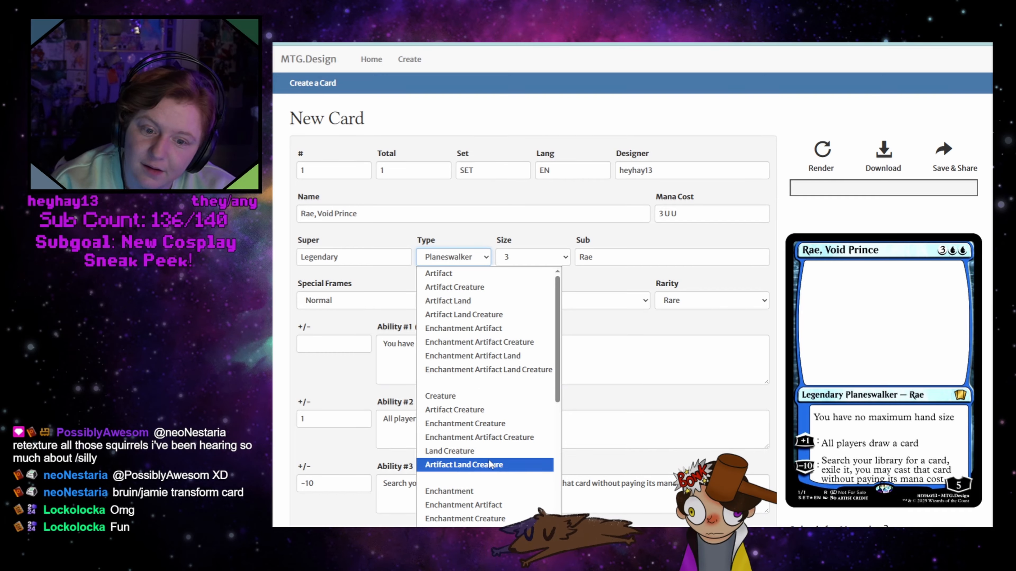
{"action": "left_click", "coordinate": [500, 423]}
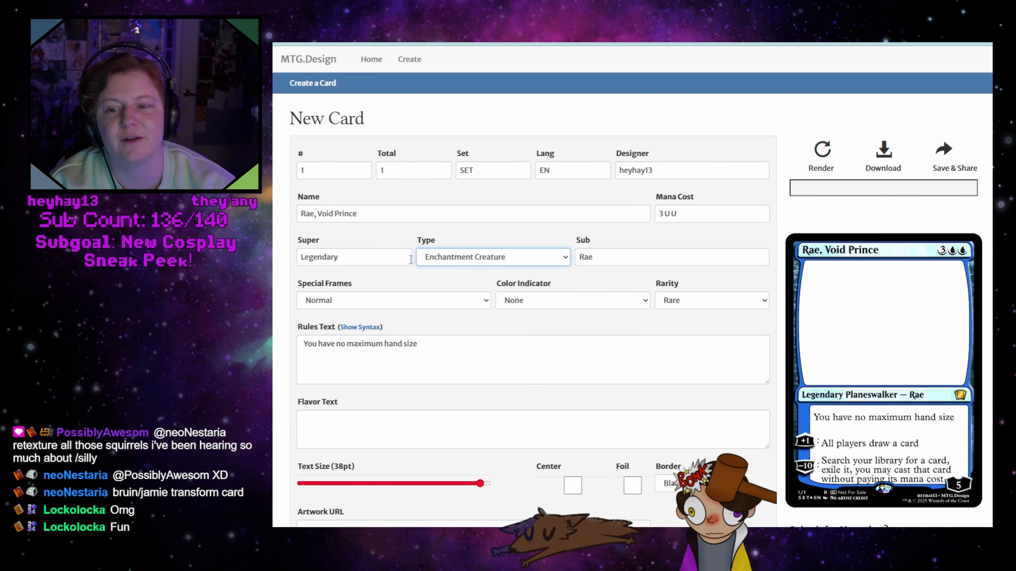
Clear the mana cost and replace the card's name with "Fable,"
{"action": "left_click_drag", "start_coordinate": [713, 210], "coordinate": [629, 211]}
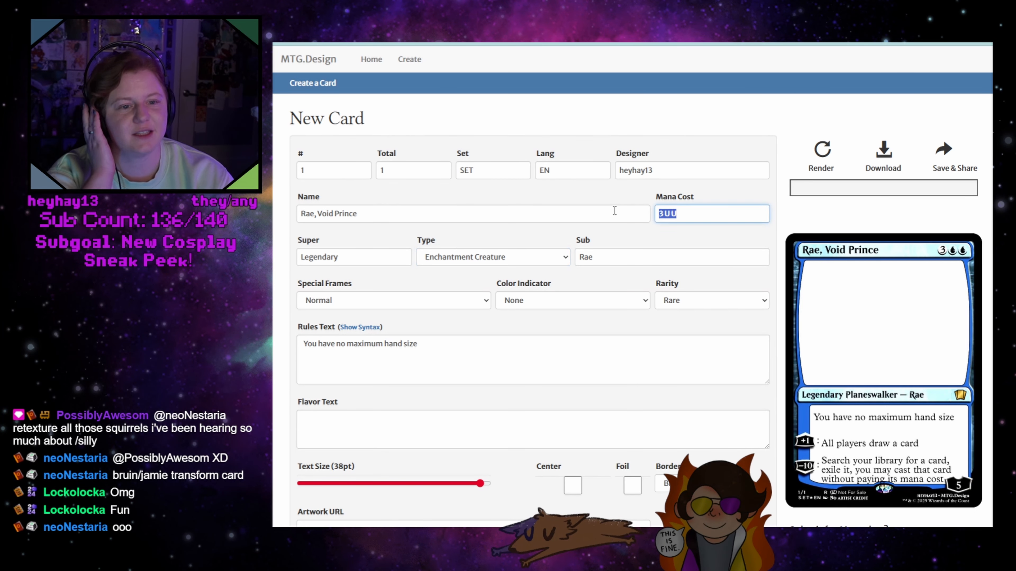
{"action": "key", "text": "BackSpace"}
{"action": "key", "text": "shift+Tab"}
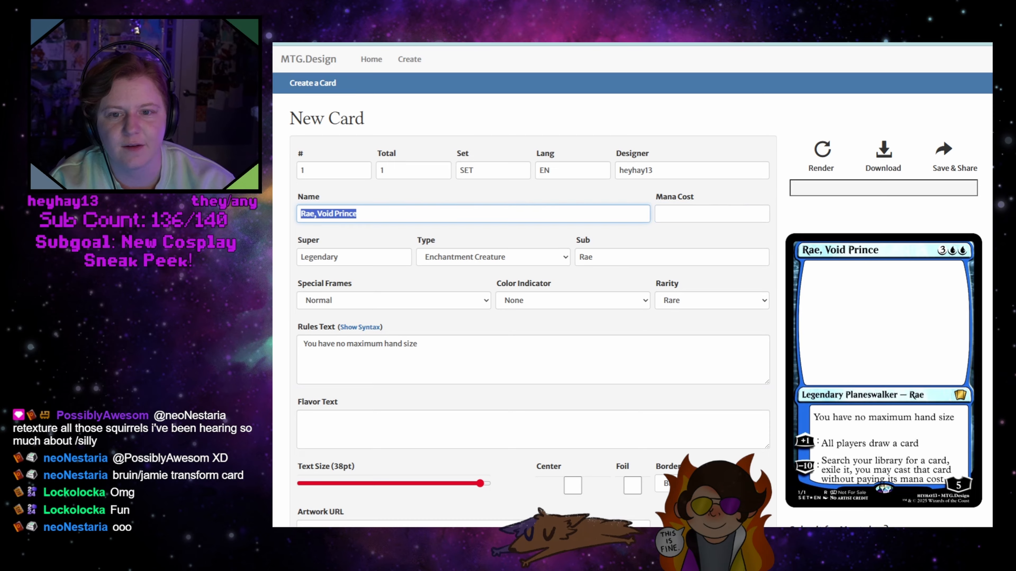
{"action": "type", "text": "Fable,"}
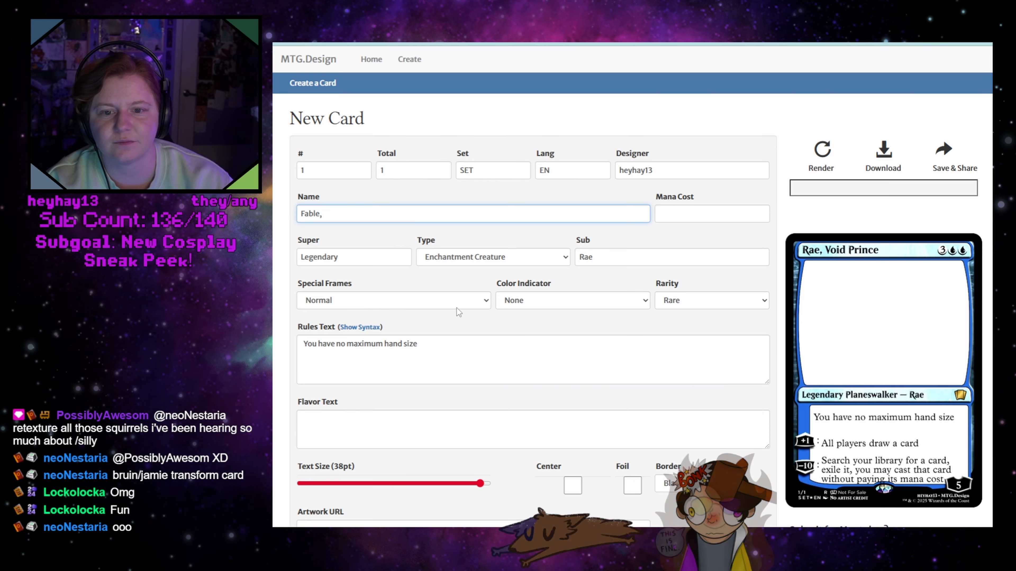
Delete the existing rules text and render the card
{"action": "triple_click", "coordinate": [447, 343]}
{"action": "key", "text": "BackSpace"}
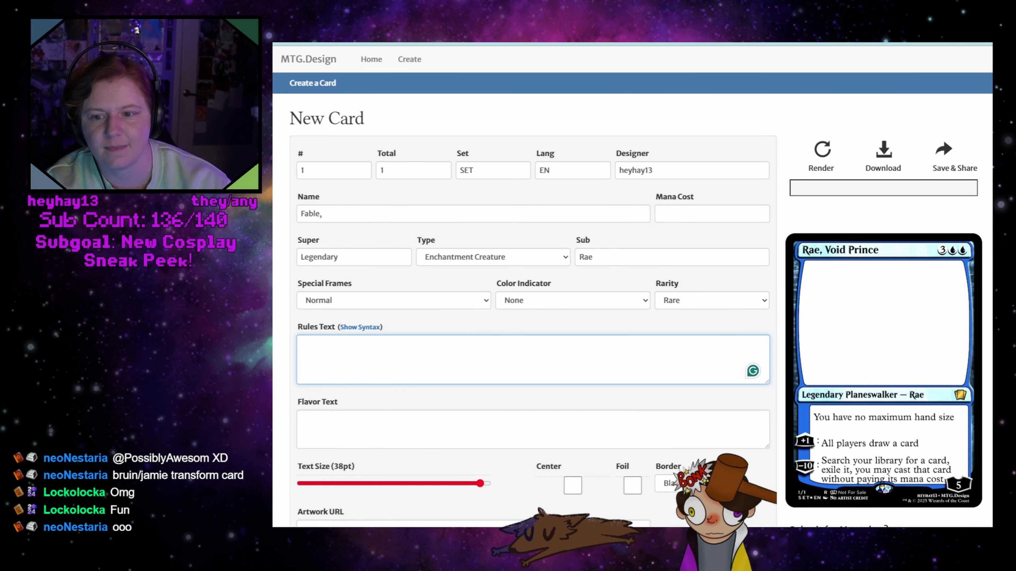
{"action": "left_click", "coordinate": [372, 213]}
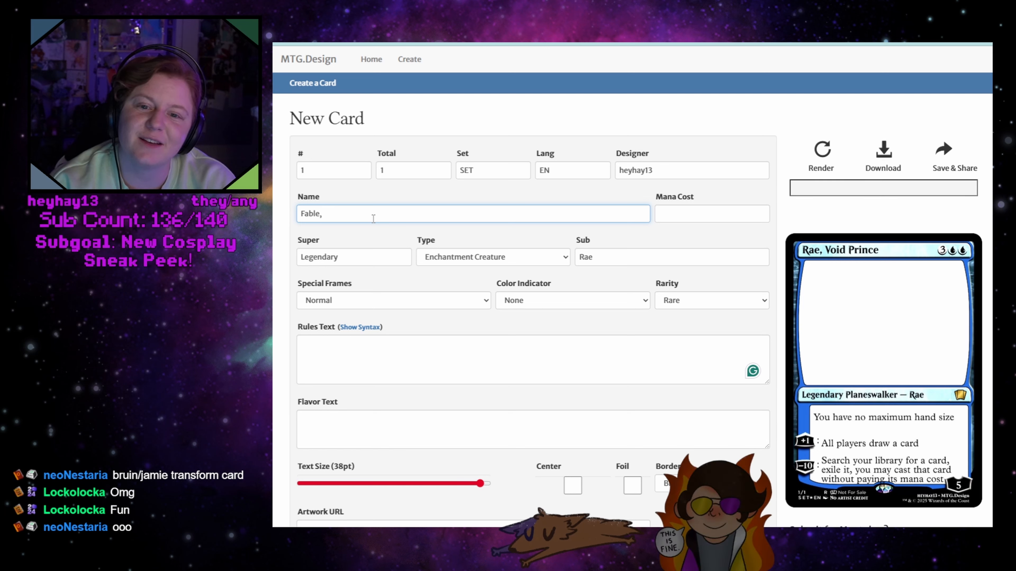
{"action": "left_click", "coordinate": [813, 149]}
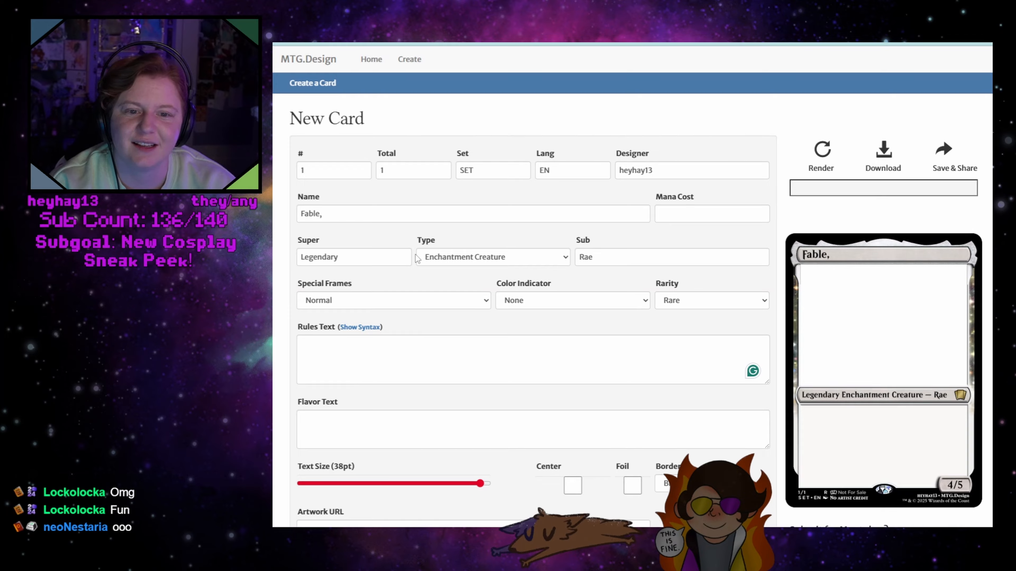
Replace the card's subtype with "God" and render the card
{"action": "double_click", "coordinate": [617, 264]}
{"action": "key", "text": "BackSpace"}
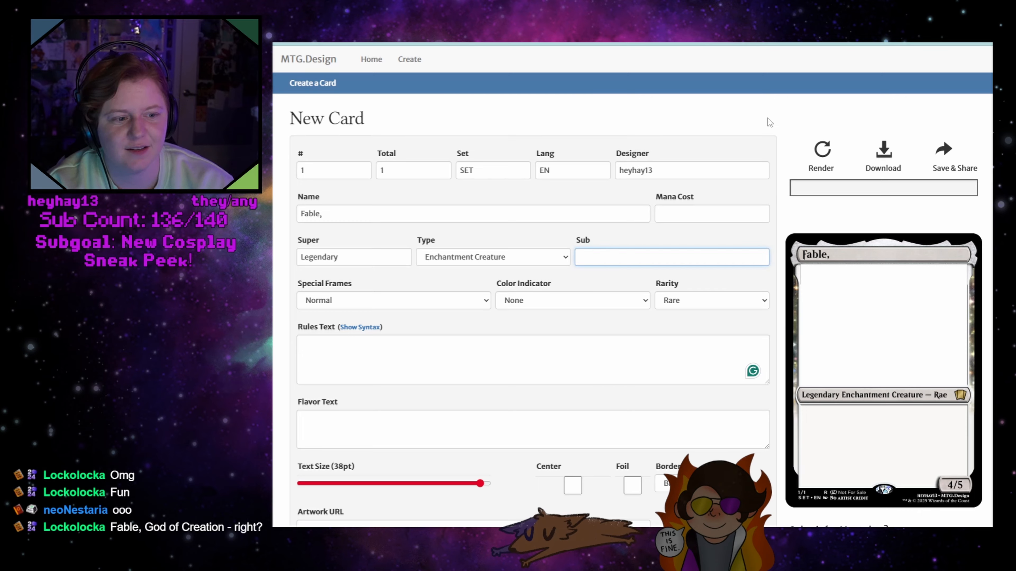
{"action": "type", "text": "God"}
{"action": "left_click", "coordinate": [830, 163]}
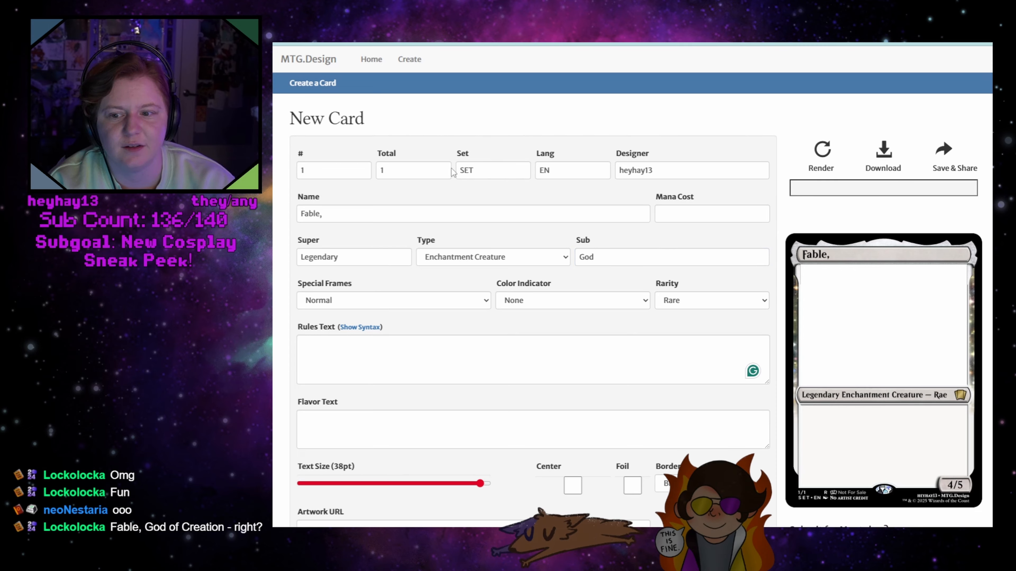
Complete the card's name as "Fable, God of Creation" and render the card
{"action": "left_click", "coordinate": [372, 212]}
{"action": "type", "text": "God of Creation"}
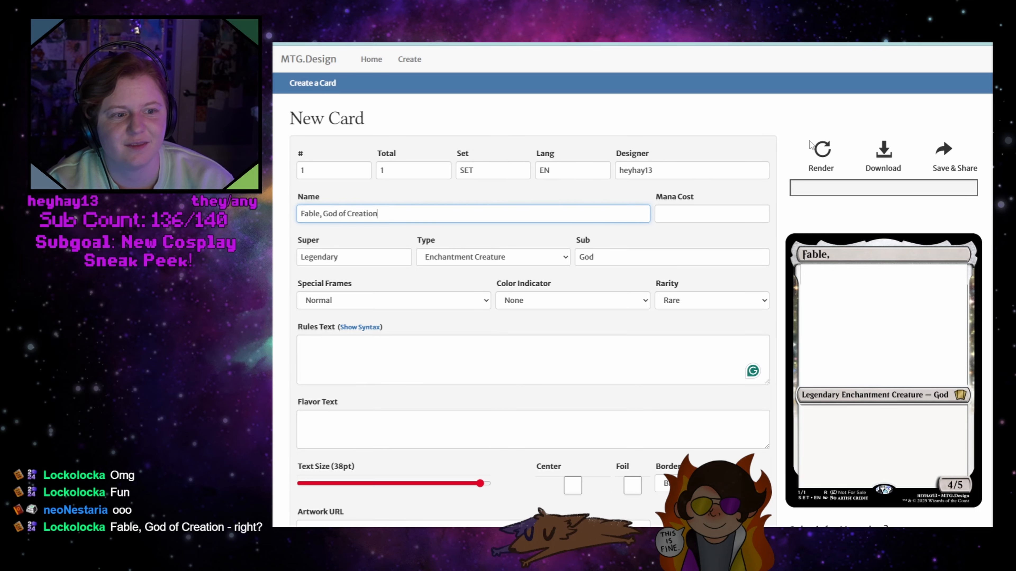
{"action": "left_click", "coordinate": [821, 156]}
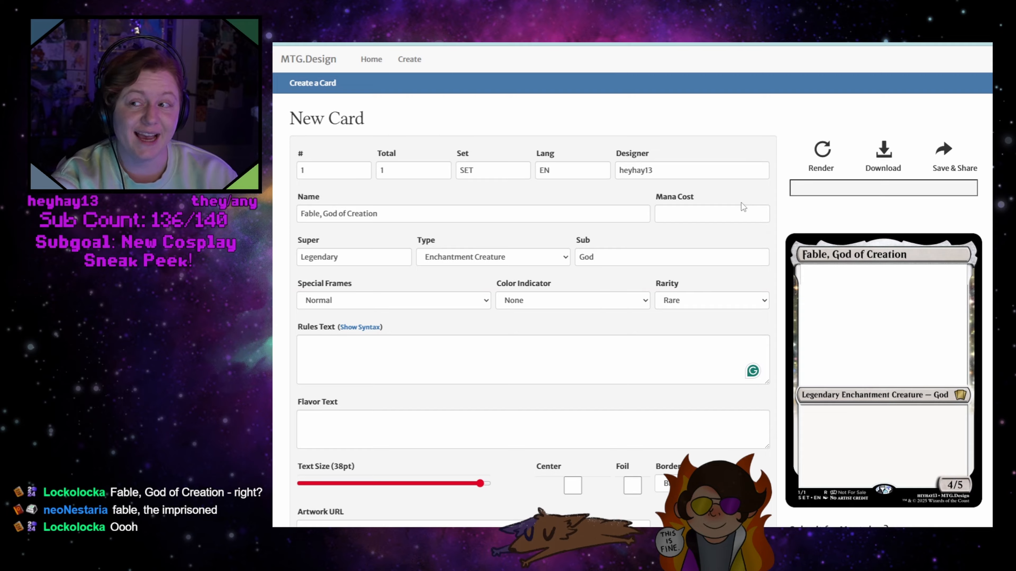
Set the color indicator to White-Black and render the card
{"action": "left_click", "coordinate": [683, 212]}
{"action": "left_click", "coordinate": [568, 298]}
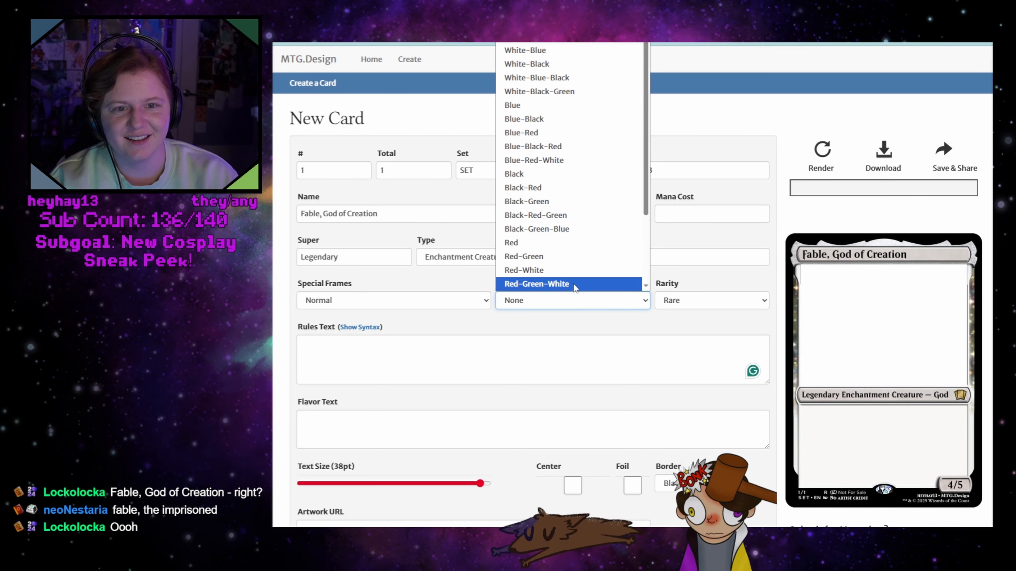
{"action": "left_click", "coordinate": [560, 64]}
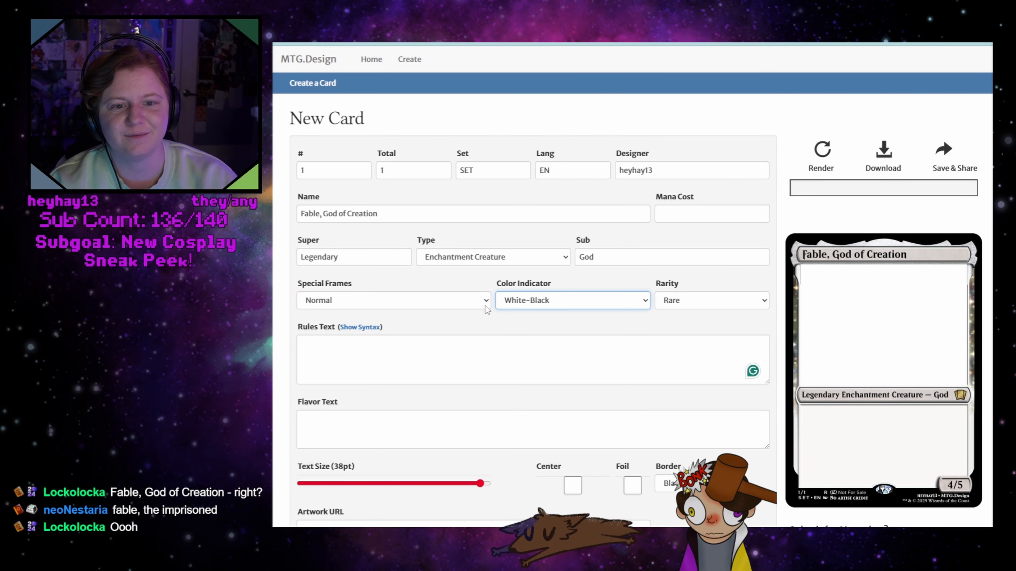
{"action": "left_click", "coordinate": [812, 155]}
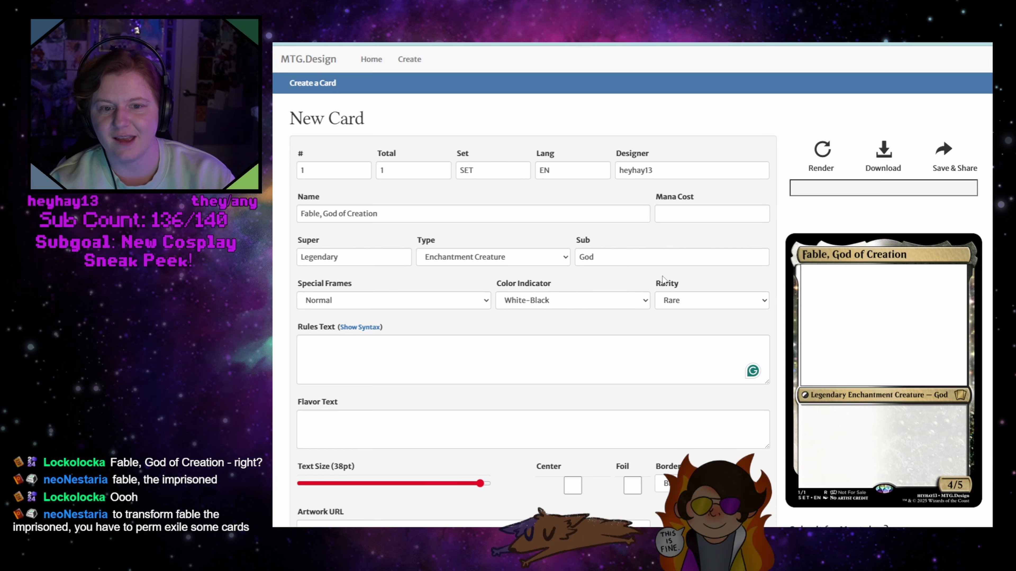
Enter "Sacrifice a creature you control;" as the rules text, correcting the spelling of "Sacrifice"
{"action": "left_click", "coordinate": [572, 358]}
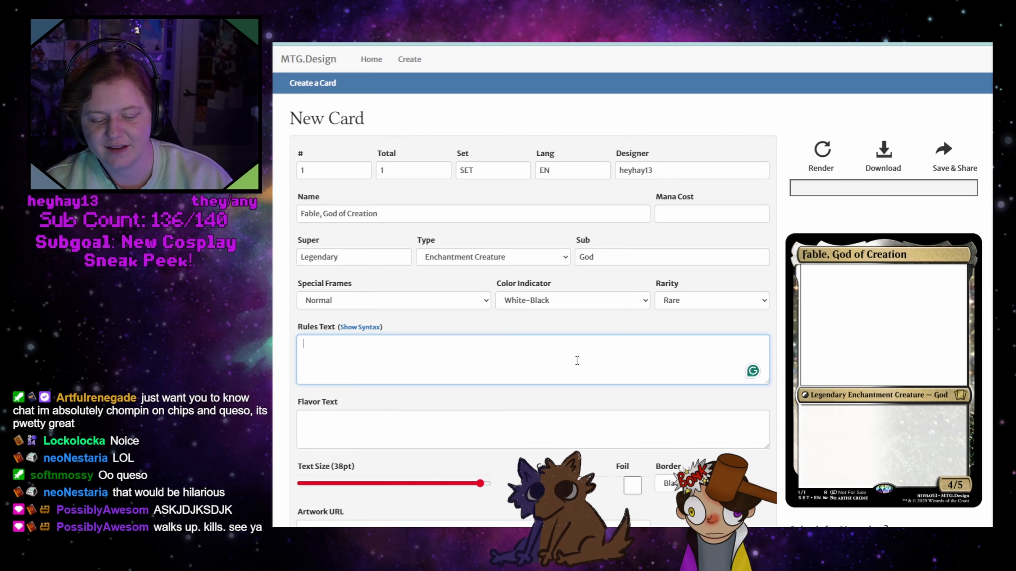
{"action": "type", "text": "Sar"}
{"action": "key", "text": "BackSpace"}
{"action": "key", "text": "BackSpace"}
{"action": "type", "text": "arcrifice"}
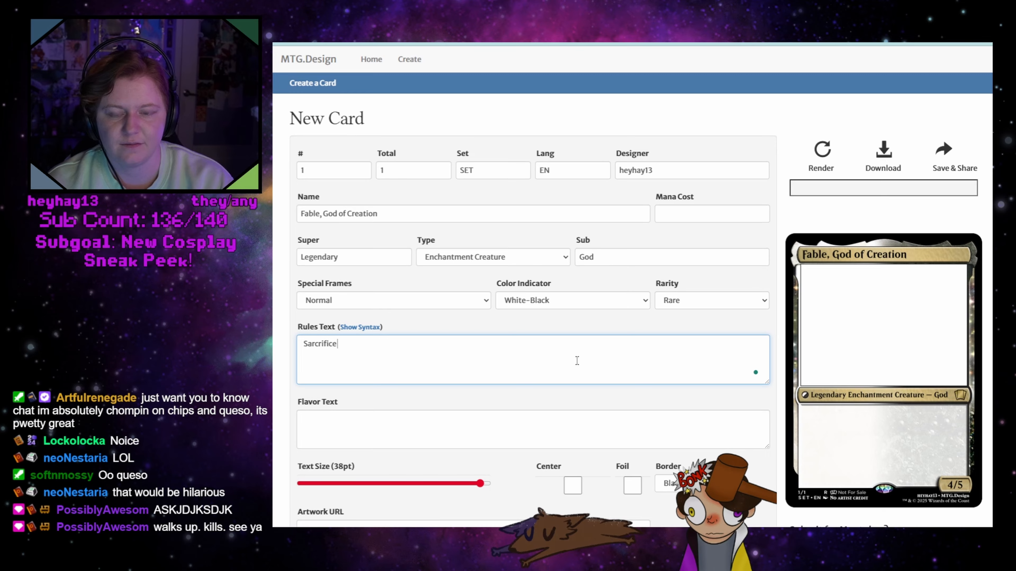
{"action": "type", "text": " a"}
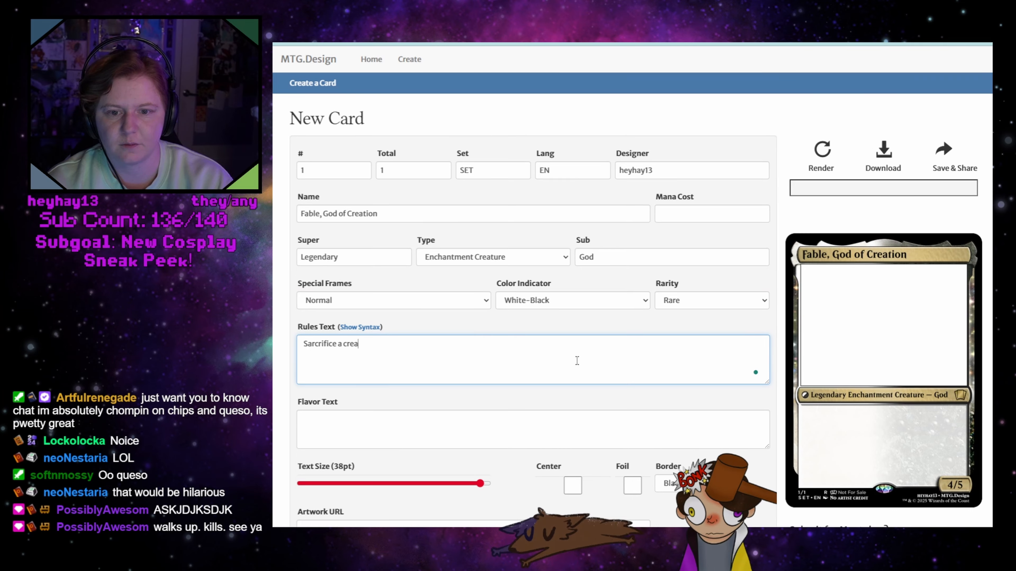
{"action": "type", "text": " crteature you control;"}
{"action": "right_click", "coordinate": [319, 345]}
{"action": "left_click", "coordinate": [362, 377]}
{"action": "left_click", "coordinate": [416, 346]}
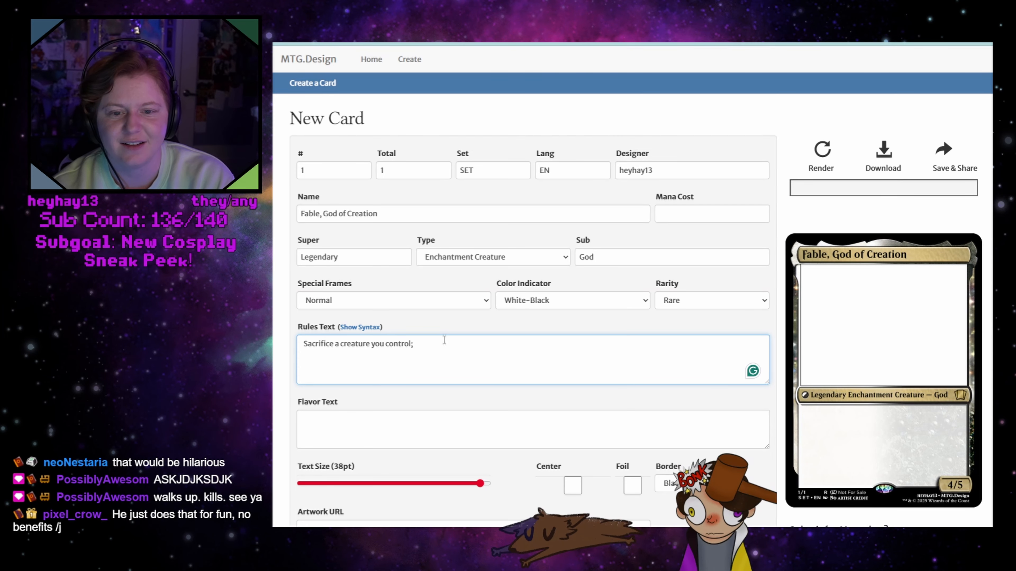
{"action": "type", "text": "Put a "}
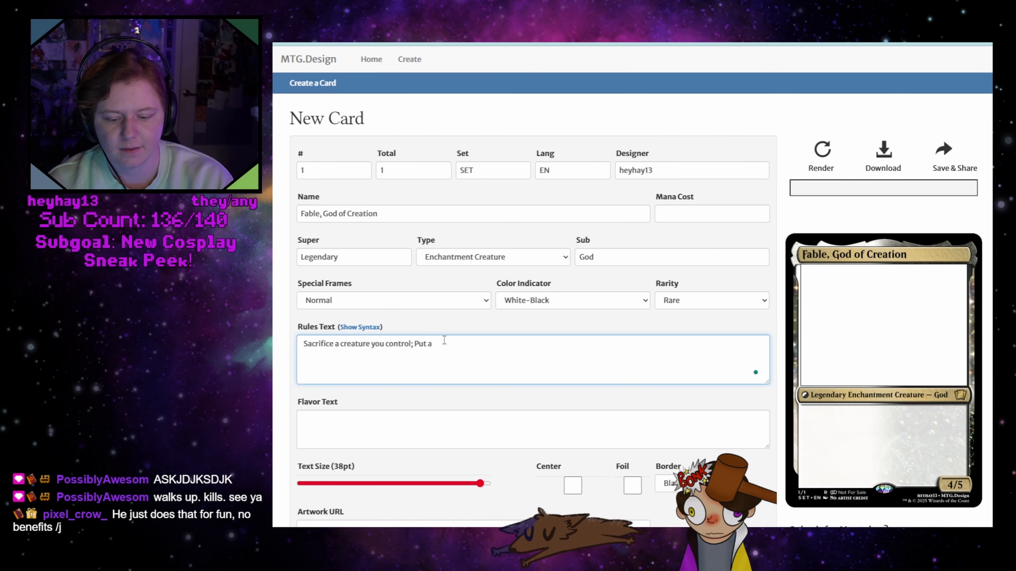
{"action": "type", "text": "+2"}
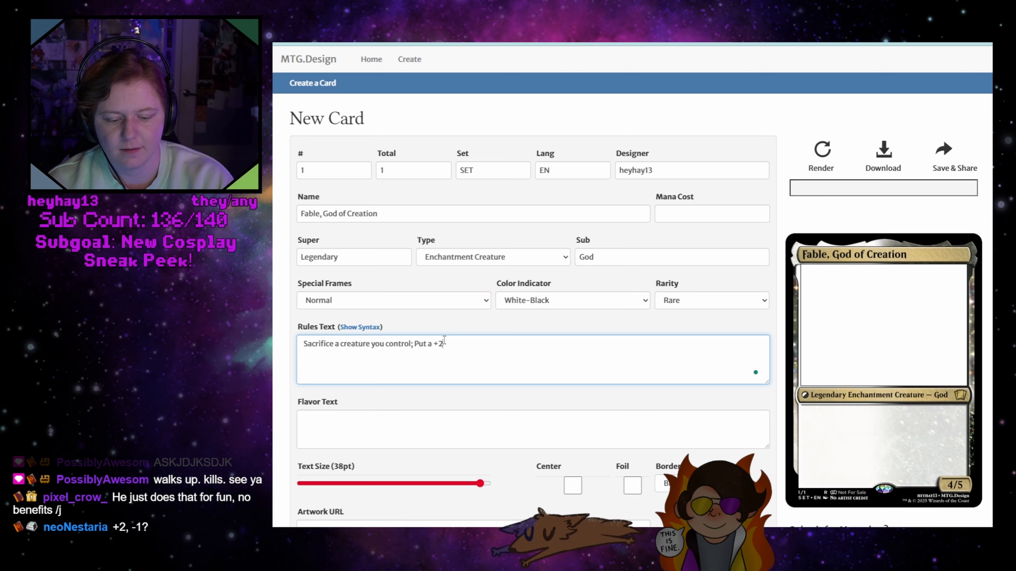
{"action": "type", "text": "/+0 con"}
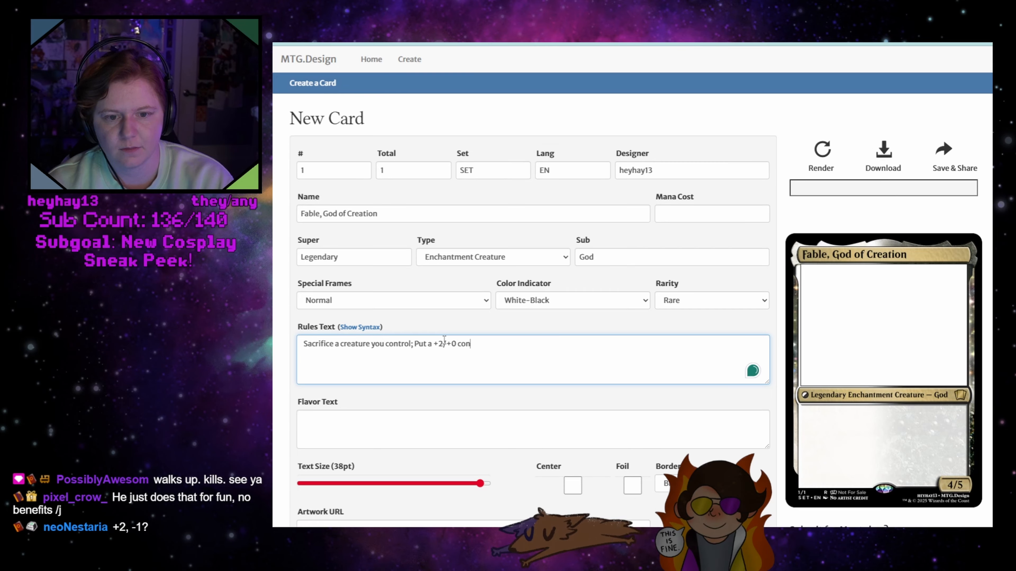
{"action": "key", "text": "BackSpace"}
{"action": "key", "text": "BackSpace"}
{"action": "key", "text": "BackSpace"}
{"action": "key", "text": "BackSpace"}
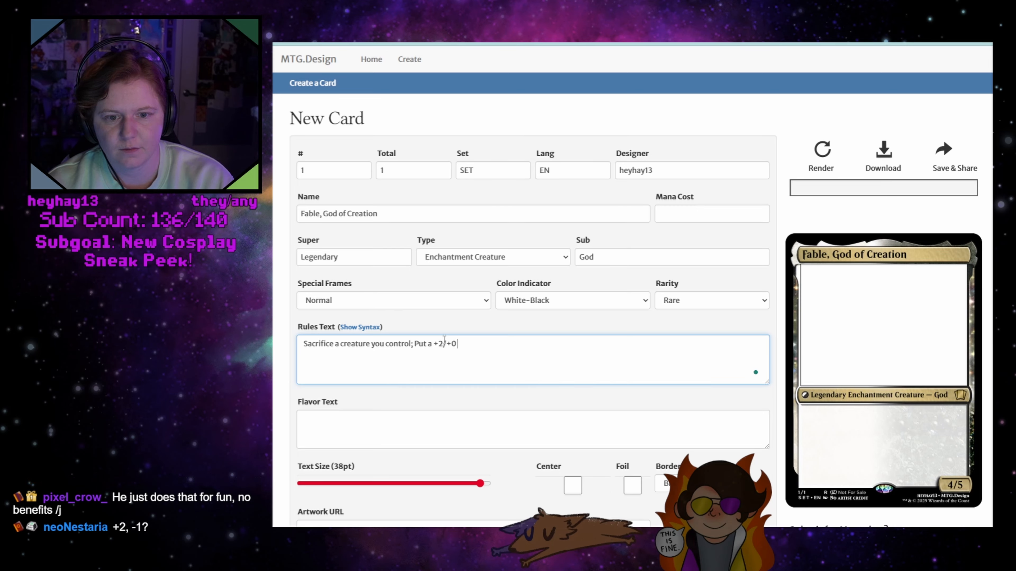
{"action": "type", "text": "counter on"}
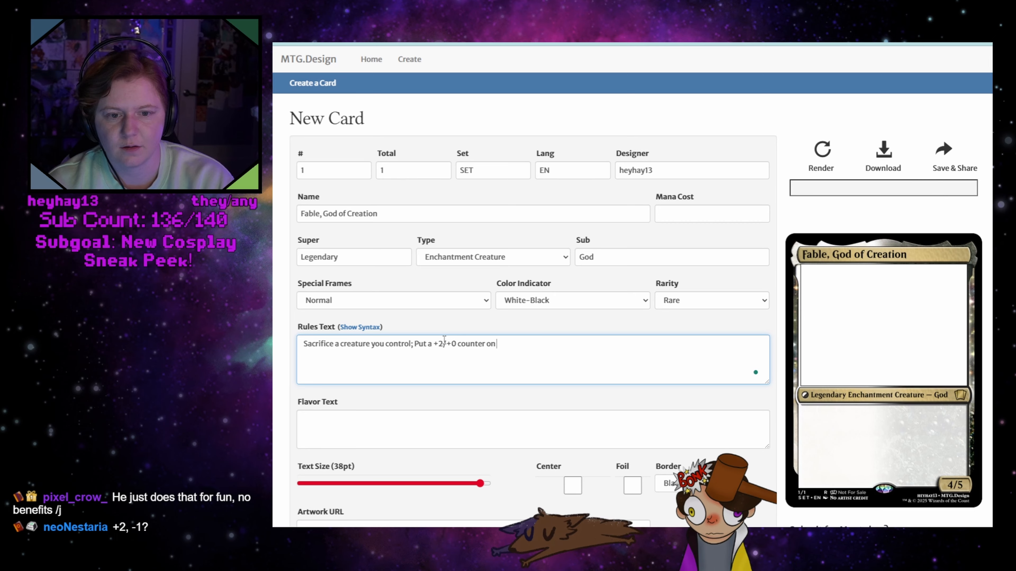
{"action": "key", "text": "BackSpace"}
{"action": "key", "text": "BackSpace"}
{"action": "key", "text": "BackSpace"}
{"action": "key", "text": "BackSpace"}
{"action": "key", "text": "BackSpace"}
{"action": "key", "text": "BackSpace"}
{"action": "key", "text": "BackSpace"}
{"action": "key", "text": "BackSpace"}
{"action": "key", "text": "BackSpace"}
{"action": "key", "text": "BackSpace"}
{"action": "key", "text": "BackSpace"}
{"action": "key", "text": "BackSpace"}
{"action": "key", "text": "BackSpace"}
{"action": "key", "text": "BackSpace"}
{"action": "key", "text": "BackSpace"}
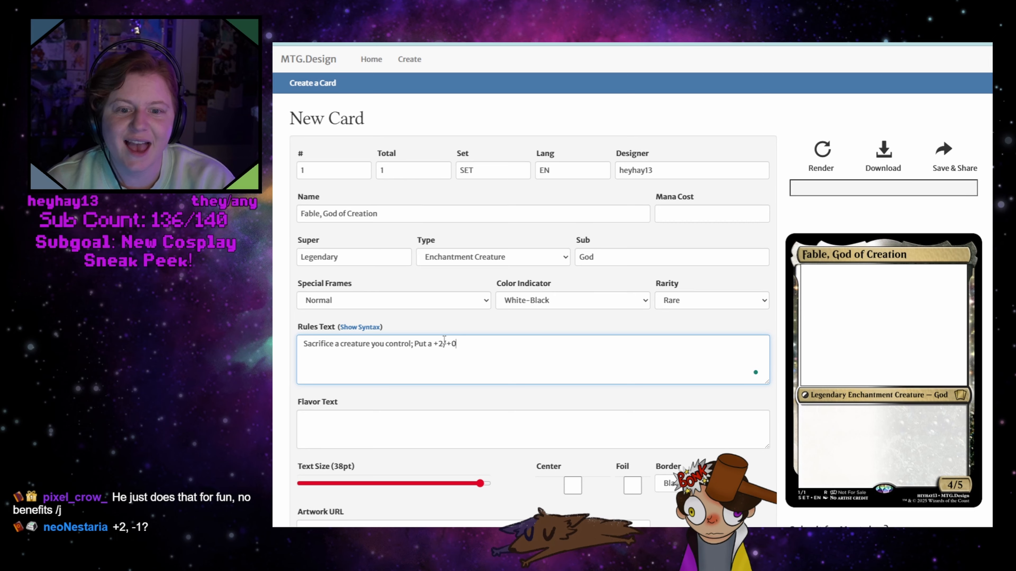
{"action": "key", "text": "BackSpace"}
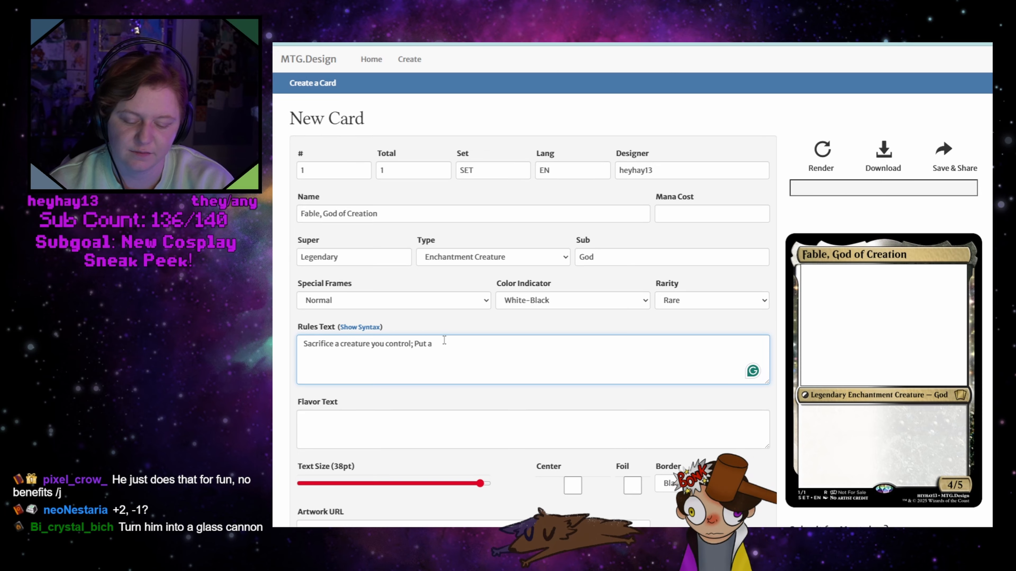
Continue the sacrifice ability in the rules text with "Fable, God of Creation +2/+0" in place of "Put a"
{"action": "type", "text": "+2/+0"}
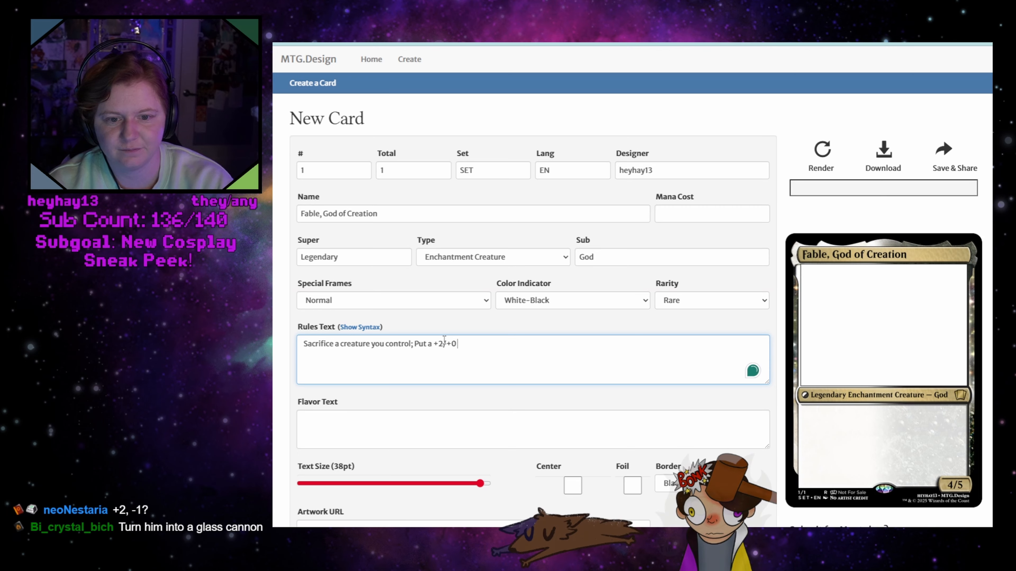
{"action": "left_click_drag", "start_coordinate": [432, 343], "coordinate": [416, 342]}
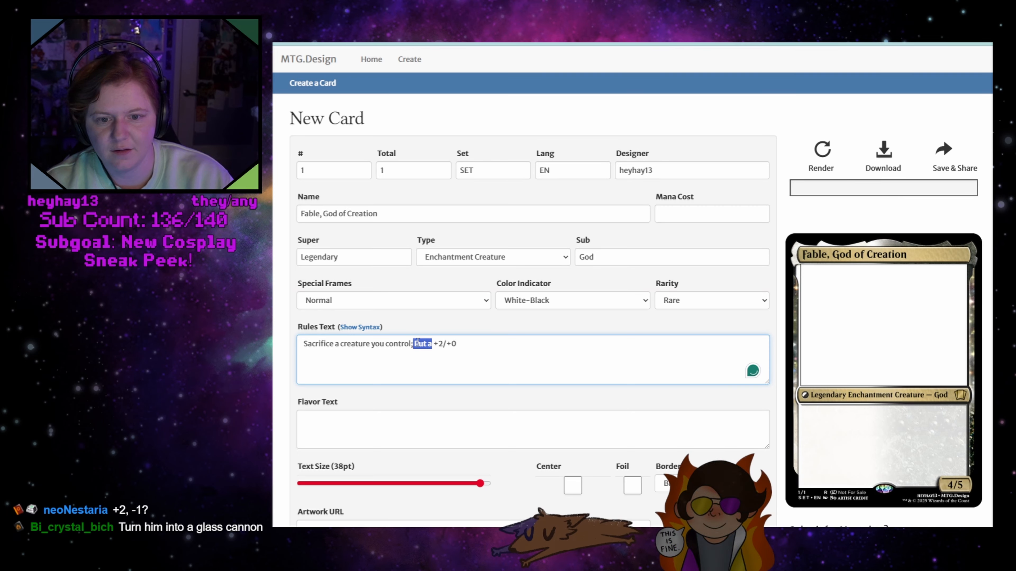
{"action": "type", "text": "Fable,"}
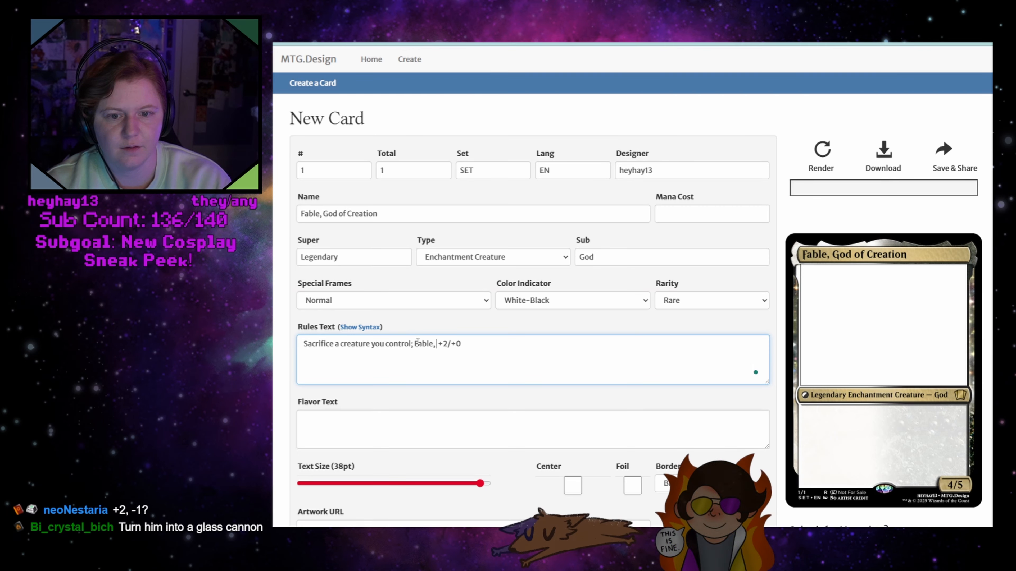
{"action": "type", "text": " Gos"}
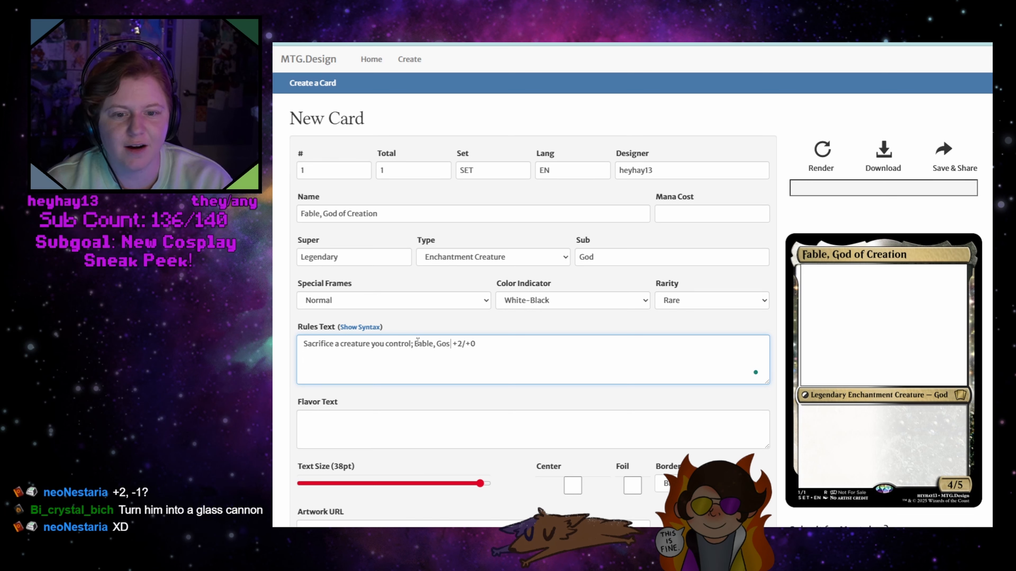
{"action": "key", "text": "BackSpace"}
{"action": "type", "text": "d of Crea"}
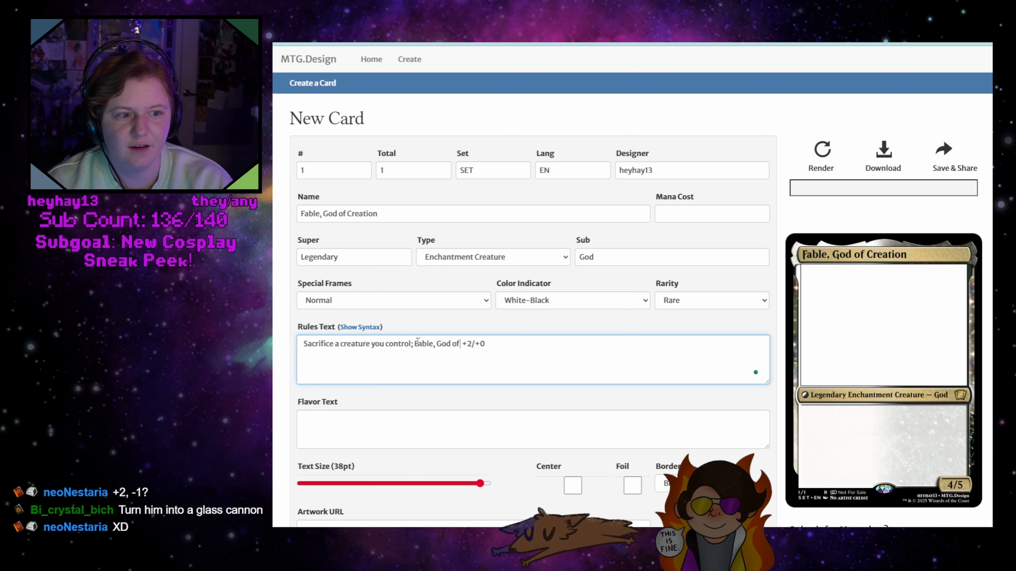
{"action": "type", "text": "tt"}
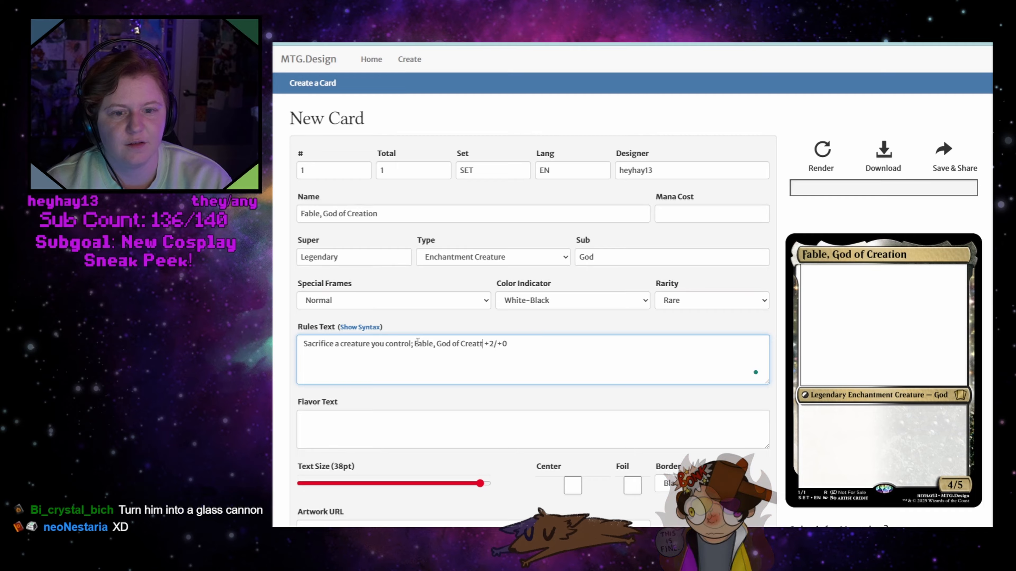
{"action": "key", "text": "BackSpace"}
{"action": "type", "text": "ion"}
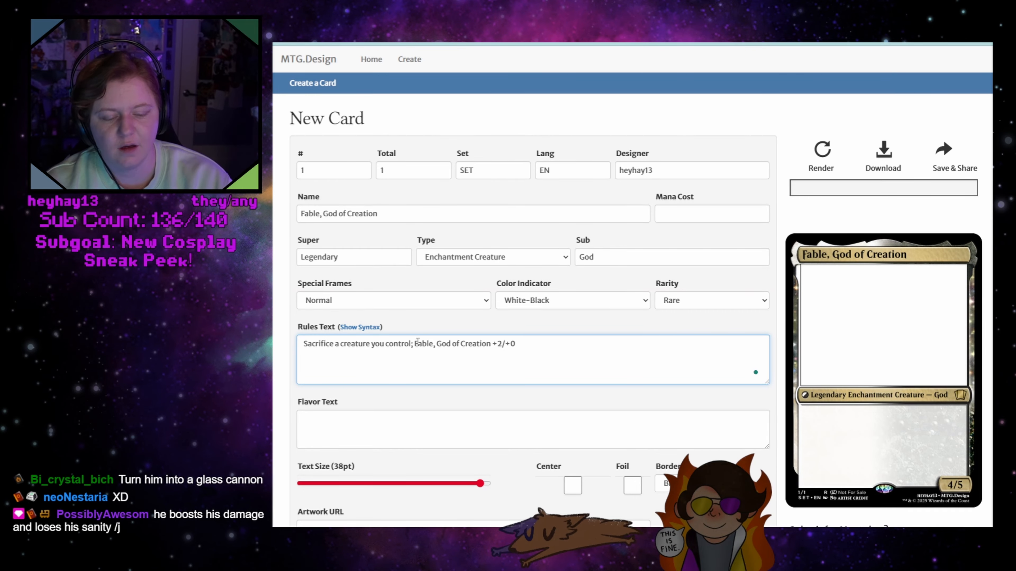
Add the keyword line "Indestructable" above the sacrifice ability in the rules text
{"action": "left_click", "coordinate": [304, 344]}
{"action": "key", "text": "Return"}
{"action": "key", "text": "Up"}
{"action": "type", "text": "Indes"}
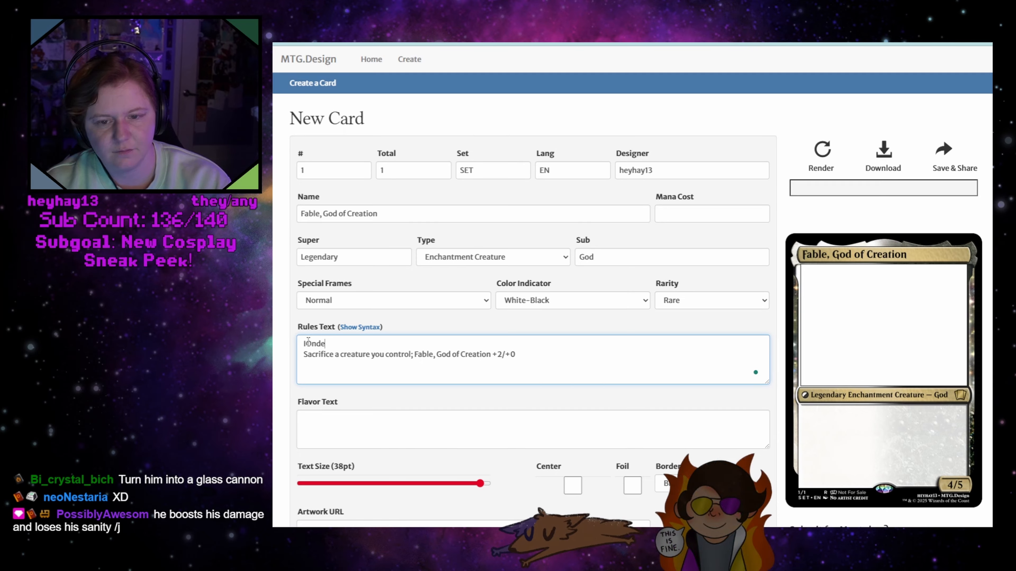
{"action": "key", "text": "BackSpace"}
{"action": "key", "text": "BackSpace"}
{"action": "key", "text": "BackSpace"}
{"action": "key", "text": "BackSpace"}
{"action": "type", "text": "ndestru"}
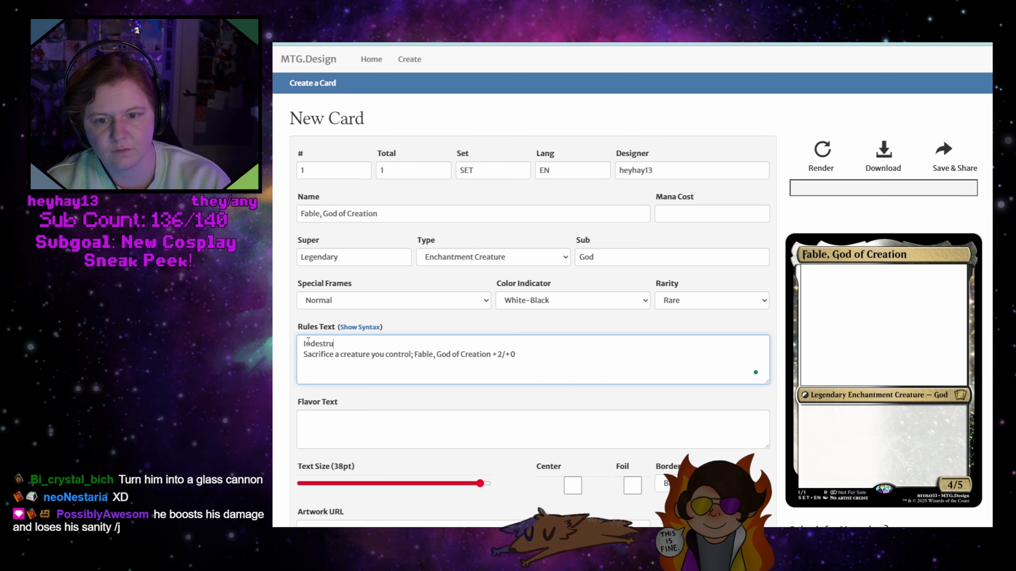
{"action": "type", "text": "ctable"}
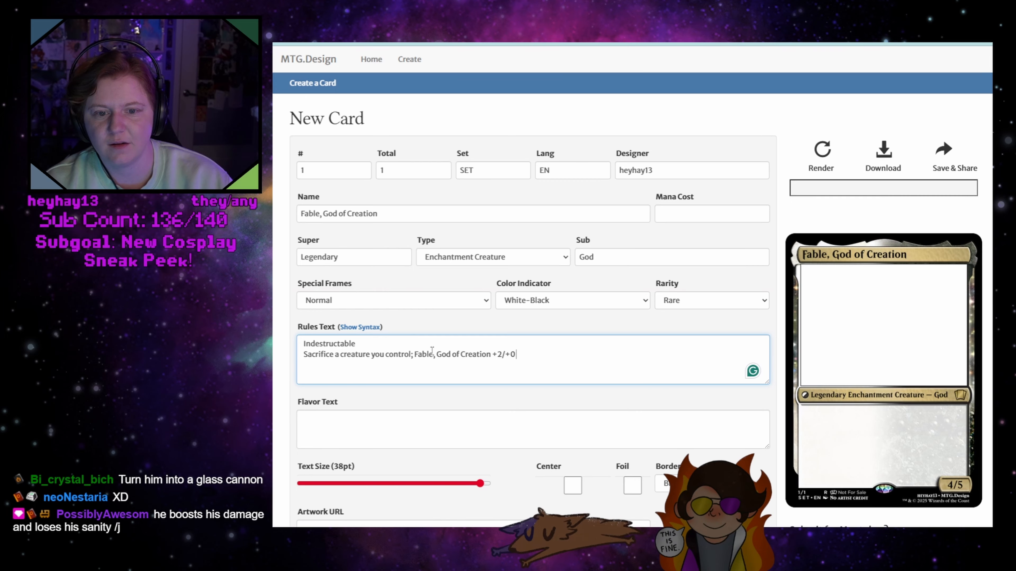
Complete the sacrifice ability's effect to read "Fable, God of Creation gains +2/+0 until end of turn"
{"action": "left_click", "coordinate": [492, 352]}
{"action": "type", "text": "gains"}
{"action": "left_click", "coordinate": [550, 355]}
{"action": "type", "text": "until end of turn"}
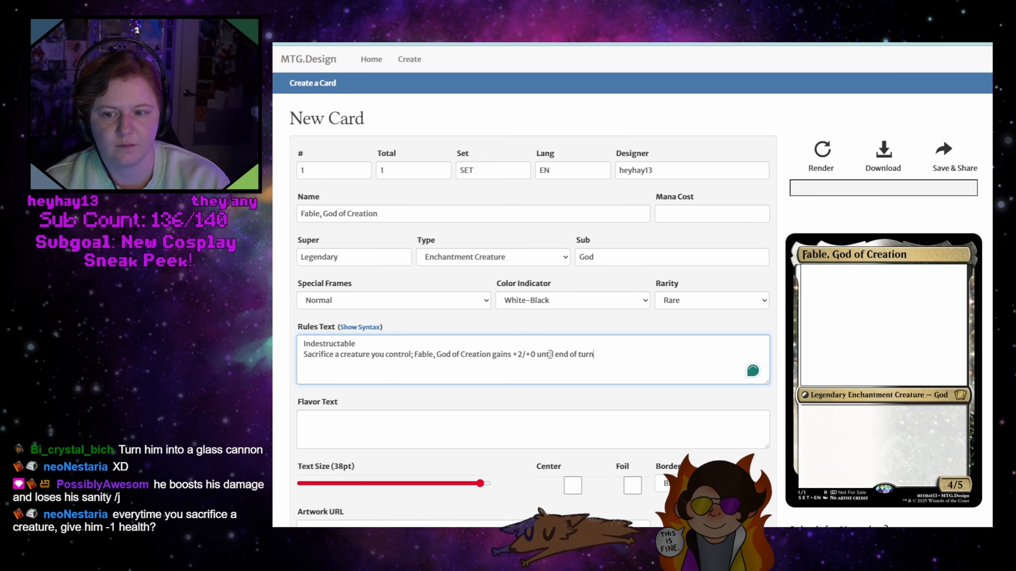
{"action": "mouse_move", "coordinate": [561, 355]}
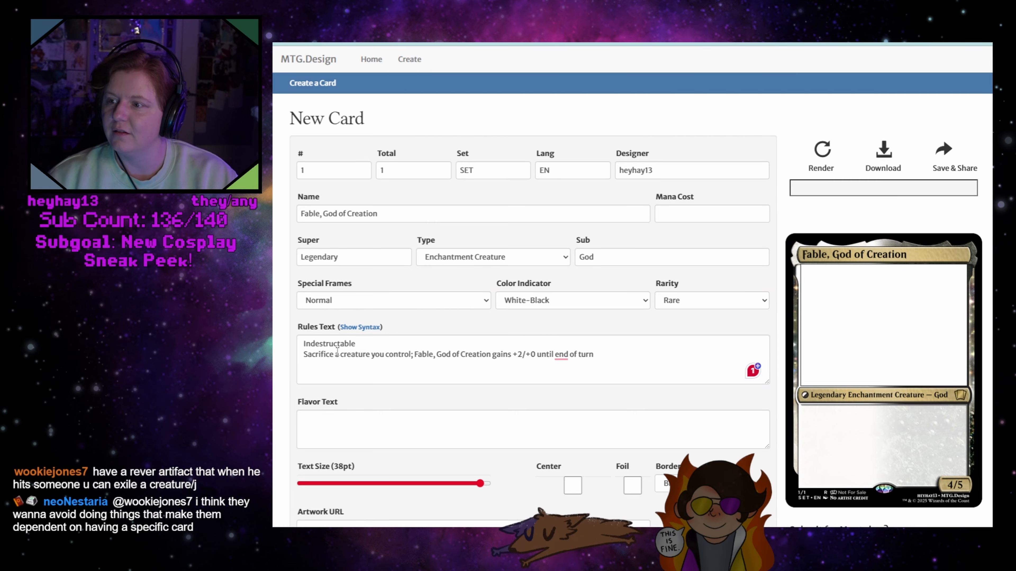
Reword the ability's cost as "Sacrifice another creature:" with a colon instead of the semicolon
{"action": "left_click_drag", "start_coordinate": [337, 354], "coordinate": [410, 351]}
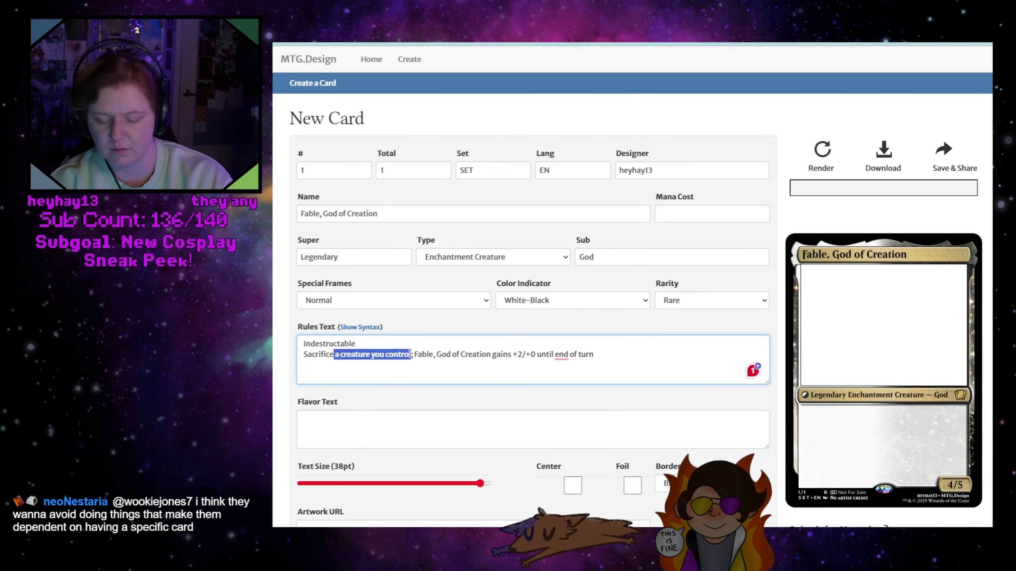
{"action": "type", "text": "an"}
{"action": "key", "text": "BackSpace"}
{"action": "key", "text": "BackSpace"}
{"action": "type", "text": "another"}
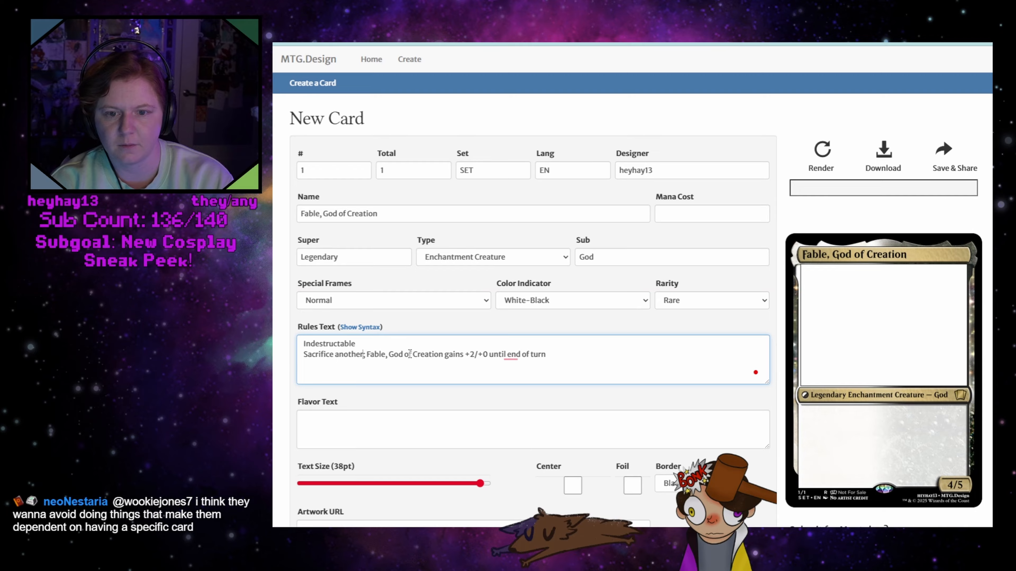
{"action": "type", "text": " creature"}
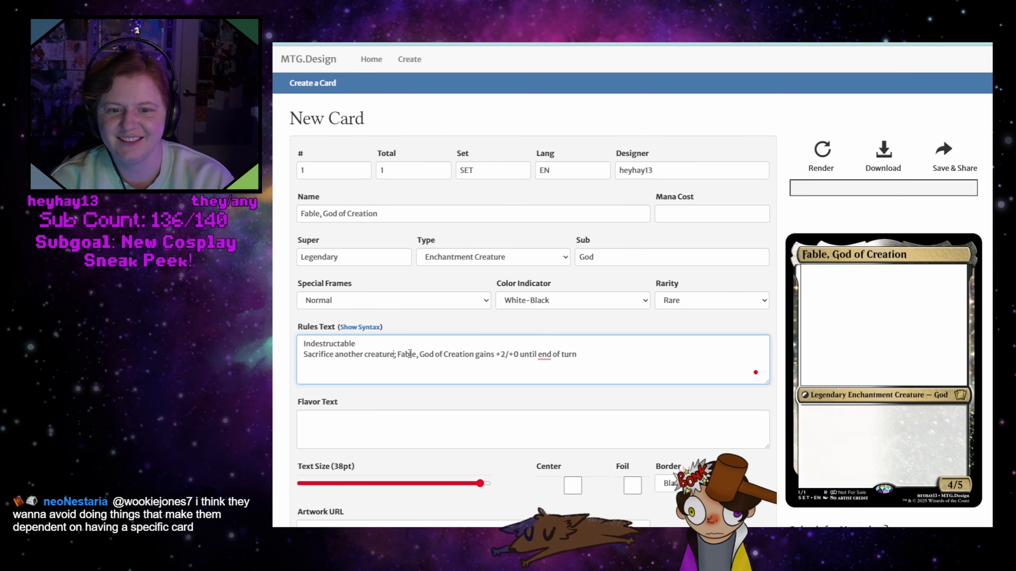
{"action": "key", "text": "BackSpace"}
{"action": "type", "text": ":"}
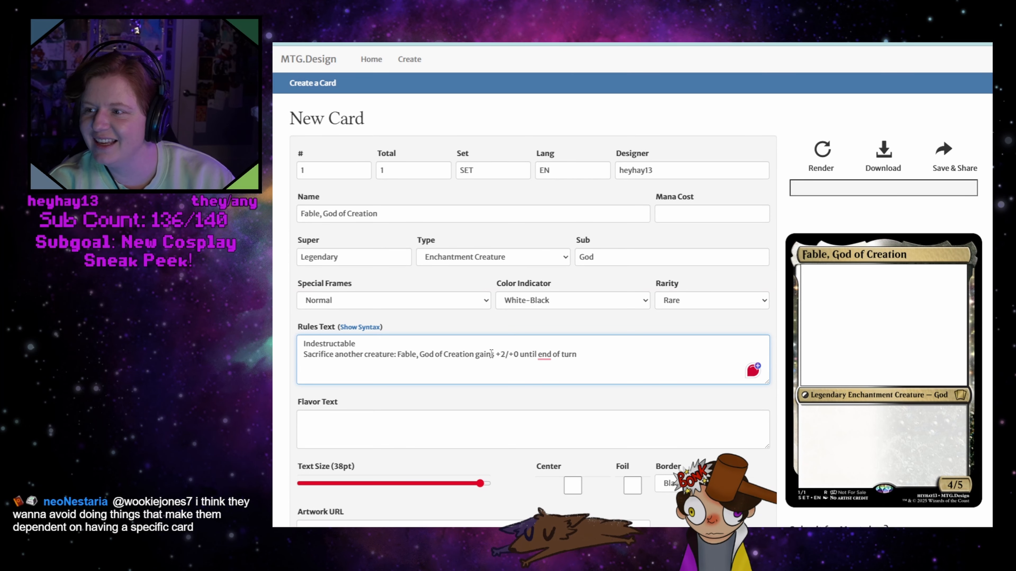
Replace "gains" with "gets" in the sacrifice ability and render the card
{"action": "double_click", "coordinate": [483, 354]}
{"action": "type", "text": "gets"}
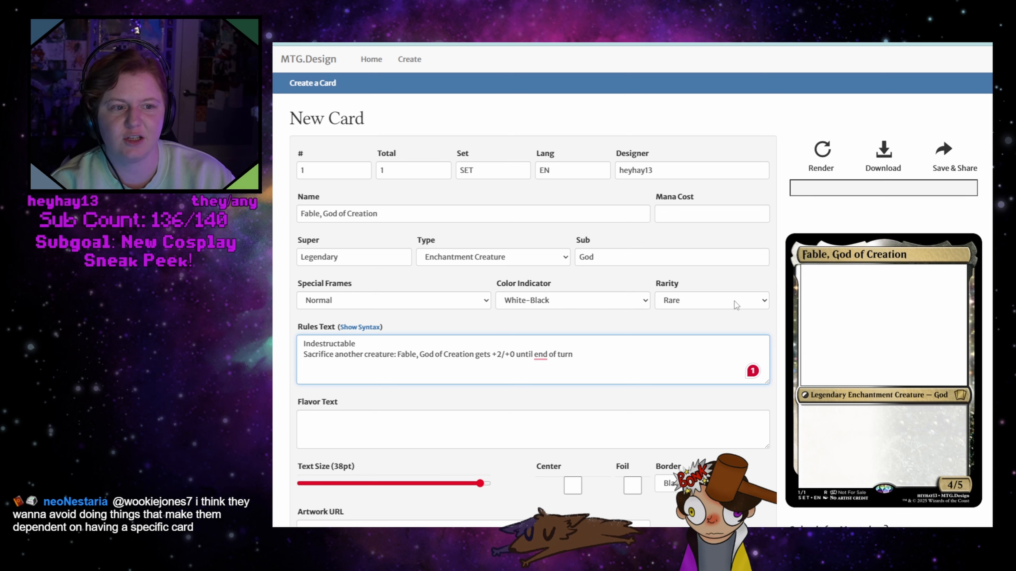
{"action": "left_click", "coordinate": [826, 163]}
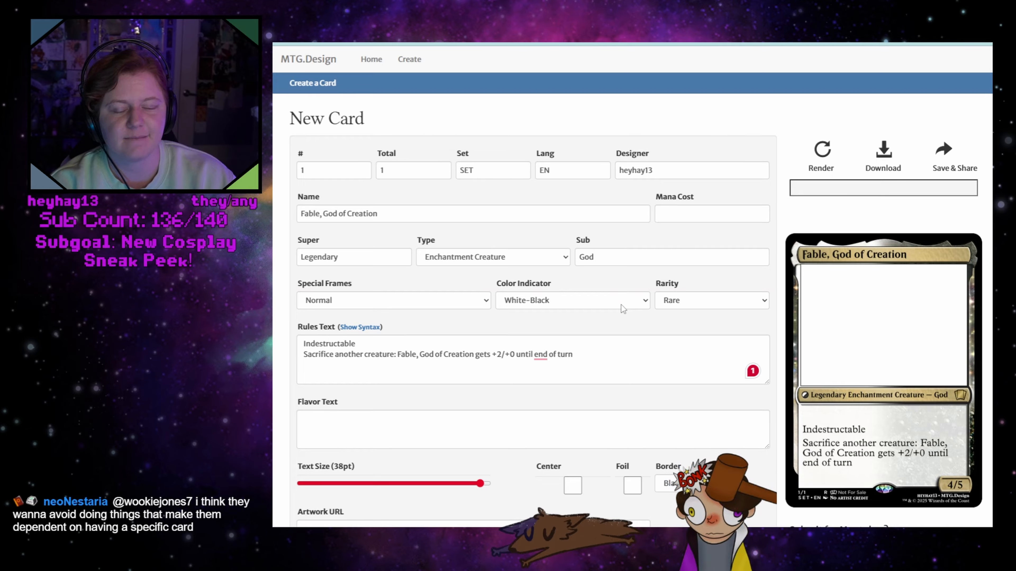
Add ", Hexproof" to the keyword line of the rules text
{"action": "left_click", "coordinate": [599, 352]}
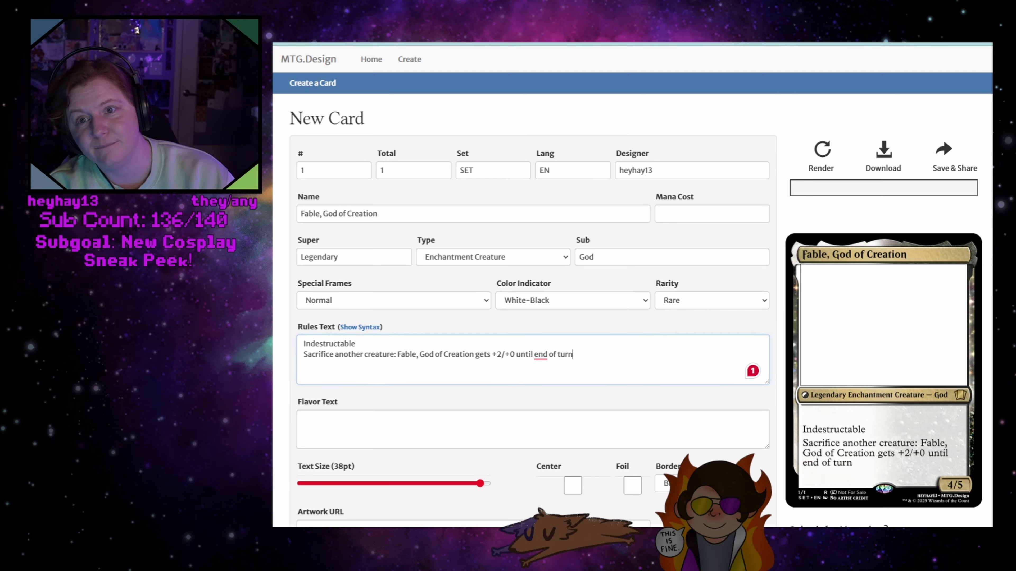
{"action": "left_click", "coordinate": [370, 343]}
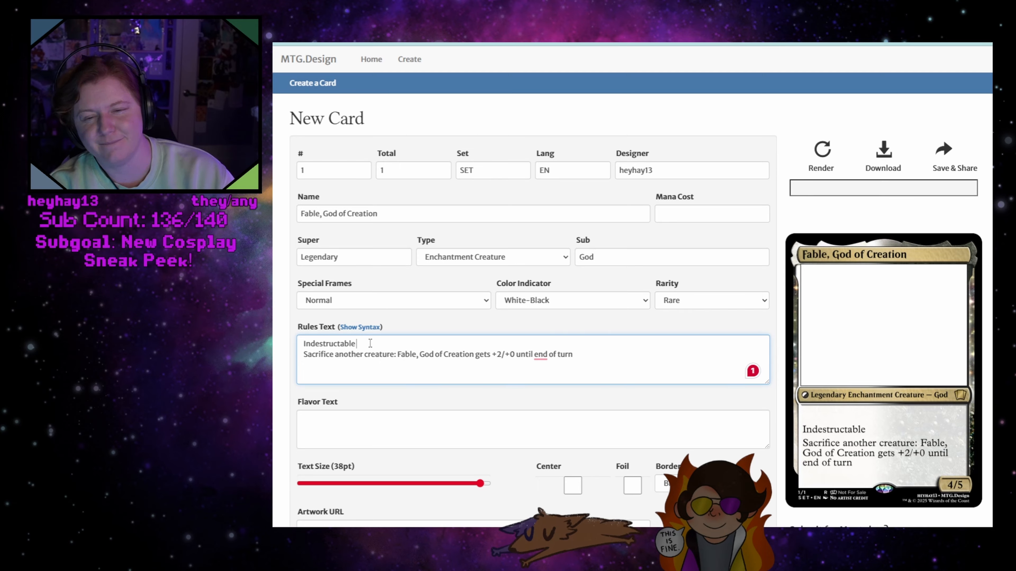
{"action": "type", "text": ", He"}
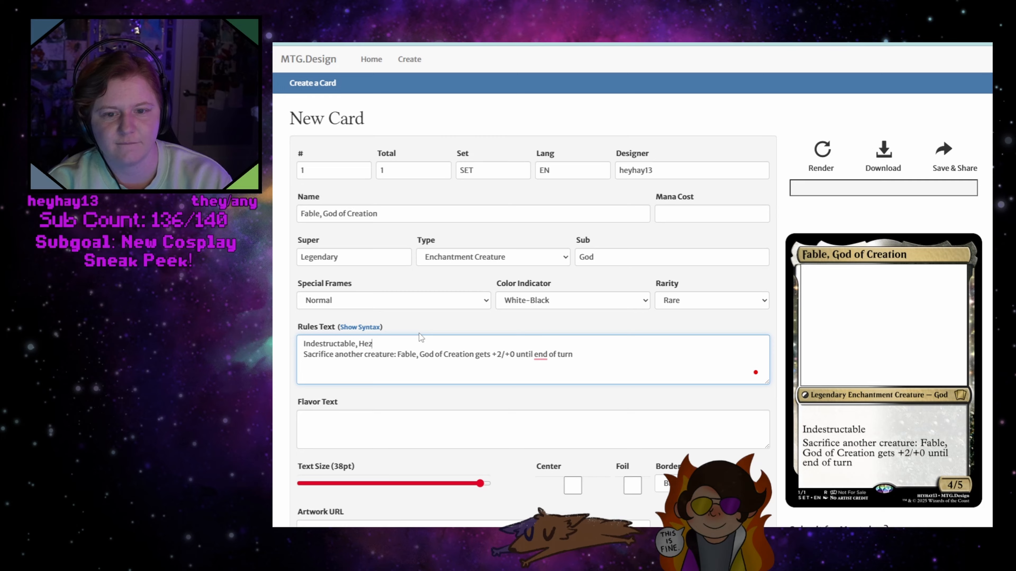
{"action": "type", "text": "xpro"}
{"action": "type", "text": "od"}
{"action": "key", "text": "BackSpace"}
{"action": "type", "text": "f"}
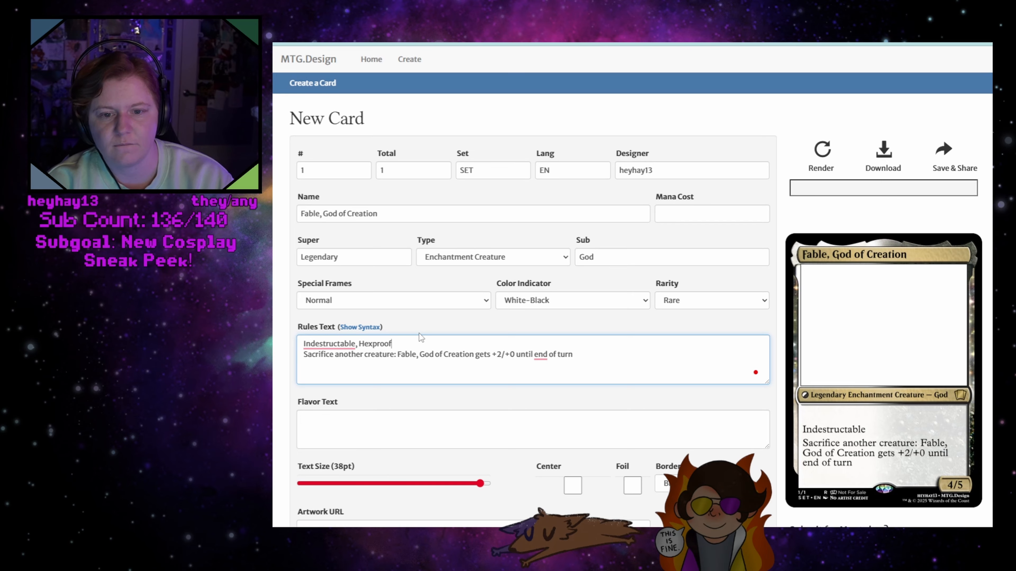
Correct the misspelled keyword to "Indestructible" using the spelling suggestion
{"action": "right_click", "coordinate": [340, 343]}
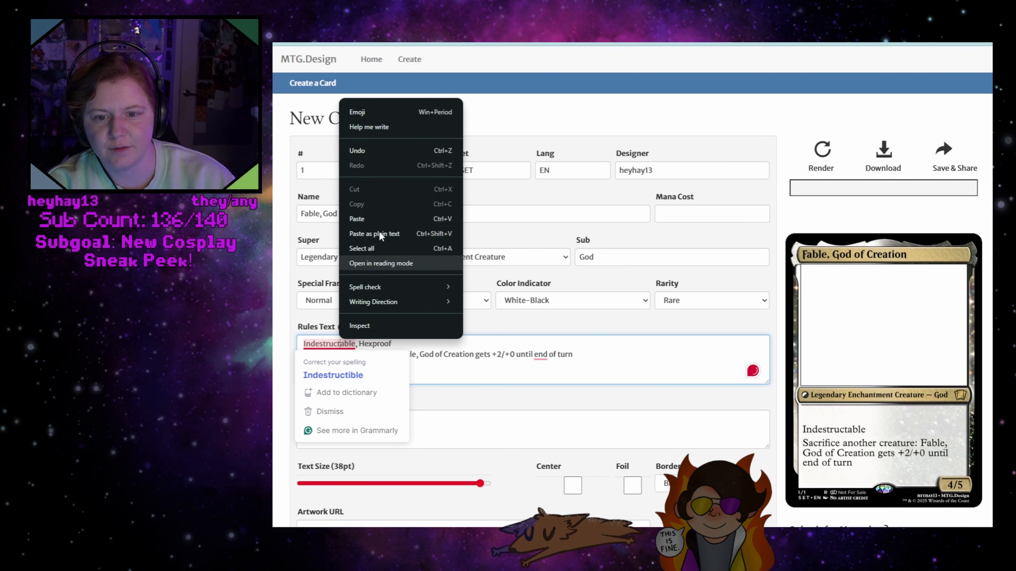
{"action": "left_click", "coordinate": [328, 345]}
{"action": "right_click", "coordinate": [328, 345]}
{"action": "left_click", "coordinate": [334, 374]}
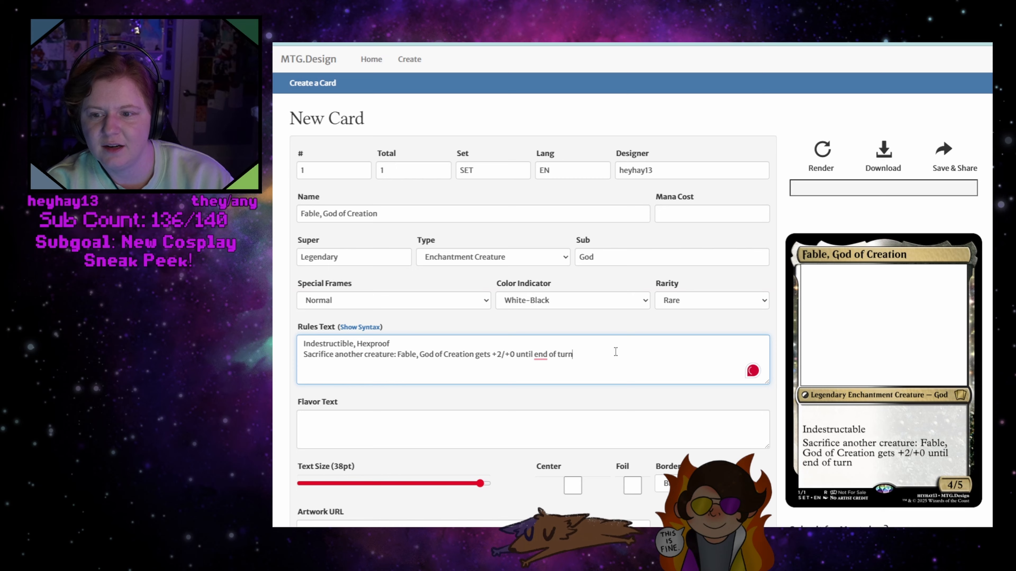
Start a third line in the rules text with the keyword "Escape"
{"action": "key", "text": "Return"}
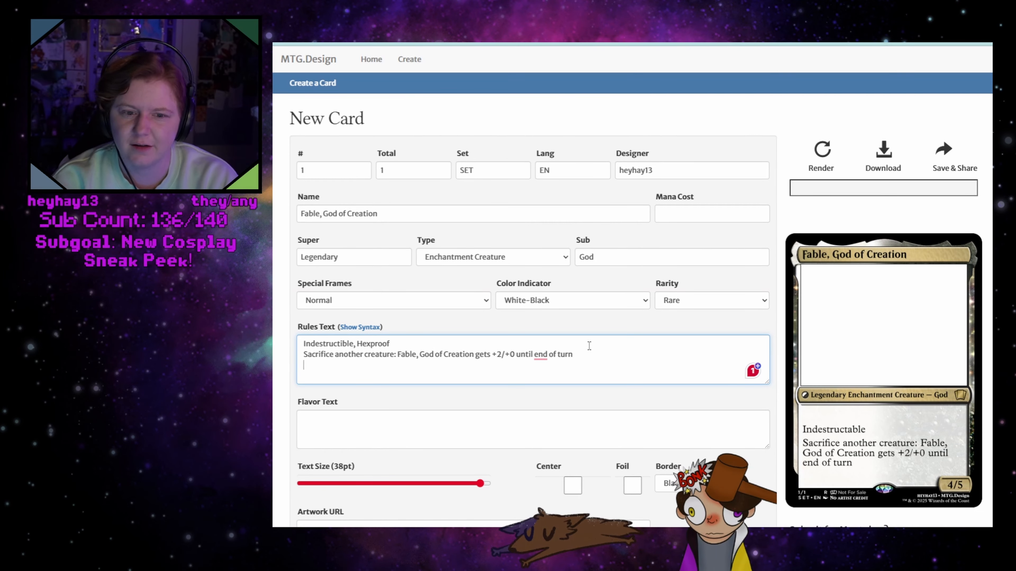
{"action": "key", "text": "Return"}
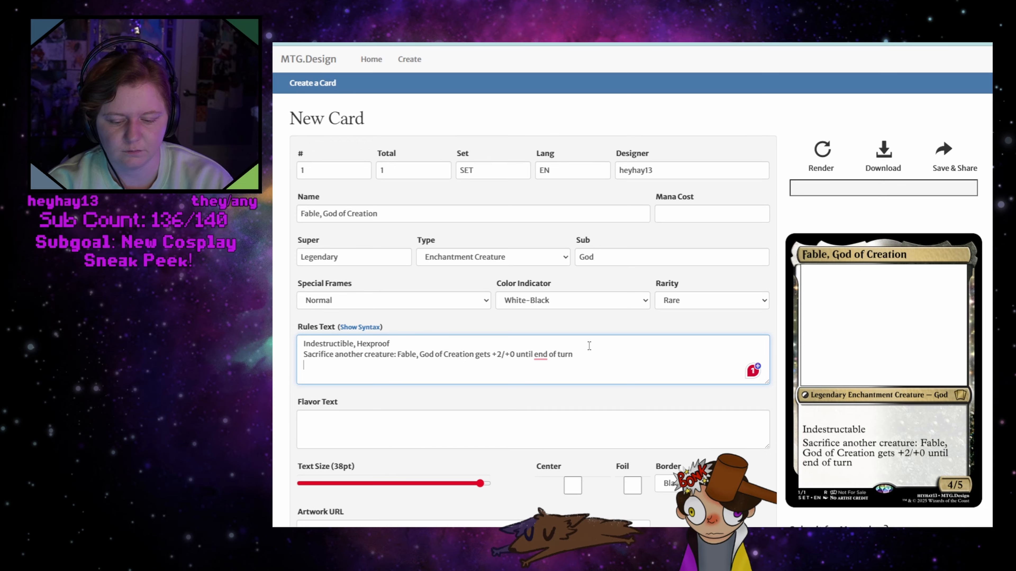
{"action": "type", "text": "Escape"}
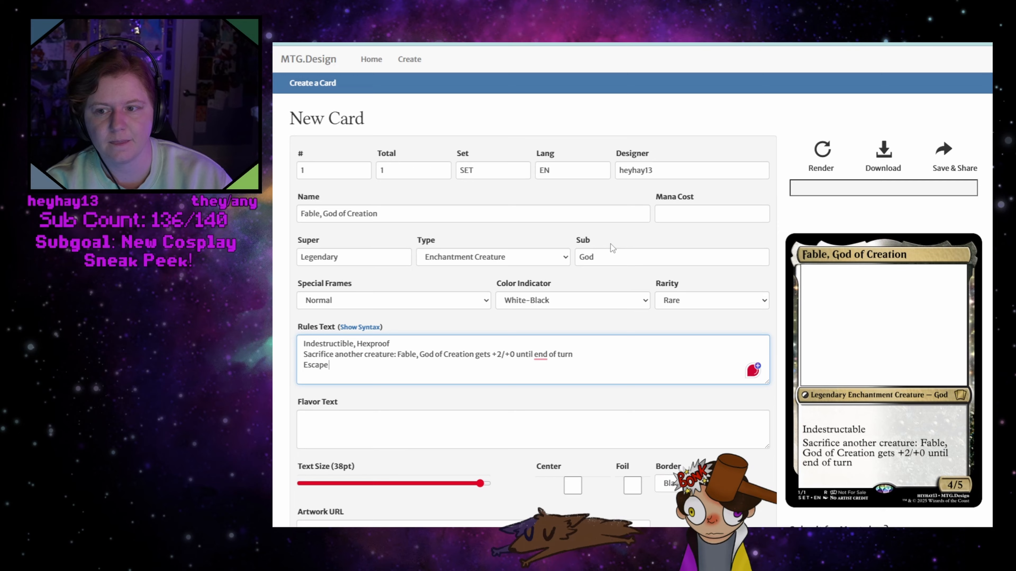
{"action": "left_click", "coordinate": [391, 537]}
{"action": "left_click", "coordinate": [451, 488]}
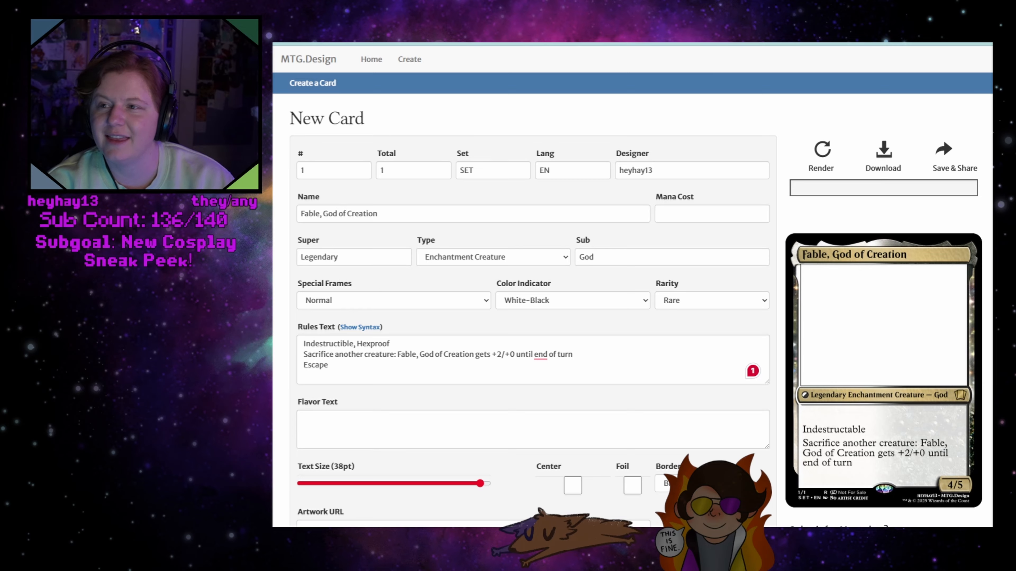
Change the card's type to Creature
{"action": "left_click", "coordinate": [329, 365]}
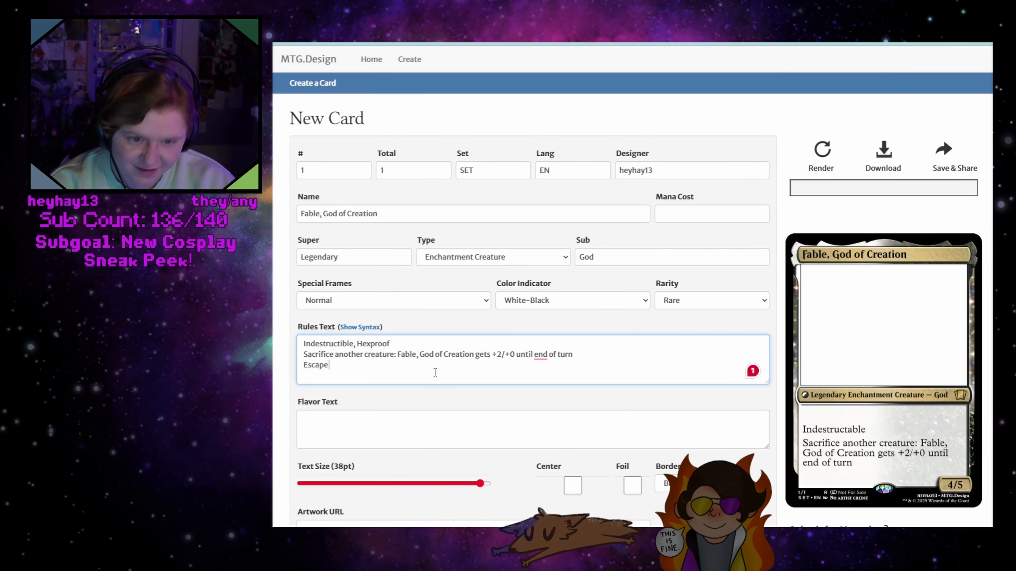
{"action": "left_click", "coordinate": [479, 258]}
{"action": "left_click", "coordinate": [450, 396]}
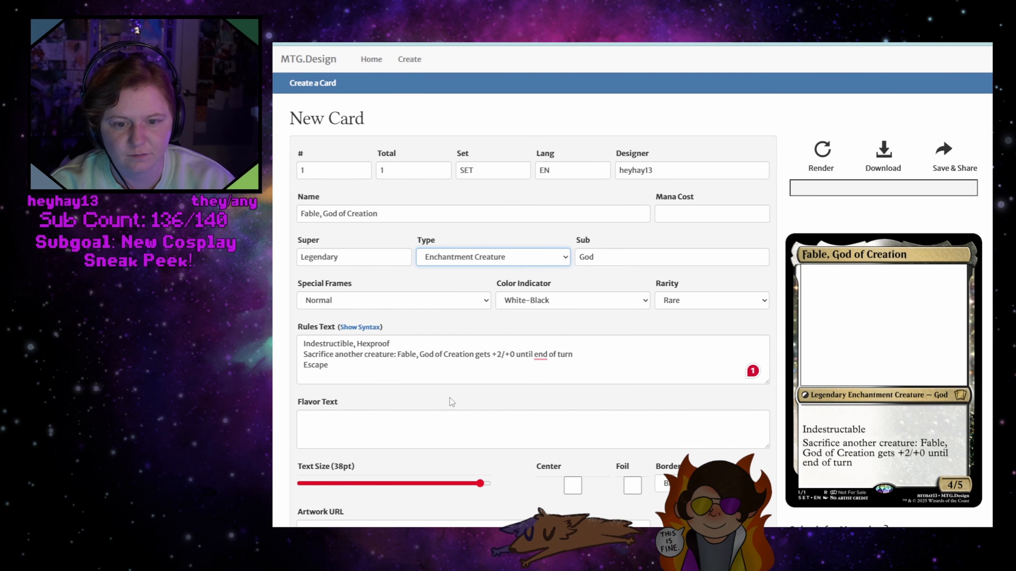
Enter "B B B" as the cost after "Escape" in the rules text
{"action": "left_click", "coordinate": [389, 375]}
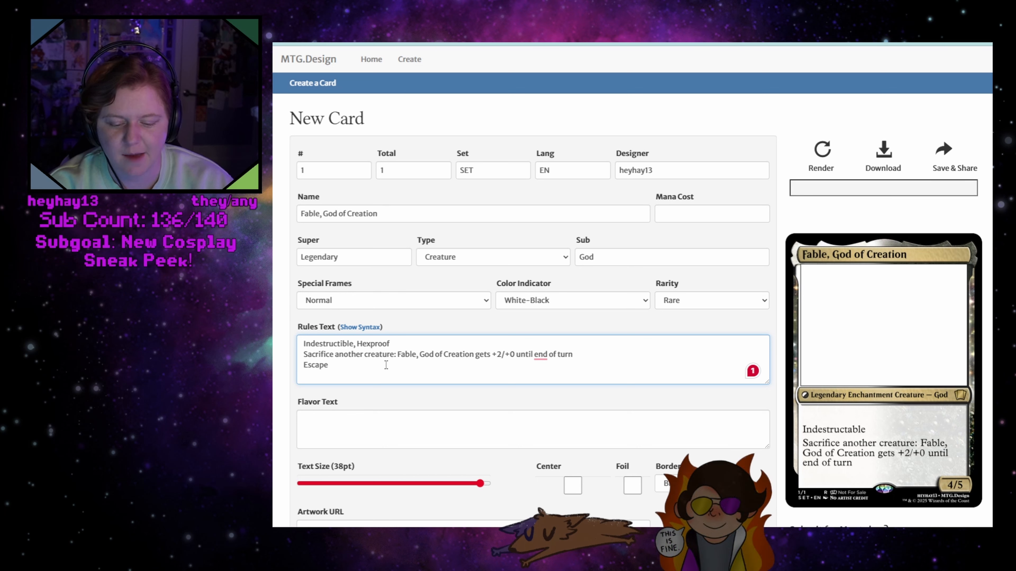
{"action": "type", "text": "B"}
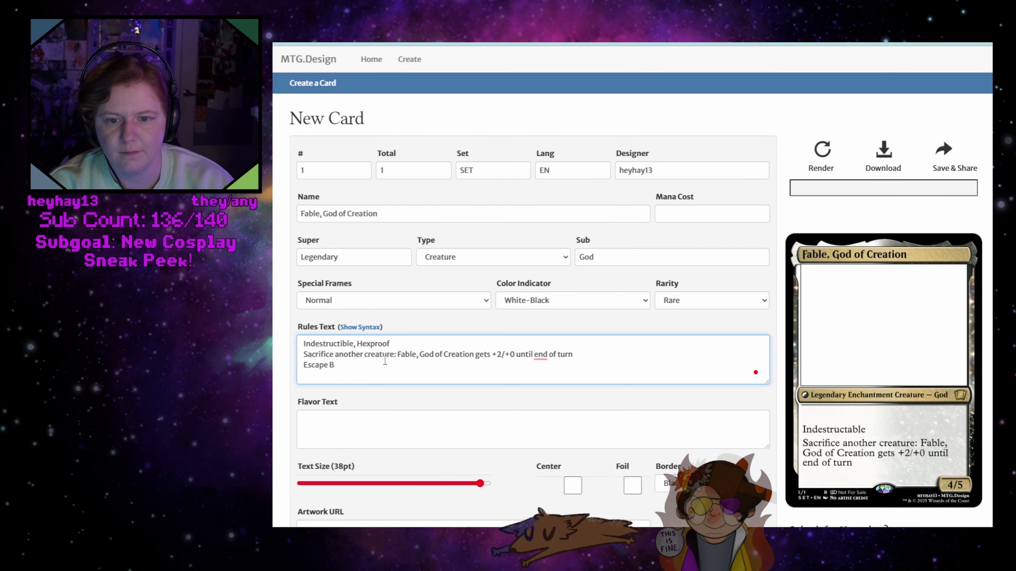
{"action": "key", "text": "Left"}
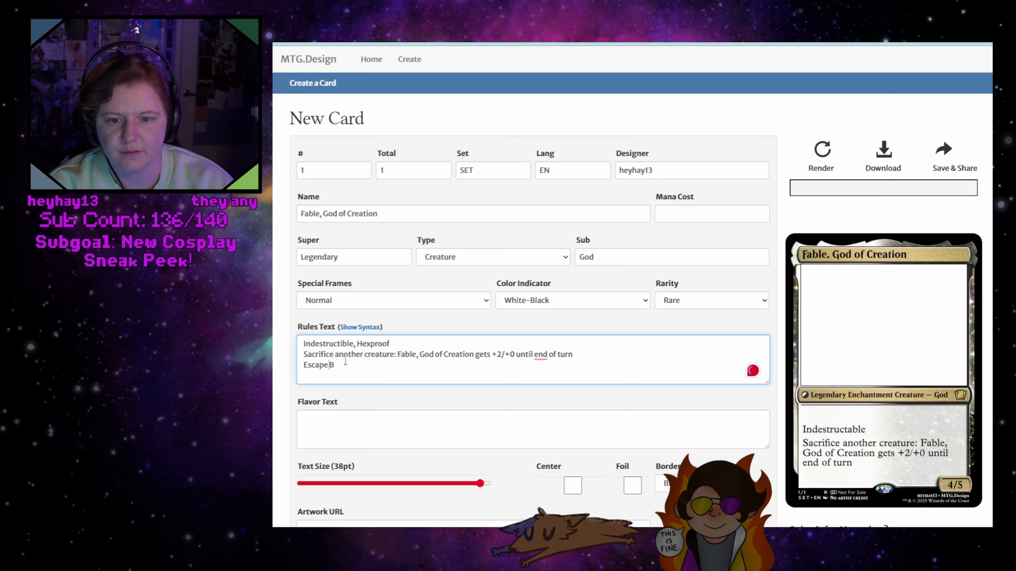
{"action": "left_click", "coordinate": [364, 363]}
{"action": "type", "text": "B B"}
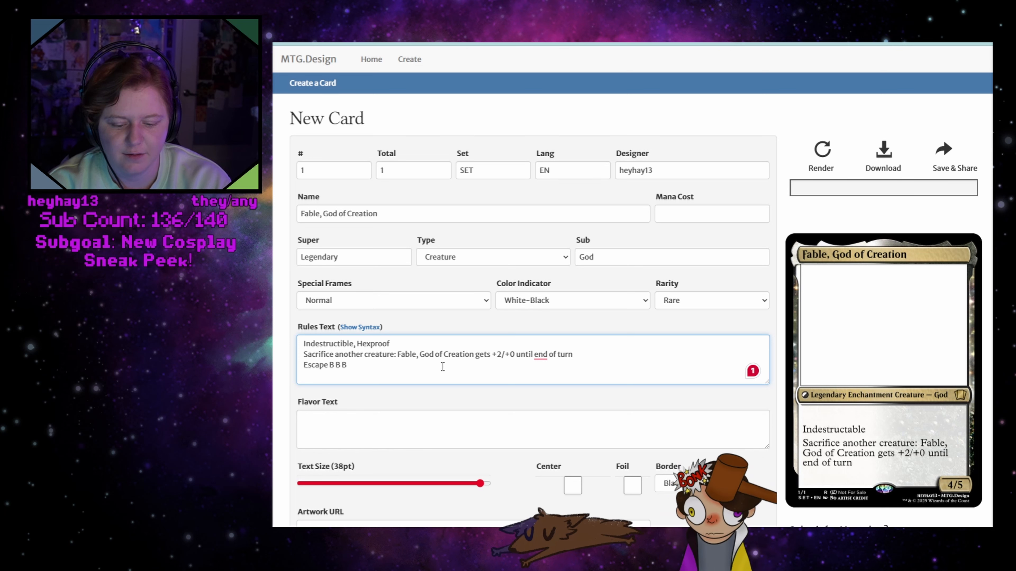
Continue the Escape line of the rules text with "Return Fable, God of Creation" after the cost
{"action": "type", "text": "Return Fable, Cod of Crea"}
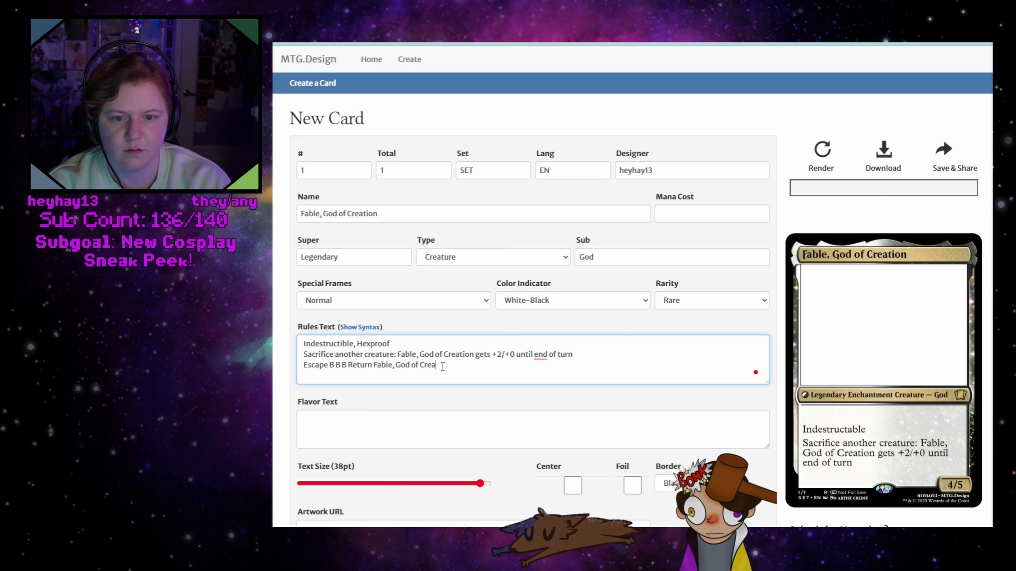
{"action": "type", "text": "tion to the batte"}
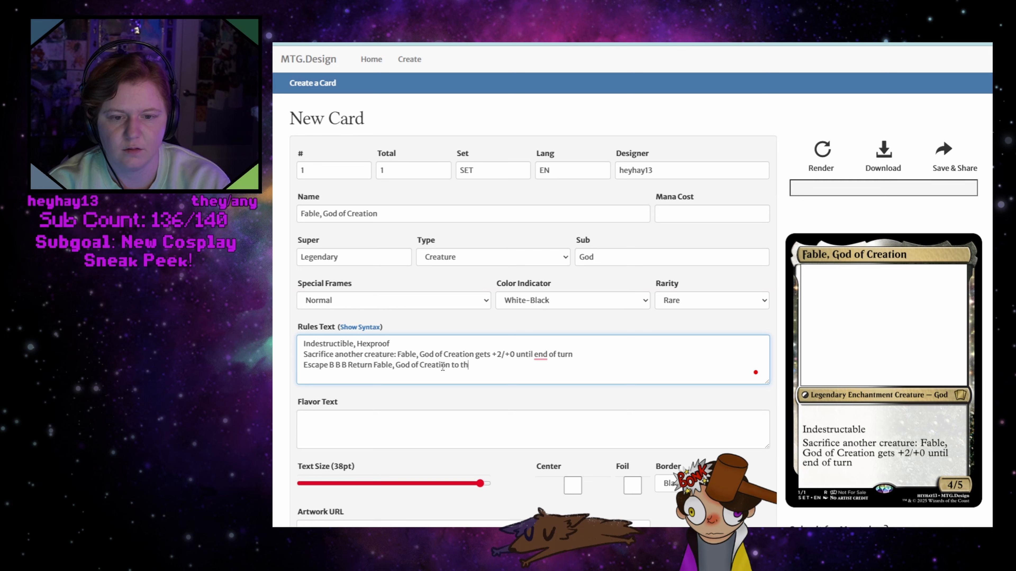
Add "to the battlefield" to the Escape line and insert a comma after "Creation"
{"action": "key", "text": "BackSpace"}
{"action": "type", "text": "lefiedl"}
{"action": "key", "text": "BackSpace"}
{"action": "key", "text": "BackSpace"}
{"action": "type", "text": "ld"}
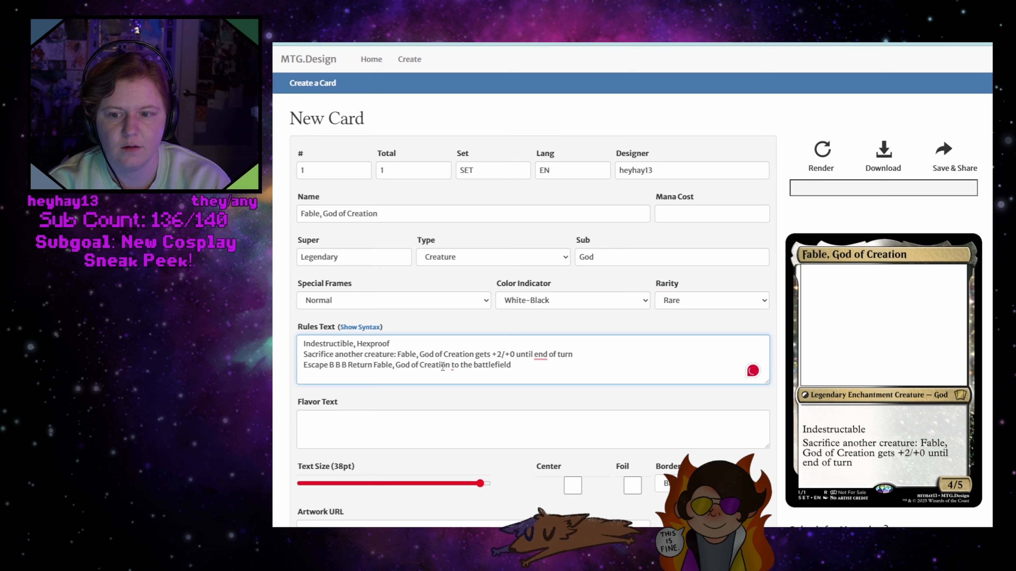
{"action": "left_click", "coordinate": [455, 366]}
{"action": "left_click", "coordinate": [473, 398]}
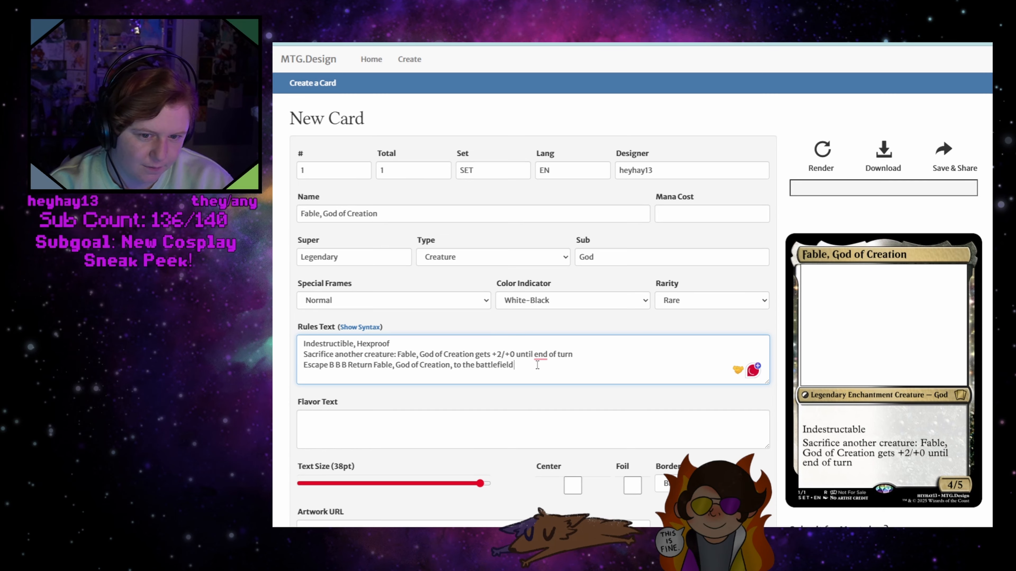
{"action": "type", "text": "without"}
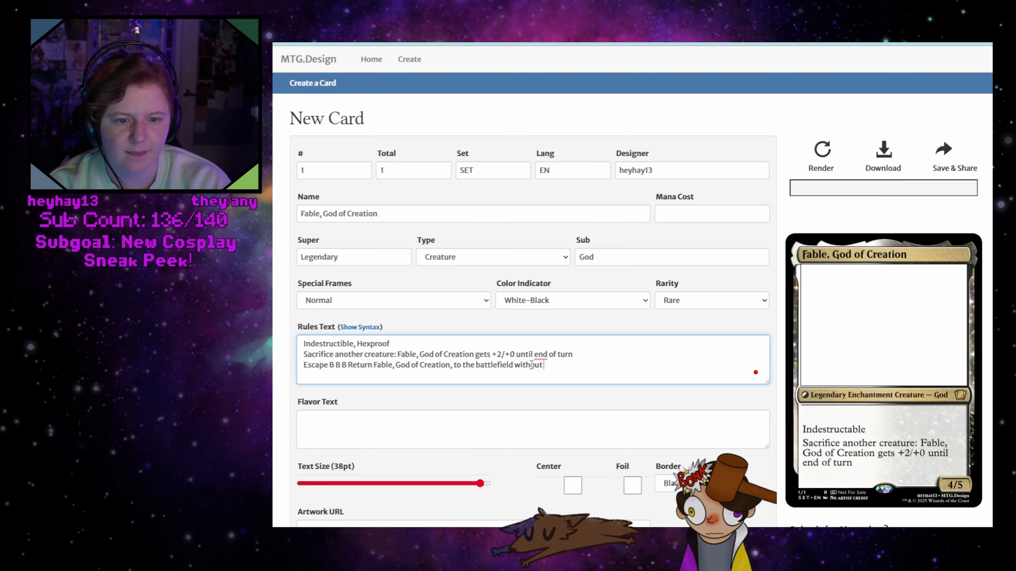
{"action": "key", "text": "BackSpace"}
{"action": "key", "text": "BackSpace"}
{"action": "key", "text": "BackSpace"}
{"action": "key", "text": "BackSpace"}
{"action": "key", "text": "BackSpace"}
{"action": "key", "text": "BackSpace"}
{"action": "key", "text": "BackSpace"}
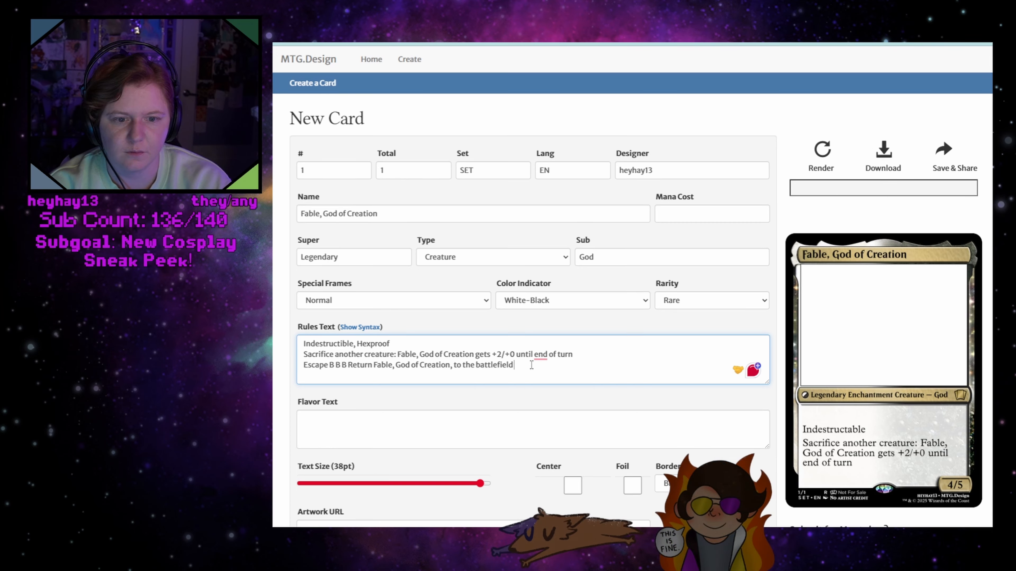
{"action": "type", "text": "without "}
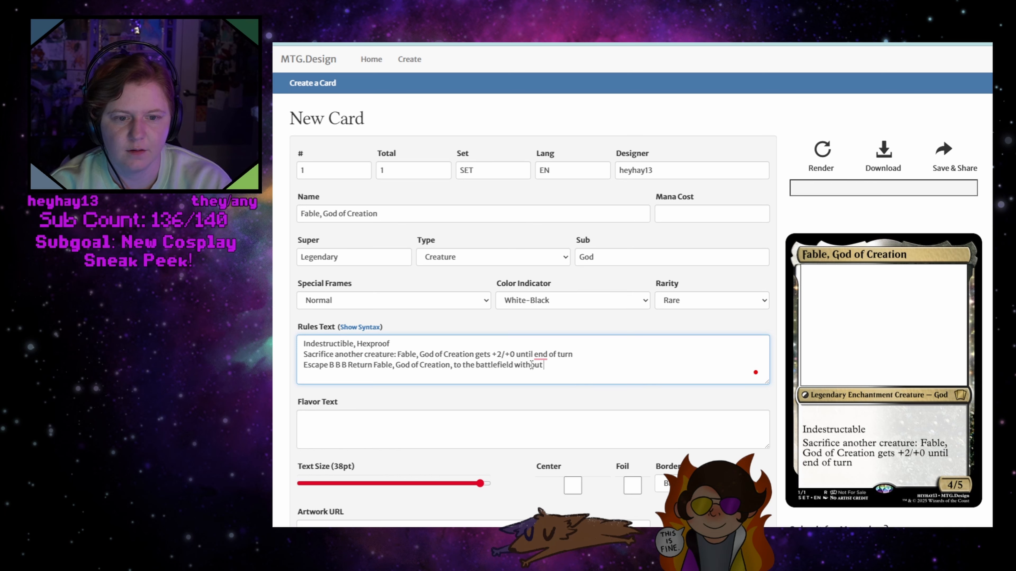
{"action": "type", "text": "indesu"}
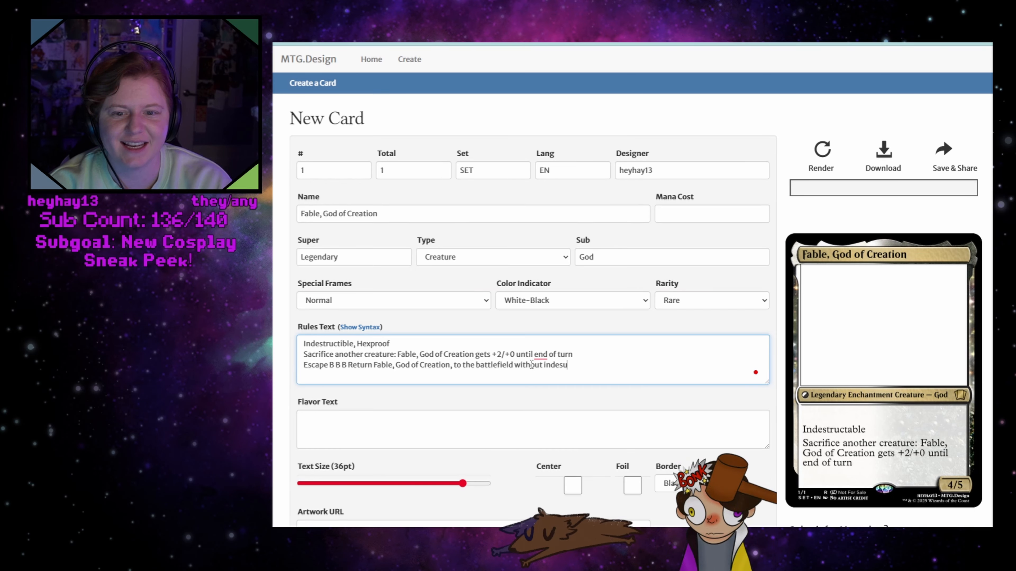
{"action": "key", "text": "BackSpace"}
{"action": "key", "text": "BackSpace"}
{"action": "key", "text": "BackSpace"}
{"action": "key", "text": "BackSpace"}
{"action": "key", "text": "BackSpace"}
{"action": "key", "text": "BackSpace"}
{"action": "key", "text": "BackSpace"}
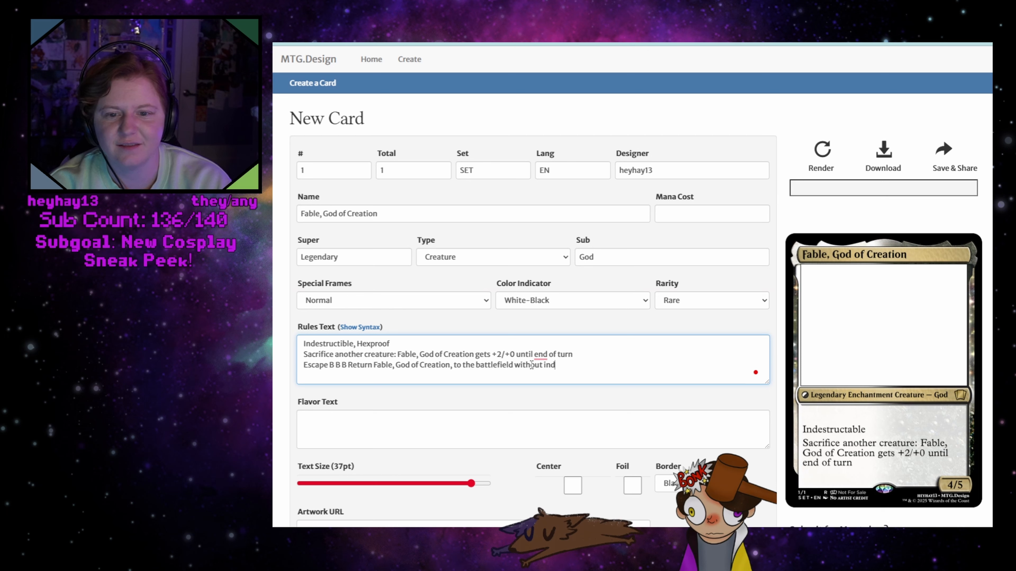
{"action": "key", "text": "BackSpace"}
{"action": "key", "text": "BackSpace"}
{"action": "key", "text": "BackSpace"}
{"action": "key", "text": "BackSpace"}
{"action": "key", "text": "BackSpace"}
{"action": "key", "text": "BackSpace"}
{"action": "key", "text": "BackSpace"}
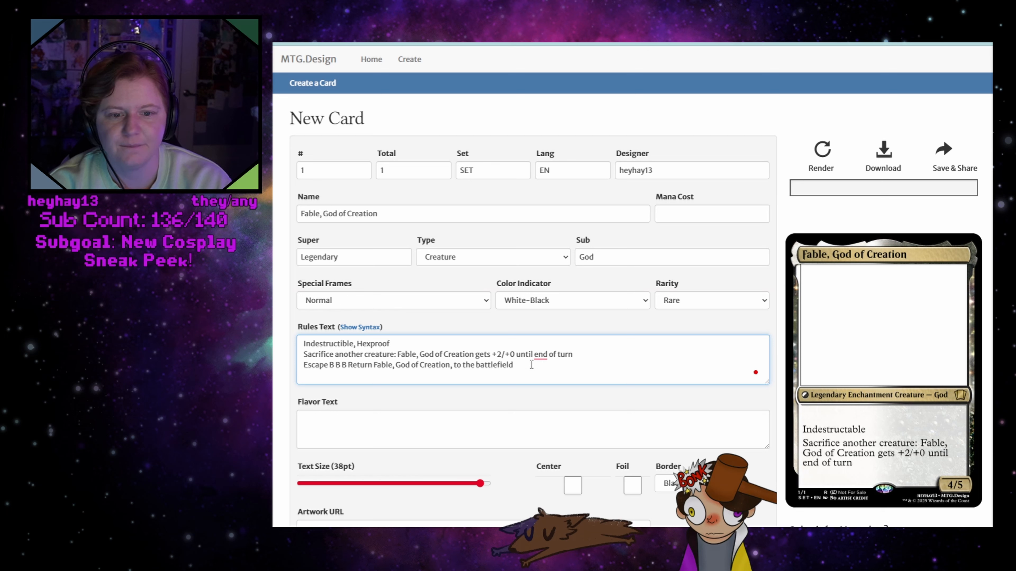
Finish the Escape line with "and loses indestructible" and render the card
{"action": "type", "text": "and ioses i"}
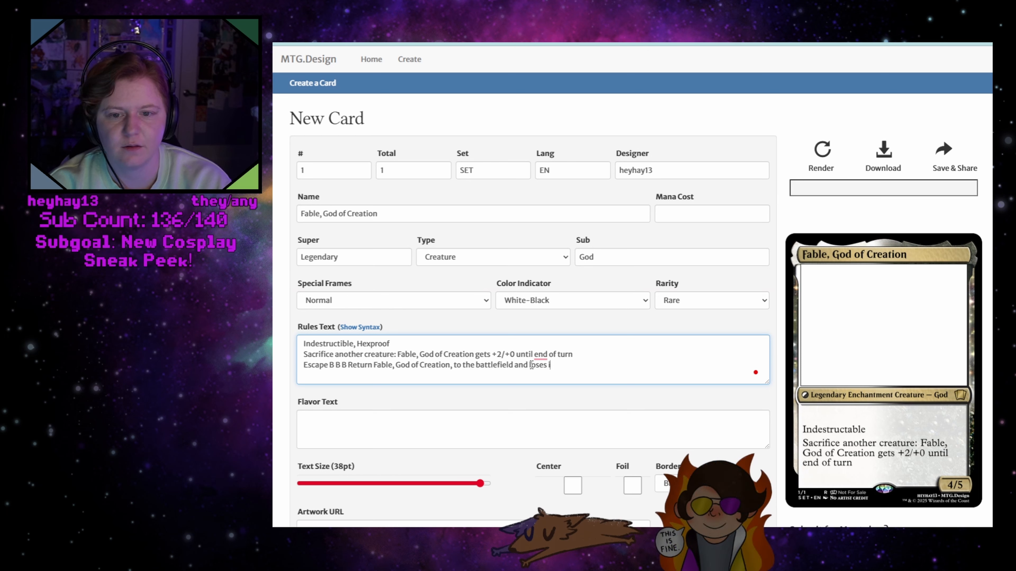
{"action": "type", "text": "ndestructible"}
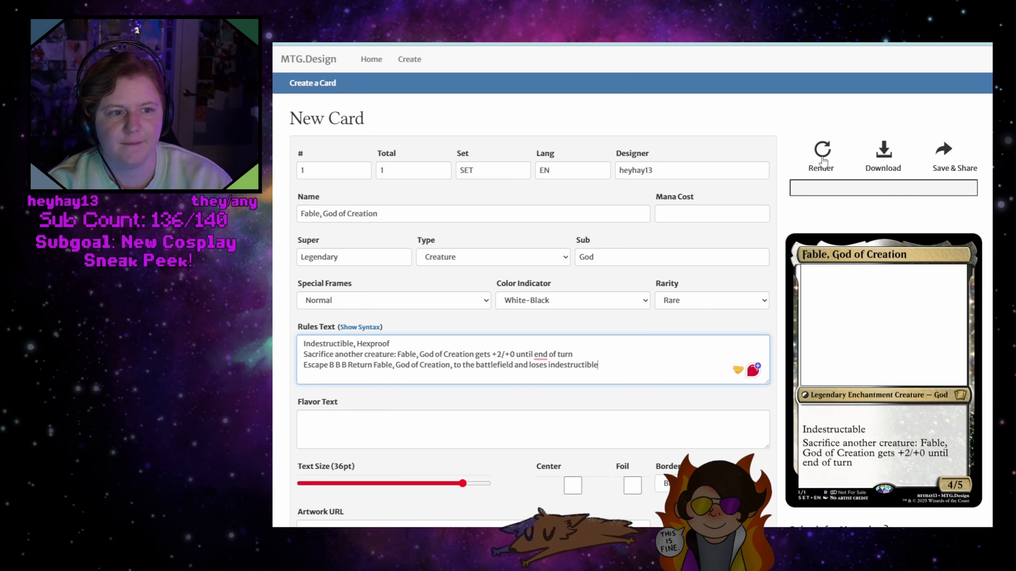
{"action": "left_click", "coordinate": [823, 159]}
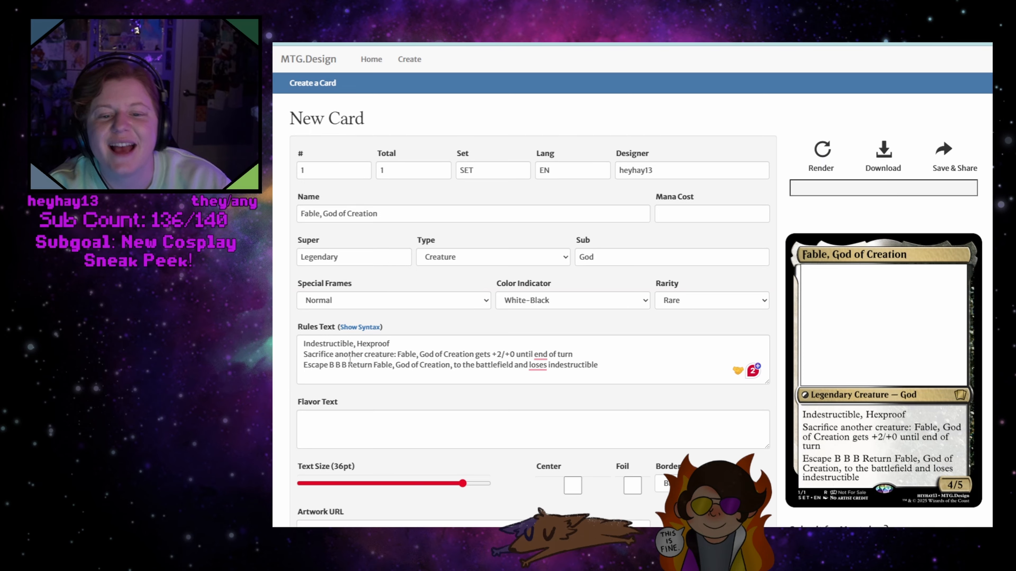
Show the rules text syntax help to check how mana symbols are written
{"action": "left_click_drag", "start_coordinate": [347, 365], "coordinate": [330, 365]}
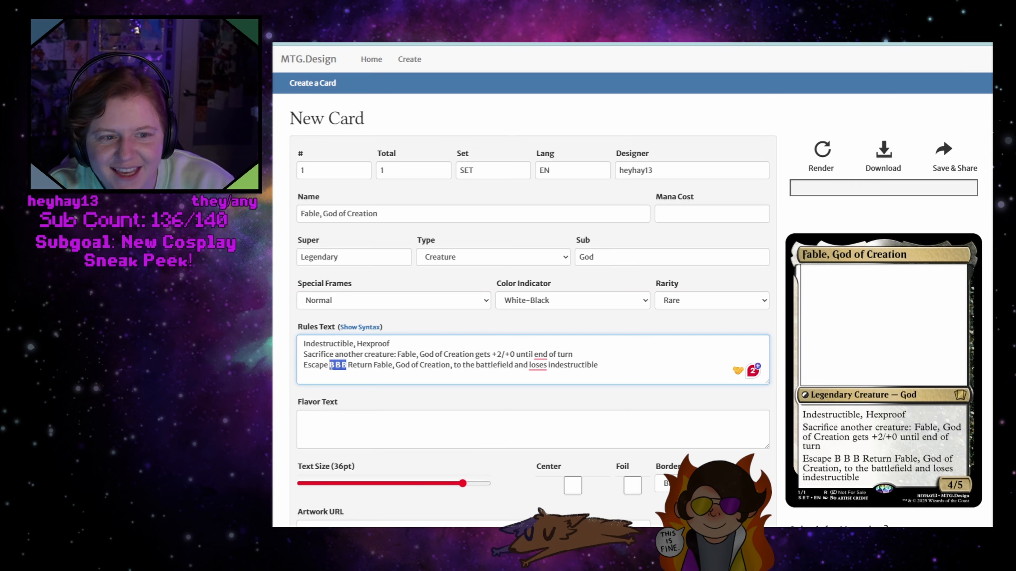
{"action": "left_click", "coordinate": [332, 364]}
{"action": "left_click", "coordinate": [351, 327]}
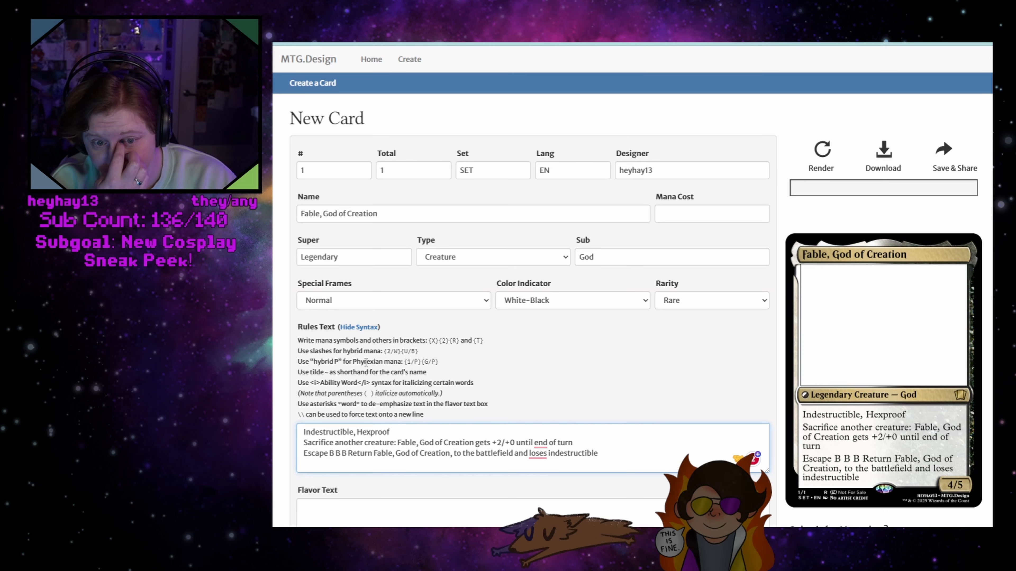
Rewrite the Escape cost with bracketed mana symbols as "{B} {B} {B}" and render the card
{"action": "left_click", "coordinate": [304, 454]}
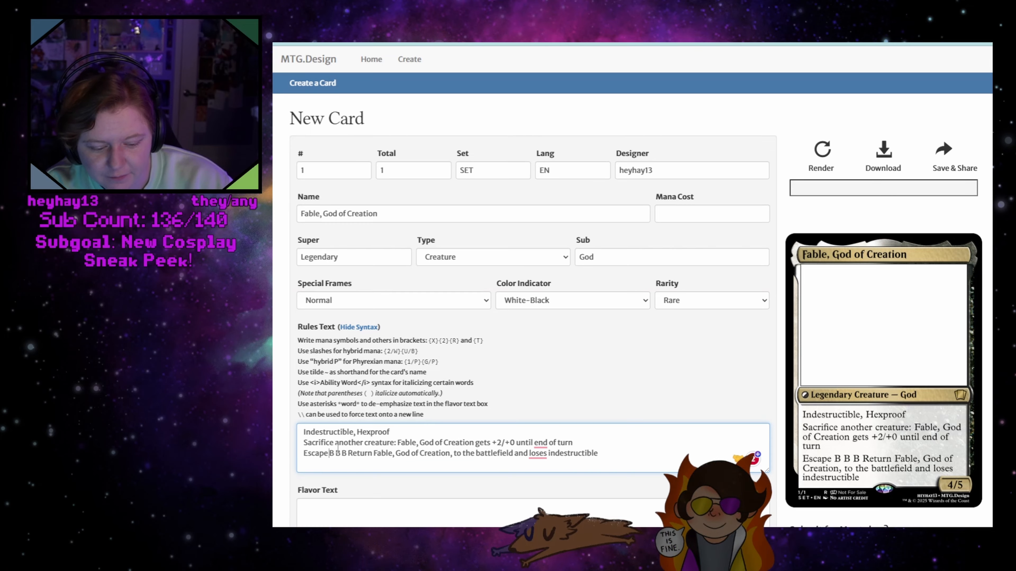
{"action": "type", "text": "{B}"}
{"action": "key", "text": "shift+Left"}
{"action": "key", "text": "shift+Left"}
{"action": "key", "text": "shift+Left"}
{"action": "key", "text": "ctrl+c"}
{"action": "key", "text": "Right"}
{"action": "key", "text": "Right"}
{"action": "key", "text": "Delete"}
{"action": "key", "text": "ctrl+v"}
{"action": "key", "text": "Right"}
{"action": "key", "text": "Delete"}
{"action": "key", "text": "ctrl+v"}
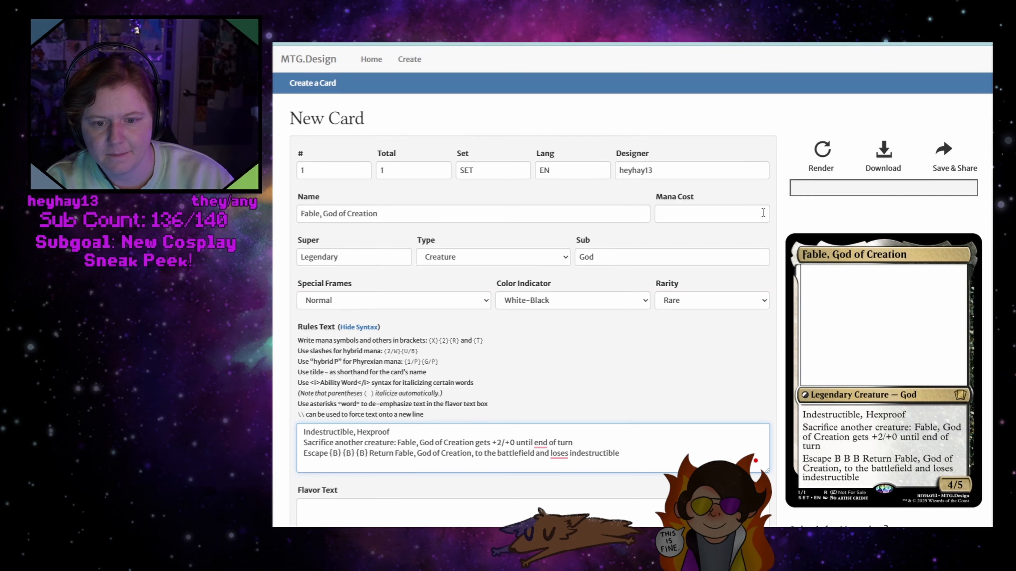
{"action": "left_click", "coordinate": [815, 159]}
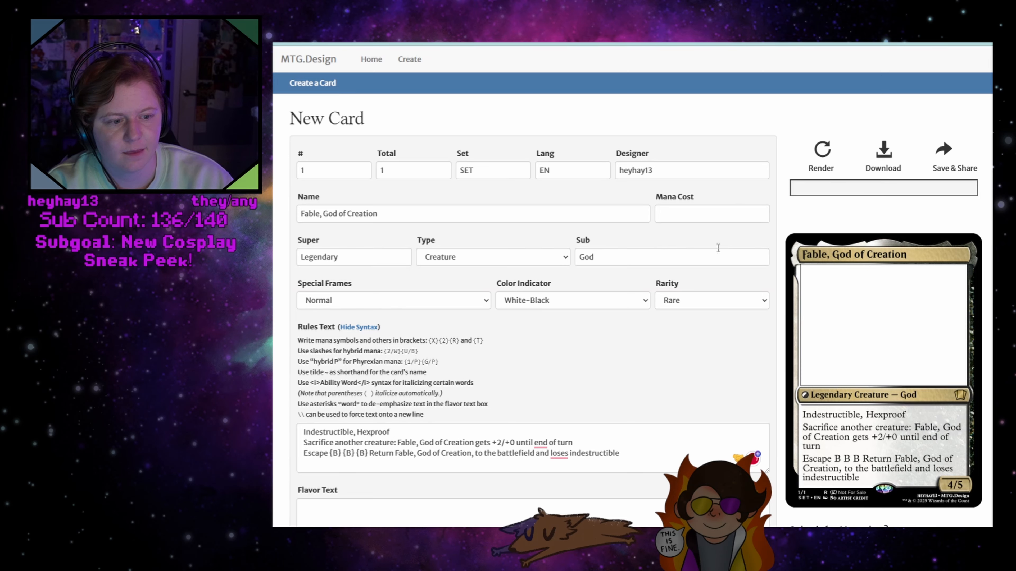
Enter "W W B" as the card's mana cost
{"action": "left_click", "coordinate": [677, 209]}
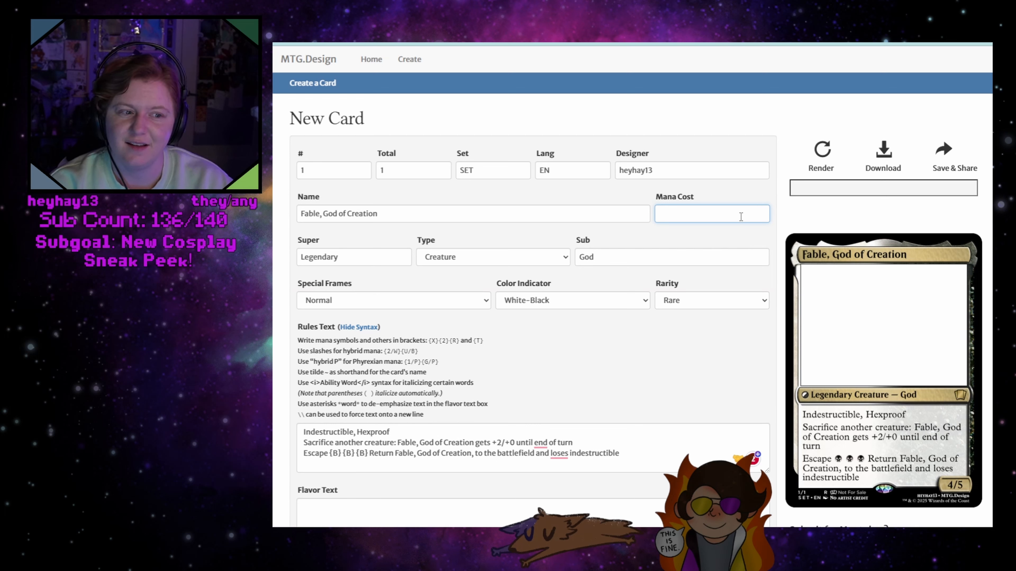
{"action": "type", "text": "B"}
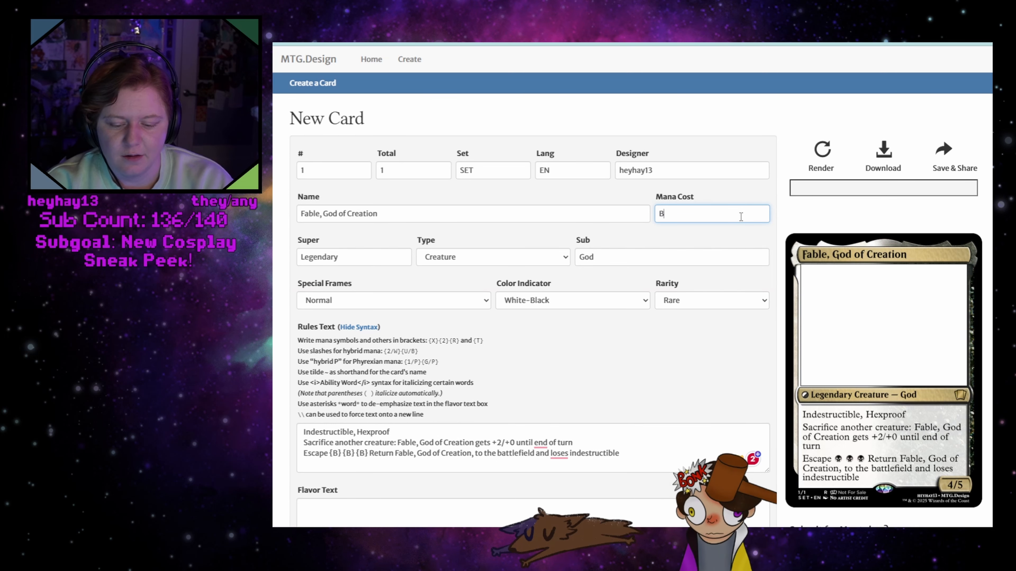
{"action": "type", "text": " W"}
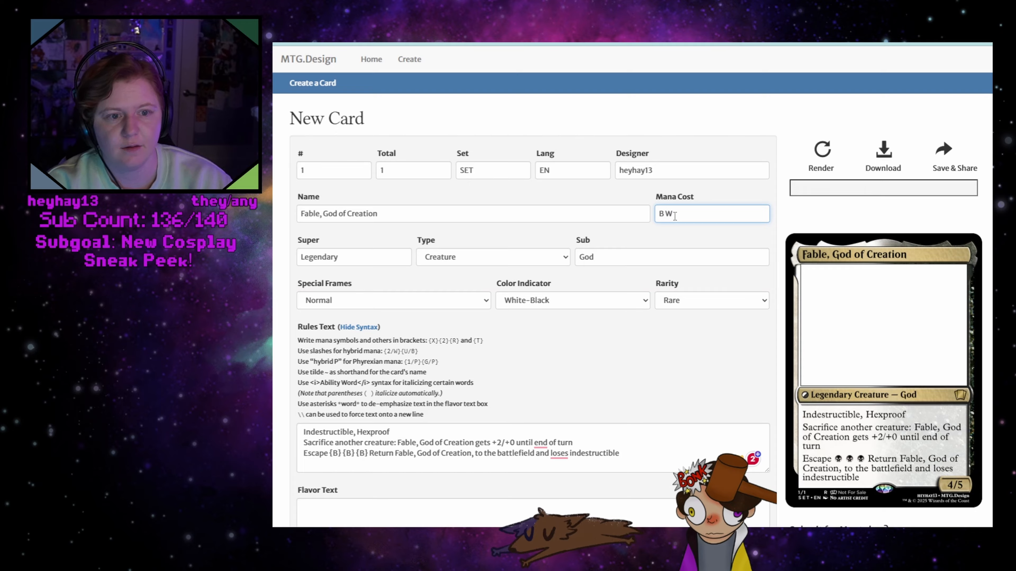
{"action": "key", "text": "Left"}
{"action": "key", "text": "BackSpace"}
{"action": "key", "text": "BackSpace"}
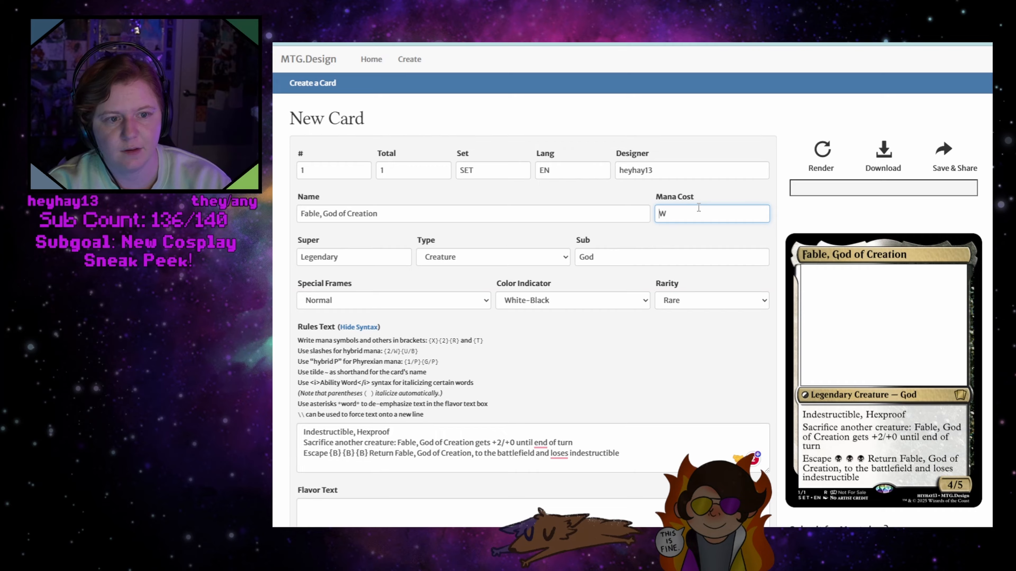
{"action": "type", "text": "W"}
{"action": "left_click", "coordinate": [698, 208]}
{"action": "type", "text": "B"}
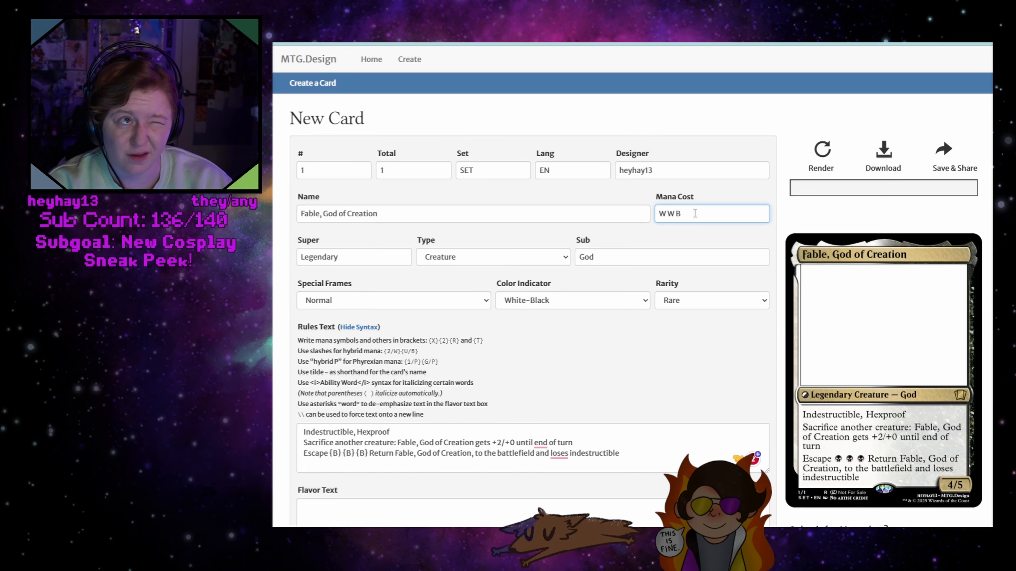
Put a generic cost of 3 in front of the colored mana so the mana cost reads "3 W W B"
{"action": "key", "text": "Home"}
{"action": "type", "text": "2"}
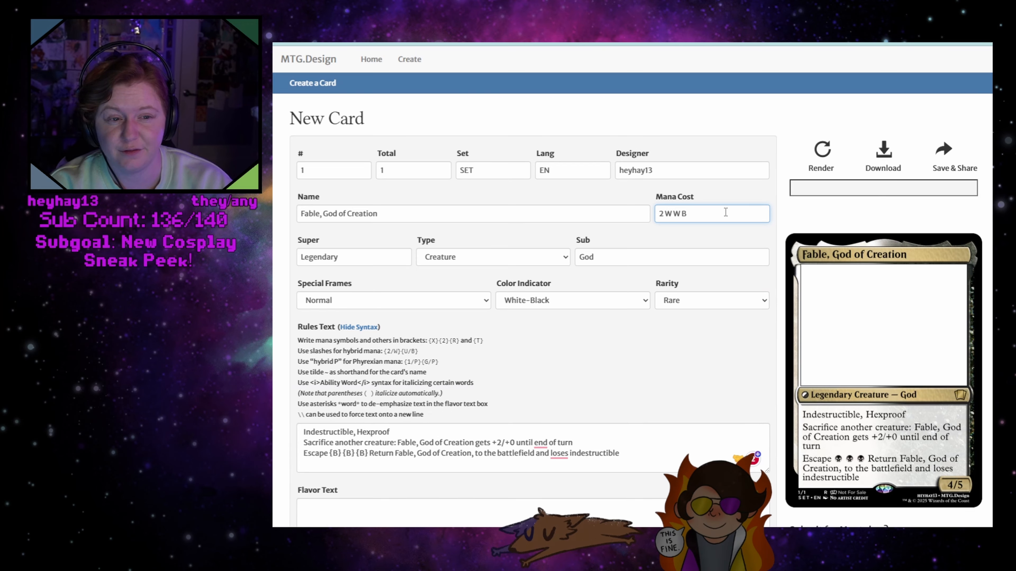
{"action": "key", "text": "BackSpace"}
{"action": "key", "text": "BackSpace"}
{"action": "type", "text": "3"}
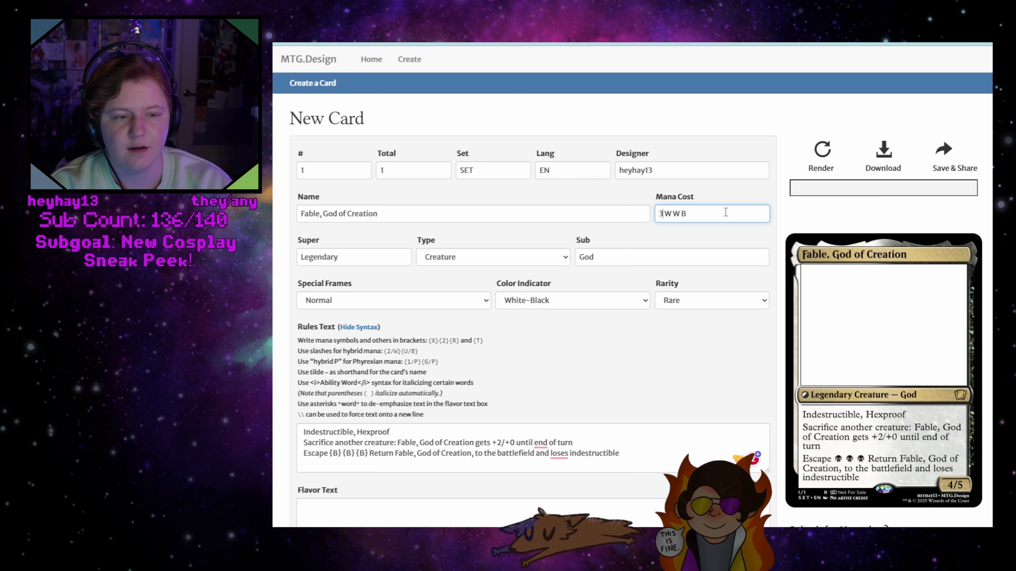
Set the creature's power to 5 and its toughness to 5, and render the card
{"action": "scroll", "coordinate": [725, 232], "scroll_direction": "down", "scroll_amount": 8}
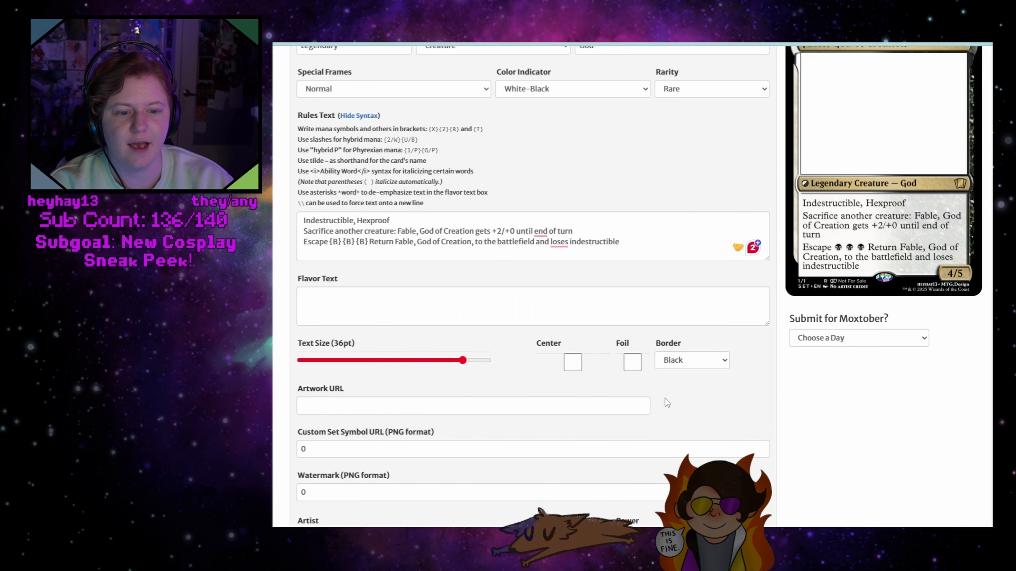
{"action": "double_click", "coordinate": [645, 433]}
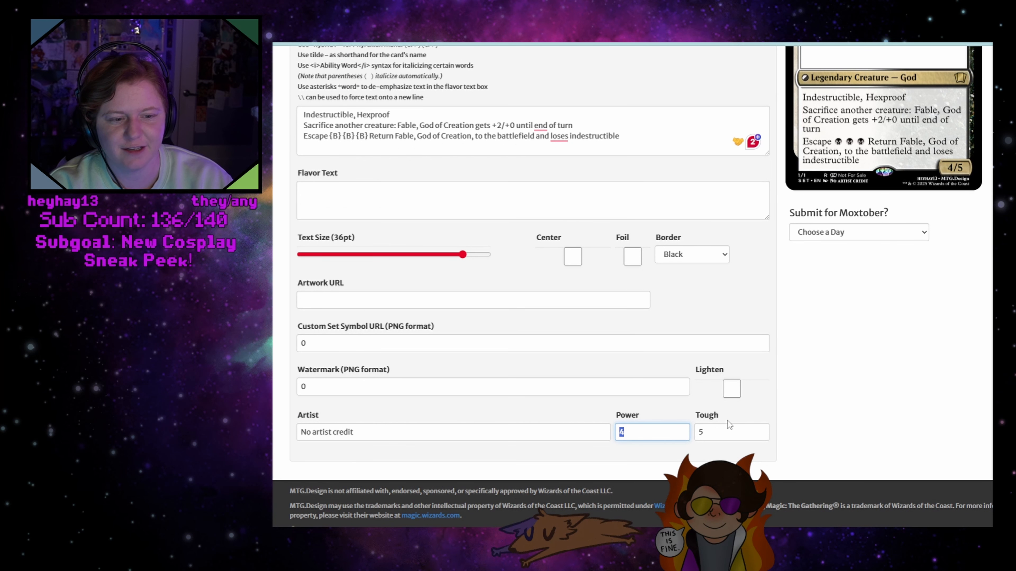
{"action": "scroll", "coordinate": [727, 421], "scroll_direction": "up", "scroll_amount": 5}
{"action": "scroll", "coordinate": [727, 418], "scroll_direction": "down", "scroll_amount": 5}
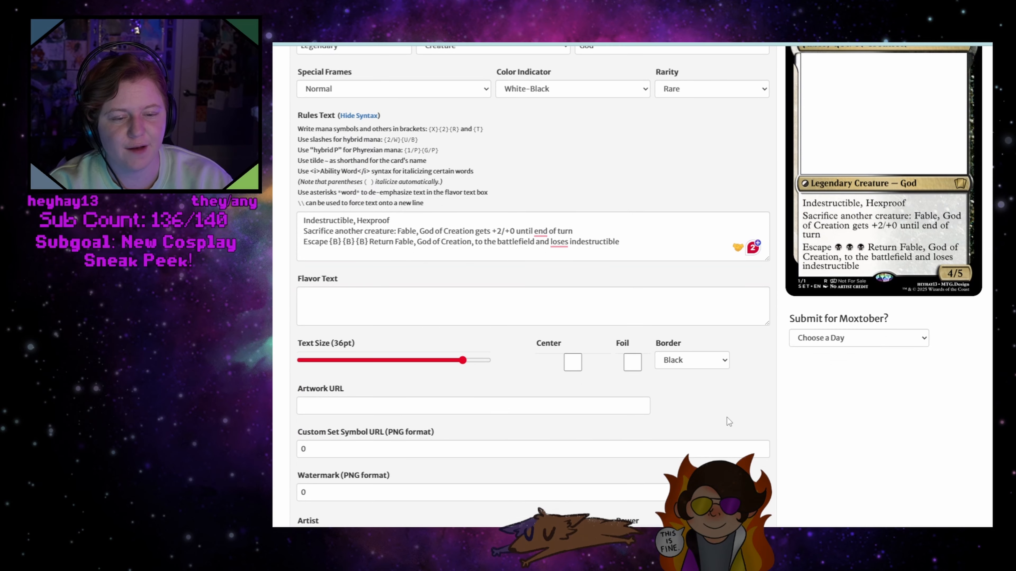
{"action": "left_click_drag", "start_coordinate": [715, 432], "coordinate": [679, 424]}
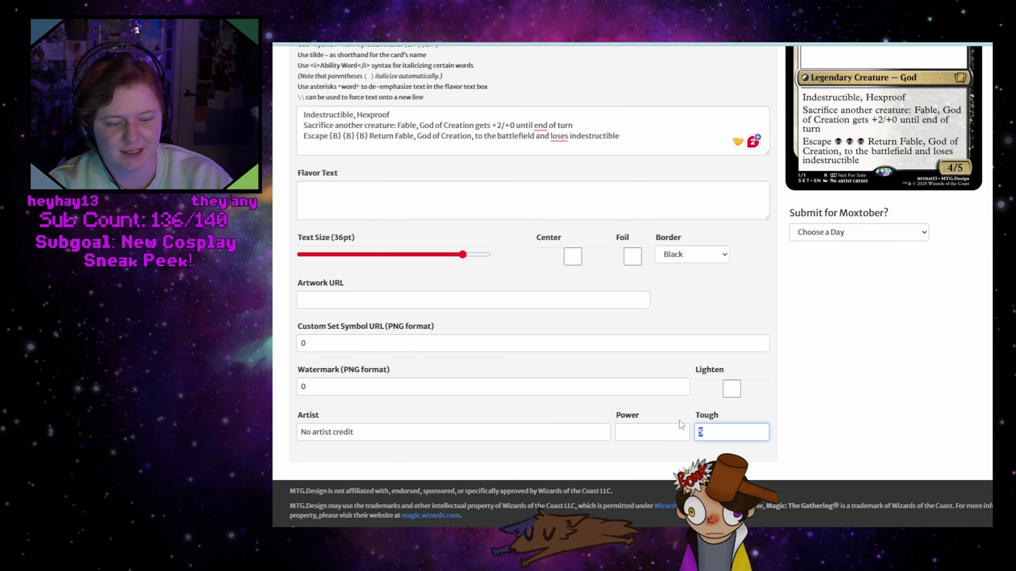
{"action": "key", "text": "BackSpace"}
{"action": "left_click", "coordinate": [670, 430]}
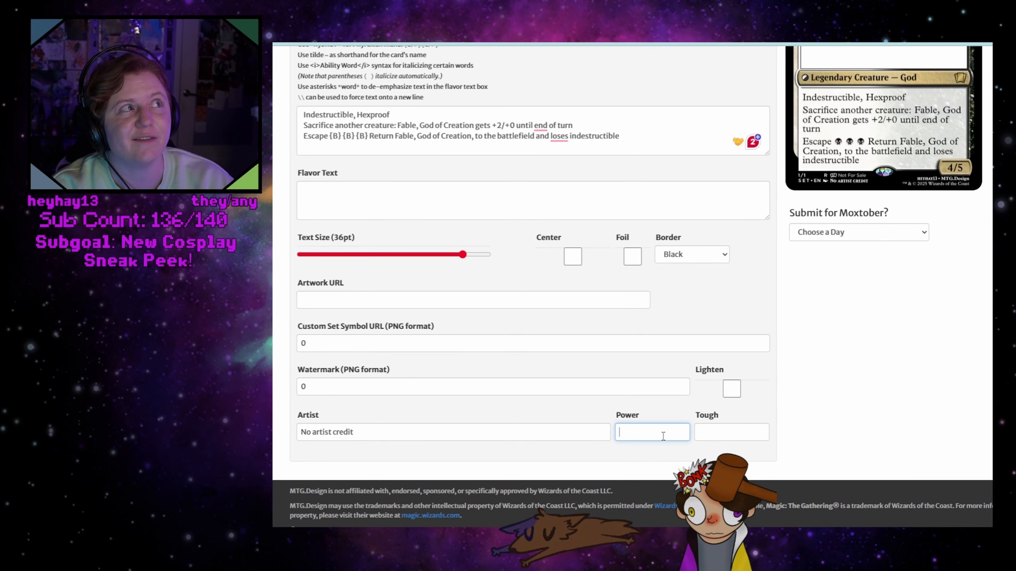
{"action": "type", "text": "4"}
{"action": "key", "text": "Tab"}
{"action": "type", "text": "5"}
{"action": "scroll", "coordinate": [846, 403], "scroll_direction": "up", "scroll_amount": 10}
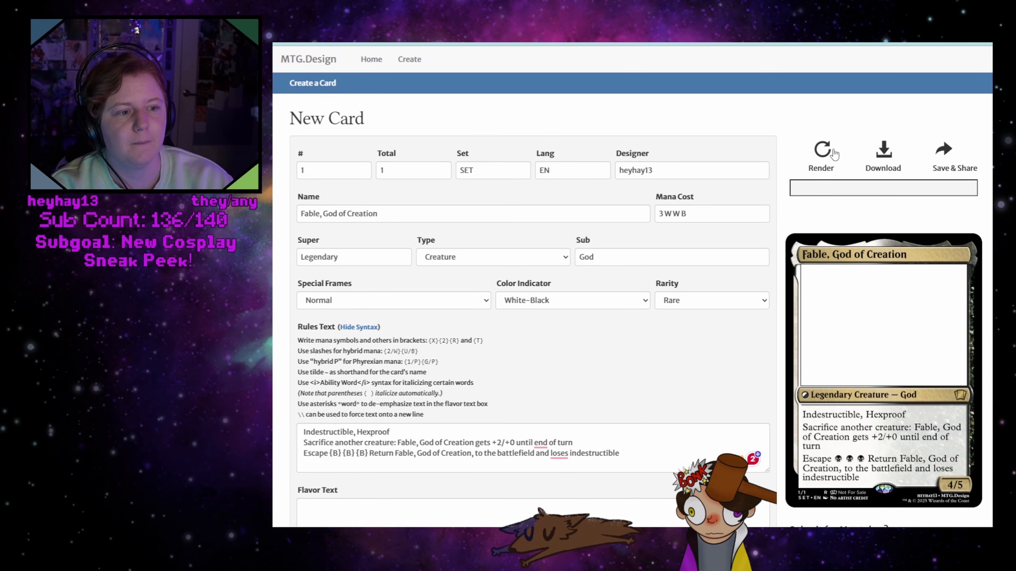
{"action": "left_click", "coordinate": [822, 151]}
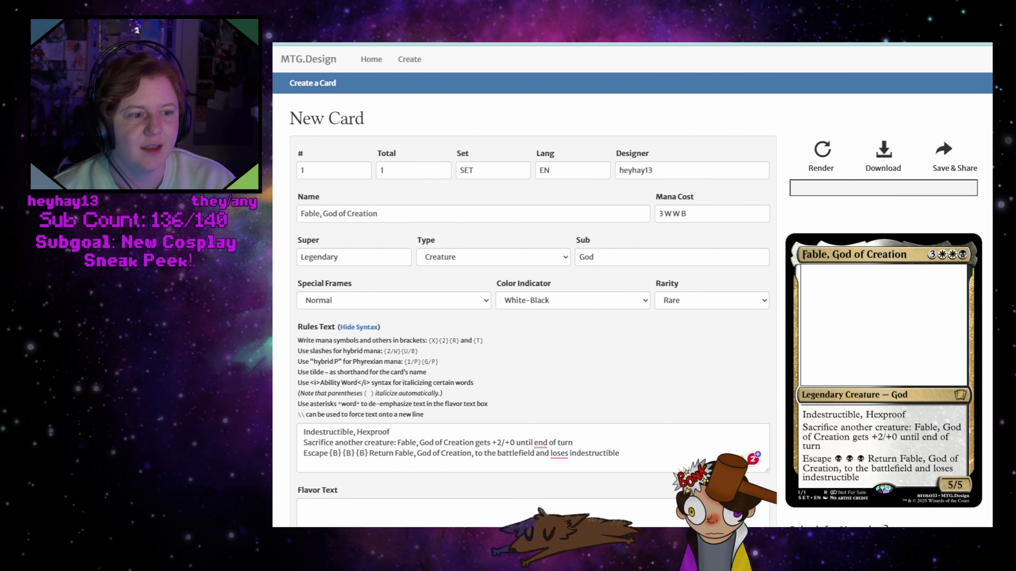
Download the rendered "Fable, God of Creation" card image
{"action": "scroll", "coordinate": [632, 284], "scroll_direction": "down", "scroll_amount": 3}
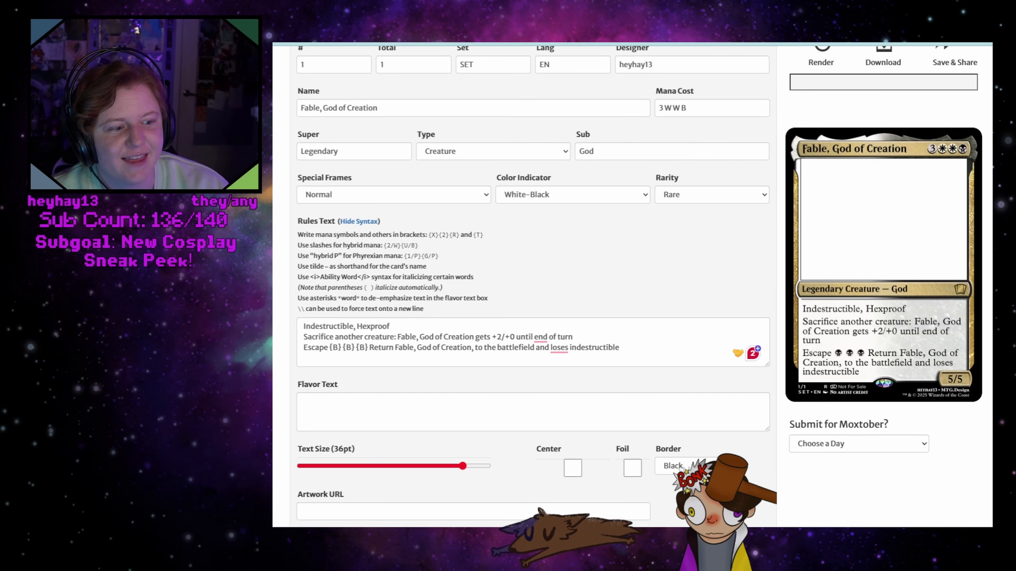
{"action": "scroll", "coordinate": [632, 284], "scroll_direction": "up", "scroll_amount": 3}
{"action": "left_click", "coordinate": [883, 151]}
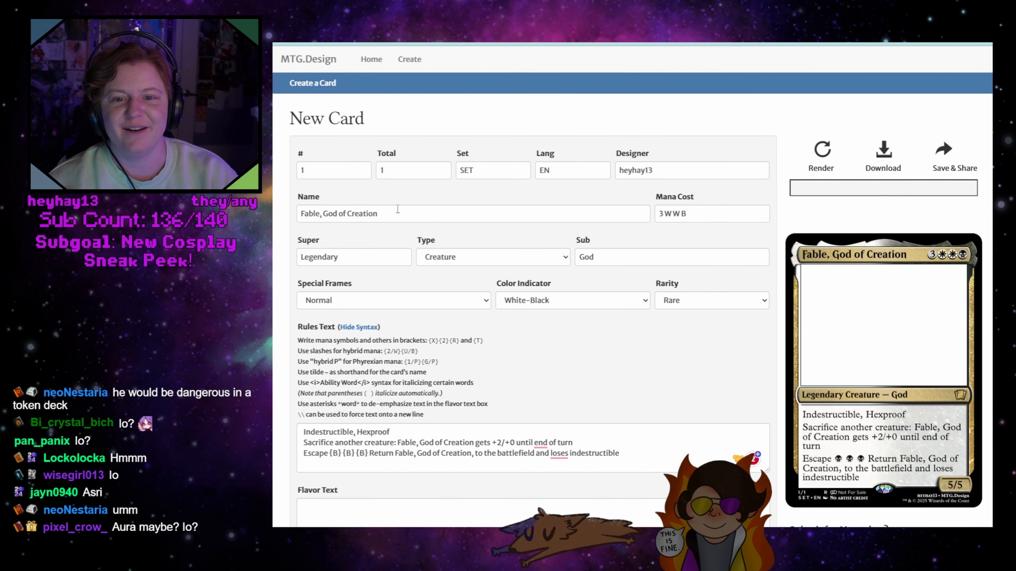
Hide the rules syntax help and clear the previous card's rules text and mana cost
{"action": "triple_click", "coordinate": [398, 213]}
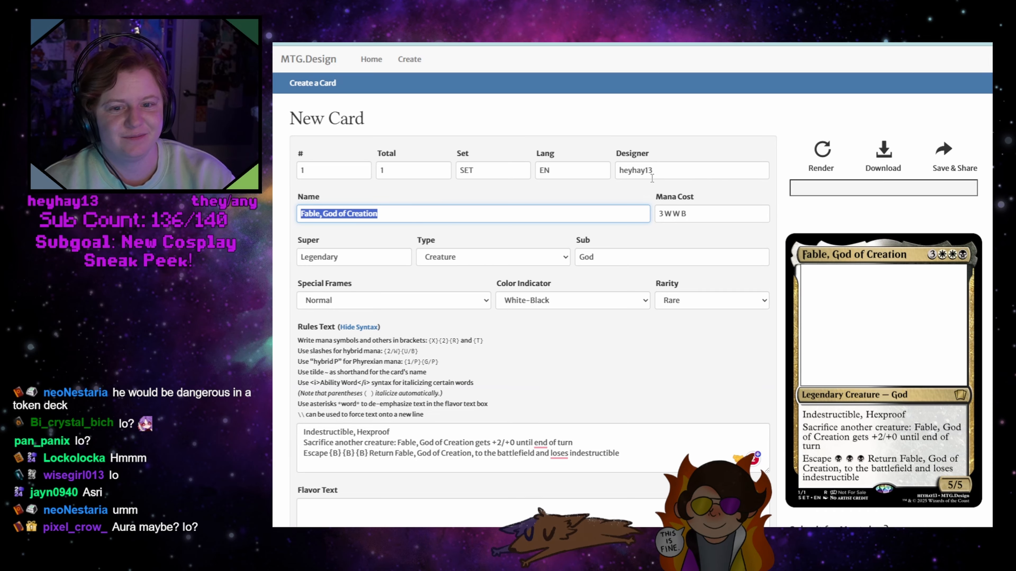
{"action": "left_click", "coordinate": [359, 327]}
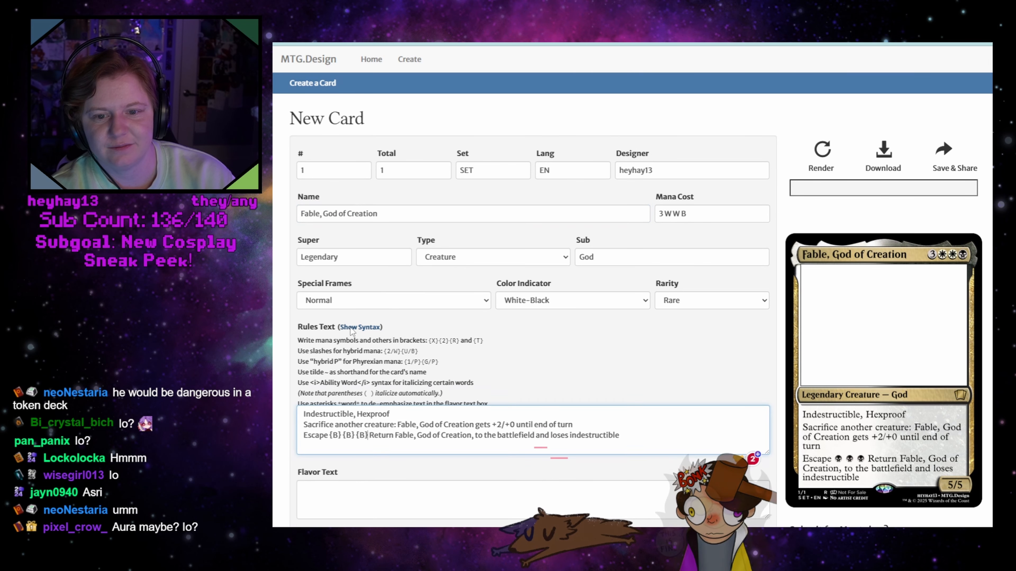
{"action": "left_click_drag", "start_coordinate": [637, 368], "coordinate": [283, 332]}
{"action": "key", "text": "BackSpace"}
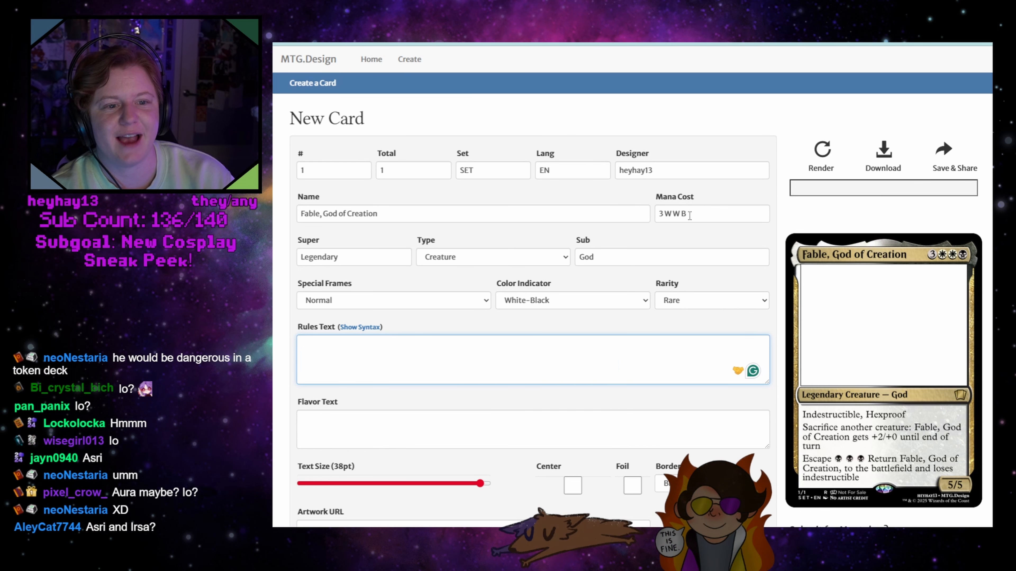
{"action": "triple_click", "coordinate": [680, 214]}
{"action": "key", "text": "BackSpace"}
Set the color indicator to Black-Red and clear the creature's subtype
{"action": "left_click", "coordinate": [568, 300]}
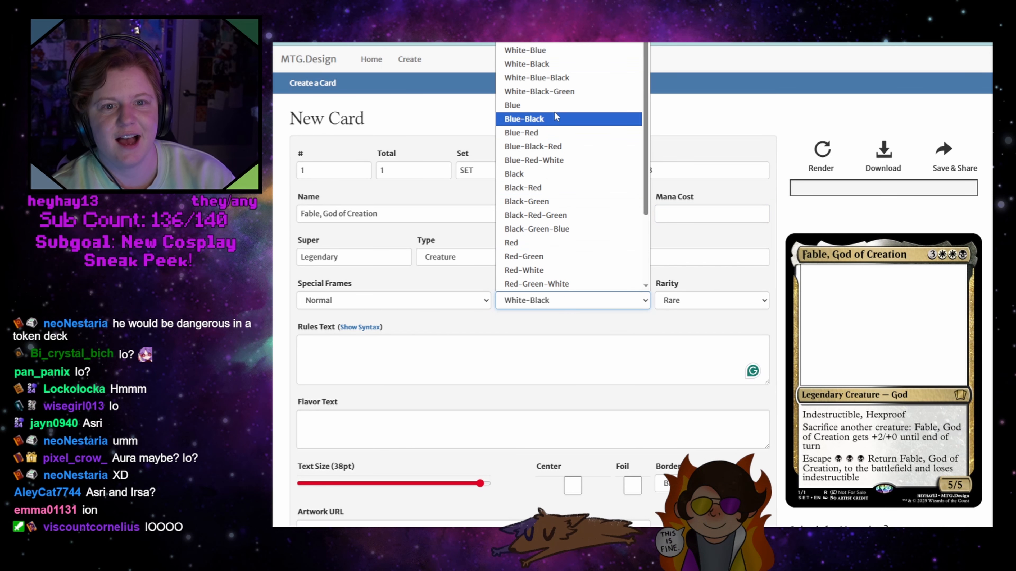
{"action": "left_click", "coordinate": [556, 188]}
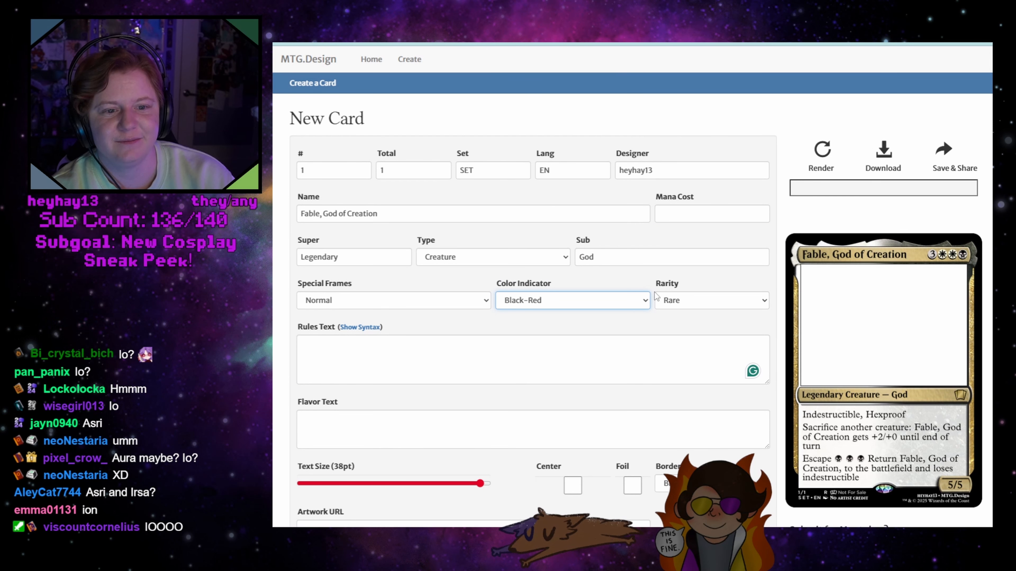
{"action": "left_click_drag", "start_coordinate": [599, 257], "coordinate": [565, 259]}
{"action": "key", "text": "BackSpace"}
Replace the card name with "Io," and render the card
{"action": "left_click_drag", "start_coordinate": [400, 215], "coordinate": [281, 218]}
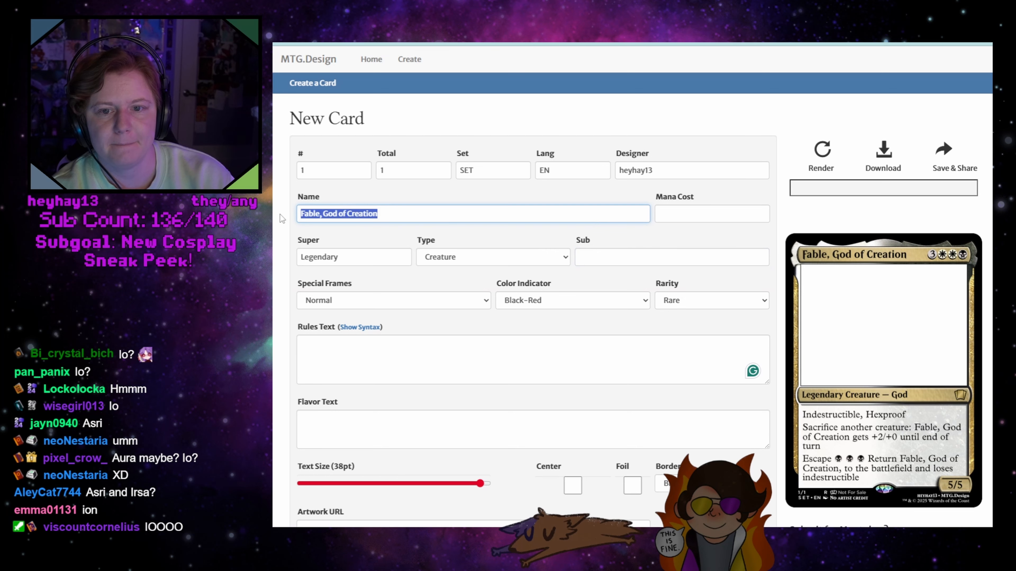
{"action": "key", "text": "BackSpace"}
{"action": "type", "text": "Io,"}
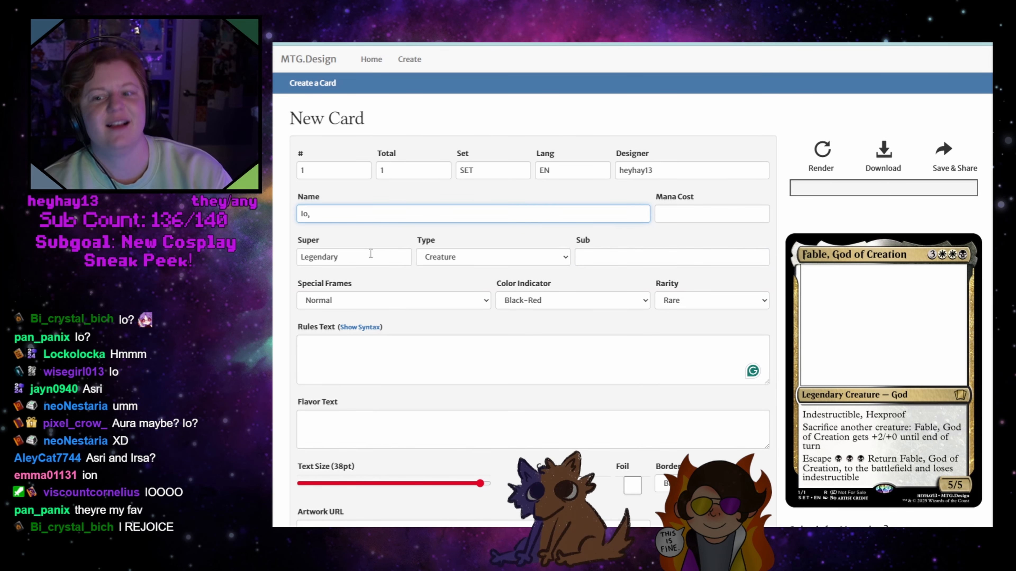
{"action": "left_click", "coordinate": [362, 262]}
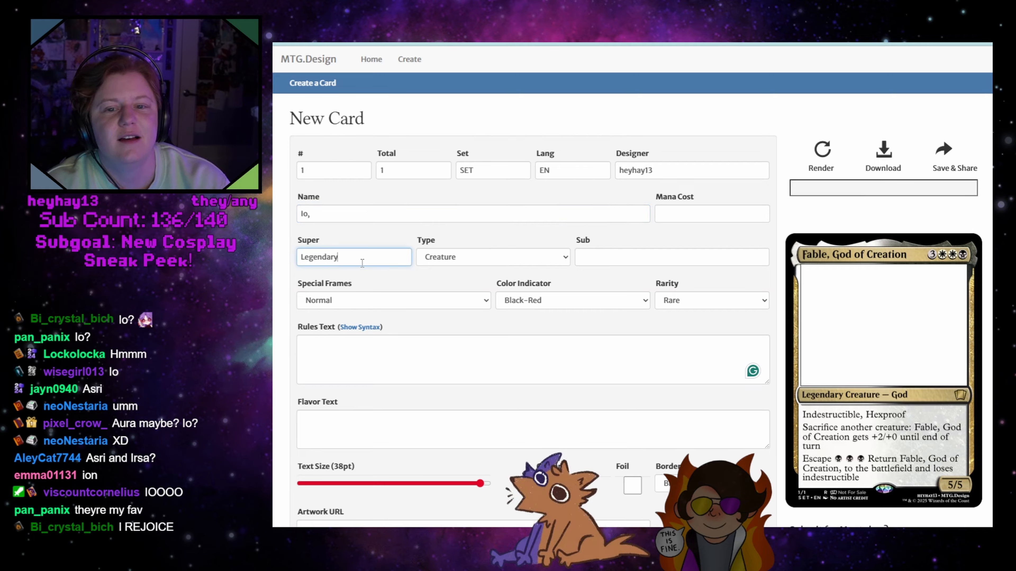
{"action": "left_click", "coordinate": [479, 235]}
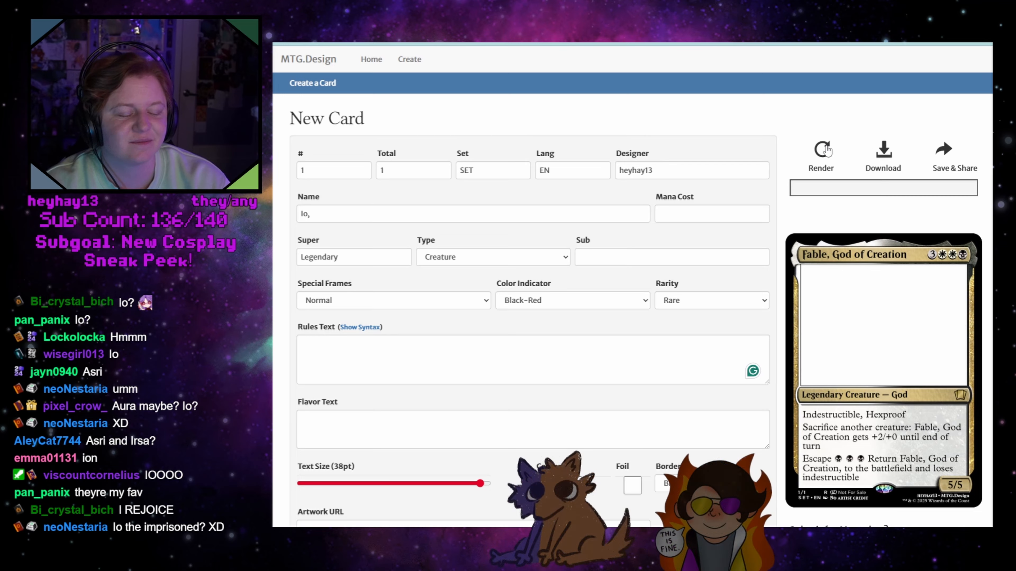
{"action": "left_click", "coordinate": [824, 152]}
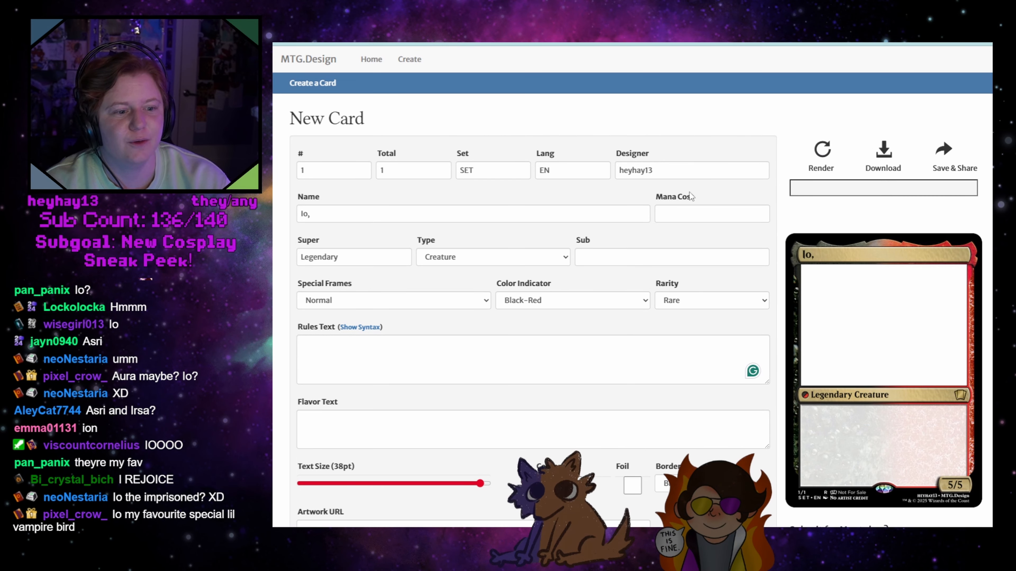
Enter "Angel Vampire" as the creature's subtype
{"action": "left_click", "coordinate": [594, 257]}
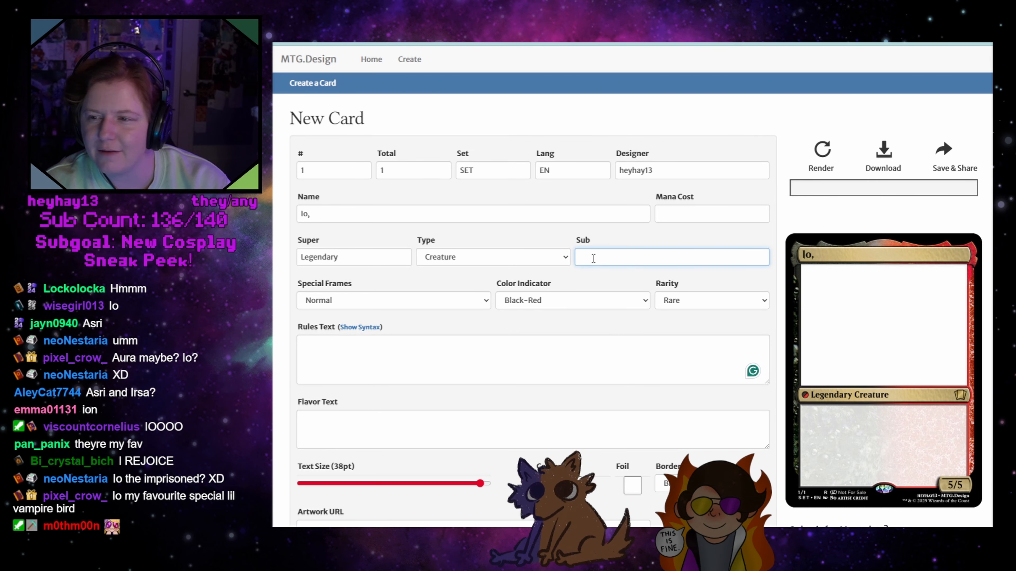
{"action": "type", "text": "Bird B"}
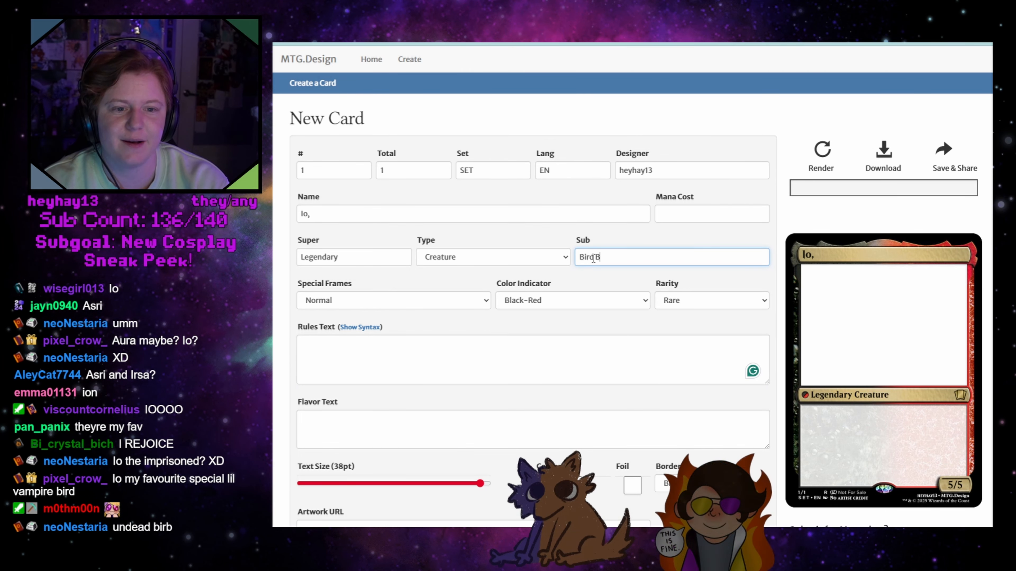
{"action": "key", "text": "BackSpace"}
{"action": "type", "text": "V"}
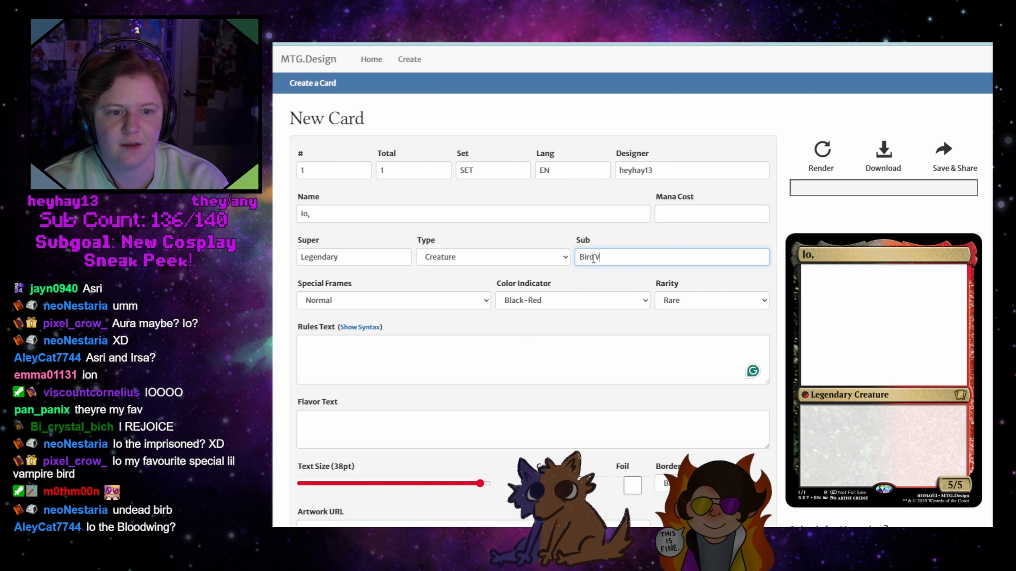
{"action": "type", "text": "ampire"}
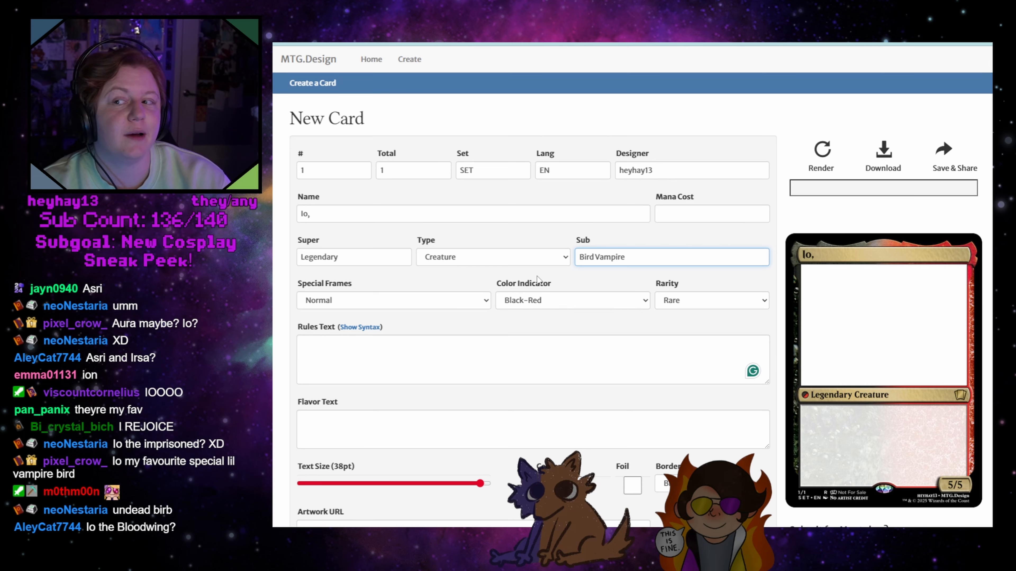
{"action": "double_click", "coordinate": [593, 256]}
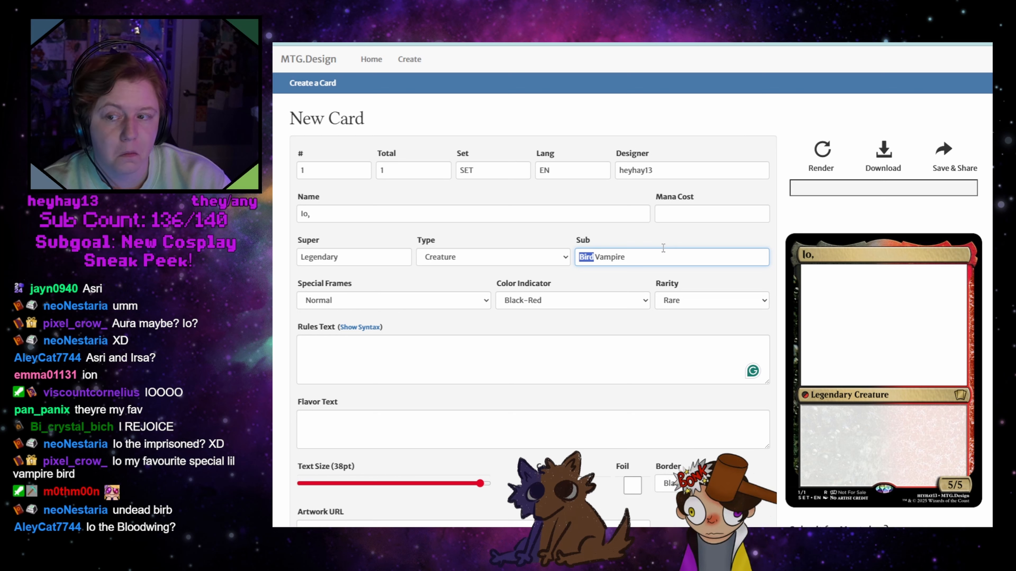
{"action": "type", "text": "Angel"}
{"action": "left_click", "coordinate": [678, 215]}
Change the card name to "Io the Bloodwing" and render the card
{"action": "left_click", "coordinate": [574, 213]}
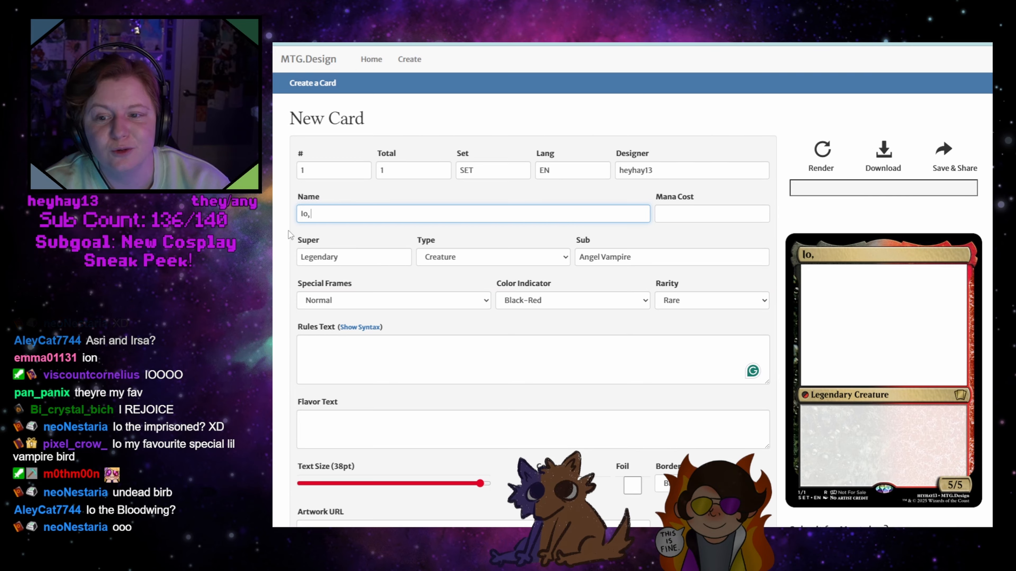
{"action": "key", "text": "BackSpace"}
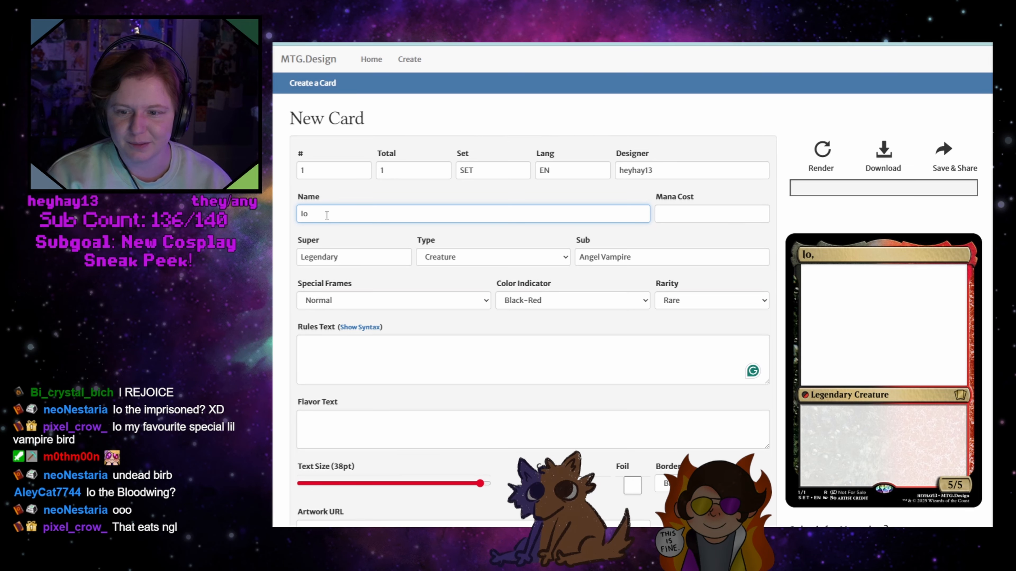
{"action": "type", "text": "The"}
{"action": "key", "text": "BackSpace"}
{"action": "key", "text": "BackSpace"}
{"action": "key", "text": "BackSpace"}
{"action": "type", "text": "the Bl"}
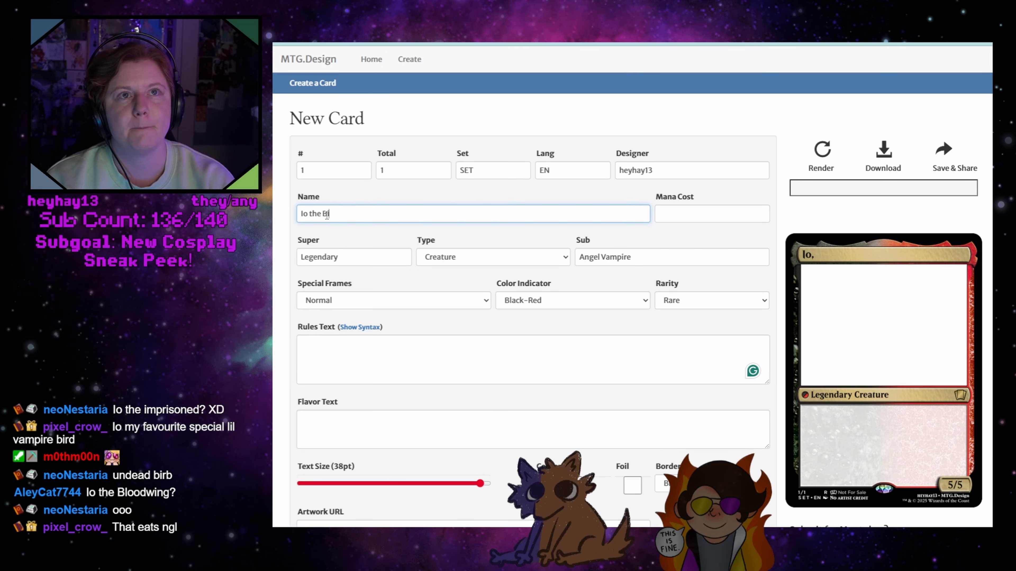
{"action": "type", "text": "oodwing"}
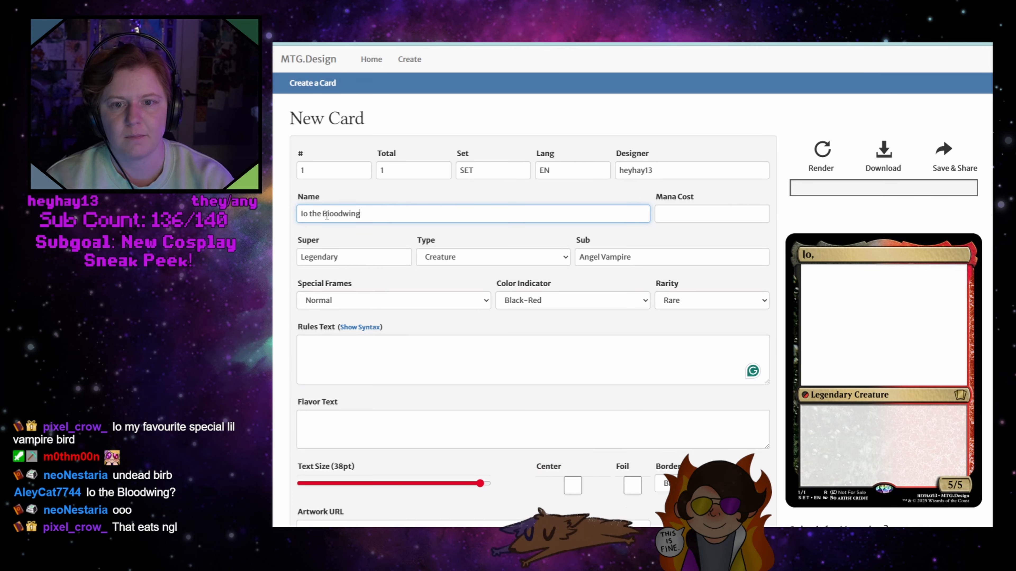
{"action": "left_click", "coordinate": [824, 150]}
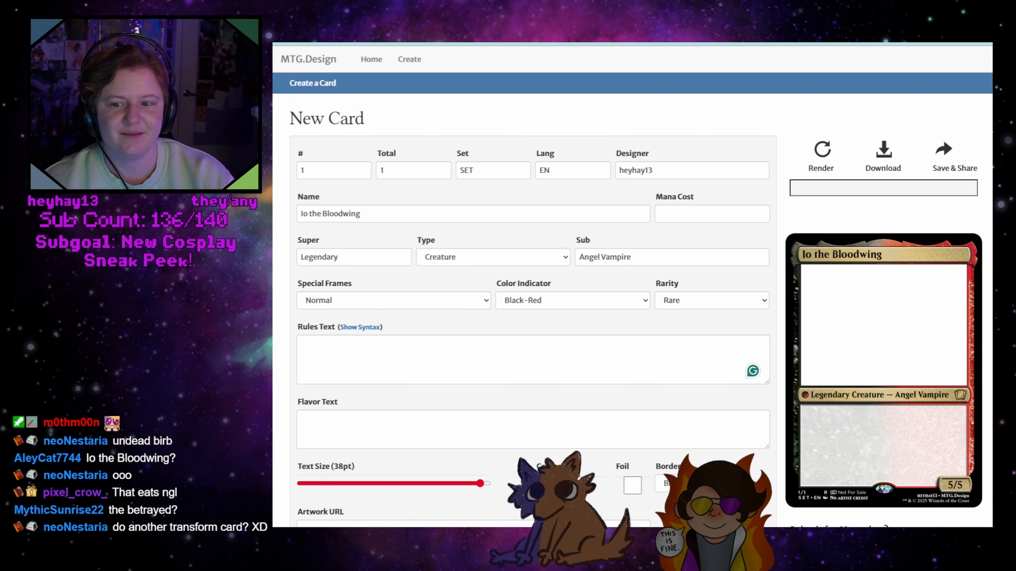
Enter the keywords "Flying, Lifelink" on one line of the rules text and start a new line below
{"action": "left_click", "coordinate": [589, 366]}
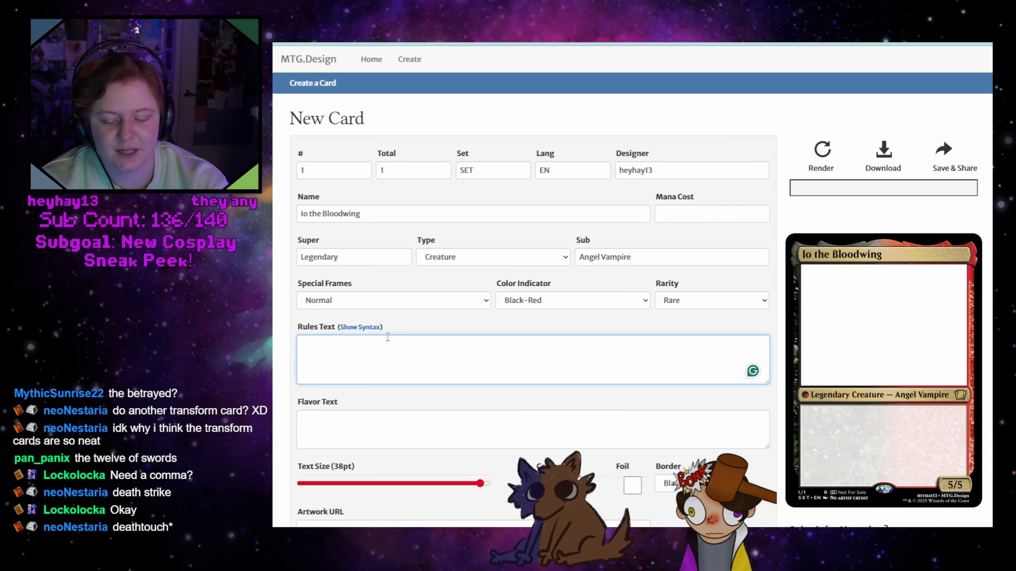
{"action": "type", "text": "Flying"}
{"action": "key", "text": "Return"}
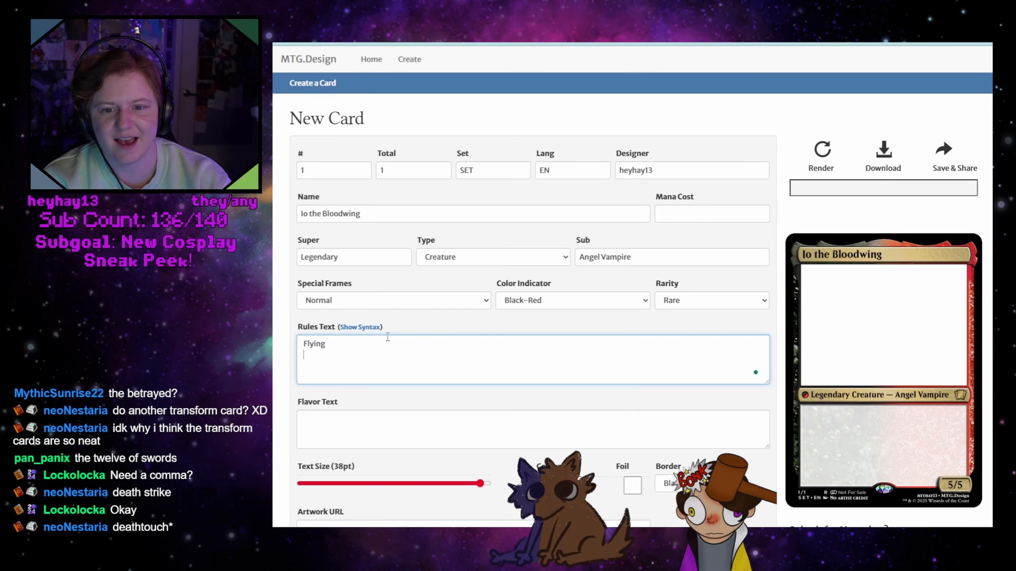
{"action": "type", "text": "Life"}
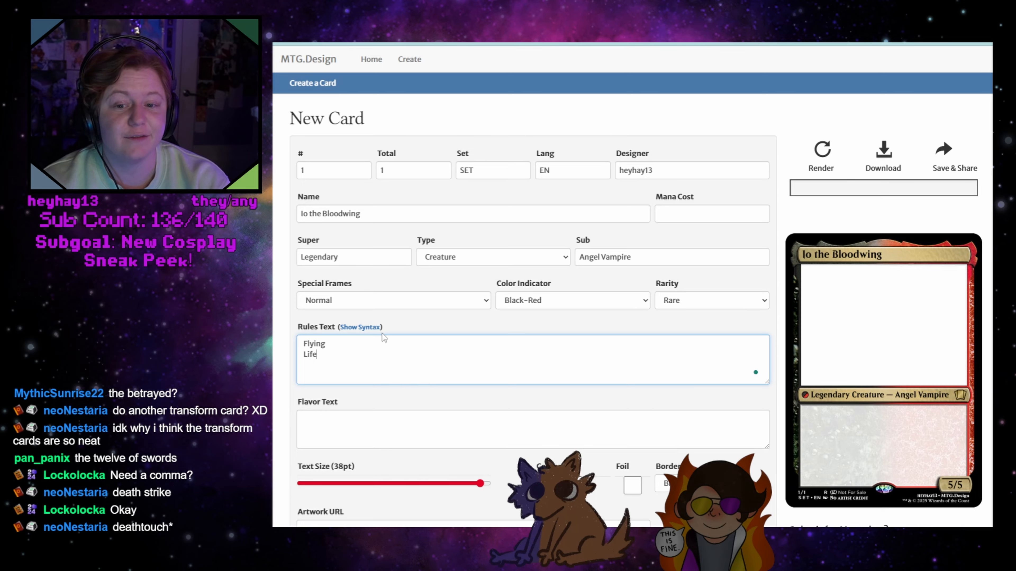
{"action": "type", "text": "link"}
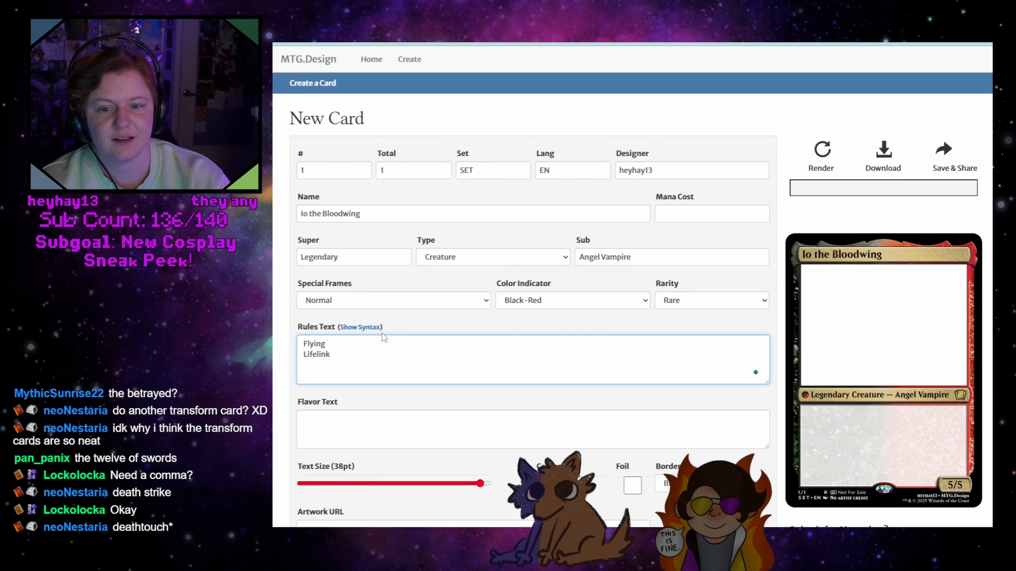
{"action": "key", "text": "Up"}
{"action": "type", "text": ","}
{"action": "key", "text": "Delete"}
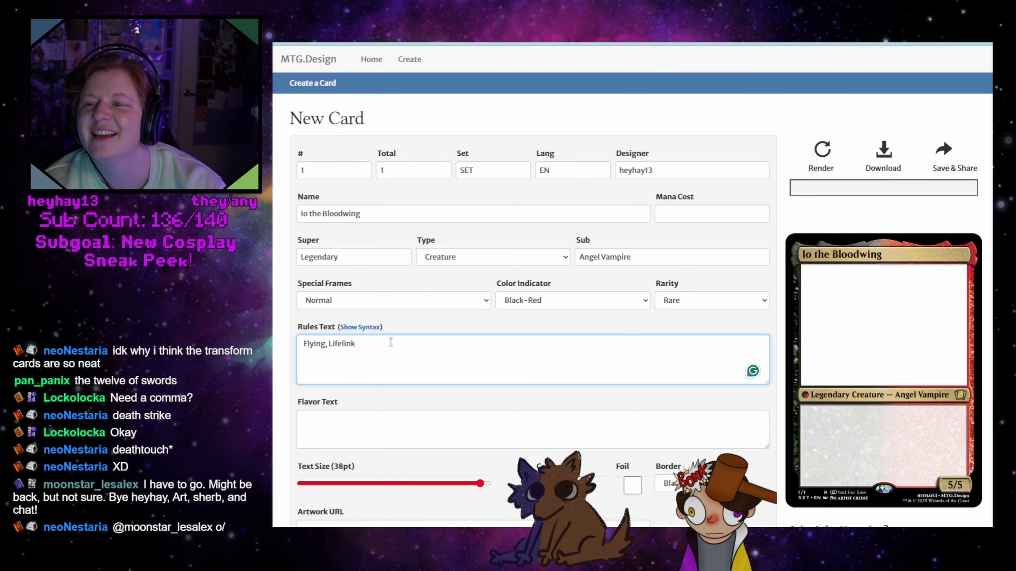
{"action": "key", "text": "Return"}
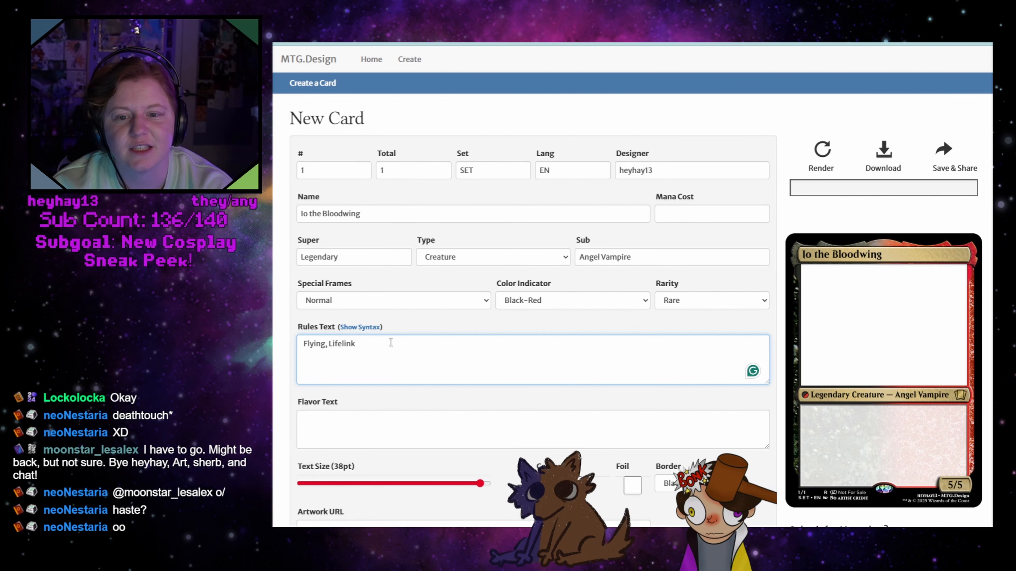
{"action": "key", "text": "Return"}
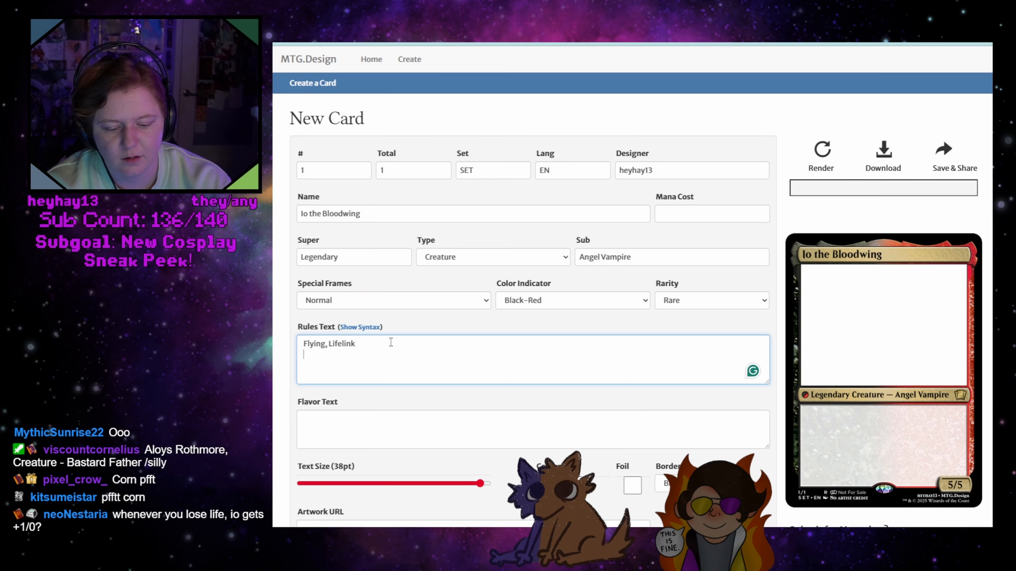
{"action": "type", "text": "When Io the"}
{"action": "key", "text": "BackSpace"}
{"action": "key", "text": "BackSpace"}
{"action": "key", "text": "BackSpace"}
{"action": "key", "text": "BackSpace"}
{"action": "key", "text": "BackSpace"}
{"action": "key", "text": "BackSpace"}
{"action": "key", "text": "BackSpace"}
{"action": "key", "text": "BackSpace"}
{"action": "key", "text": "BackSpace"}
{"action": "key", "text": "BackSpace"}
{"action": "key", "text": "BackSpace"}
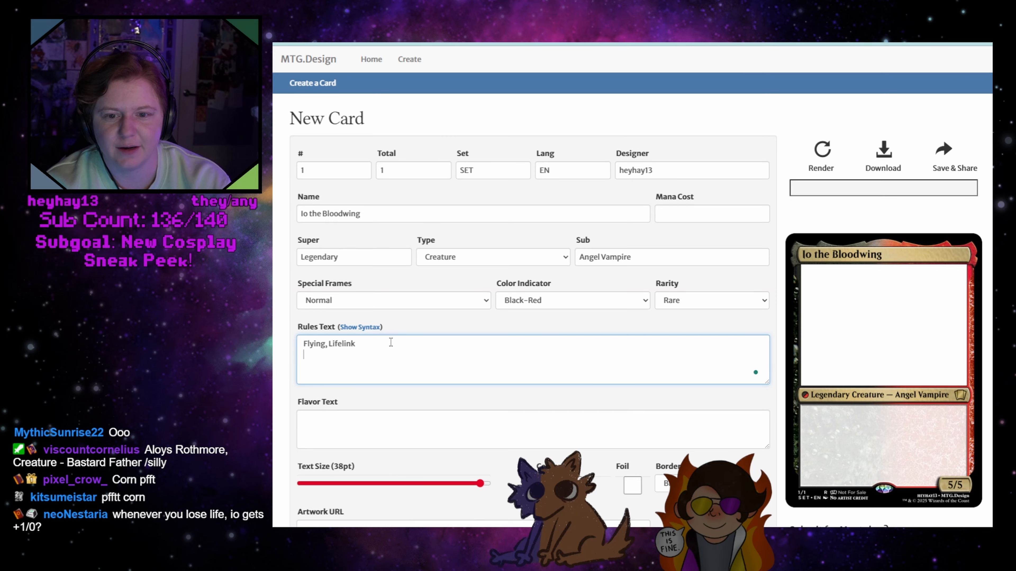
Write the opening of an ability on the second rules line: "Add a charge counter to Io the Bloodwing"
{"action": "type", "text": "Add a"}
{"action": "type", "text": " charg"}
{"action": "type", "text": "unte"}
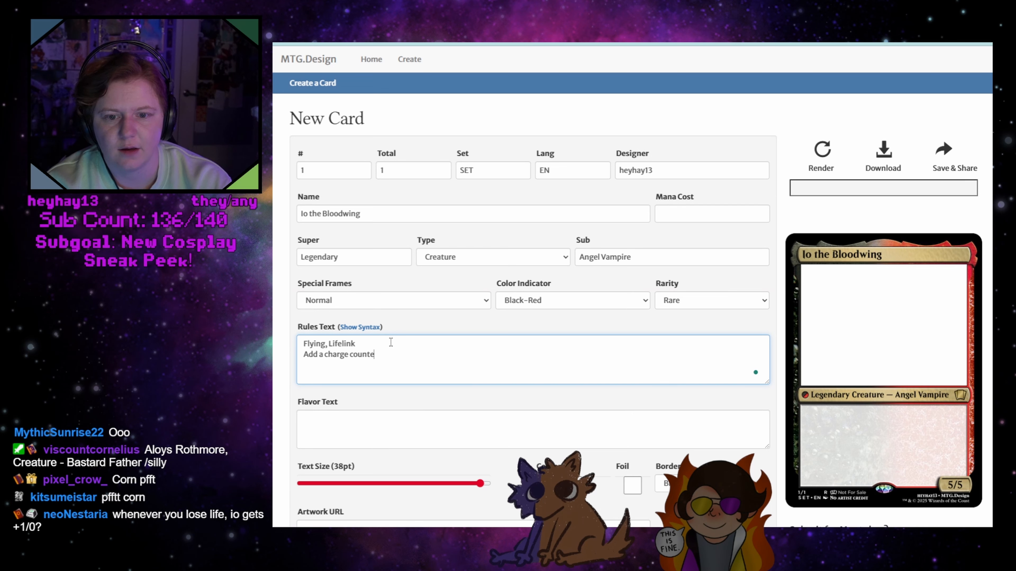
{"action": "type", "text": "r to Io the Bloodwh"}
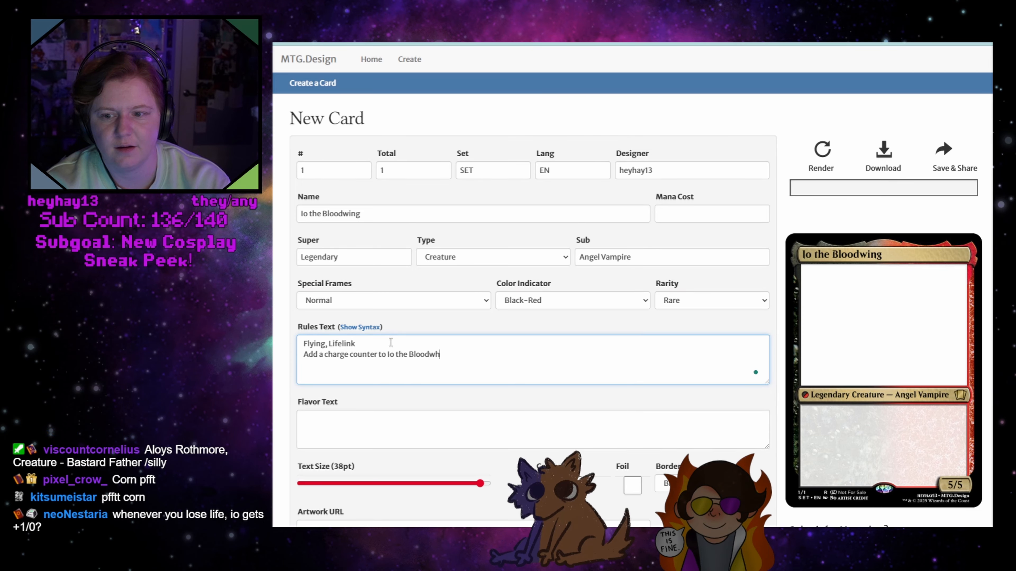
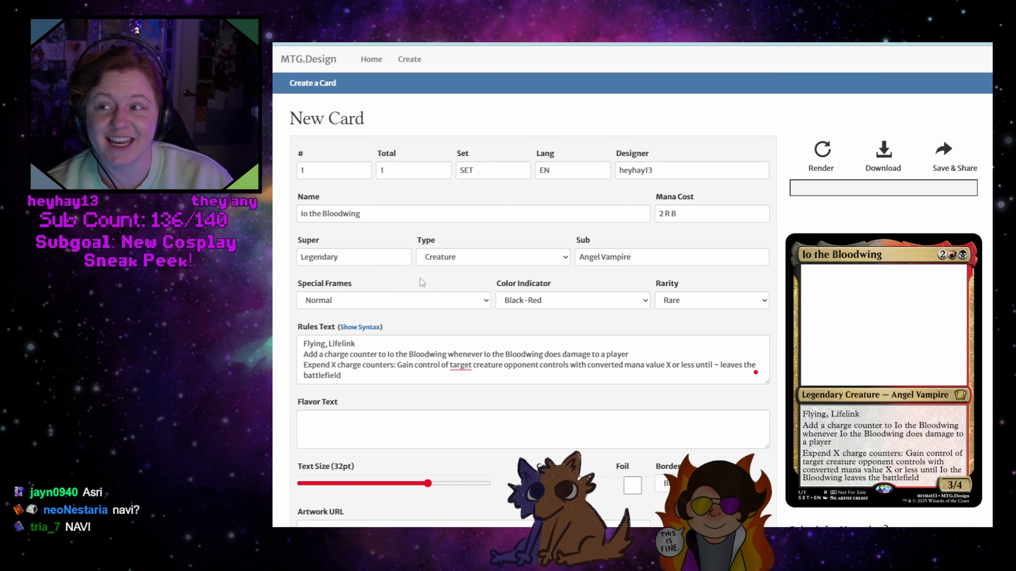
Clear the entire rules text of the Io the Bloodwing card
{"action": "left_click", "coordinate": [352, 375]}
{"action": "key", "text": "ctrl+a"}
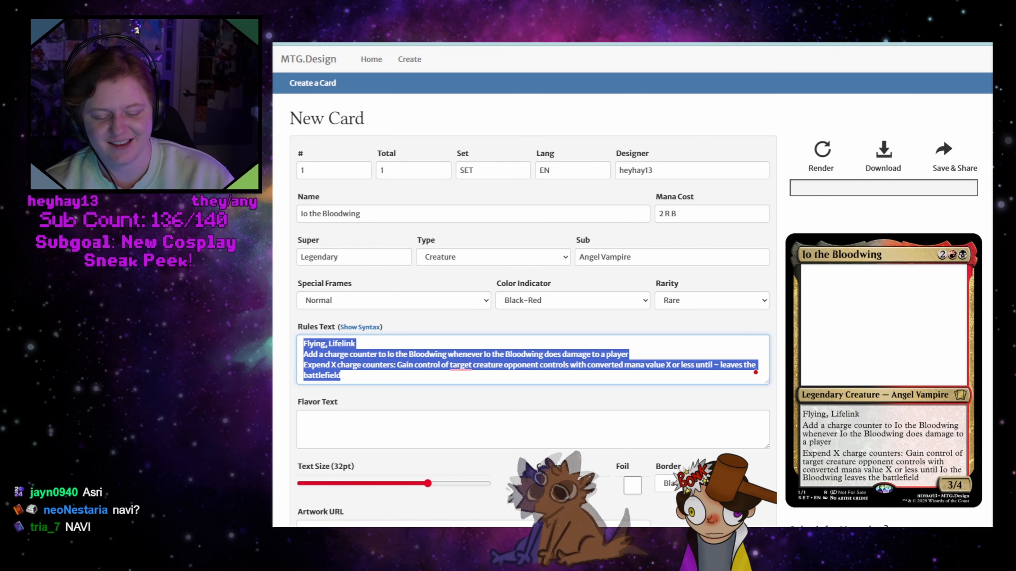
{"action": "key", "text": "BackSpace"}
Replace the card name with "The King in Yellow"
{"action": "triple_click", "coordinate": [380, 213]}
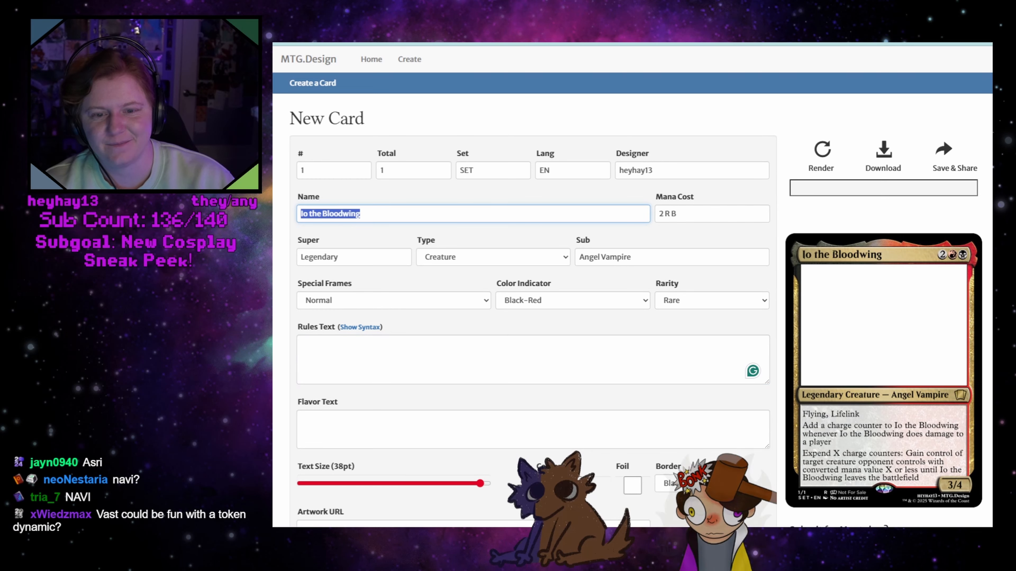
{"action": "key", "text": "BackSpace"}
{"action": "type", "text": "The King"}
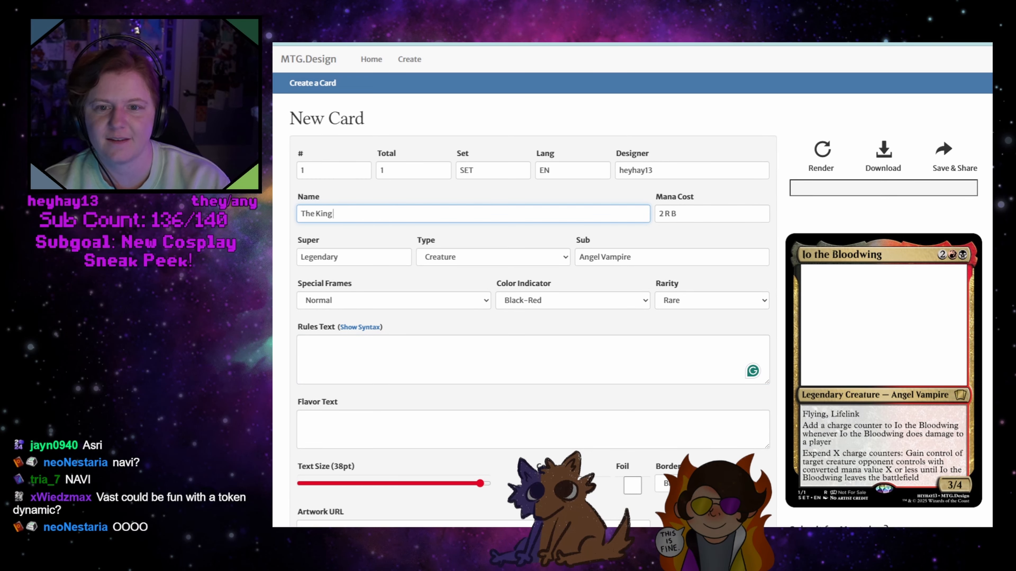
{"action": "type", "text": " in Yellow"}
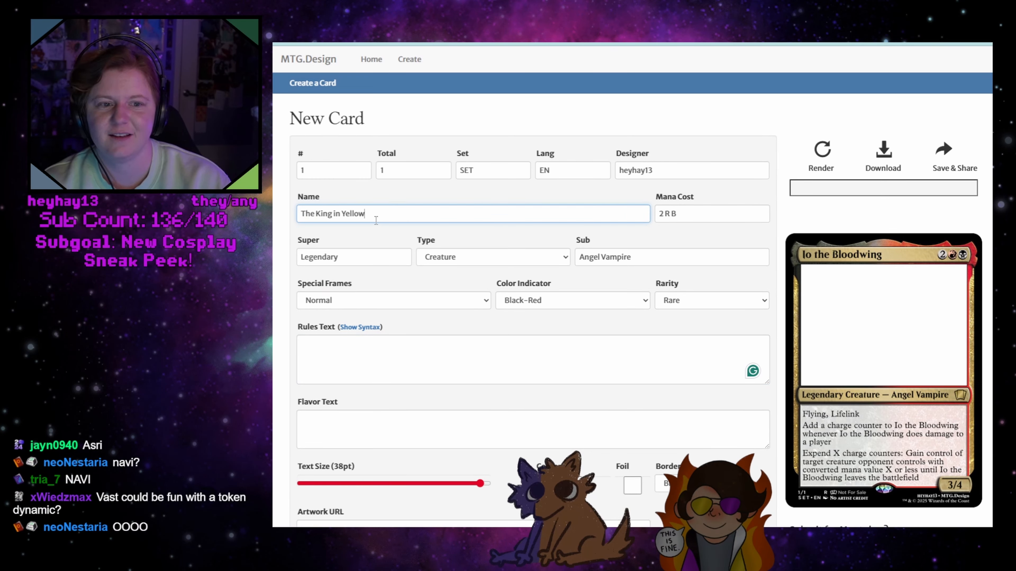
Empty the mana cost and the "Angel Vampire" subtype
{"action": "key", "text": "Tab"}
{"action": "key", "text": "BackSpace"}
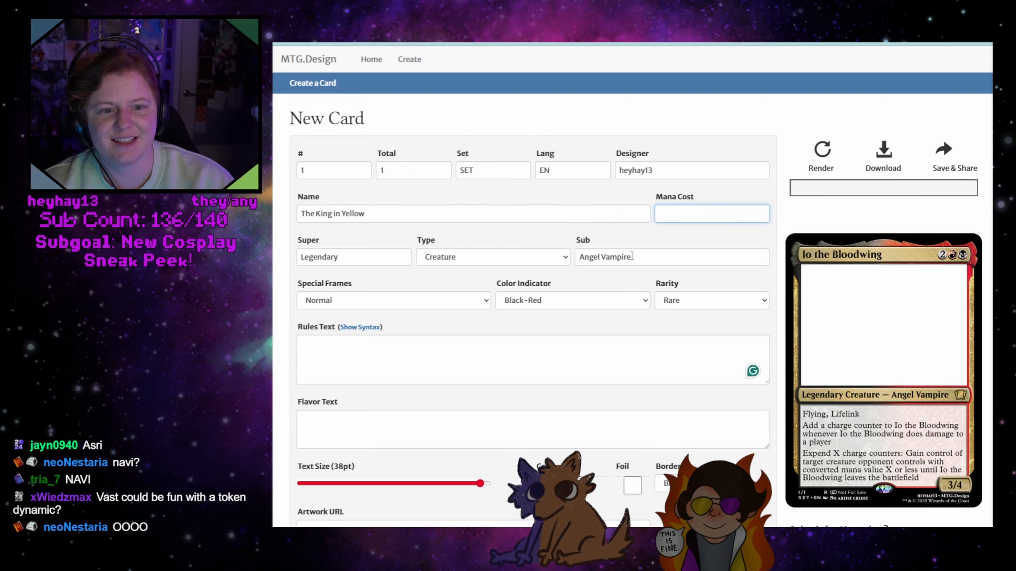
{"action": "key", "text": "Tab"}
{"action": "key", "text": "Tab"}
{"action": "key", "text": "Tab"}
{"action": "key", "text": "BackSpace"}
Change the card type to Enchantment
{"action": "left_click", "coordinate": [439, 258]}
{"action": "left_click", "coordinate": [506, 273]}
{"action": "left_click", "coordinate": [507, 263]}
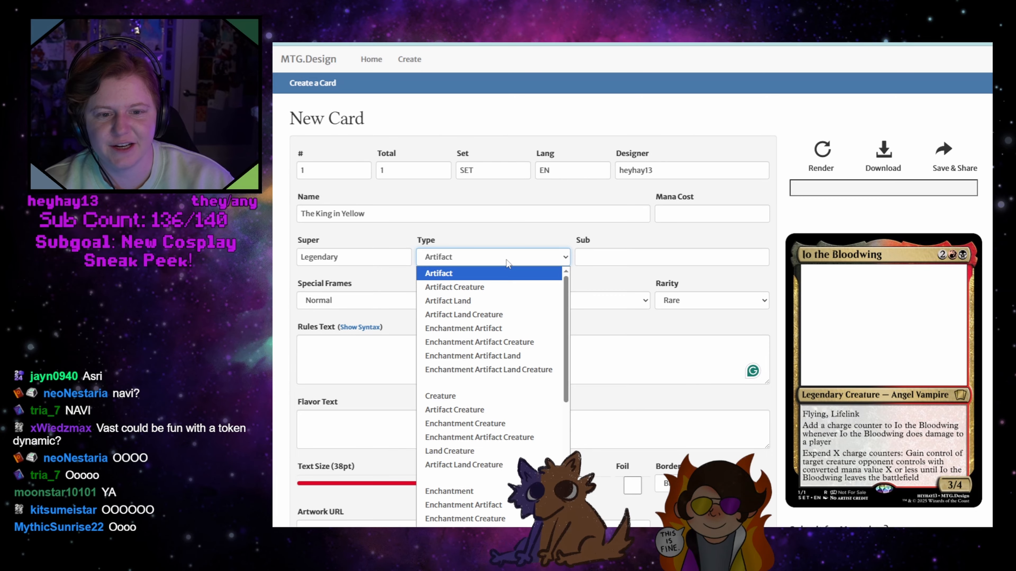
{"action": "left_click", "coordinate": [506, 260]}
{"action": "left_click", "coordinate": [500, 261]}
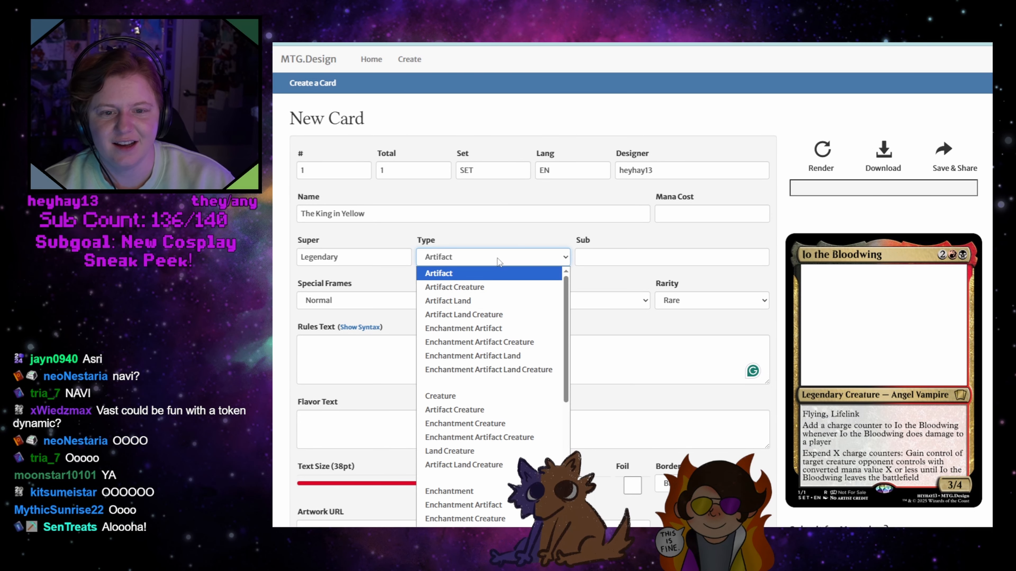
{"action": "left_click", "coordinate": [497, 259]}
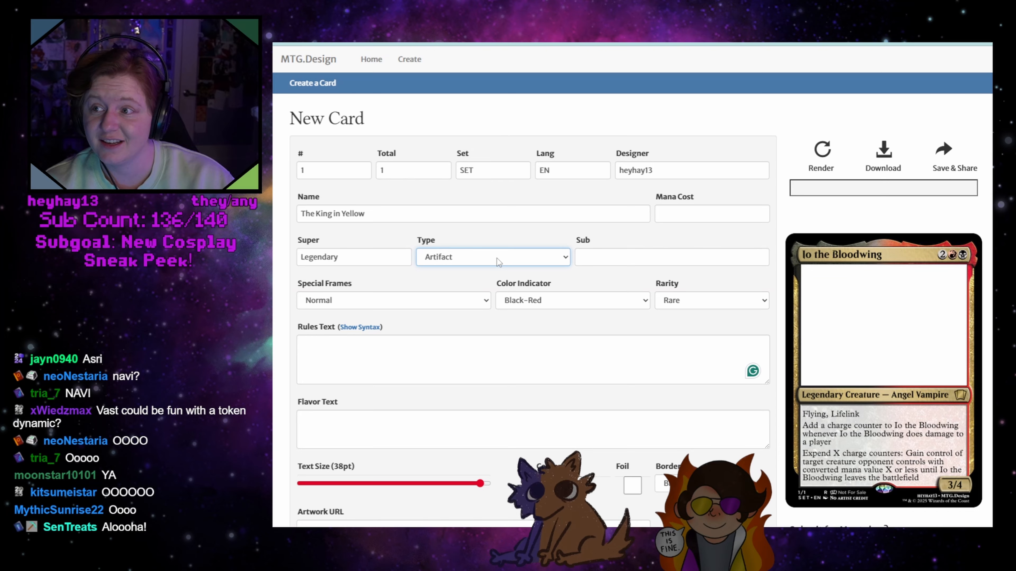
{"action": "left_click", "coordinate": [497, 258]}
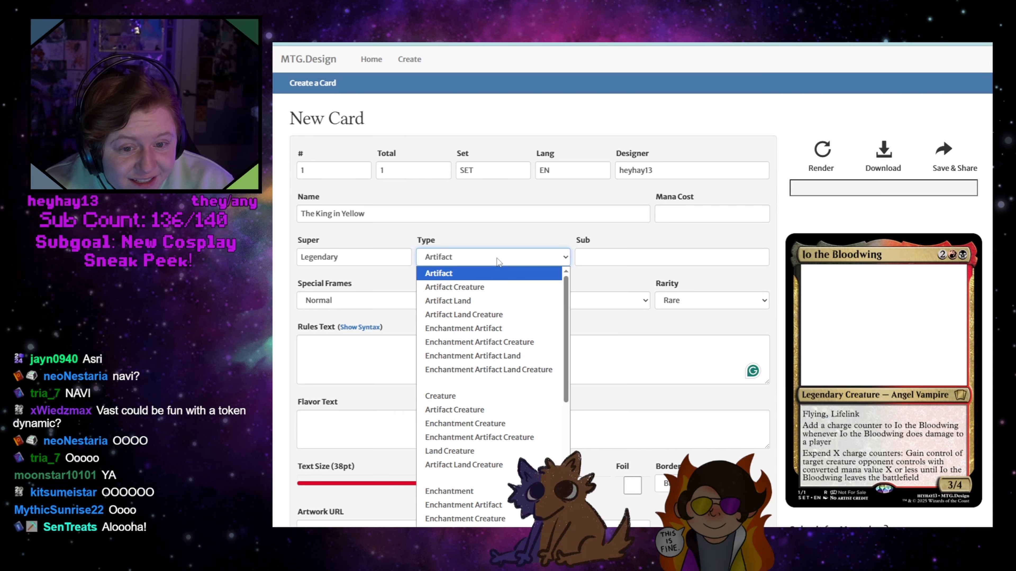
{"action": "scroll", "coordinate": [512, 344], "scroll_direction": "down", "scroll_amount": 5}
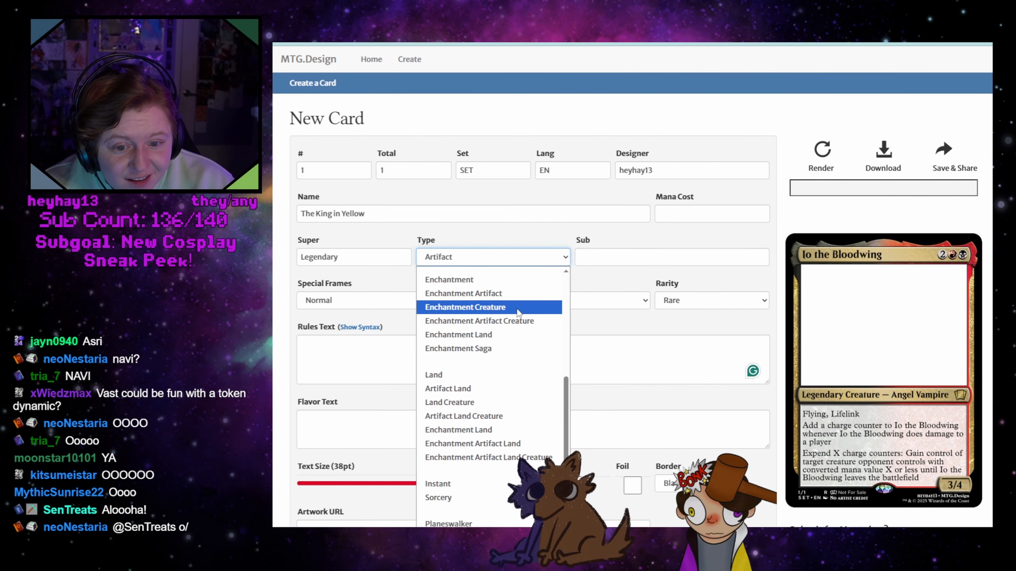
{"action": "scroll", "coordinate": [515, 348], "scroll_direction": "up", "scroll_amount": 5}
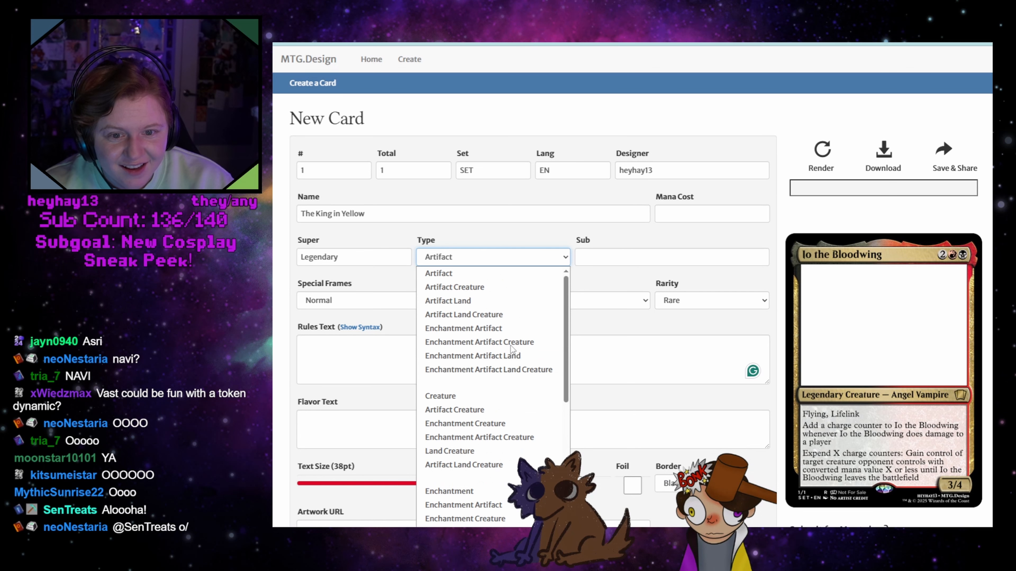
{"action": "scroll", "coordinate": [473, 451], "scroll_direction": "down", "scroll_amount": 4}
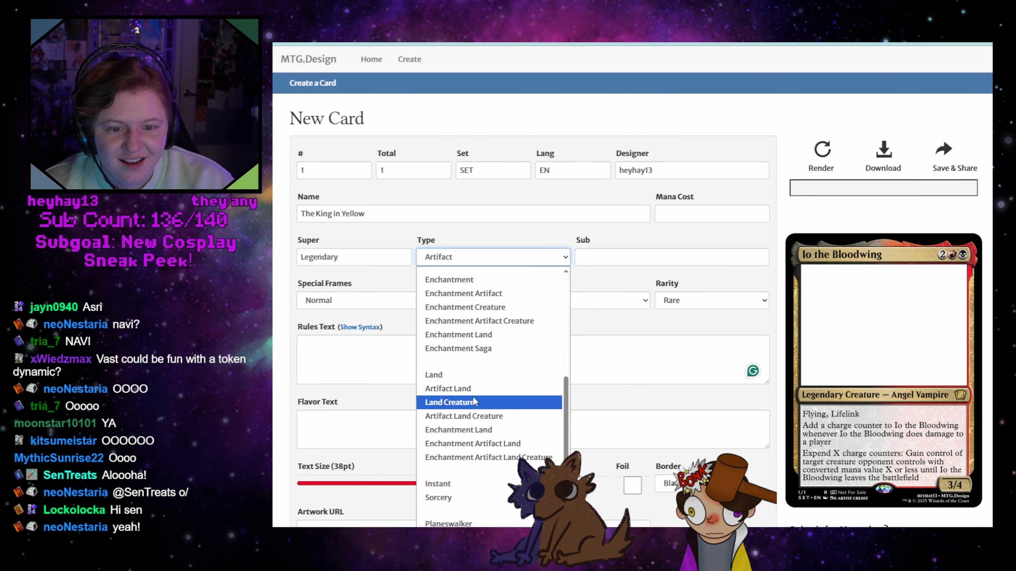
{"action": "left_click", "coordinate": [448, 279]}
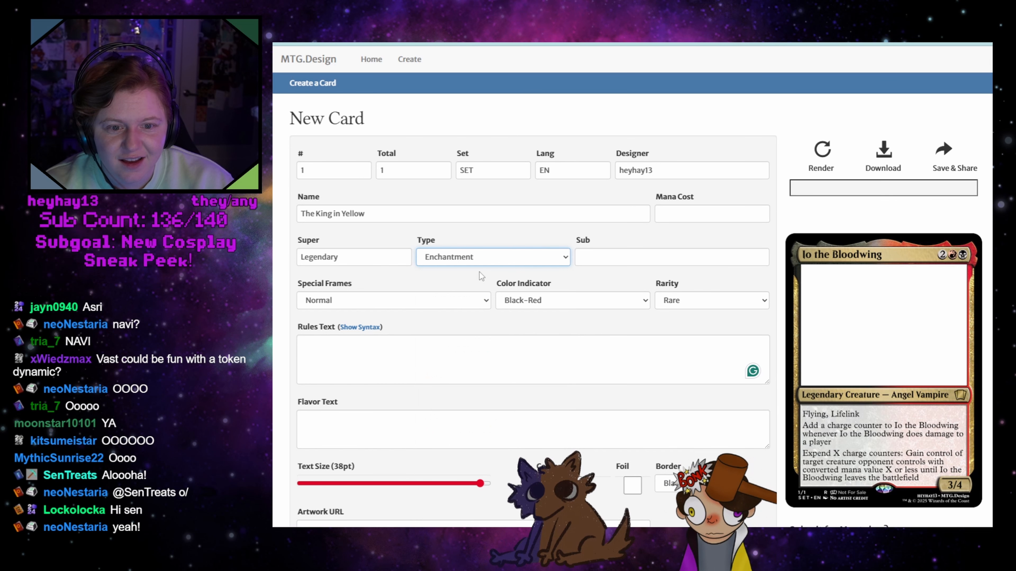
Enter "Curse" as the subtype, set the color indicator to None, and render the card
{"action": "left_click", "coordinate": [607, 251]}
{"action": "type", "text": "Curse"}
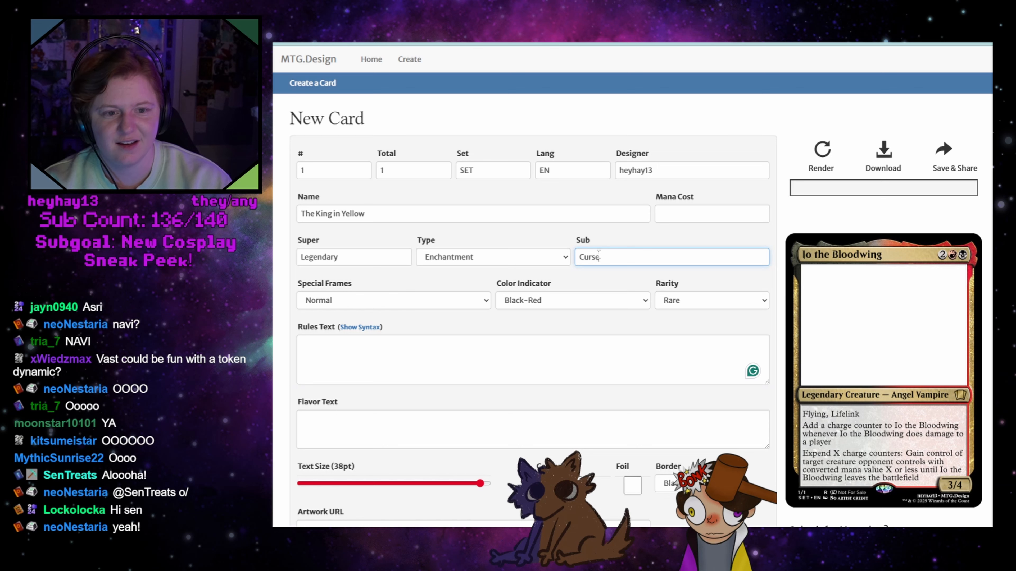
{"action": "left_click", "coordinate": [543, 305]}
{"action": "left_click", "coordinate": [546, 23]}
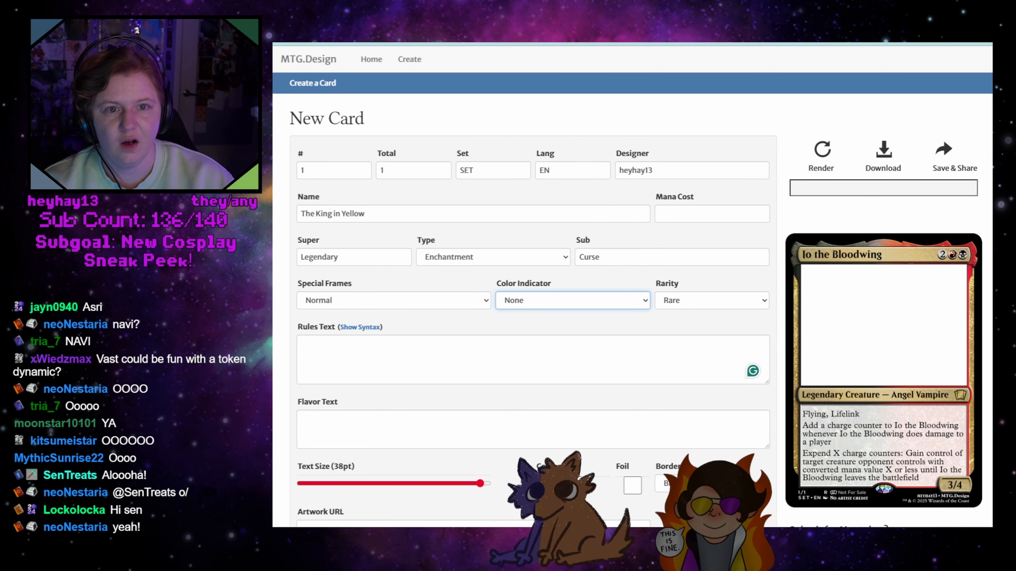
{"action": "left_click", "coordinate": [827, 156]}
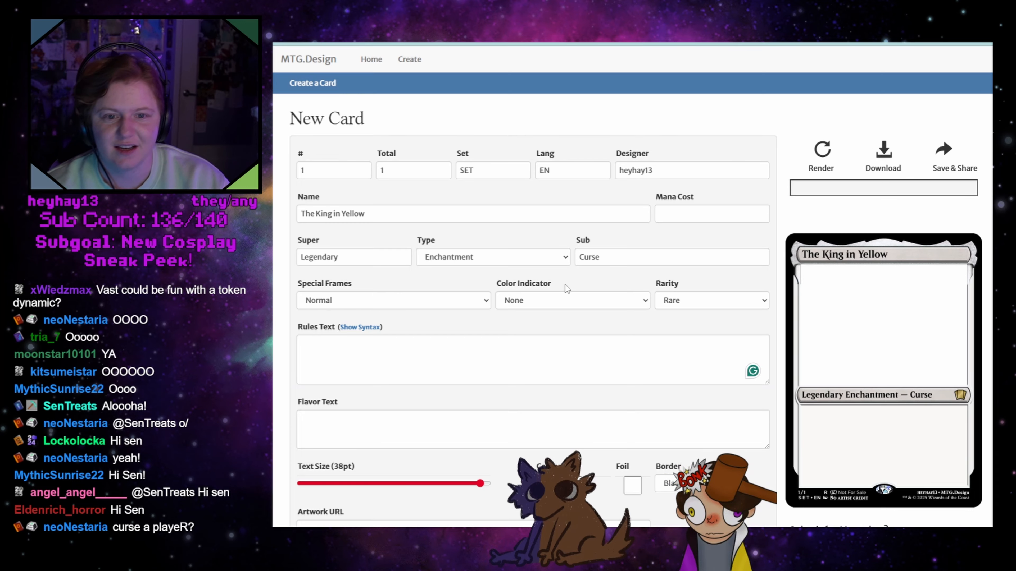
Extend the subtype to "Aura Curse" and render the card
{"action": "left_click", "coordinate": [581, 259]}
{"action": "type", "text": "a"}
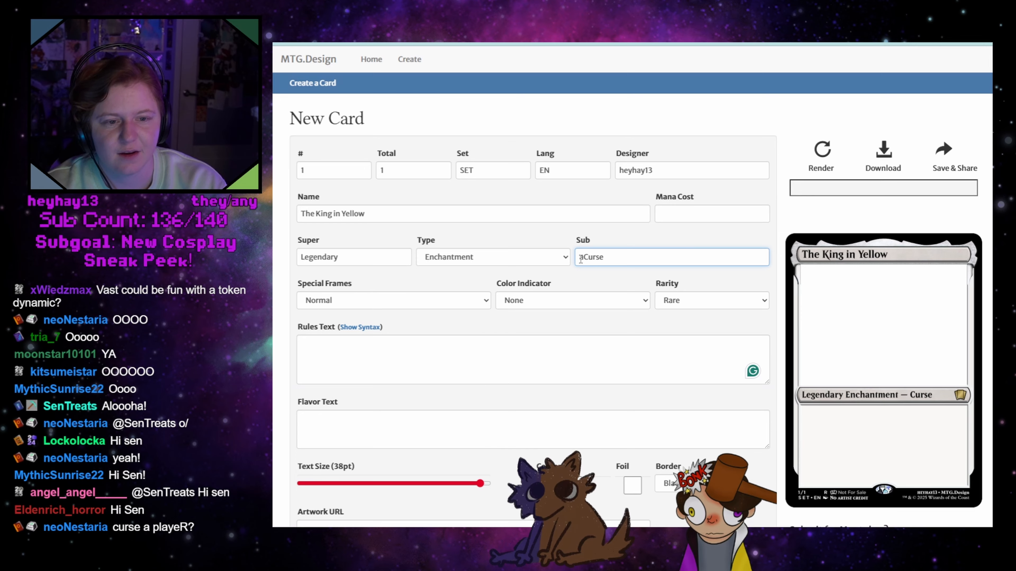
{"action": "type", "text": "ura"}
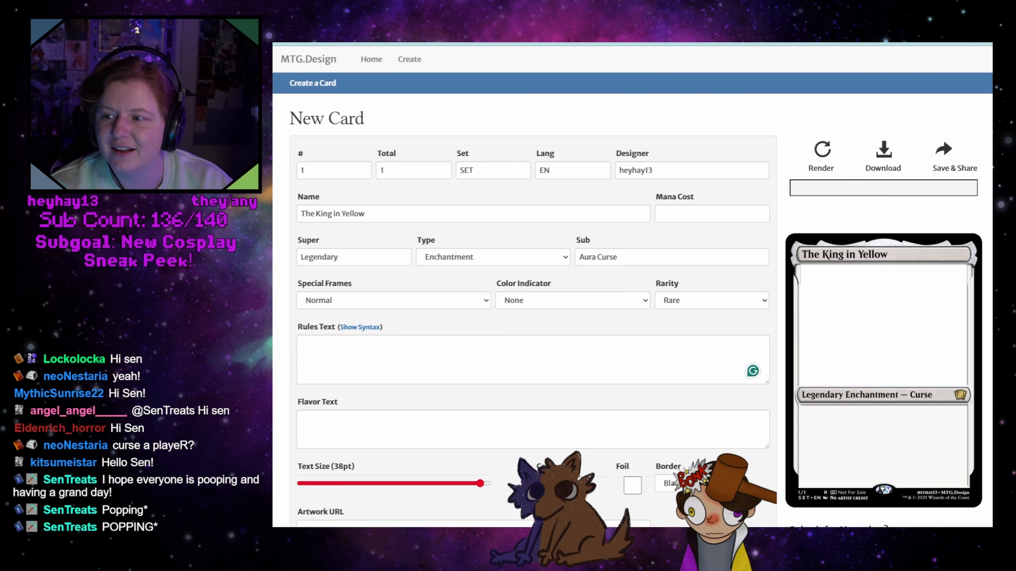
{"action": "left_click", "coordinate": [597, 257]}
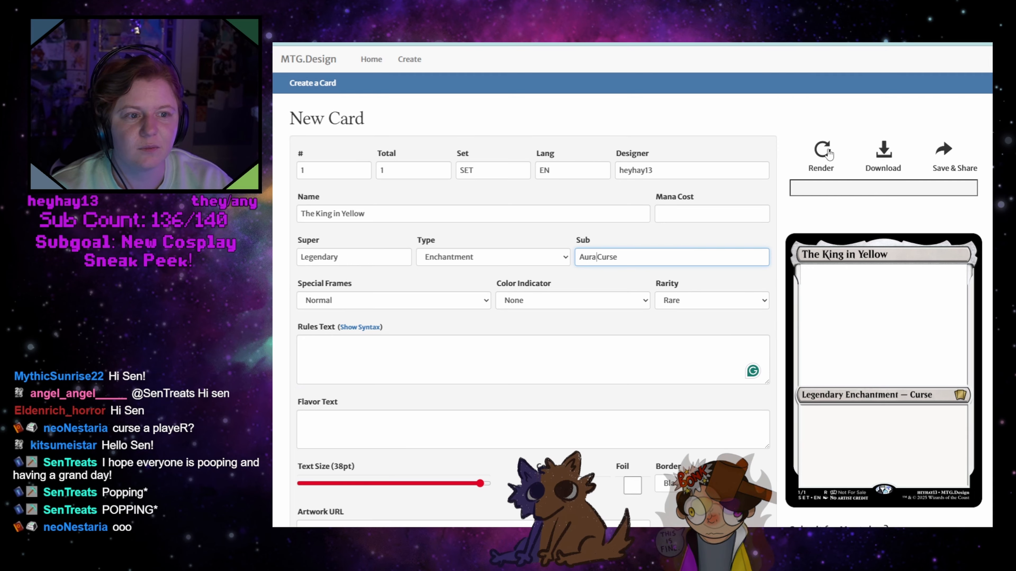
{"action": "left_click", "coordinate": [821, 156]}
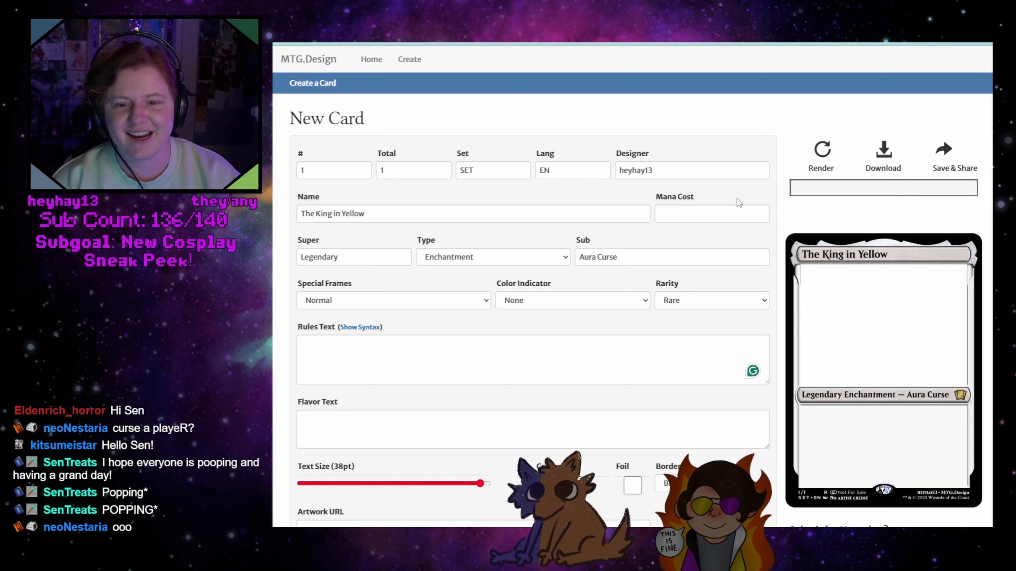
Write the rules text "Whenever enchanted player draws a card, they lose one life." and render the card
{"action": "left_click", "coordinate": [491, 355]}
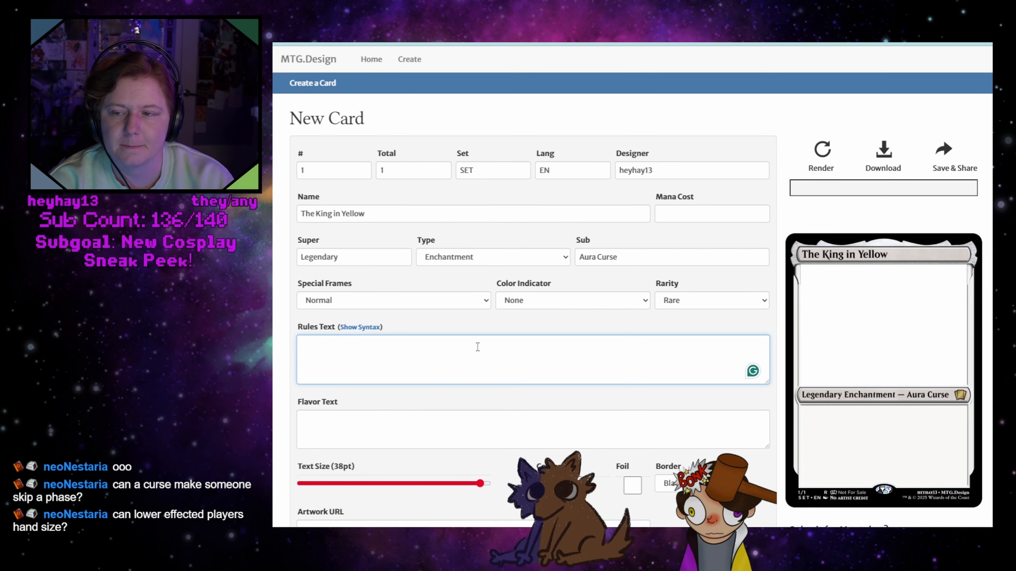
{"action": "type", "text": "Whene"}
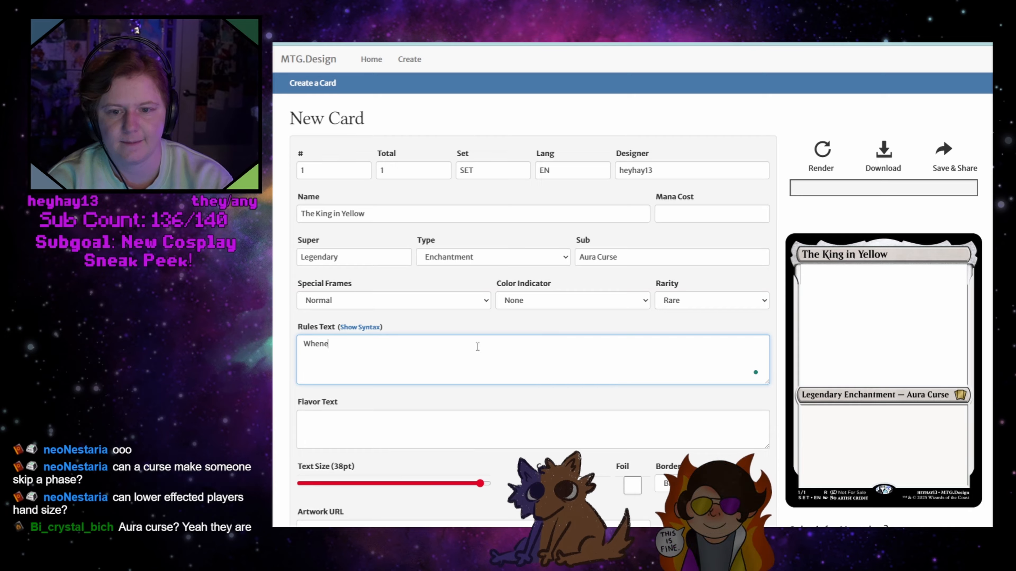
{"action": "type", "text": "ver tar"}
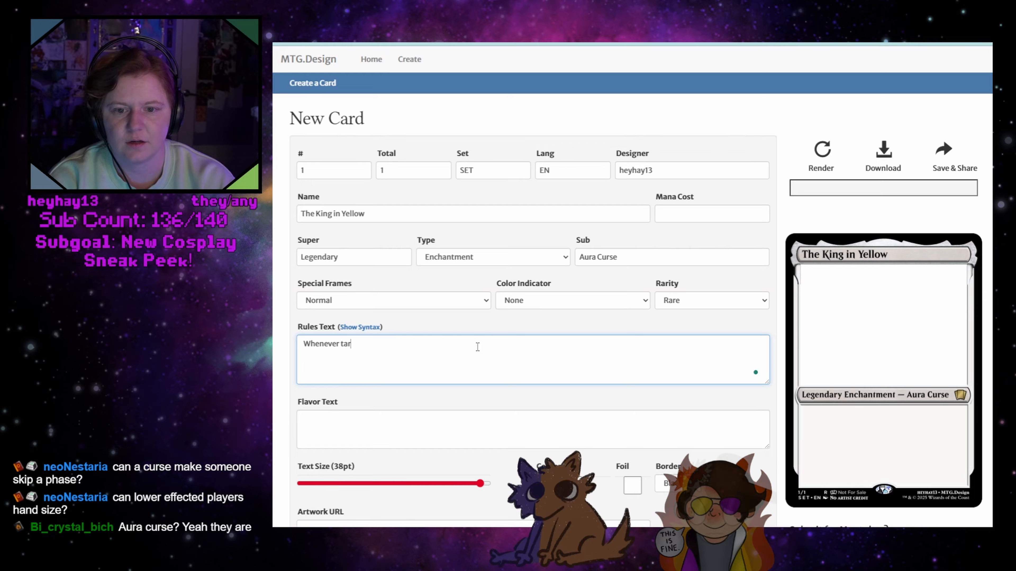
{"action": "type", "text": "get player"}
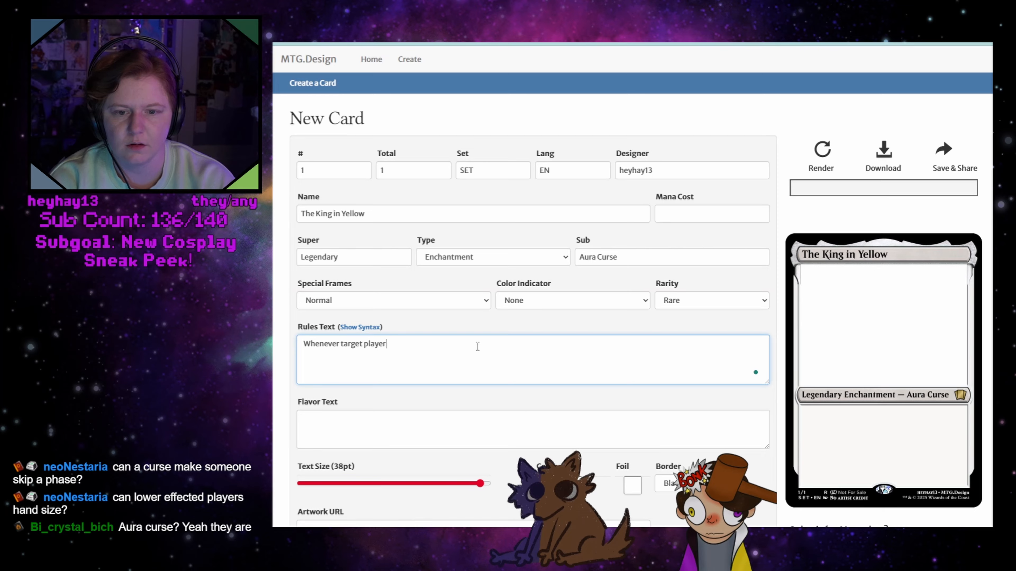
{"action": "key", "text": "BackSpace"}
{"action": "key", "text": "BackSpace"}
{"action": "key", "text": "BackSpace"}
{"action": "key", "text": "BackSpace"}
{"action": "key", "text": "BackSpace"}
{"action": "key", "text": "BackSpace"}
{"action": "key", "text": "BackSpace"}
{"action": "key", "text": "BackSpace"}
{"action": "key", "text": "BackSpace"}
{"action": "key", "text": "BackSpace"}
{"action": "key", "text": "BackSpace"}
{"action": "key", "text": "BackSpace"}
{"action": "key", "text": "BackSpace"}
{"action": "type", "text": "enchante"}
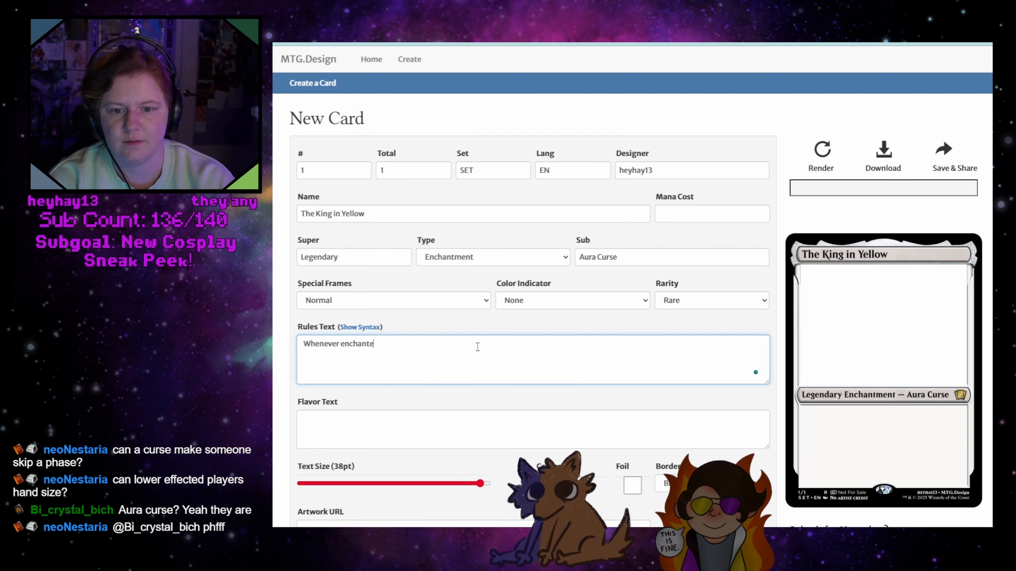
{"action": "type", "text": "d player draws a"}
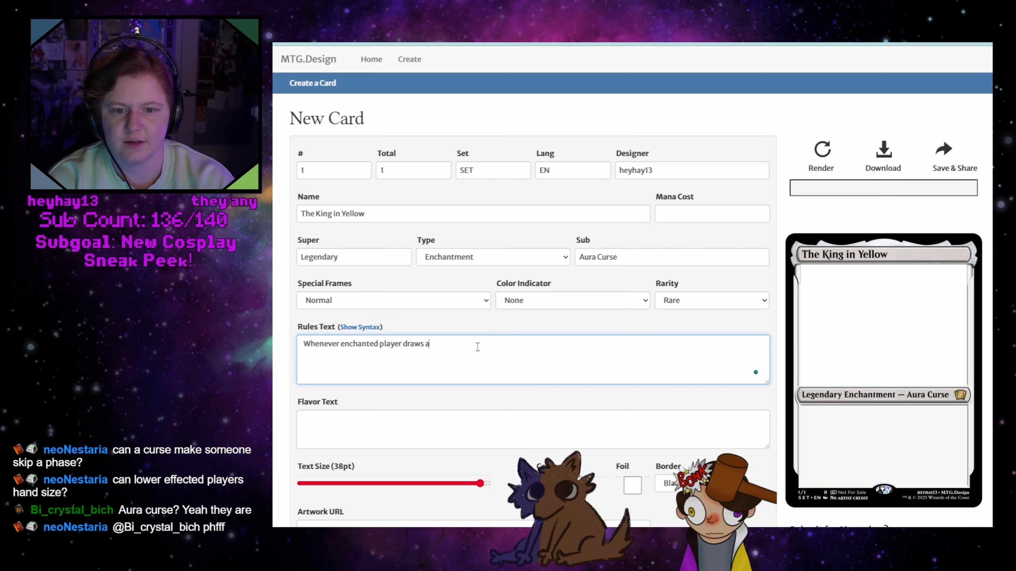
{"action": "type", "text": " card, they lo"}
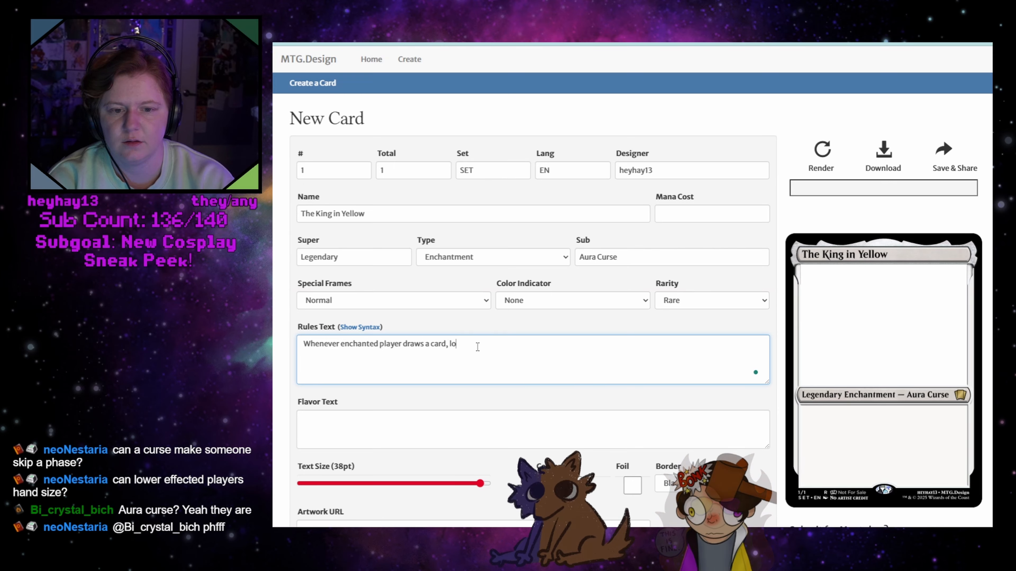
{"action": "type", "text": "se one life"}
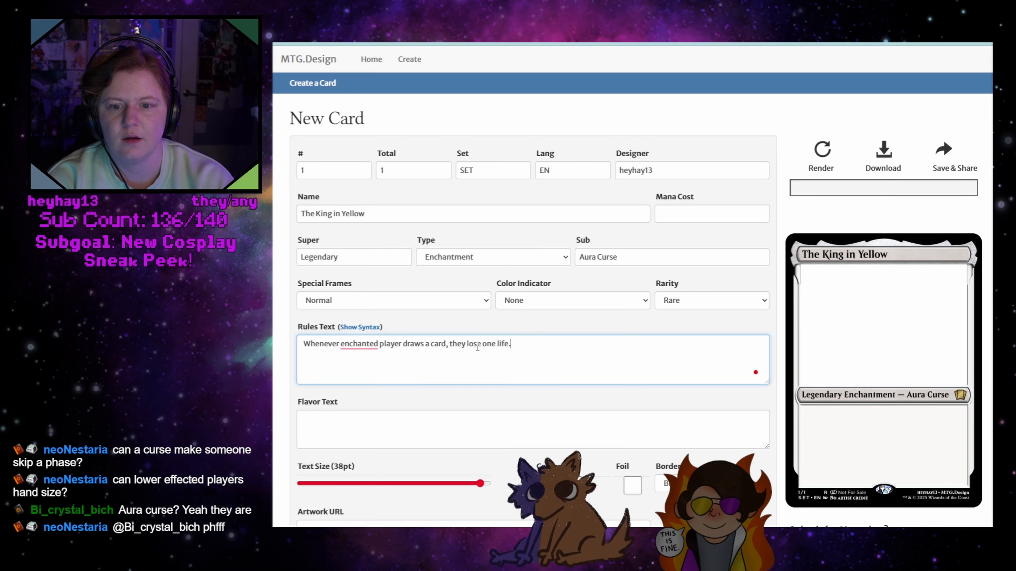
{"action": "type", "text": "."}
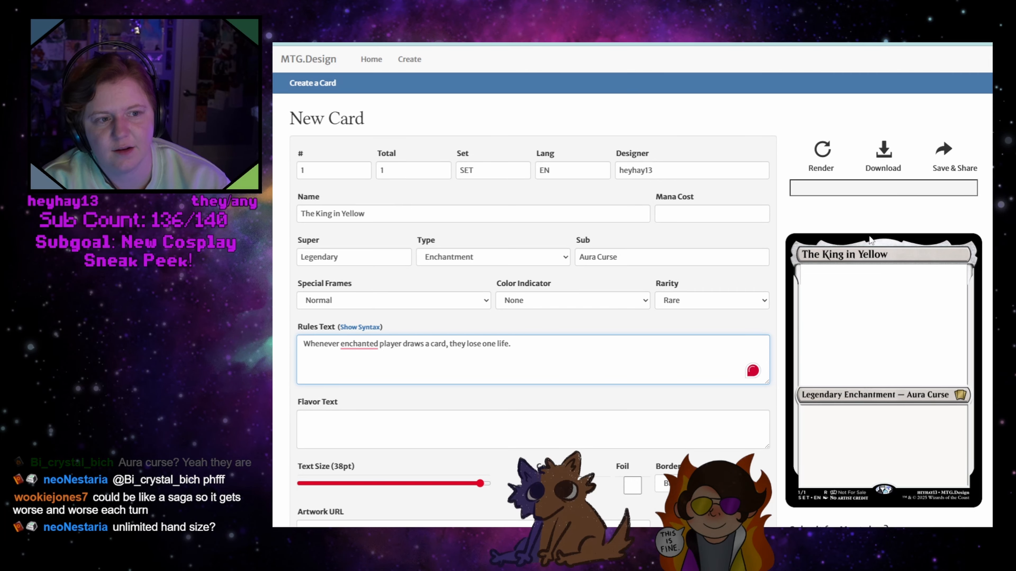
{"action": "left_click", "coordinate": [811, 152]}
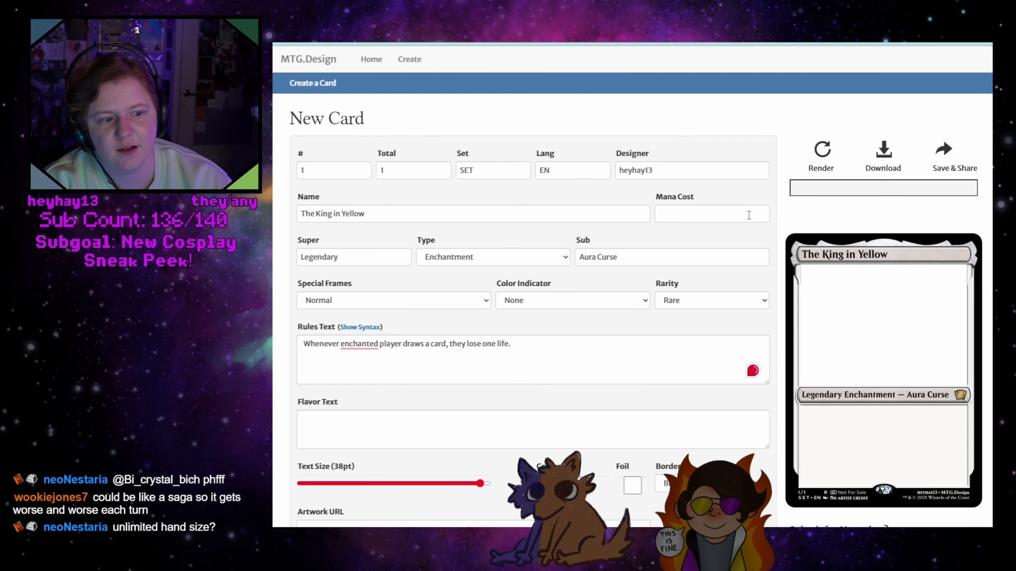
Add a second line to the rules text reading "Enchanted player has unlimited hand size."
{"action": "left_click", "coordinate": [447, 357]}
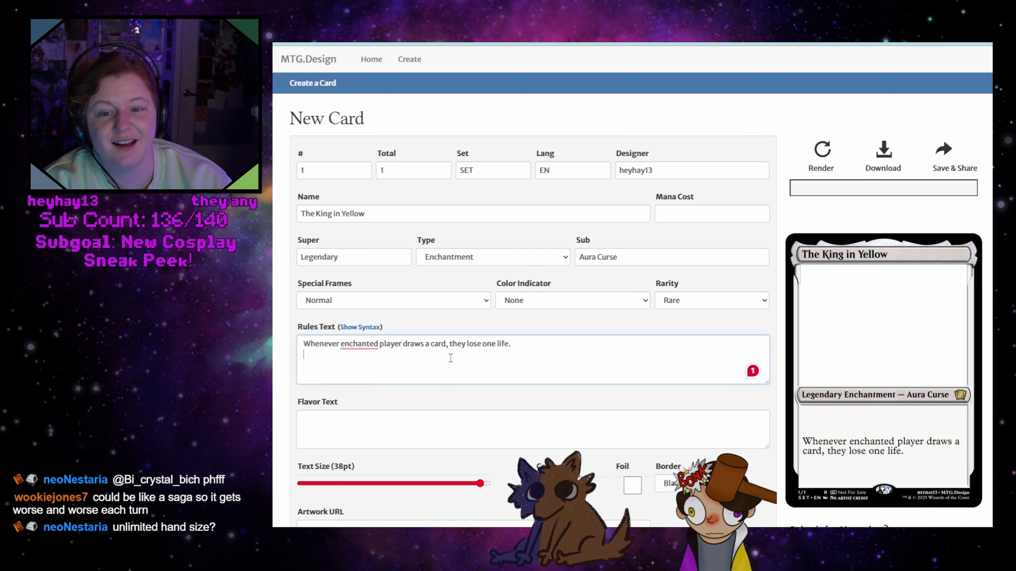
{"action": "type", "text": "Unlimit"}
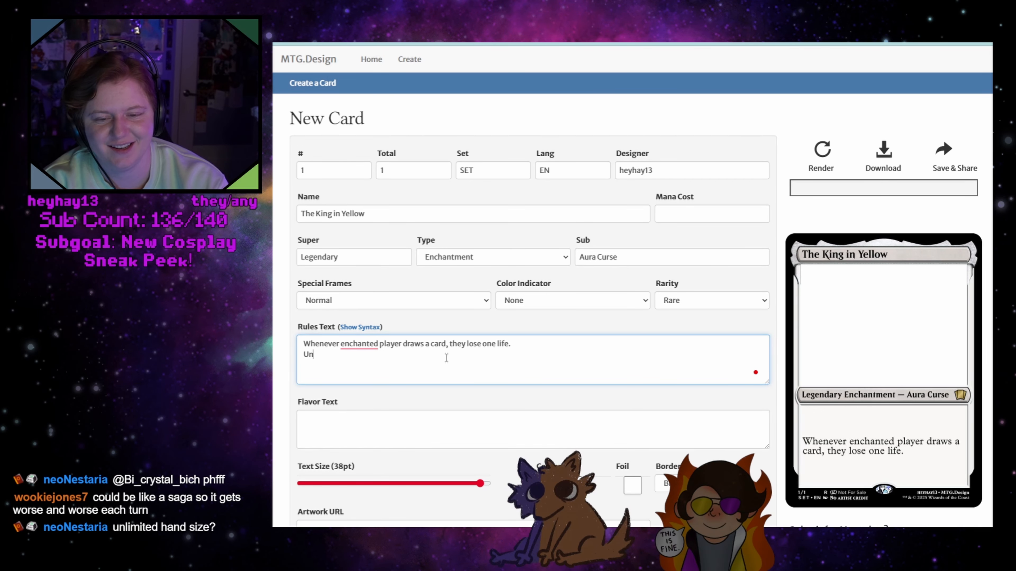
{"action": "key", "text": "BackSpace"}
{"action": "key", "text": "BackSpace"}
{"action": "key", "text": "BackSpace"}
{"action": "key", "text": "BackSpace"}
{"action": "key", "text": "BackSpace"}
{"action": "key", "text": "BackSpace"}
{"action": "key", "text": "BackSpace"}
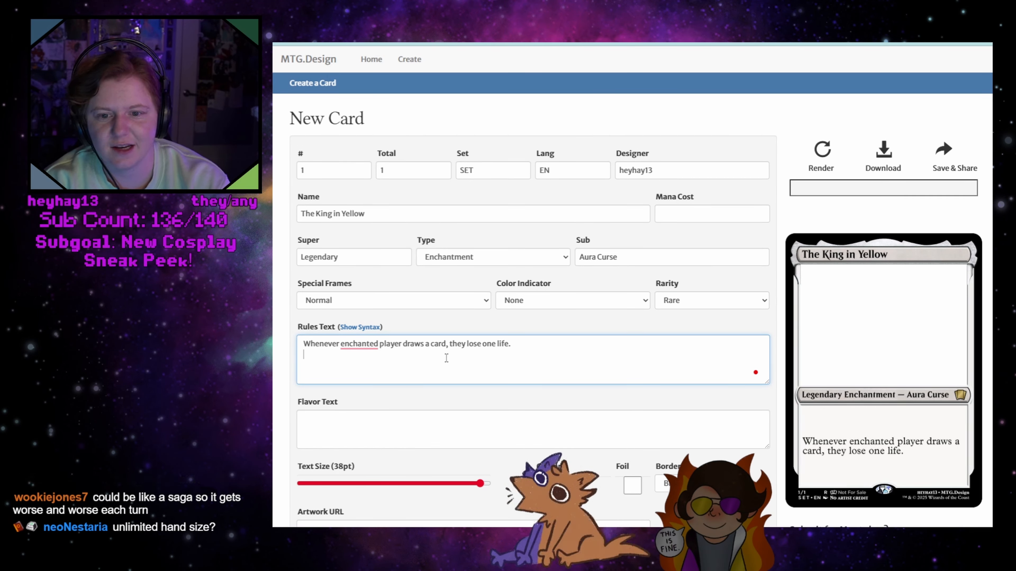
{"action": "type", "text": "CEn"}
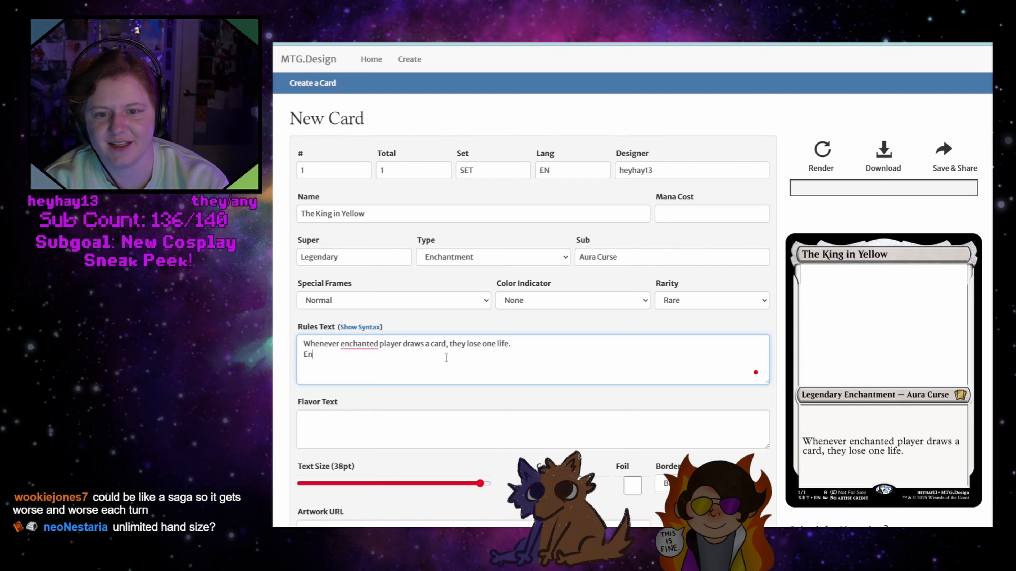
{"action": "type", "text": "chanted player has"}
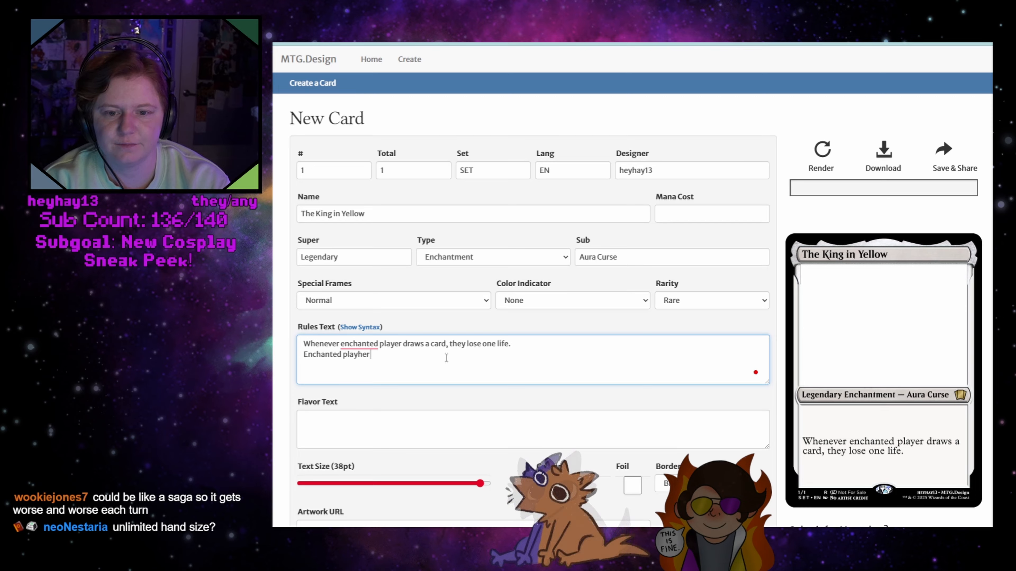
{"action": "type", "text": "nli"}
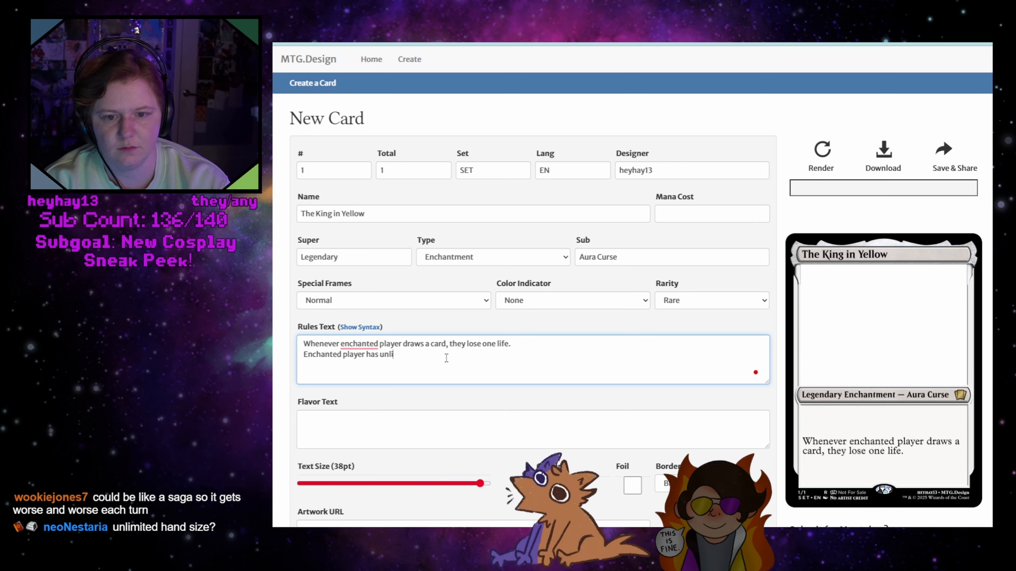
{"action": "type", "text": "mited hand size."}
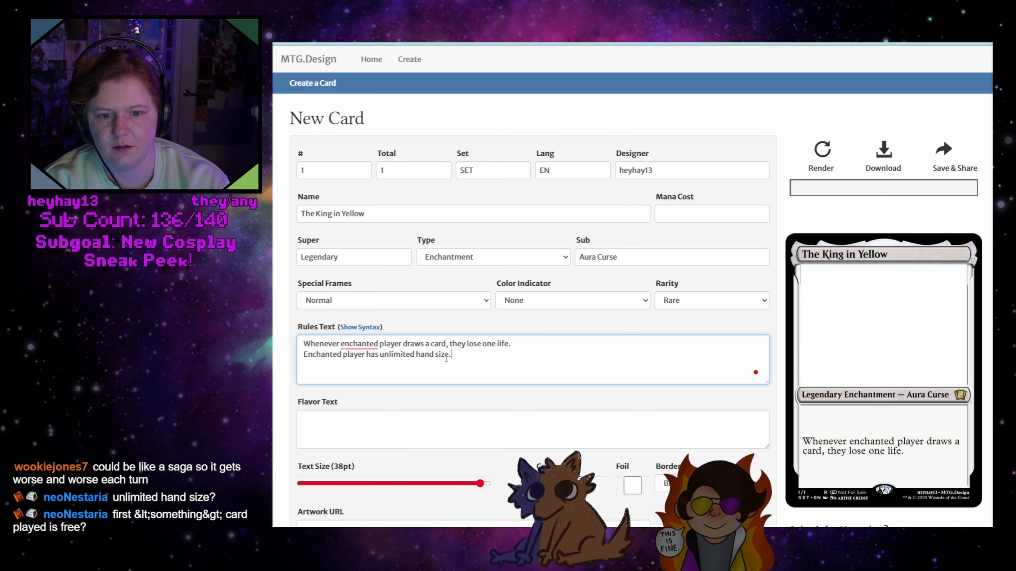
Remove the periods at the end of both rules text lines and render the card
{"action": "key", "text": "BackSpace"}
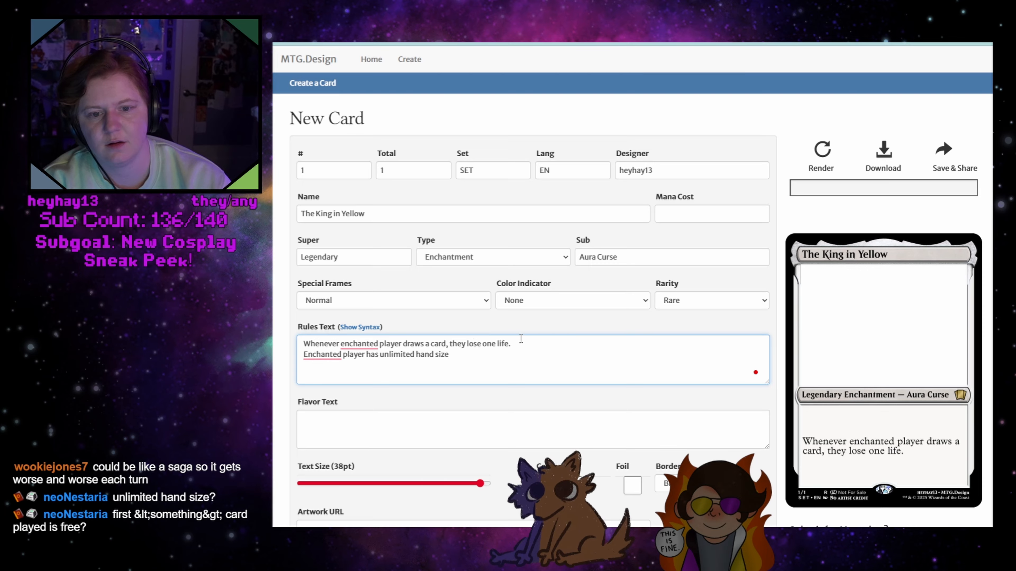
{"action": "key", "text": "BackSpace"}
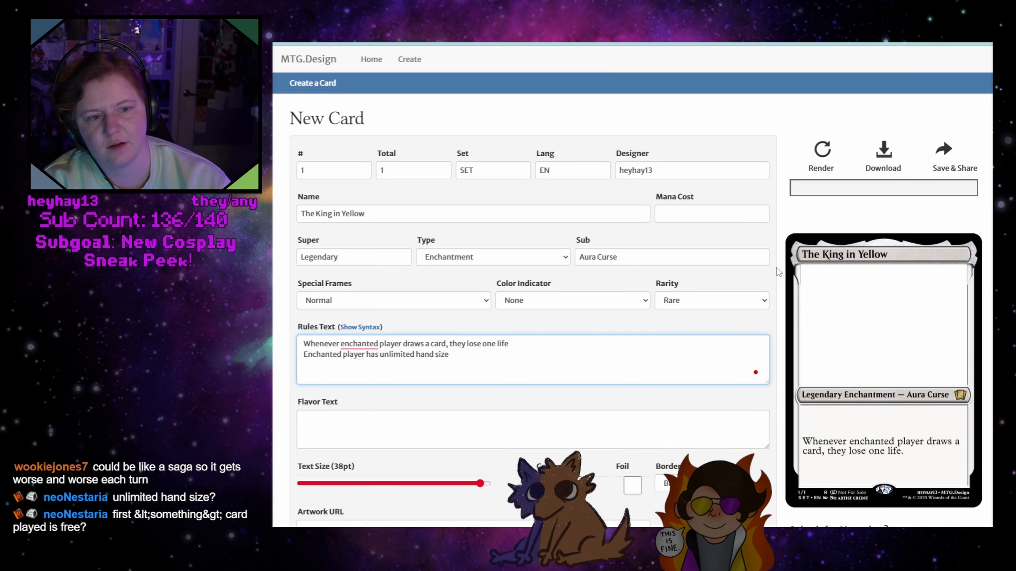
{"action": "left_click", "coordinate": [818, 152]}
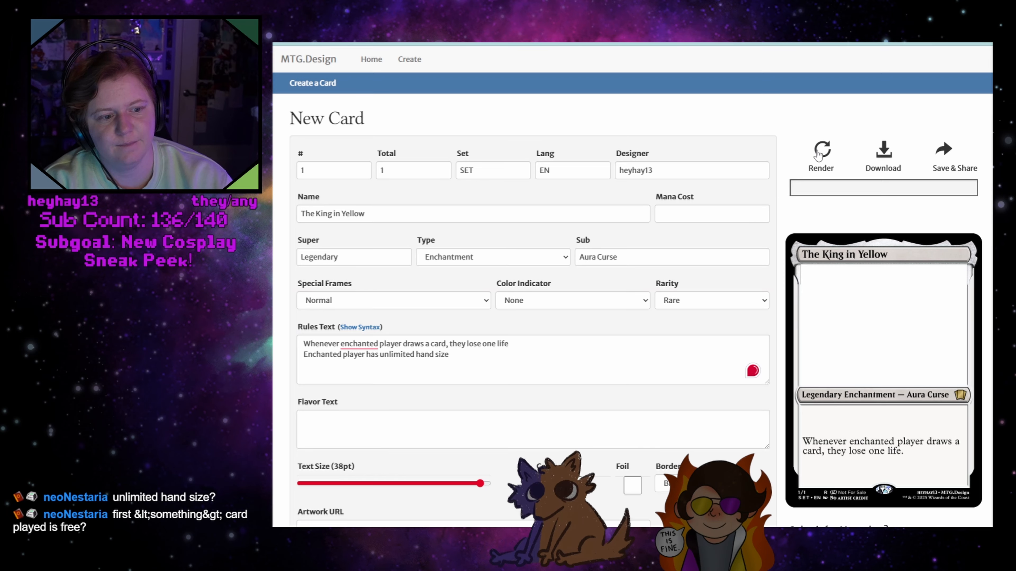
End both rules text lines with a period and render the card
{"action": "left_click", "coordinate": [520, 341]}
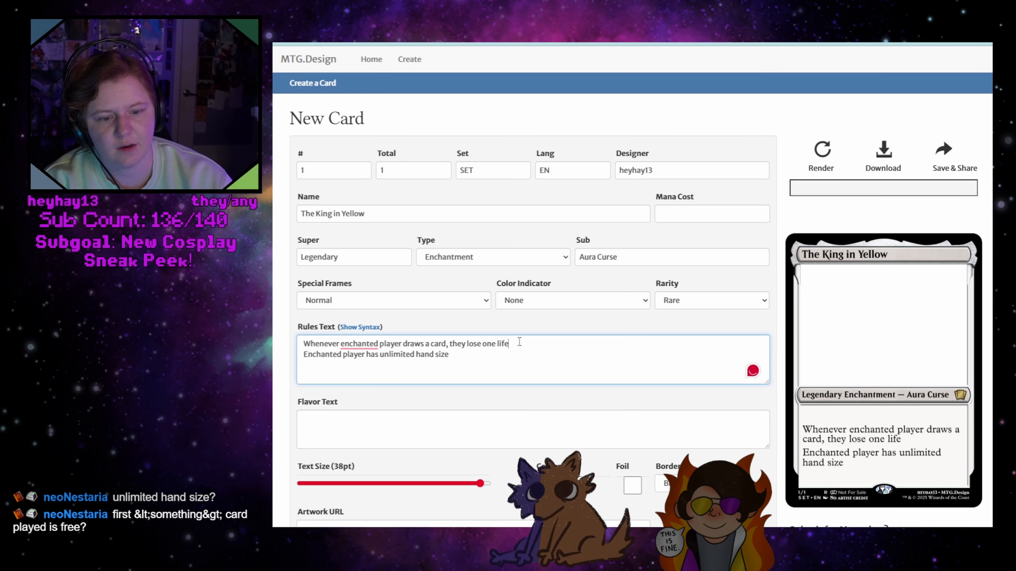
{"action": "type", "text": "."}
{"action": "left_click", "coordinate": [480, 354]}
{"action": "type", "text": "."}
{"action": "left_click", "coordinate": [819, 155]}
Extend the first rules sentence with "unless they discard a card." and render the card
{"action": "left_click", "coordinate": [475, 357]}
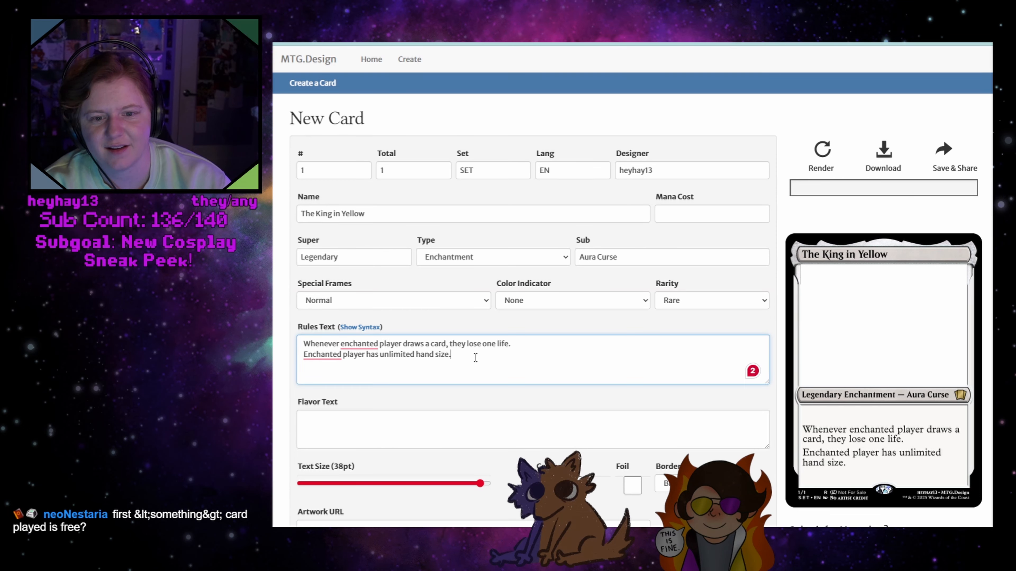
{"action": "left_click", "coordinate": [516, 345]}
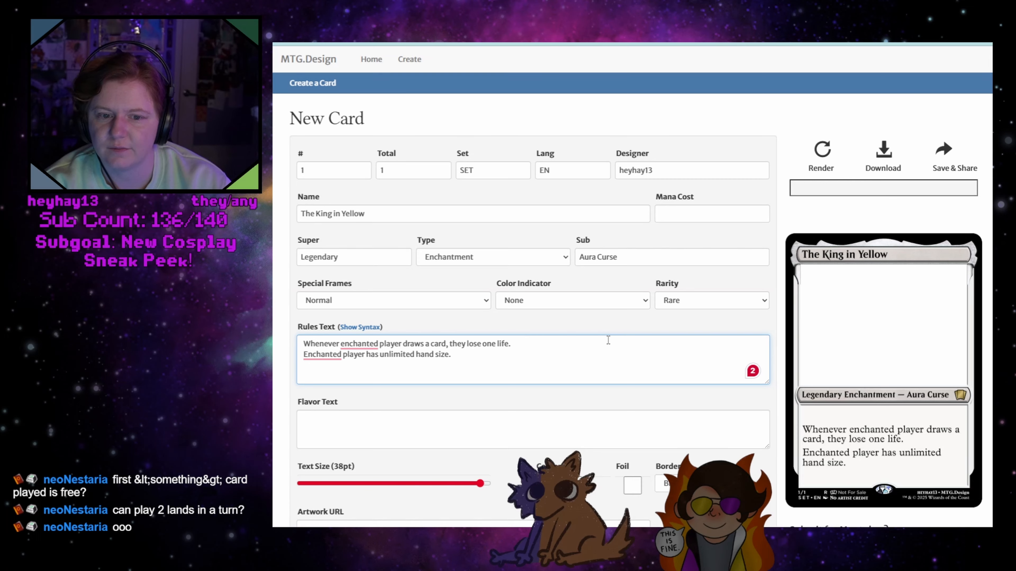
{"action": "key", "text": "BackSpace"}
{"action": "type", "text": "unless"}
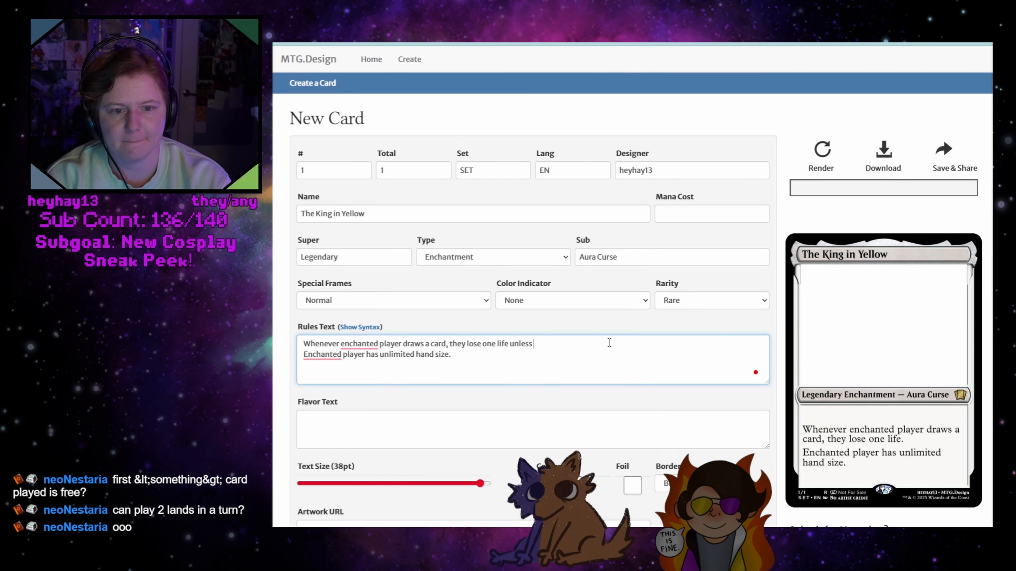
{"action": "type", "text": " they discard"}
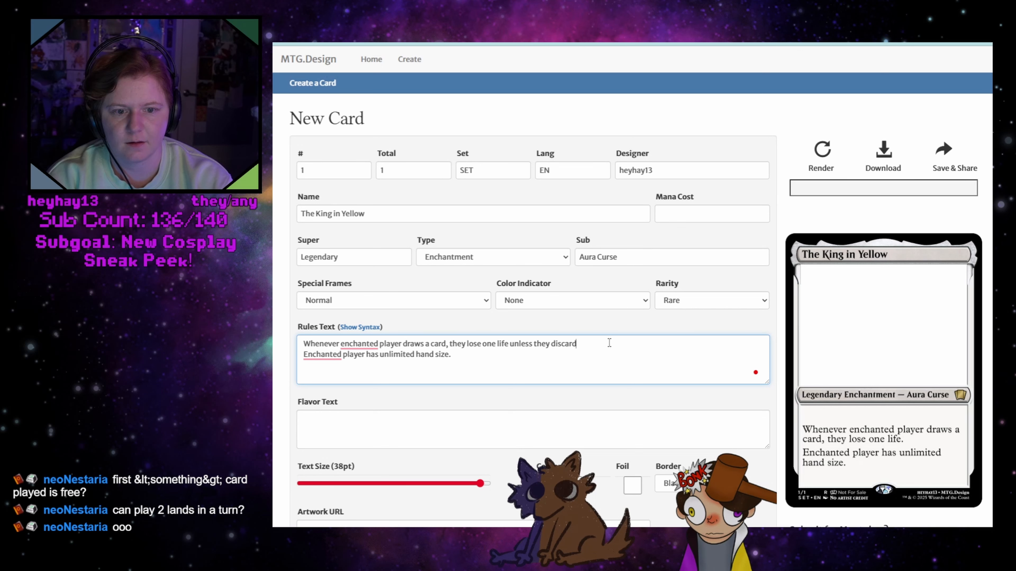
{"action": "type", "text": " a card."}
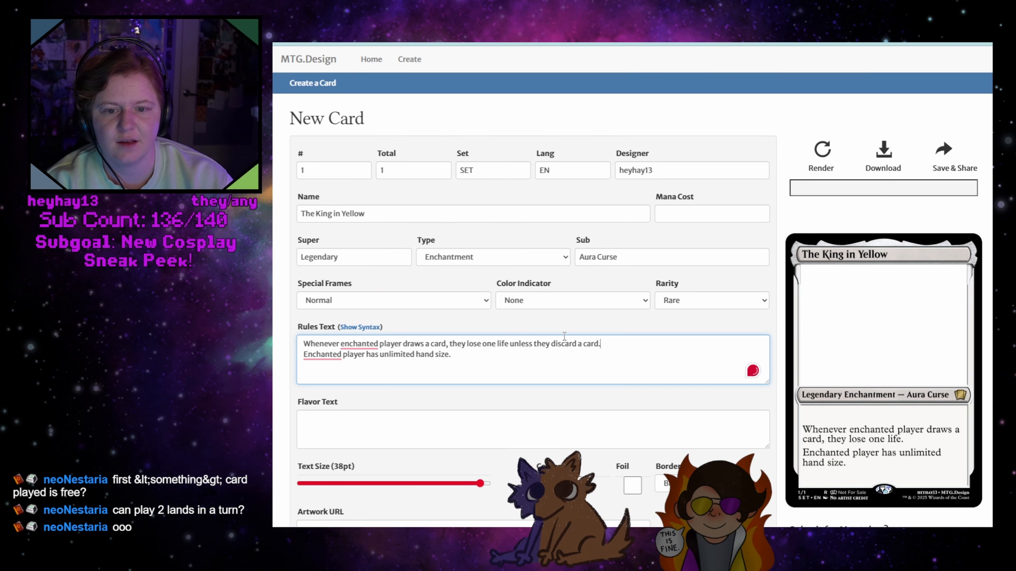
{"action": "left_click", "coordinate": [820, 149]}
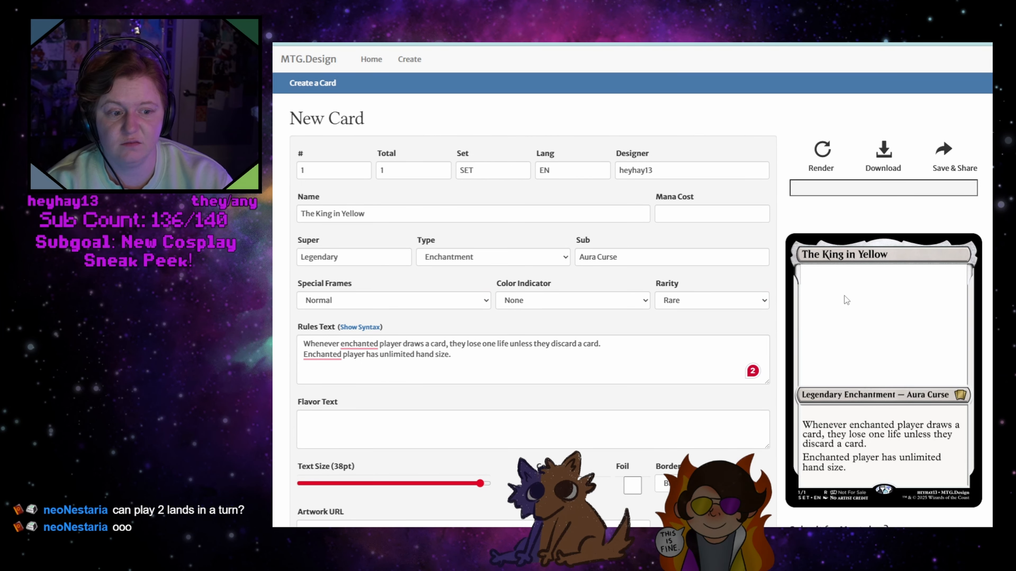
Add a third rules line, "Enchanted player may look at the top card of their library at any time.", rendering the card before adding its period
{"action": "left_click", "coordinate": [689, 211]}
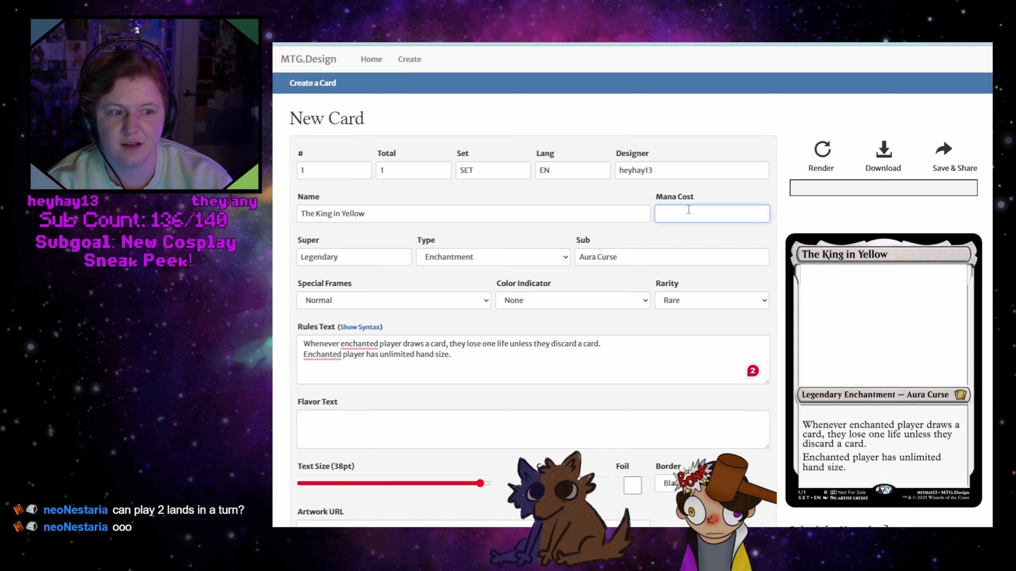
{"action": "left_click", "coordinate": [467, 360]}
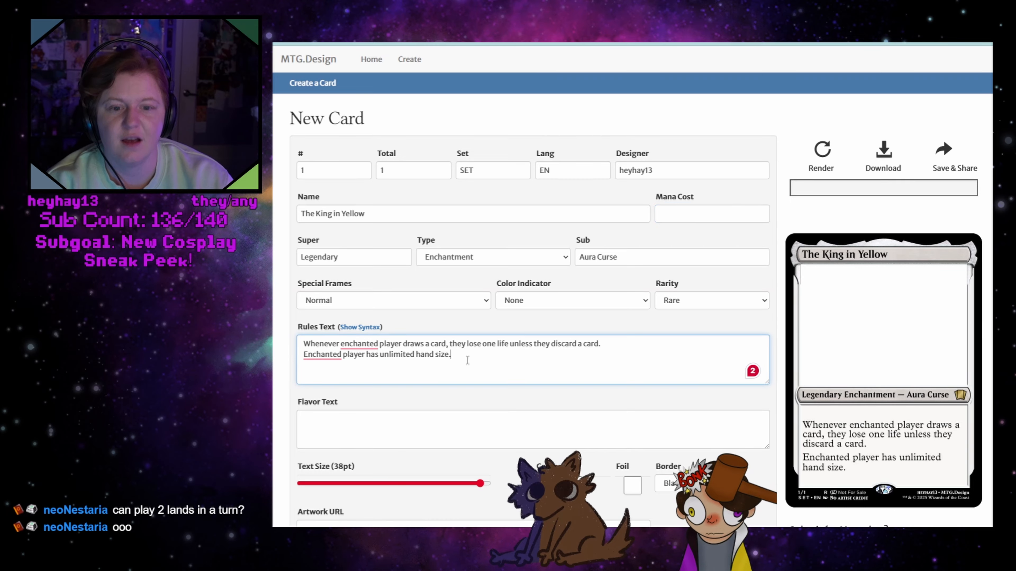
{"action": "key", "text": "Return"}
{"action": "type", "text": "Enchant"}
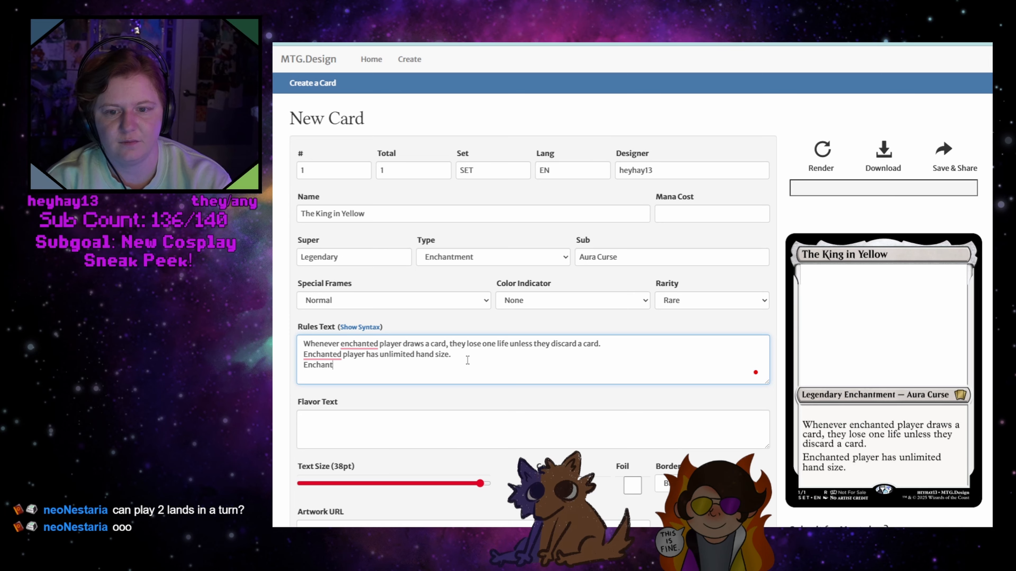
{"action": "type", "text": "ed player"}
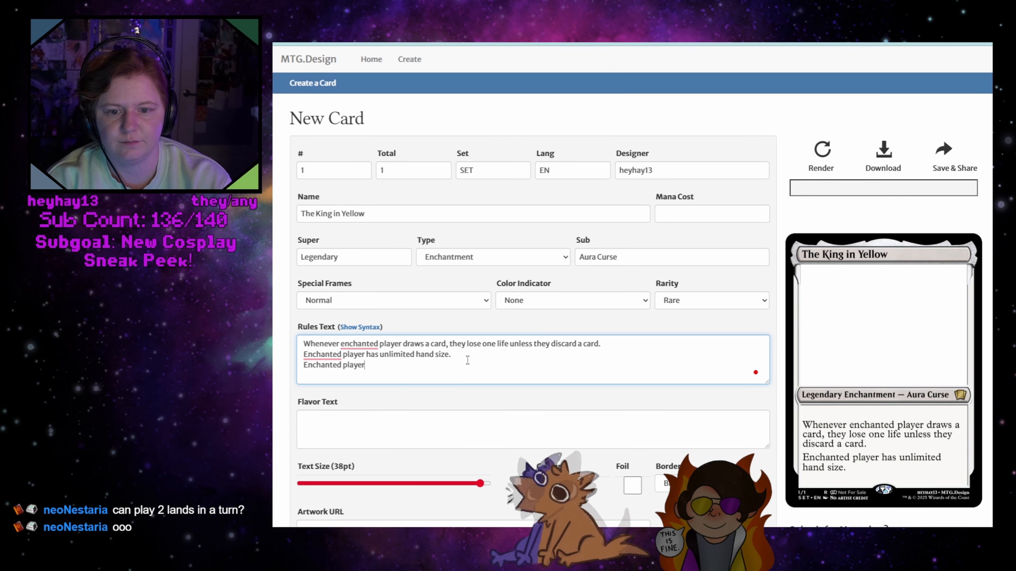
{"action": "type", "text": " may look at th"}
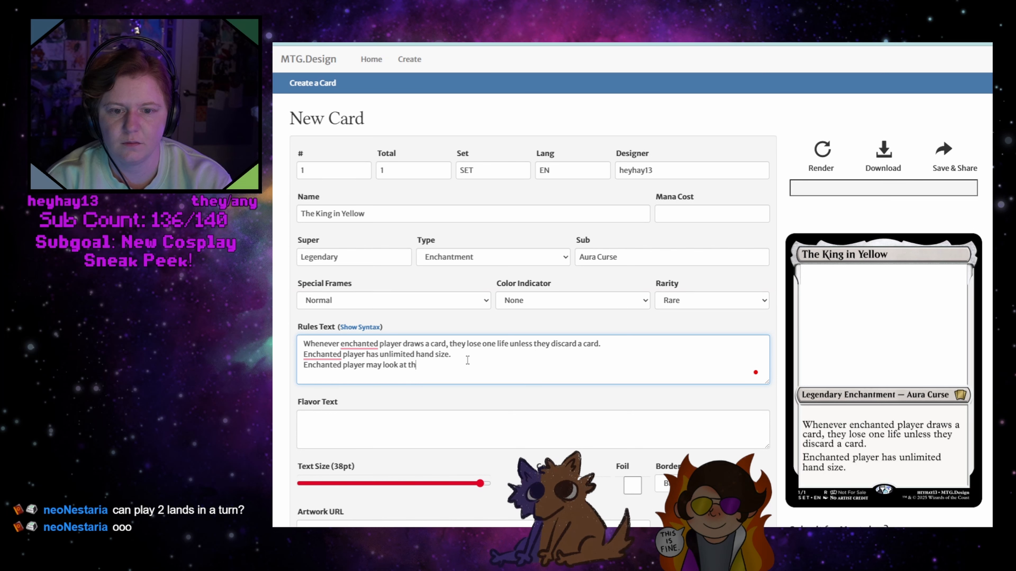
{"action": "type", "text": "e top card of th"}
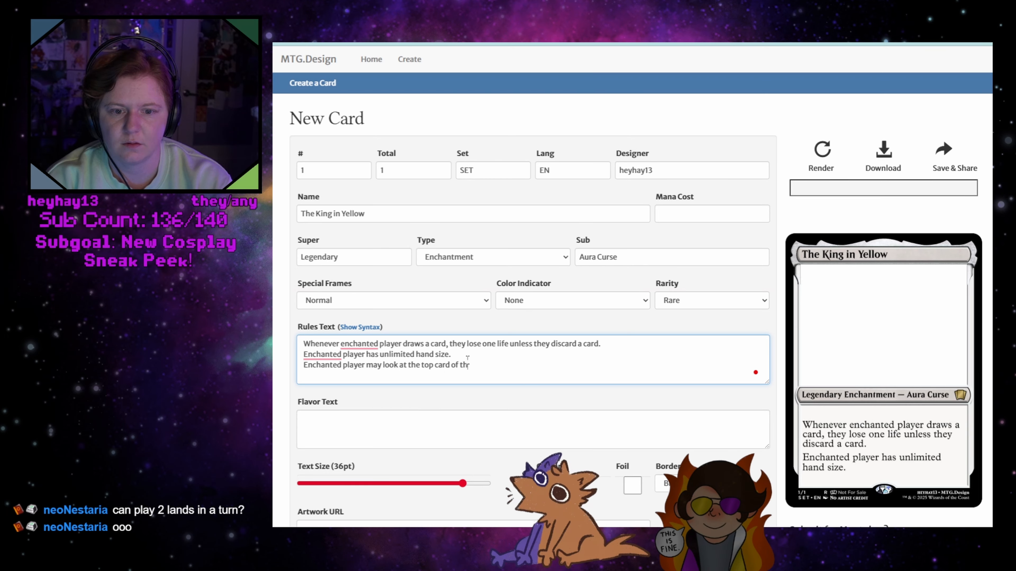
{"action": "type", "text": "eir library"}
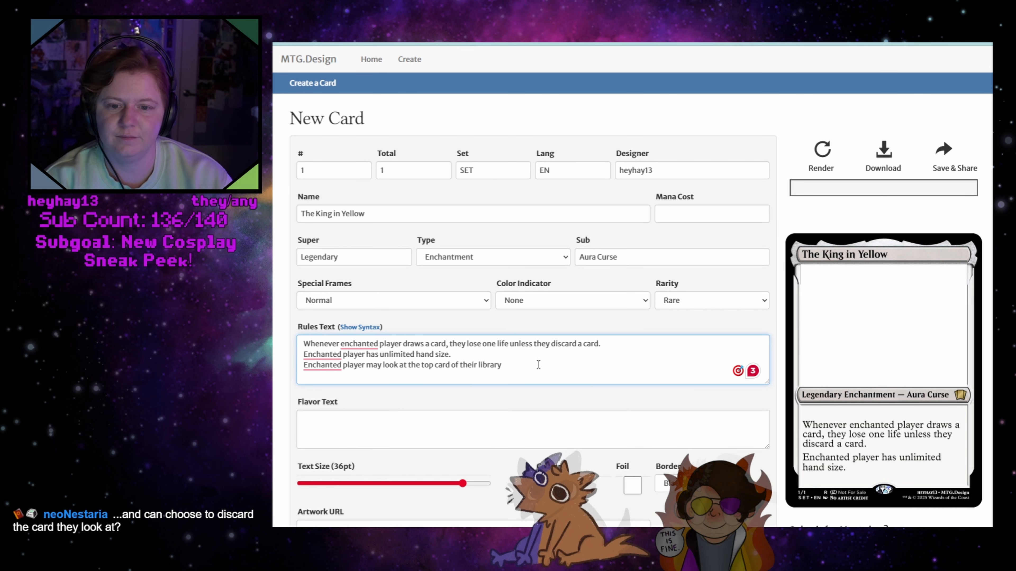
{"action": "type", "text": "at any time"}
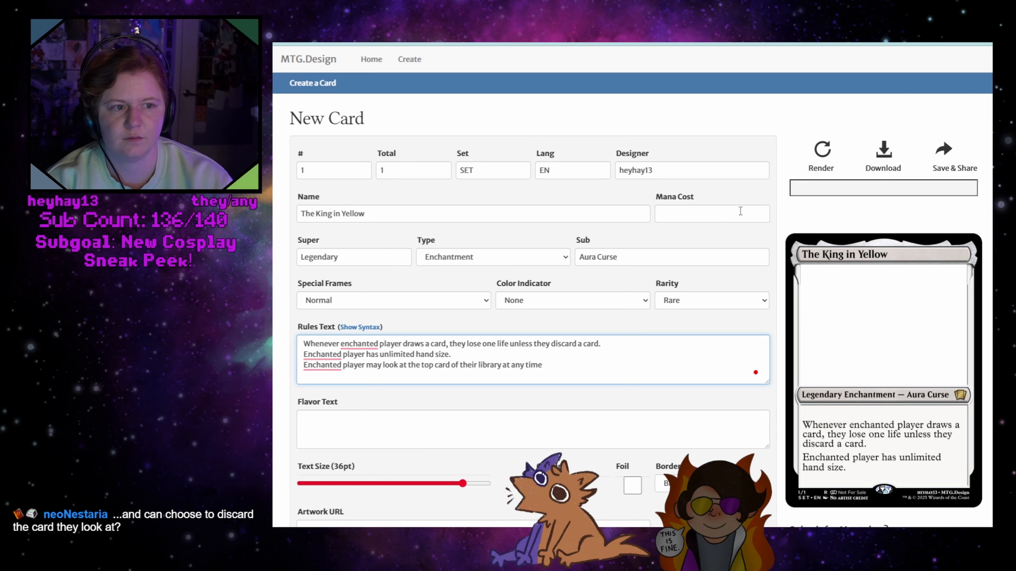
{"action": "left_click", "coordinate": [825, 154]}
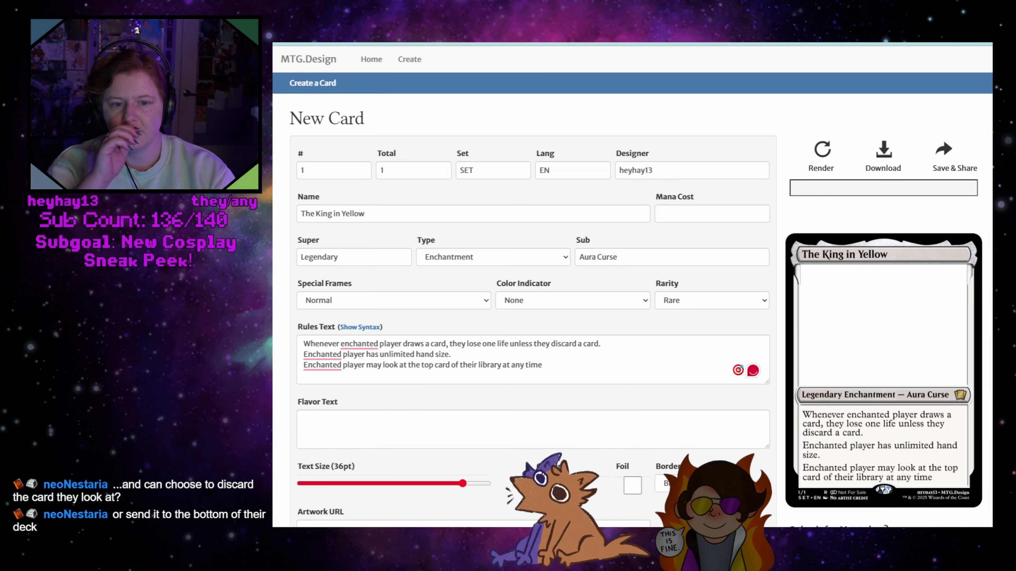
{"action": "left_click", "coordinate": [568, 364]}
{"action": "type", "text": "."}
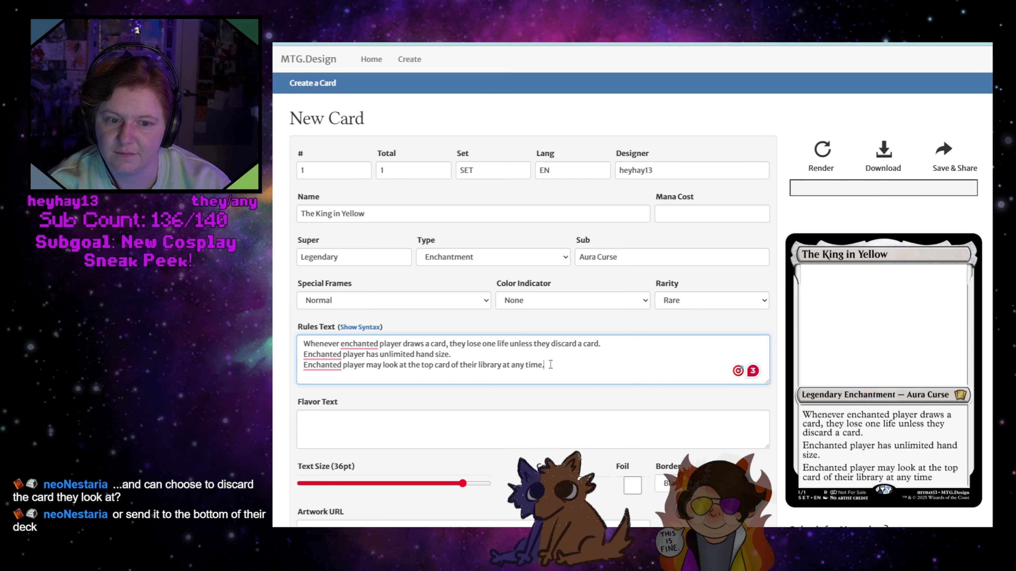
Delete the third rules line about looking at the top card of the library
{"action": "left_click", "coordinate": [469, 354]}
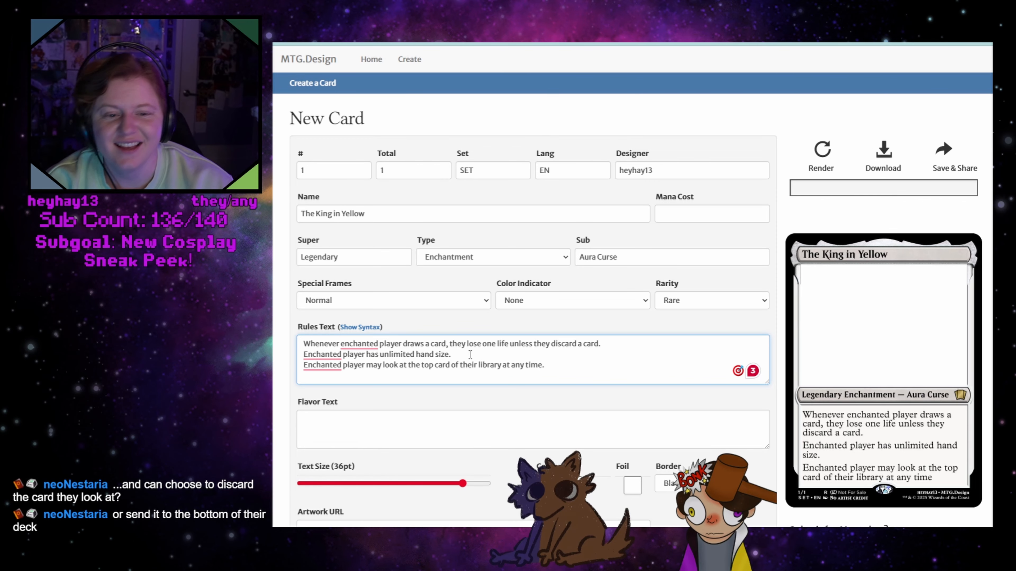
{"action": "key", "text": "Return"}
{"action": "scroll", "coordinate": [520, 362], "scroll_direction": "down", "scroll_amount": 2}
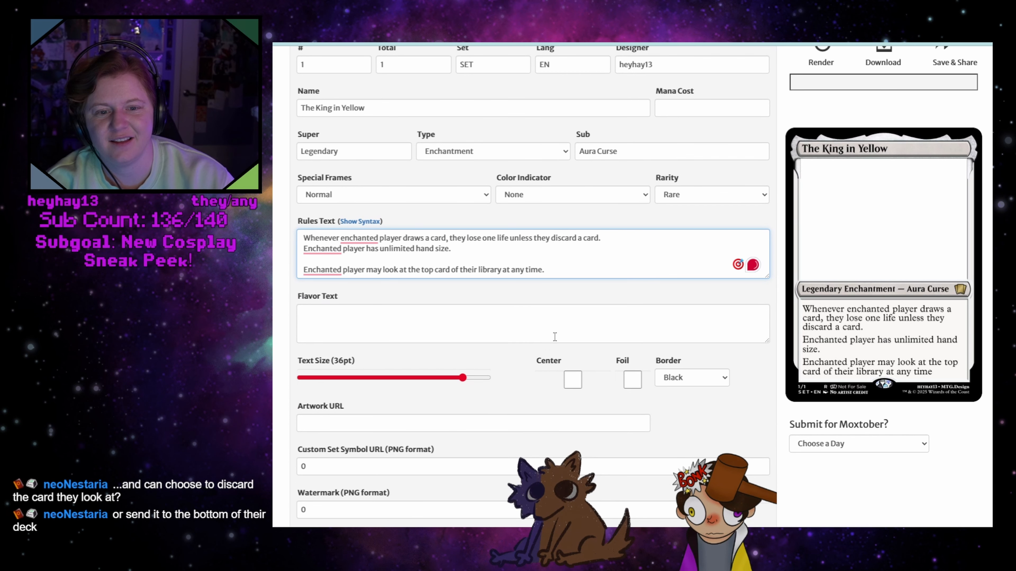
{"action": "scroll", "coordinate": [543, 366], "scroll_direction": "up", "scroll_amount": 2}
{"action": "left_click_drag", "start_coordinate": [544, 366], "coordinate": [554, 375]}
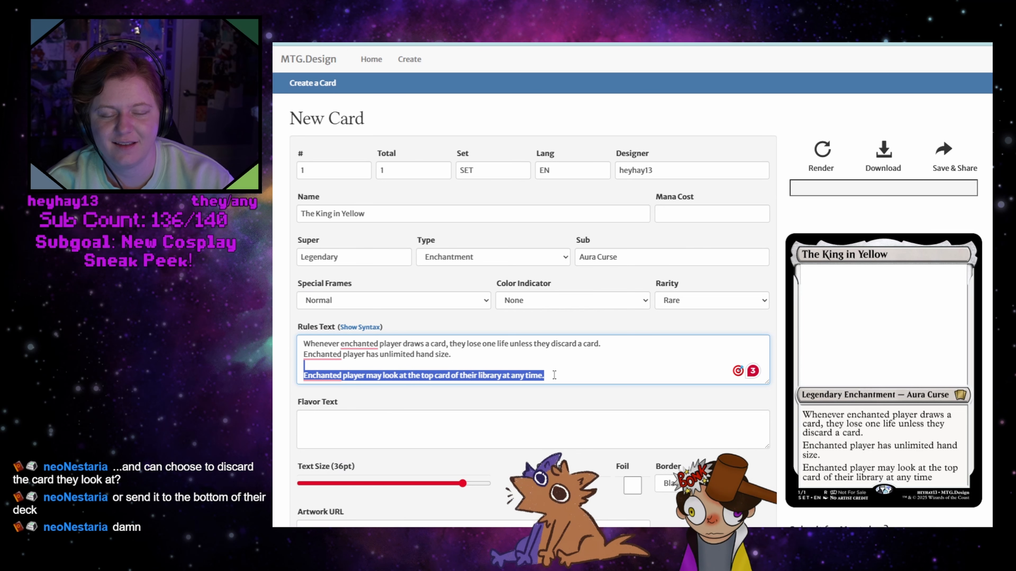
{"action": "key", "text": "BackSpace"}
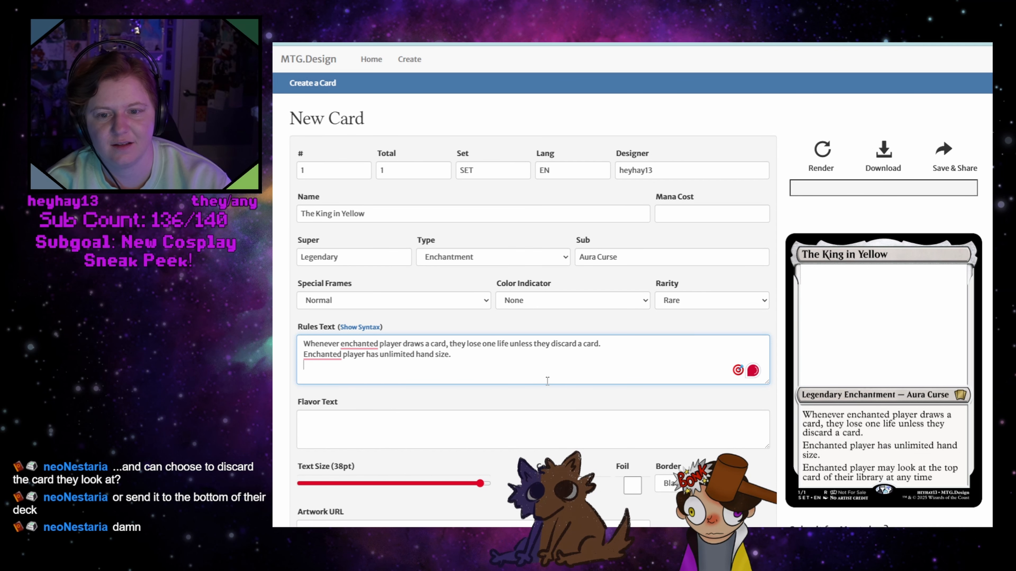
Show the rules text syntax help, add a third rules line reading "{T} Surviel 10" and render the card
{"action": "left_click", "coordinate": [361, 326]}
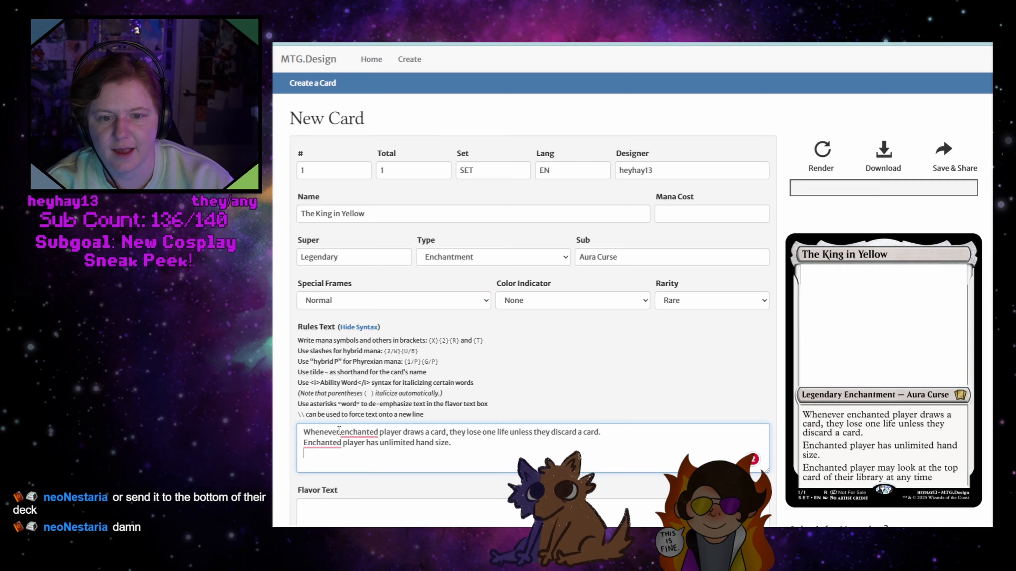
{"action": "mouse_move", "coordinate": [345, 429]}
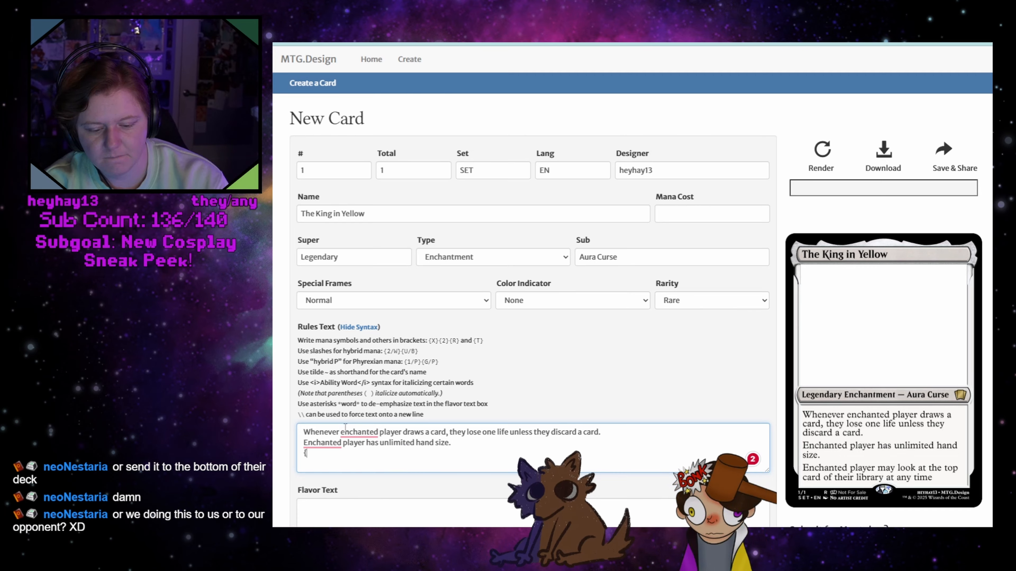
{"action": "type", "text": "{T"}
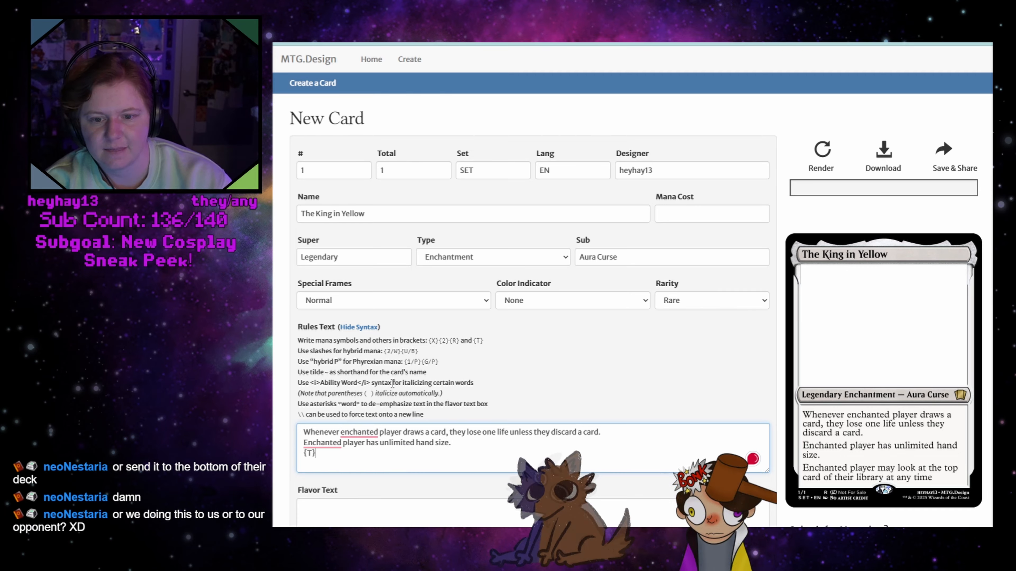
{"action": "type", "text": "} Surviel 10"}
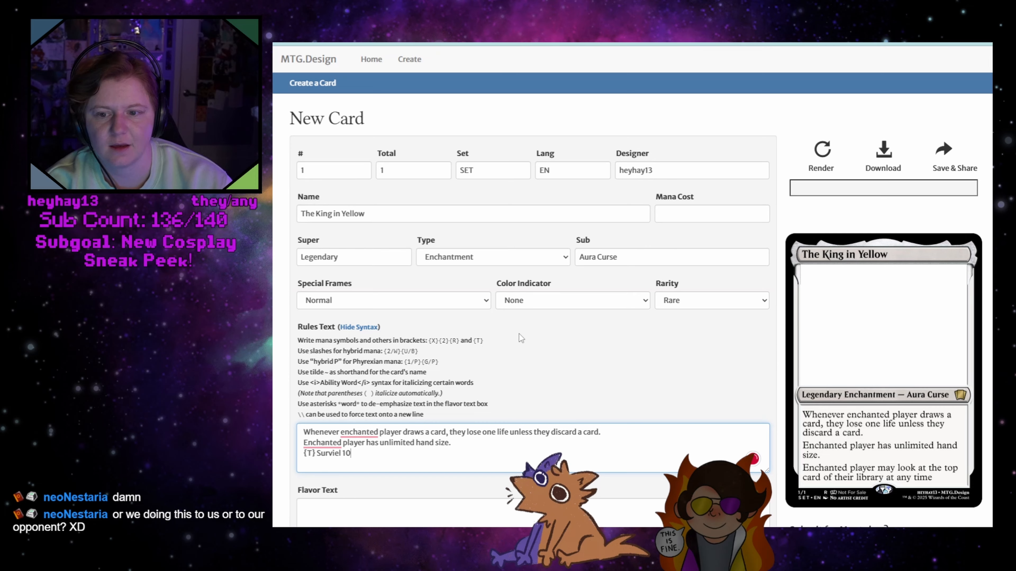
{"action": "left_click", "coordinate": [826, 154]}
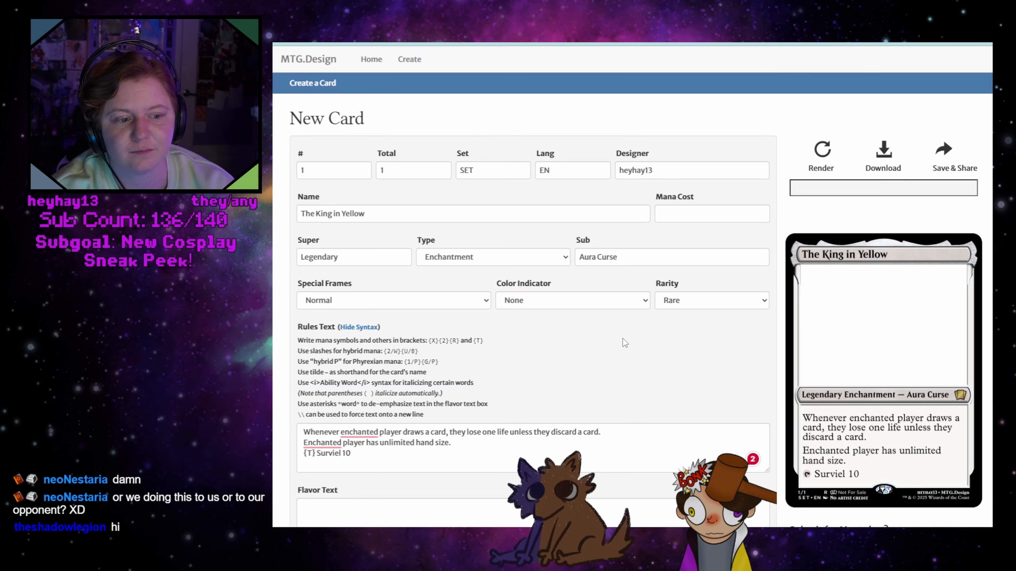
Change the card type to Artifact and clear the "Aura Curse" subtype
{"action": "left_click", "coordinate": [669, 213]}
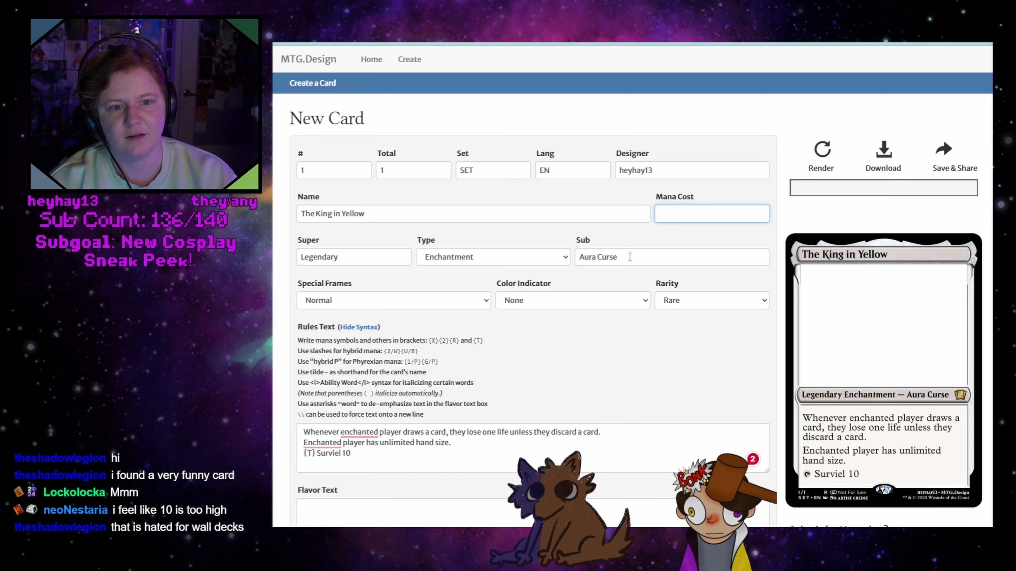
{"action": "left_click", "coordinate": [515, 259]}
{"action": "left_click", "coordinate": [496, 273]}
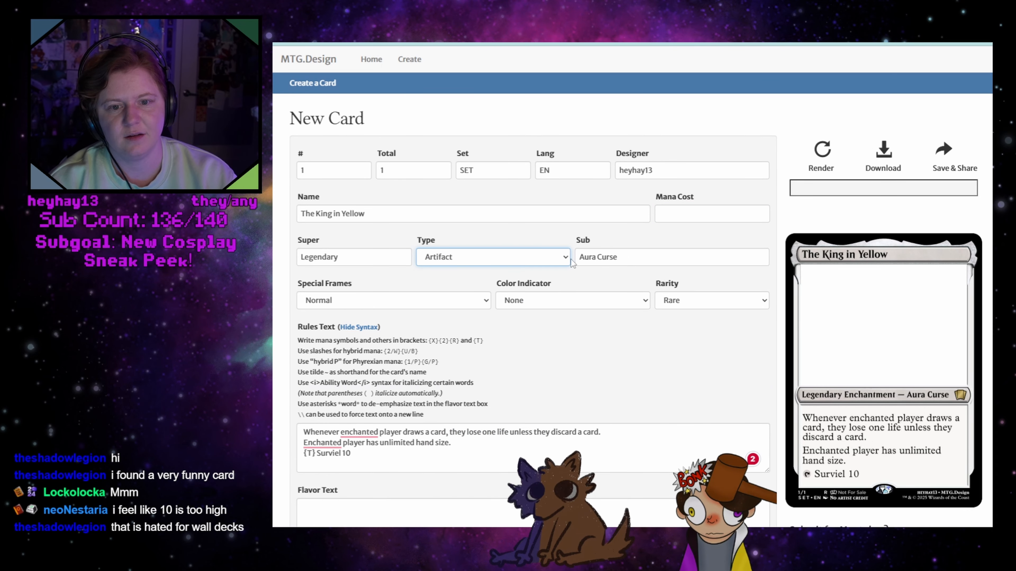
{"action": "left_click_drag", "start_coordinate": [581, 257], "coordinate": [632, 257]}
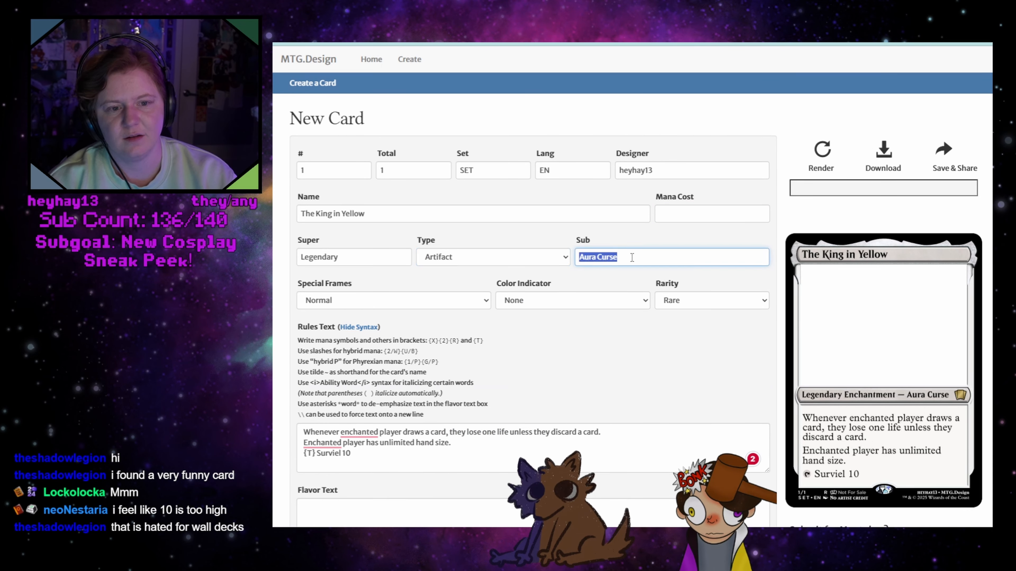
{"action": "key", "text": "BackSpace"}
{"action": "left_click", "coordinate": [585, 358]}
{"action": "left_click", "coordinate": [304, 428]}
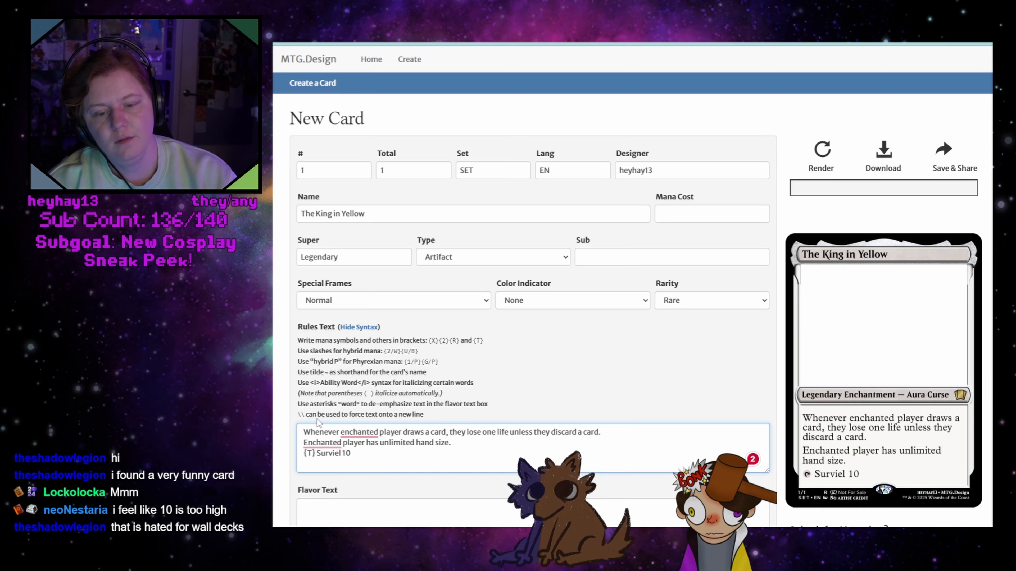
{"action": "key", "text": "Return"}
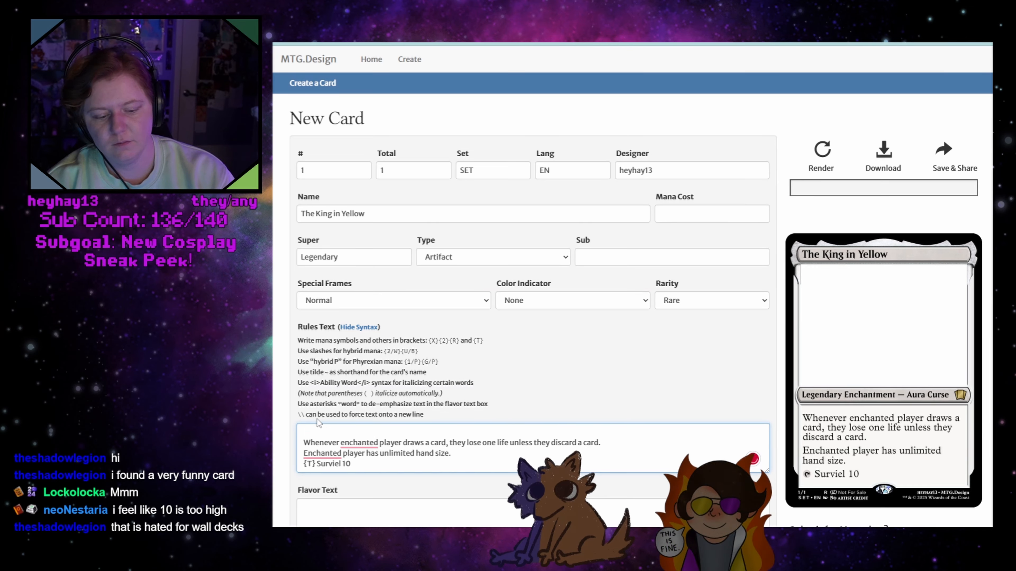
{"action": "key", "text": "BackSpace"}
{"action": "left_click", "coordinate": [359, 452]}
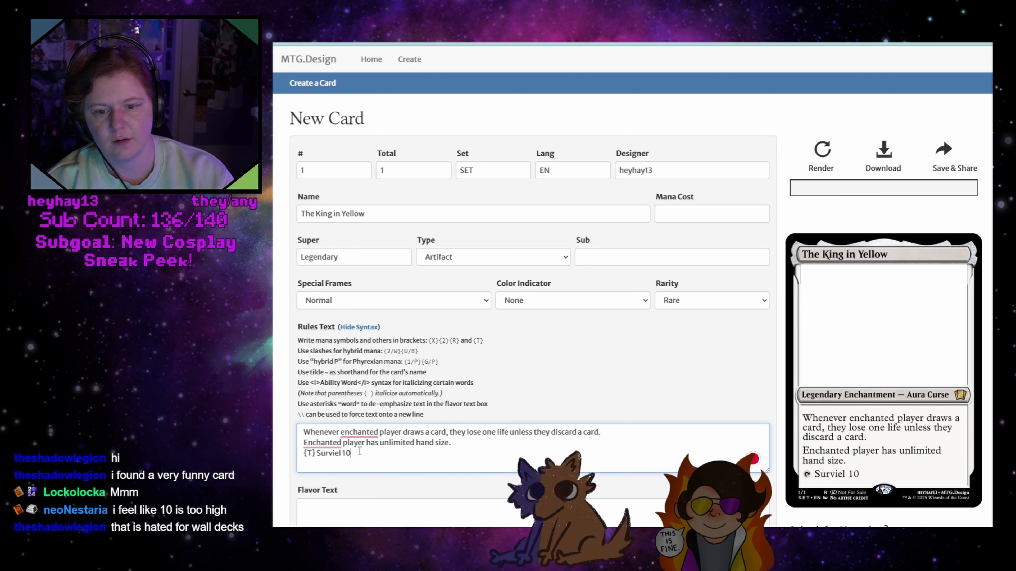
{"action": "key", "text": "Return"}
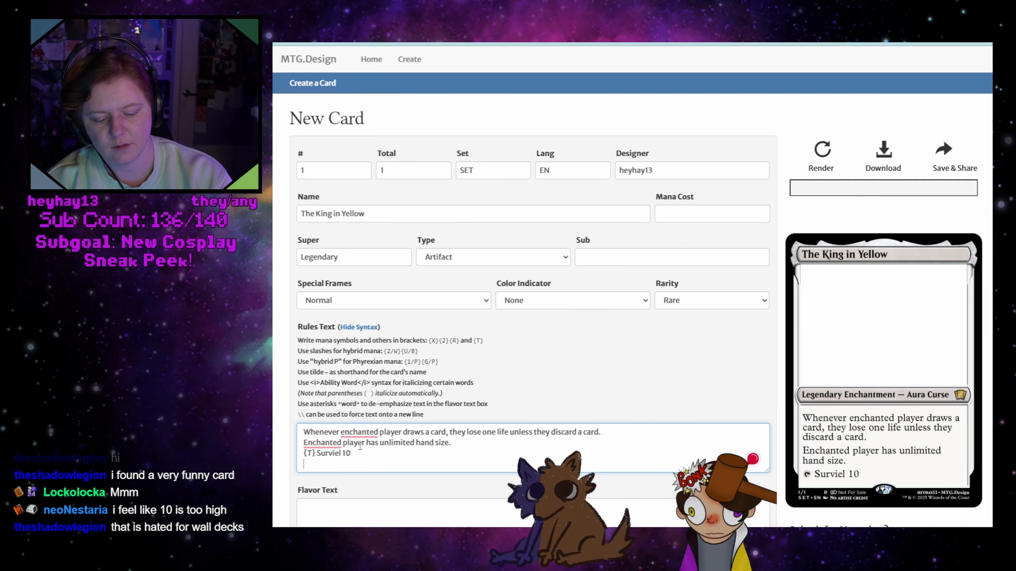
{"action": "type", "text": "{}"}
{"action": "key", "text": "Left"}
{"action": "key", "text": "Delete"}
{"action": "key", "text": "BackSpace"}
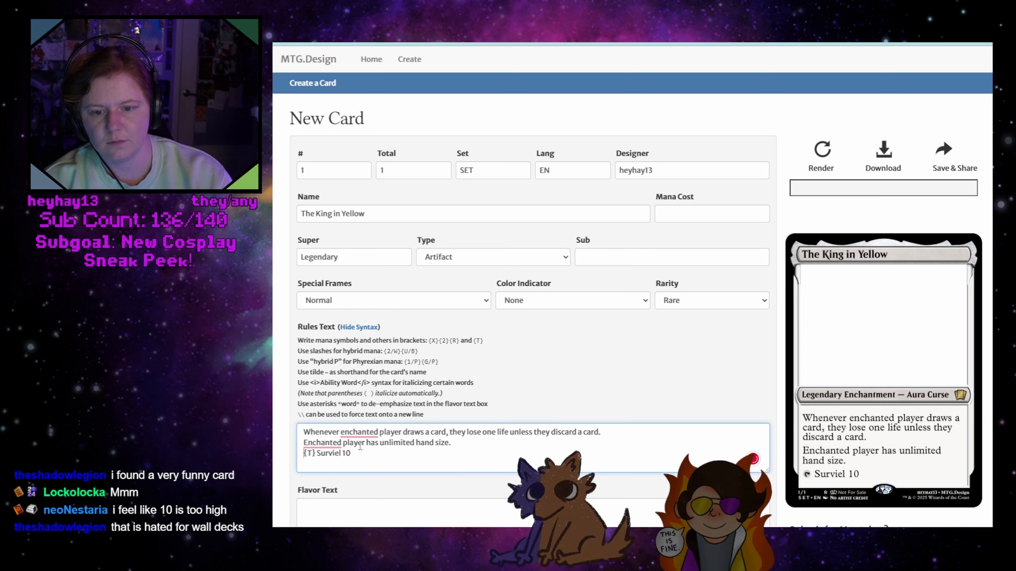
Replace "enchanted" with "you" in the first rules line and reword the second as "You have unlimited hand size."
{"action": "right_click", "coordinate": [360, 433]}
{"action": "key", "text": "Escape"}
{"action": "type", "text": "you"}
{"action": "double_click", "coordinate": [323, 442]}
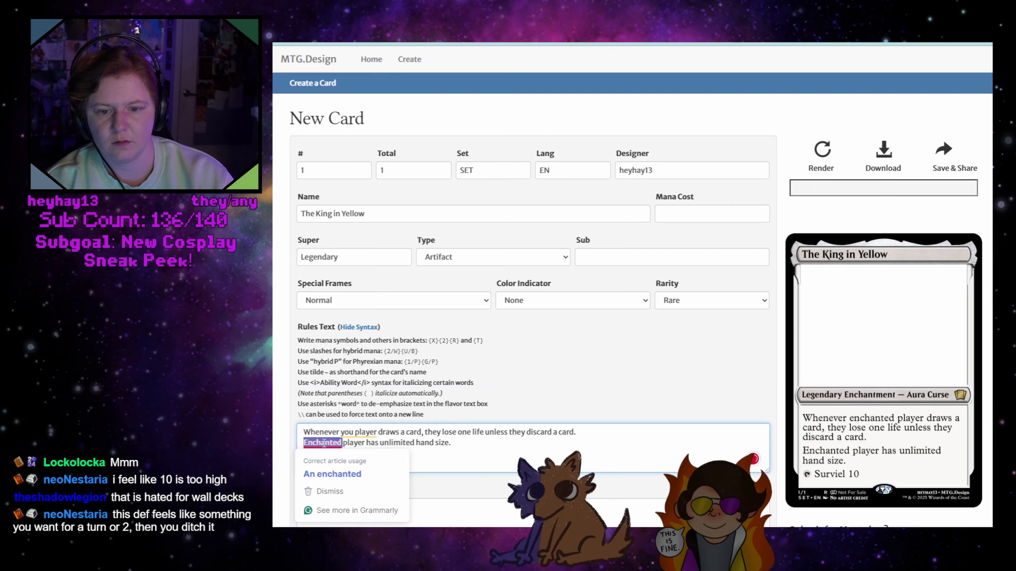
{"action": "type", "text": "Yo"}
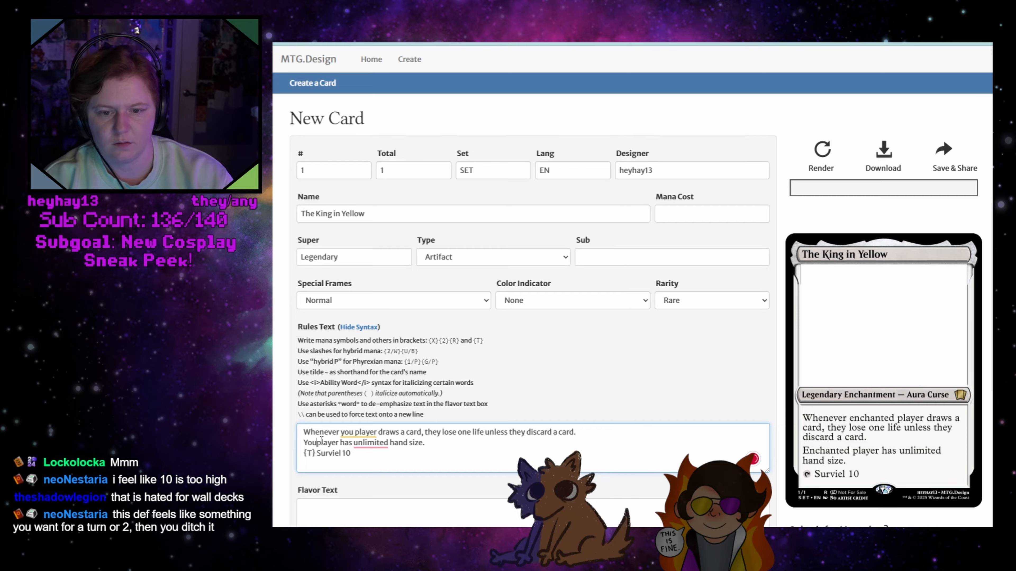
{"action": "type", "text": "u"}
{"action": "key", "text": "Delete"}
{"action": "key", "text": "Delete"}
{"action": "key", "text": "Delete"}
{"action": "key", "text": "Delete"}
{"action": "key", "text": "Delete"}
{"action": "key", "text": "Delete"}
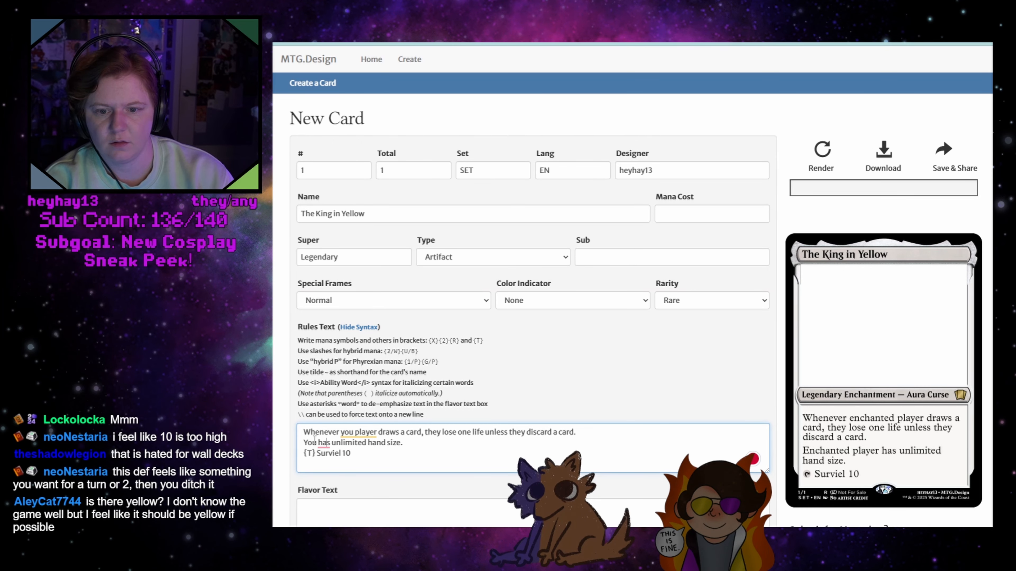
{"action": "key", "text": "BackSpace"}
{"action": "type", "text": "ve"}
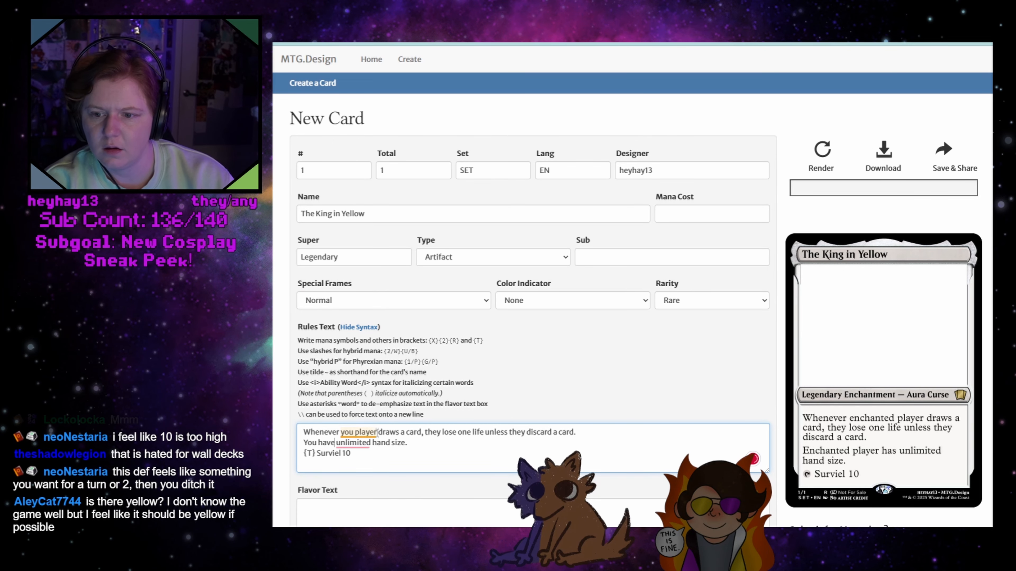
Reword the first rules line as "Whenever you draw a card, lose one life unless you discard a card."
{"action": "double_click", "coordinate": [372, 432]}
{"action": "key", "text": "BackSpace"}
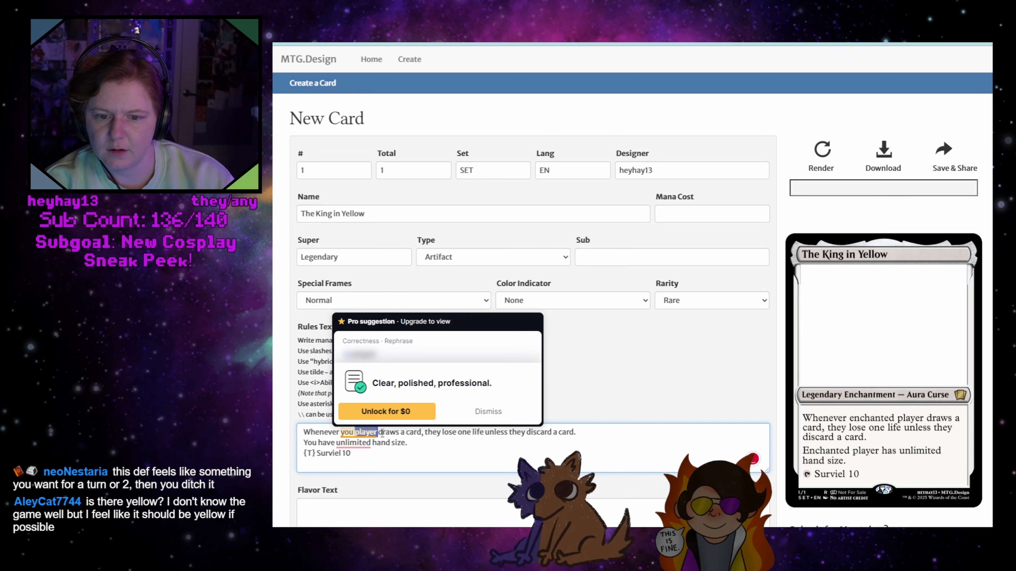
{"action": "mouse_move", "coordinate": [366, 433]}
{"action": "left_click", "coordinate": [420, 455]}
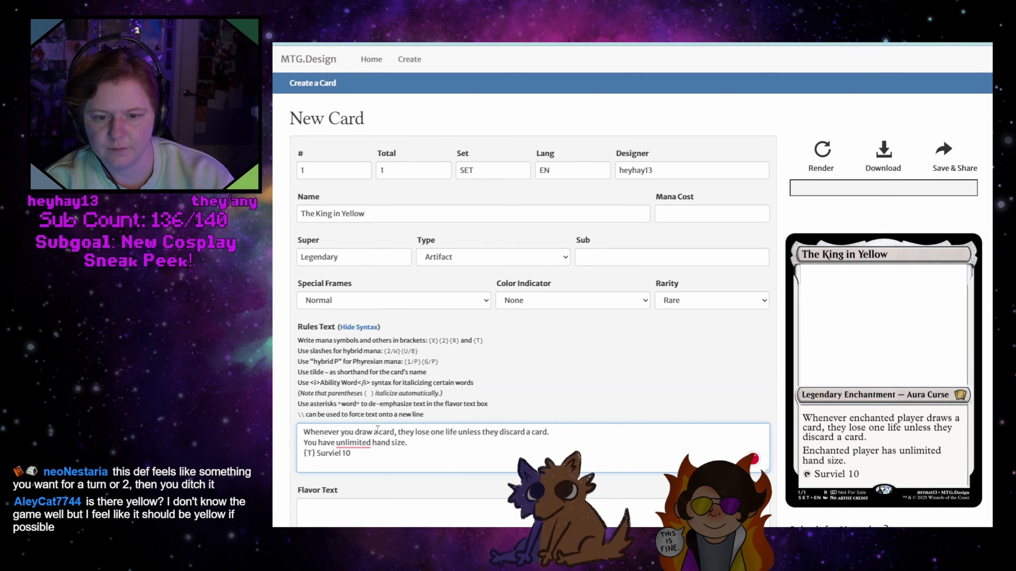
{"action": "double_click", "coordinate": [406, 432]}
{"action": "key", "text": "BackSpace"}
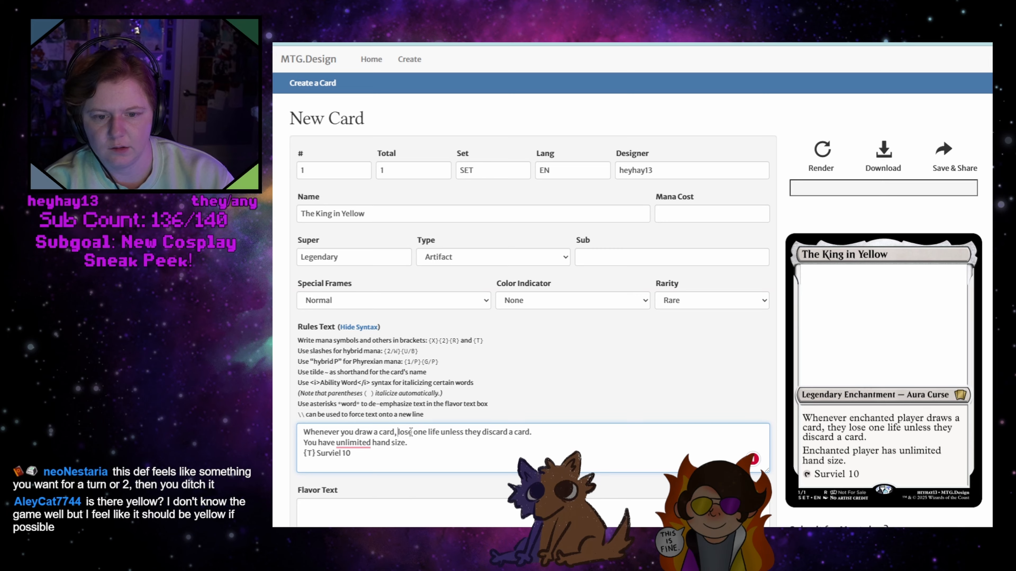
{"action": "double_click", "coordinate": [474, 432]}
{"action": "key", "text": "BackSpace"}
{"action": "type", "text": "you"}
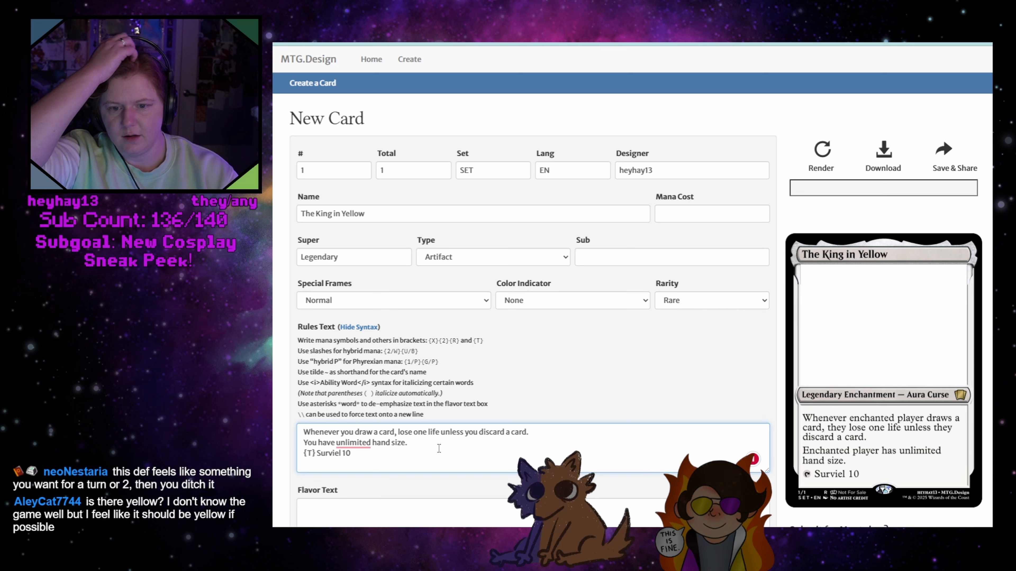
Add a fourth rules line reading "{W} {U} Target player gains control of The King in Yellow"
{"action": "mouse_move", "coordinate": [353, 443]}
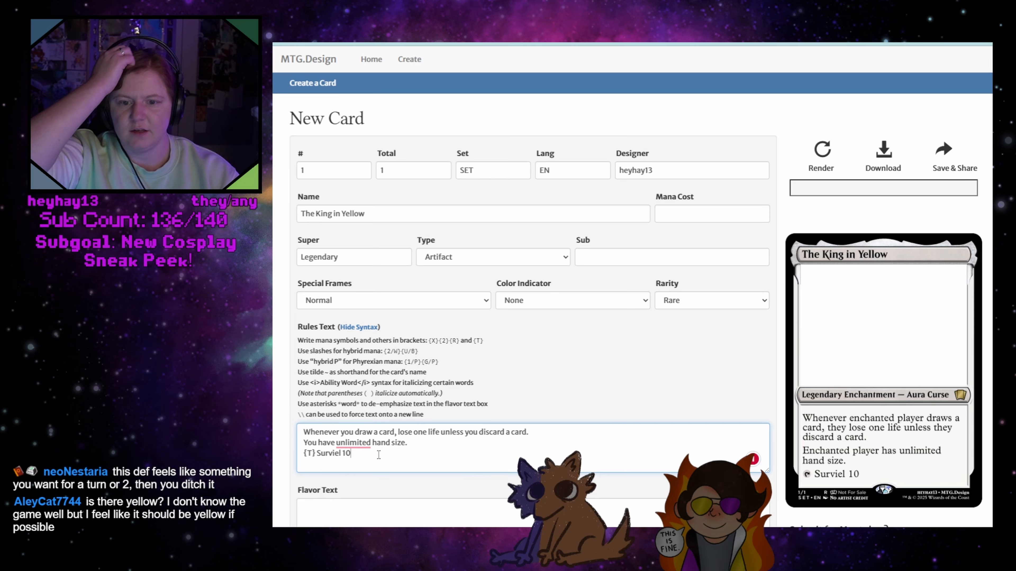
{"action": "key", "text": "Return"}
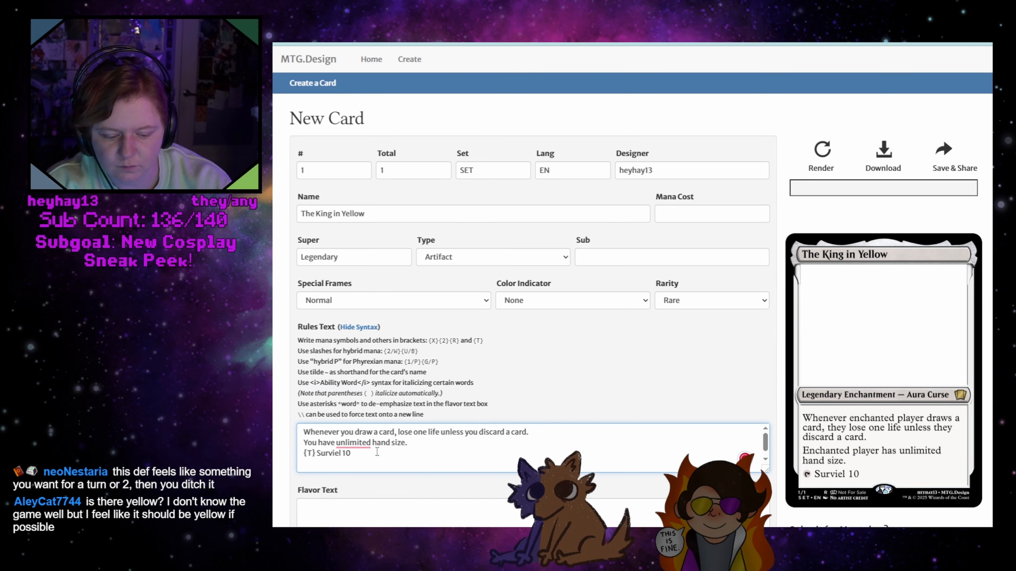
{"action": "type", "text": "{}"}
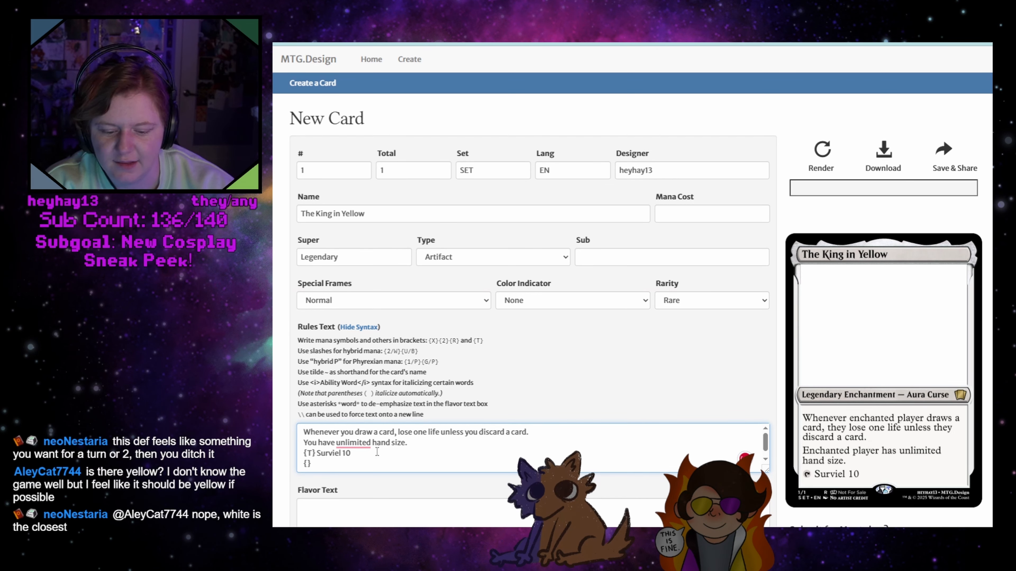
{"action": "key", "text": "Left"}
{"action": "type", "text": "W"}
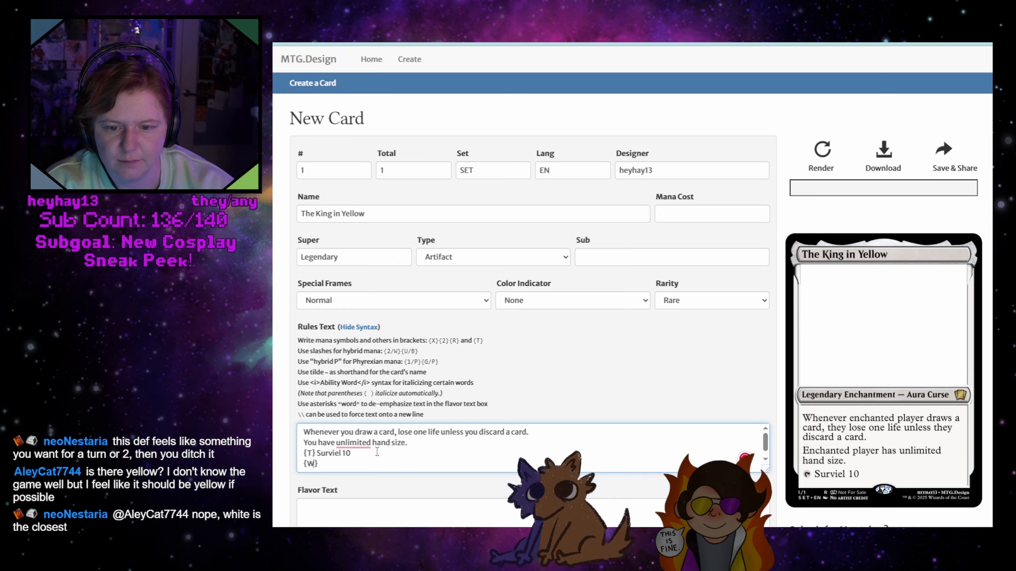
{"action": "type", "text": " {U}"}
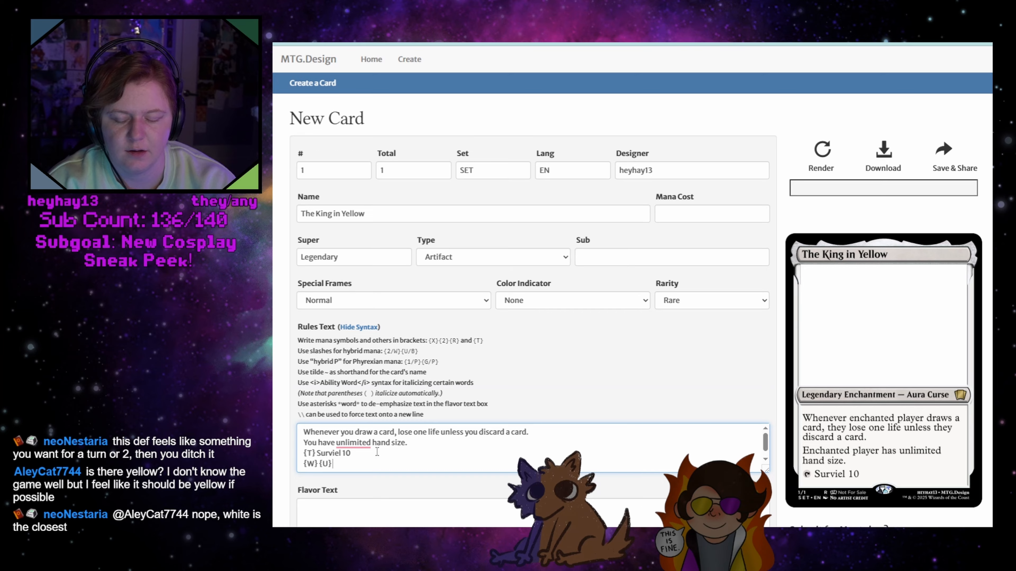
{"action": "type", "text": " Tra"}
{"action": "type", "text": "get p"}
{"action": "type", "text": "lay"}
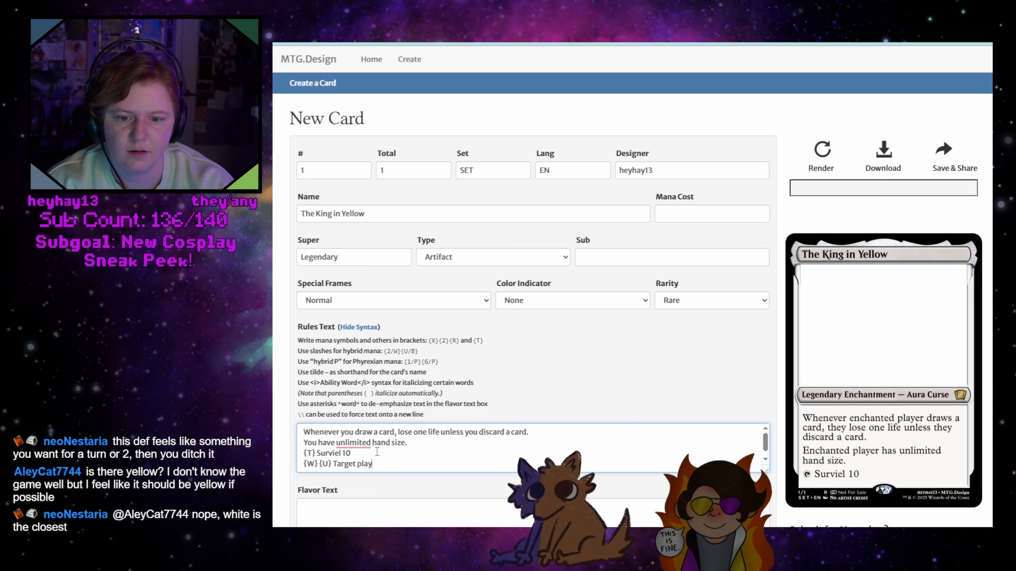
{"action": "type", "text": "er gains contr"}
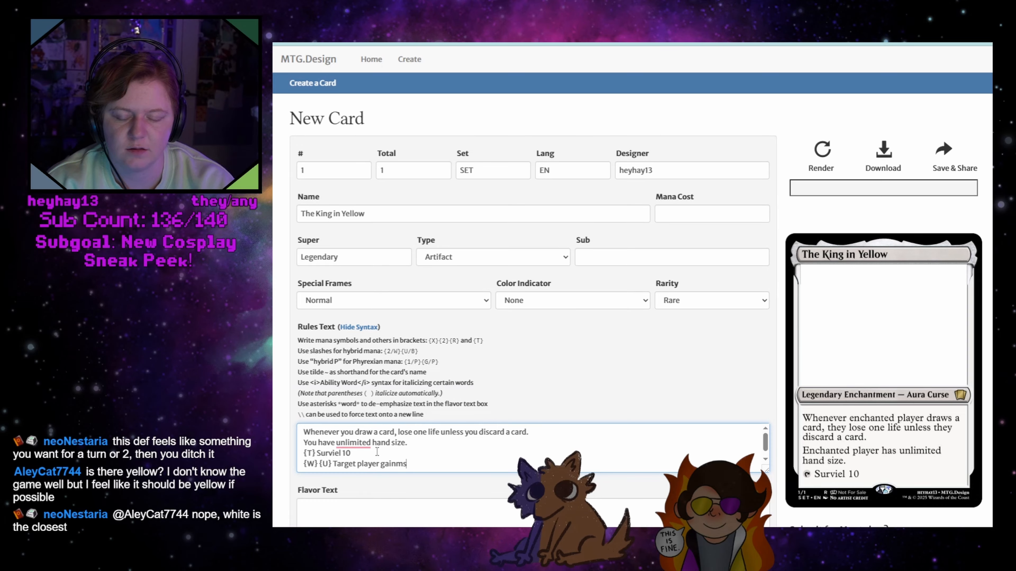
{"action": "type", "text": "ol of"}
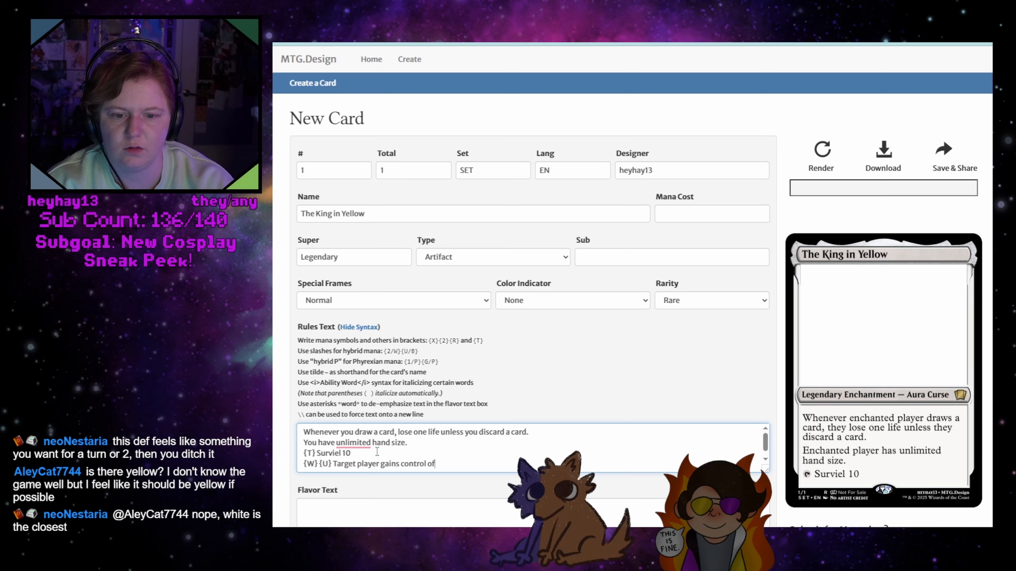
{"action": "type", "text": " The King"}
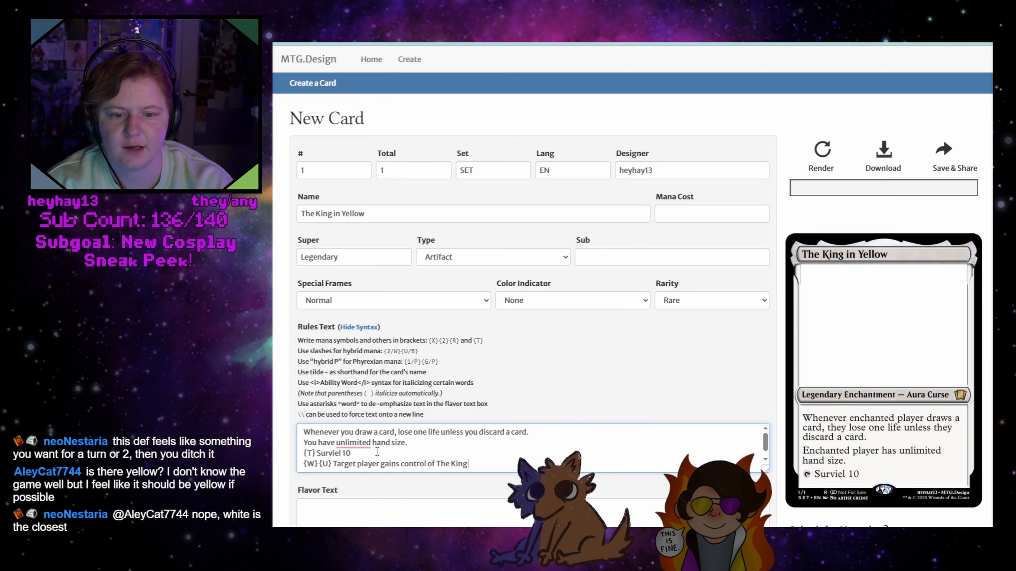
{"action": "type", "text": " in Yellow"}
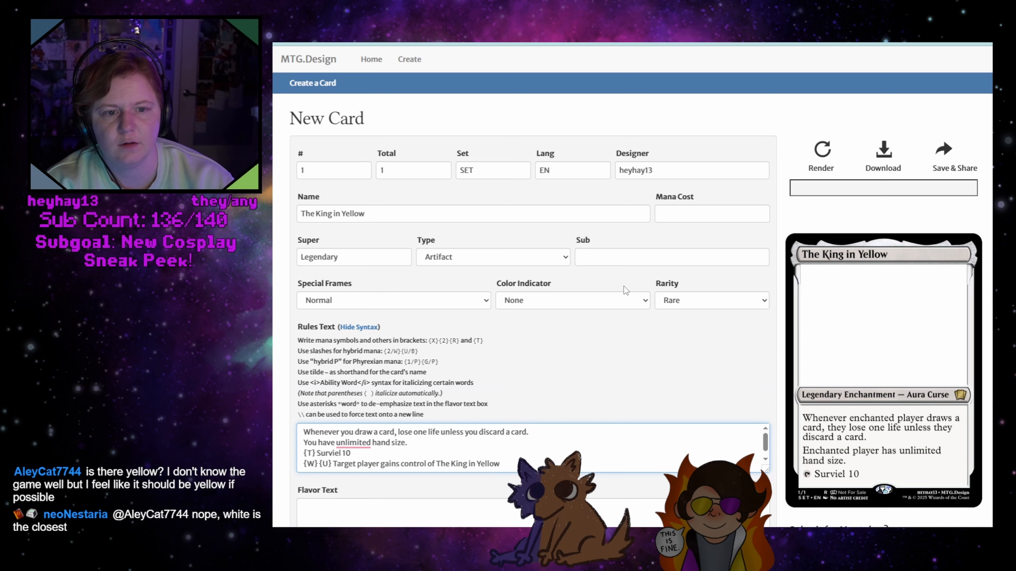
Set the mana cost to "W U" and render the card
{"action": "left_click", "coordinate": [674, 216]}
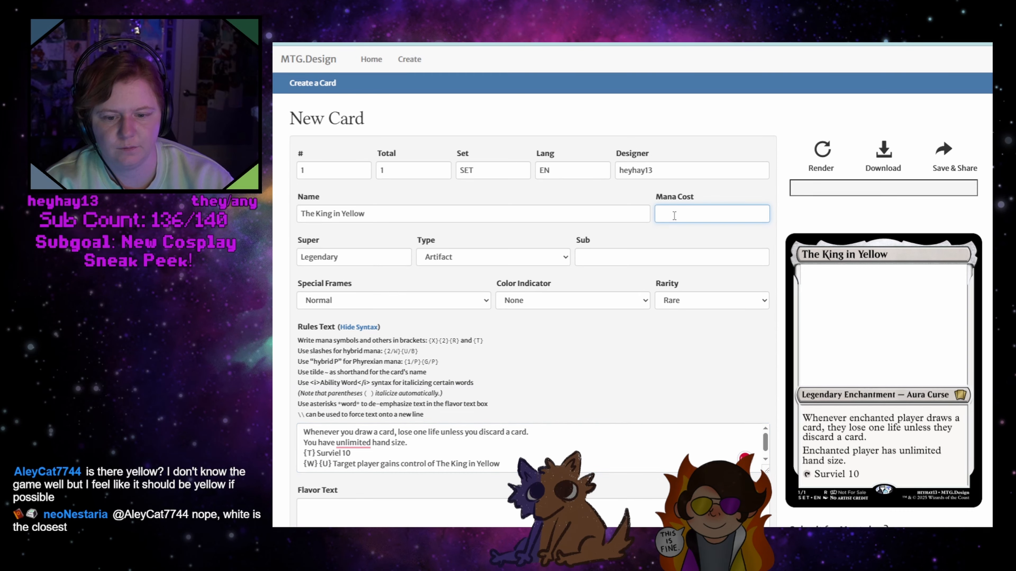
{"action": "type", "text": "W B"}
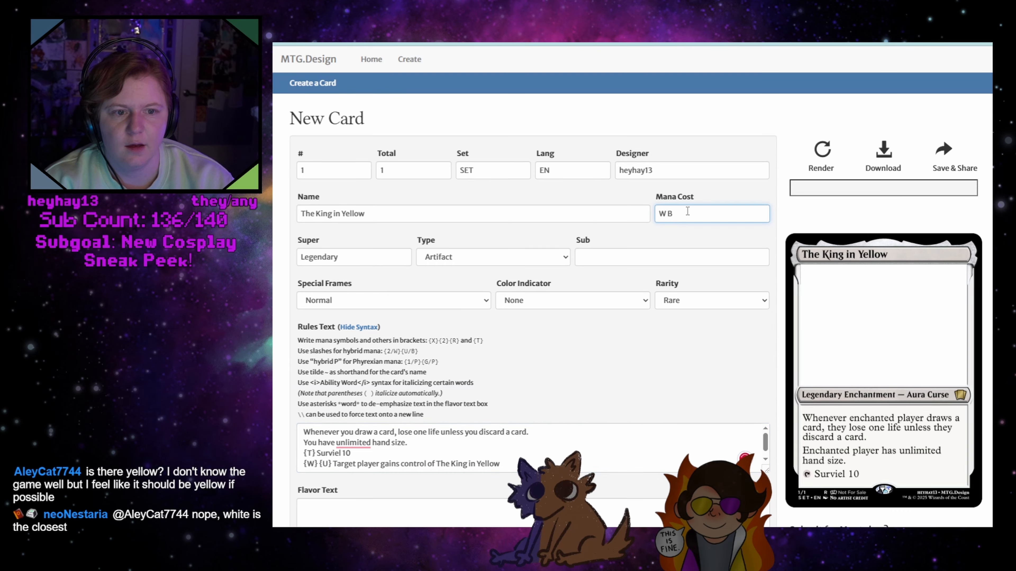
{"action": "key", "text": "BackSpace"}
{"action": "type", "text": "U"}
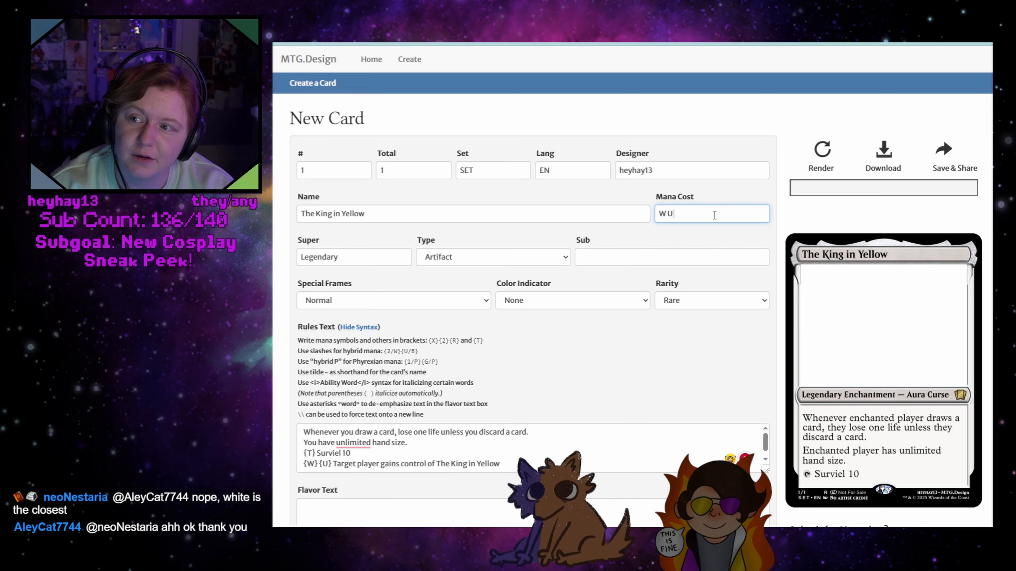
{"action": "left_click", "coordinate": [828, 149]}
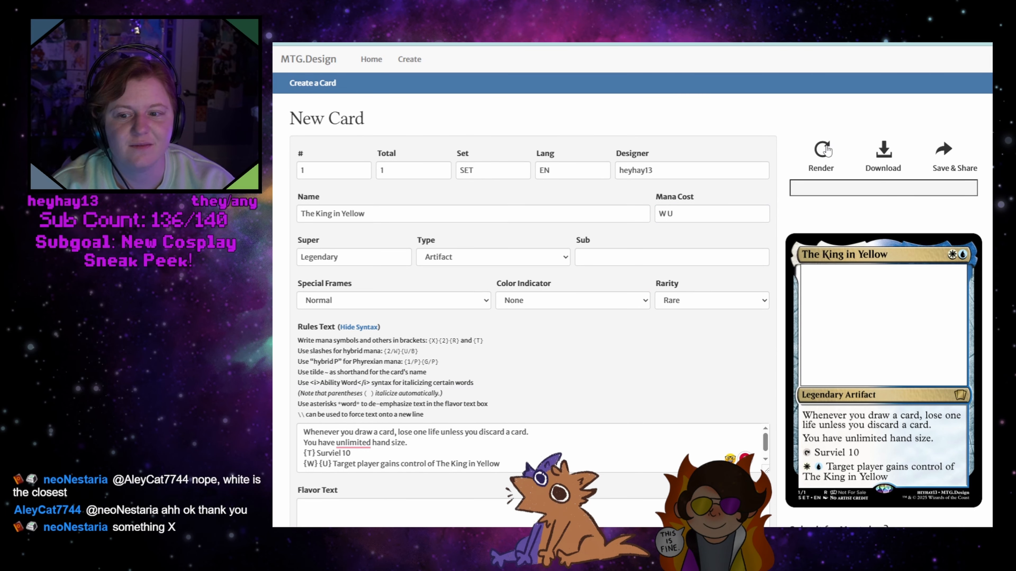
Add an X at the end of the mana cost and change the amount in the "{T} Surviel" rules line to X
{"action": "left_click", "coordinate": [682, 218]}
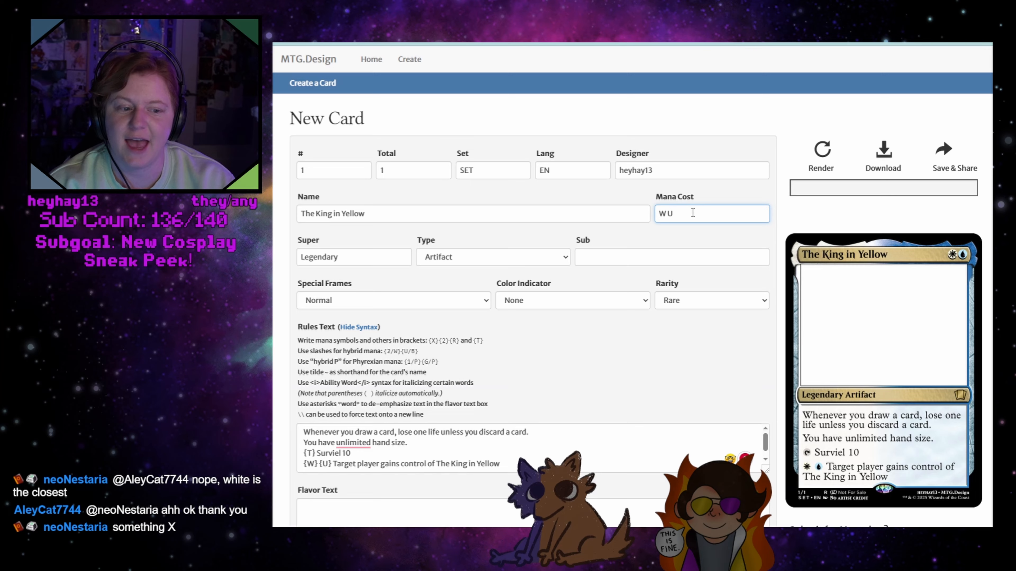
{"action": "type", "text": "X"}
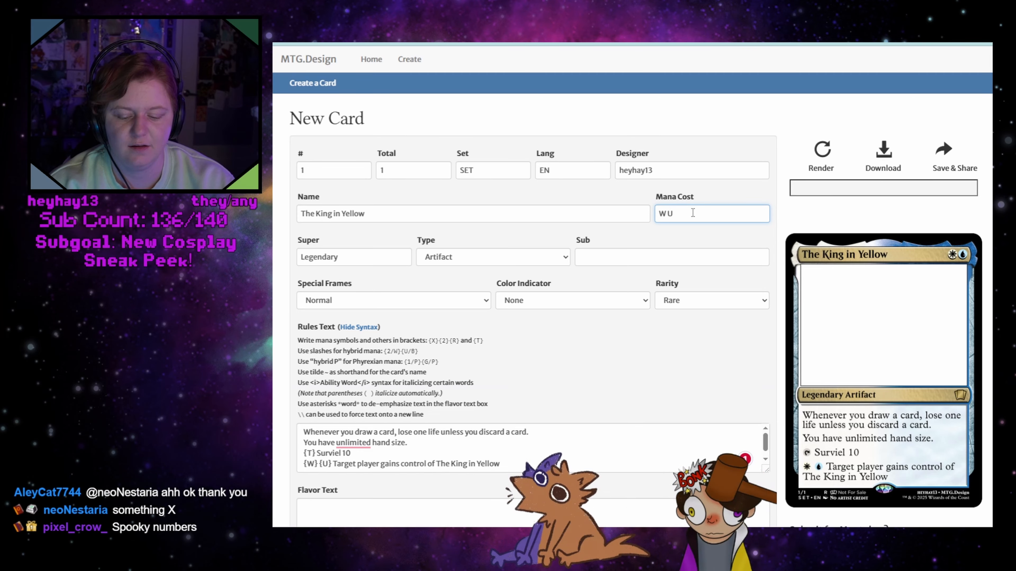
{"action": "left_click_drag", "start_coordinate": [346, 453], "coordinate": [356, 452]}
{"action": "key", "text": "BackSpace"}
{"action": "key", "text": "BackSpace"}
{"action": "type", "text": "X"}
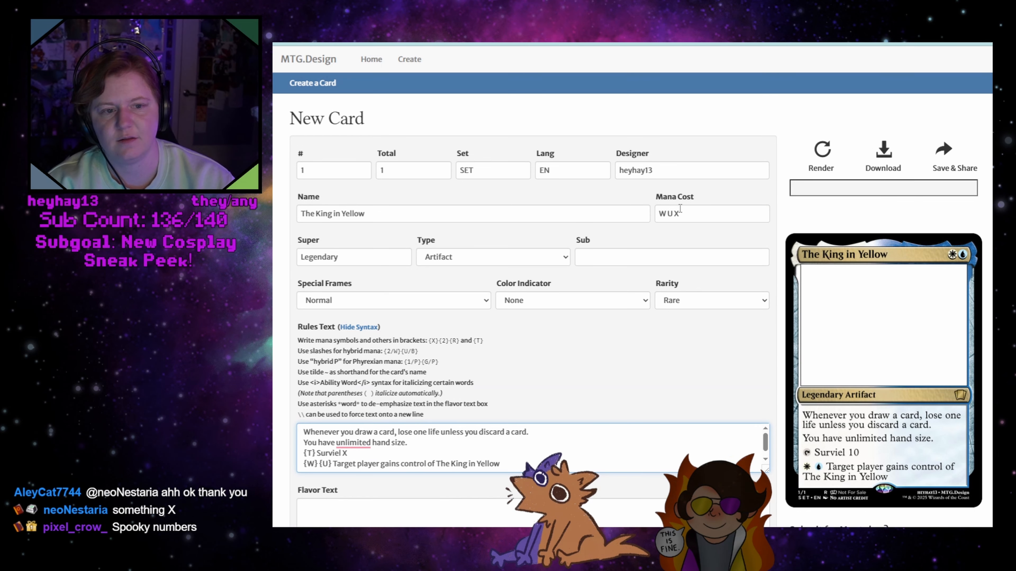
Move the X to the front of the mana cost so it reads "X W U" and render the card
{"action": "left_click", "coordinate": [675, 214]}
{"action": "key", "text": "BackSpace"}
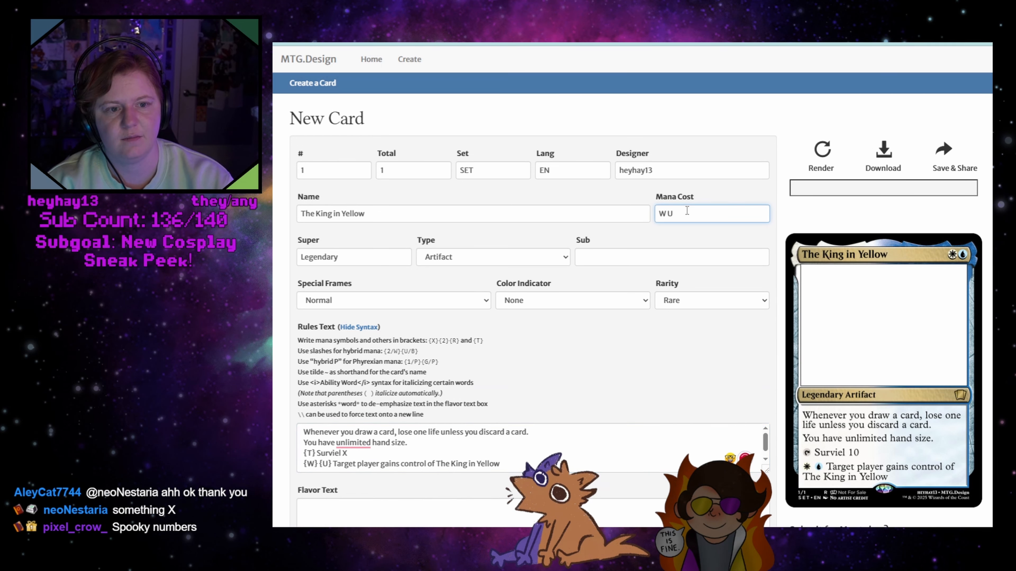
{"action": "key", "text": "Home"}
{"action": "type", "text": "X"}
{"action": "left_click", "coordinate": [822, 160]}
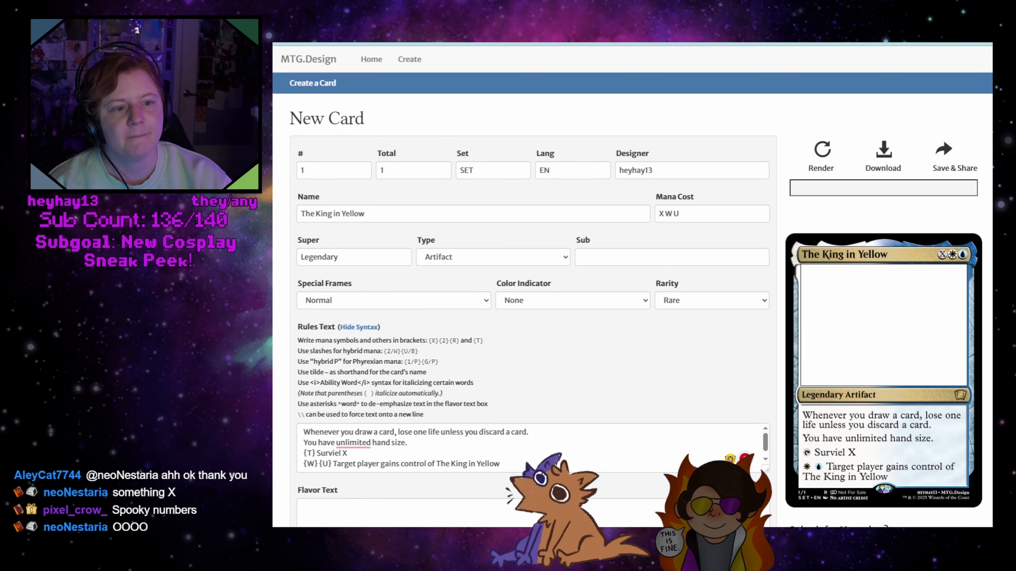
{"action": "scroll", "coordinate": [632, 287], "scroll_direction": "down", "scroll_amount": 1}
{"action": "scroll", "coordinate": [632, 287], "scroll_direction": "up", "scroll_amount": 1}
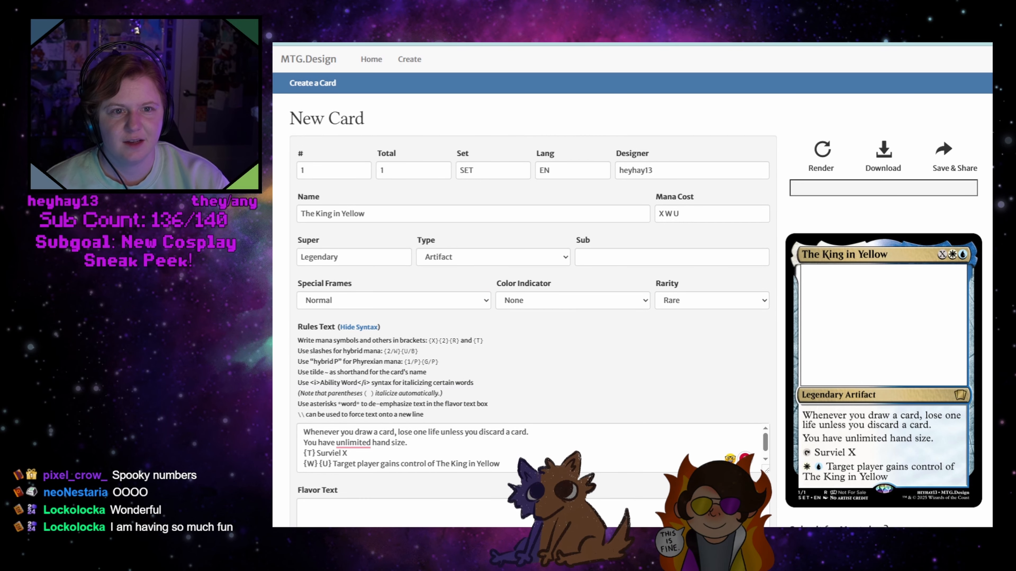
Open the same card creation page again in a new browser tab
{"action": "key", "text": "ctrl+l"}
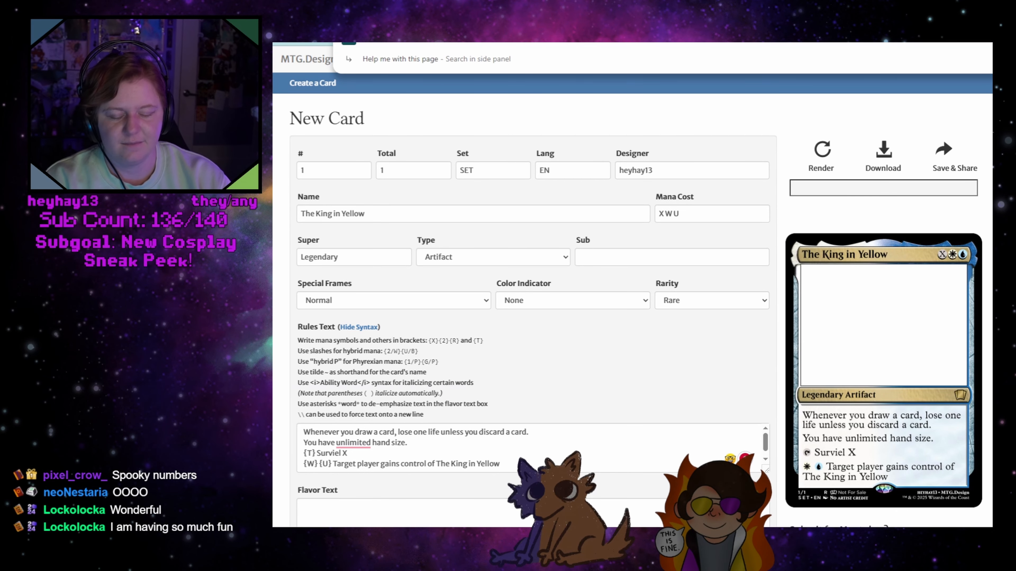
{"action": "key", "text": "ctrl+t"}
{"action": "type", "text": "https://mtg.design/create"}
{"action": "key", "text": "Return"}
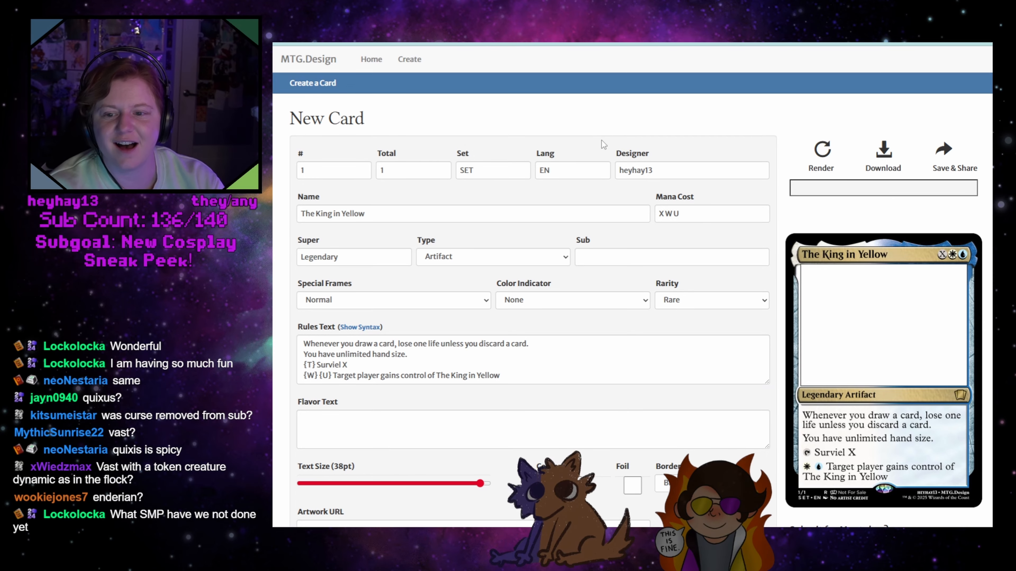
Replace the card name with "Vast," and clear the mana cost
{"action": "triple_click", "coordinate": [398, 220]}
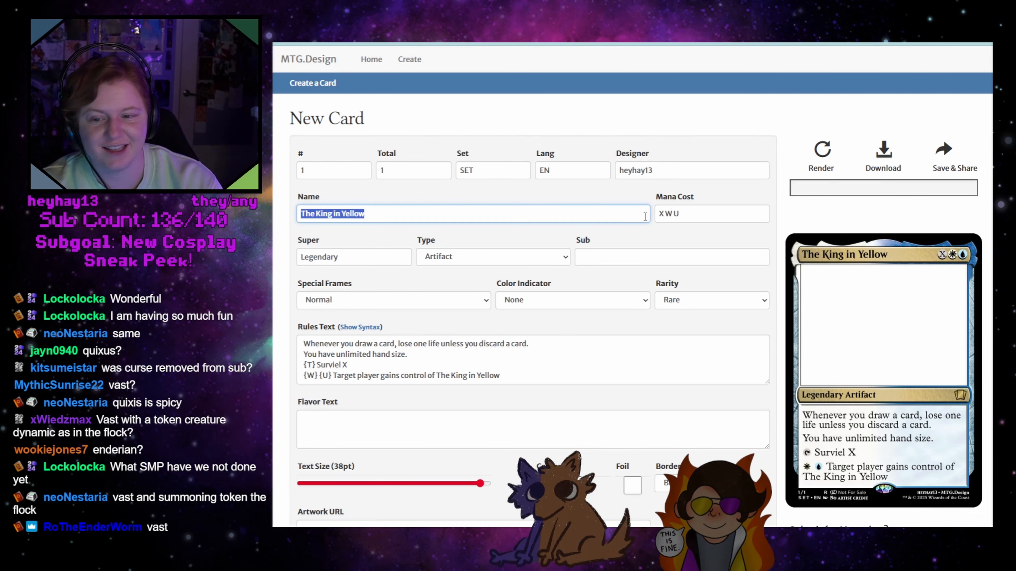
{"action": "type", "text": "Vast"}
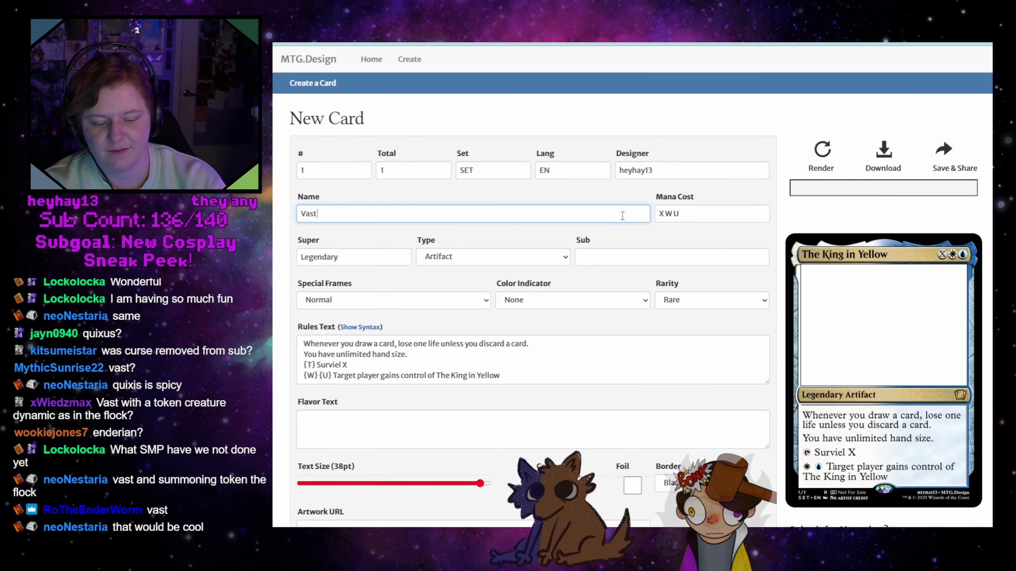
{"action": "type", "text": ","}
{"action": "key", "text": "Tab"}
{"action": "key", "text": "BackSpace"}
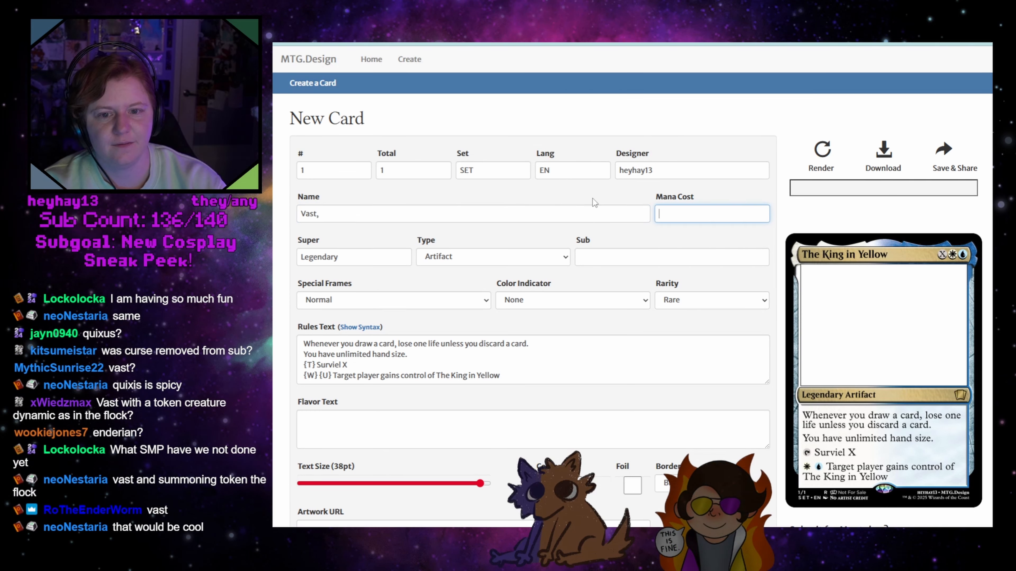
Change the card type to Creature and enter "Bird Soldier" as the subtype
{"action": "left_click", "coordinate": [470, 256]}
{"action": "left_click", "coordinate": [453, 396]}
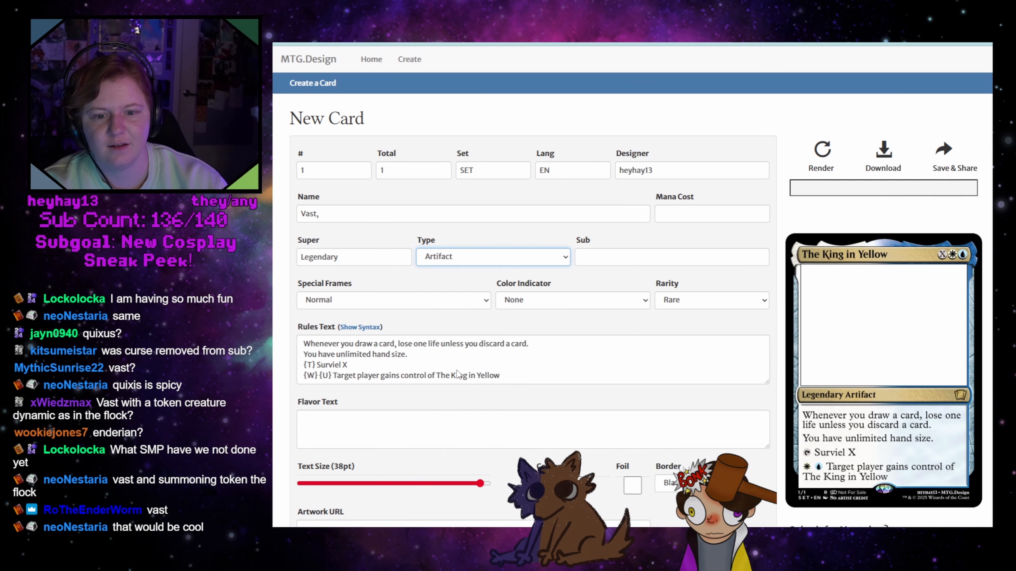
{"action": "left_click", "coordinate": [601, 253]}
{"action": "type", "text": "Bird So"}
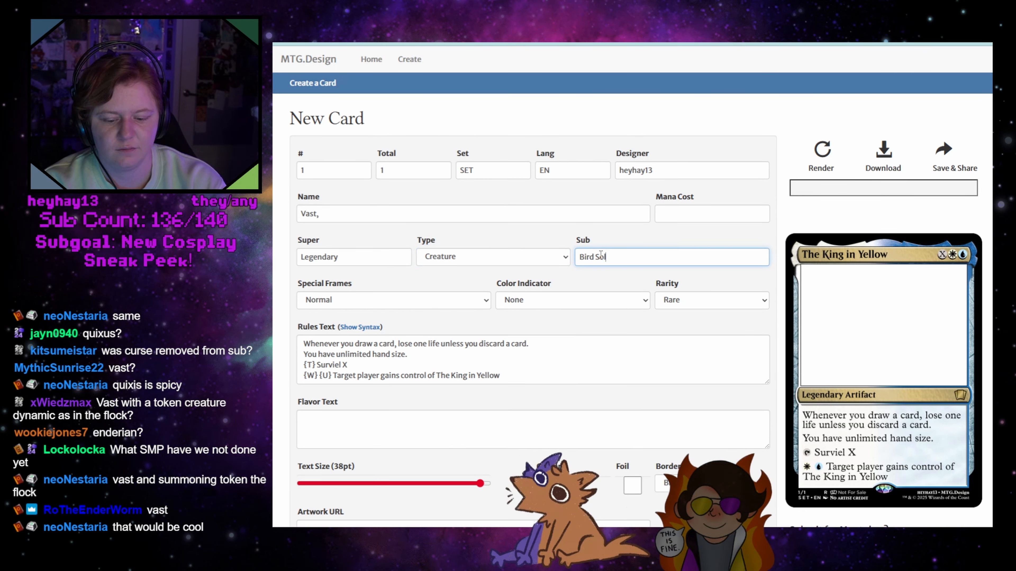
{"action": "type", "text": "ldier"}
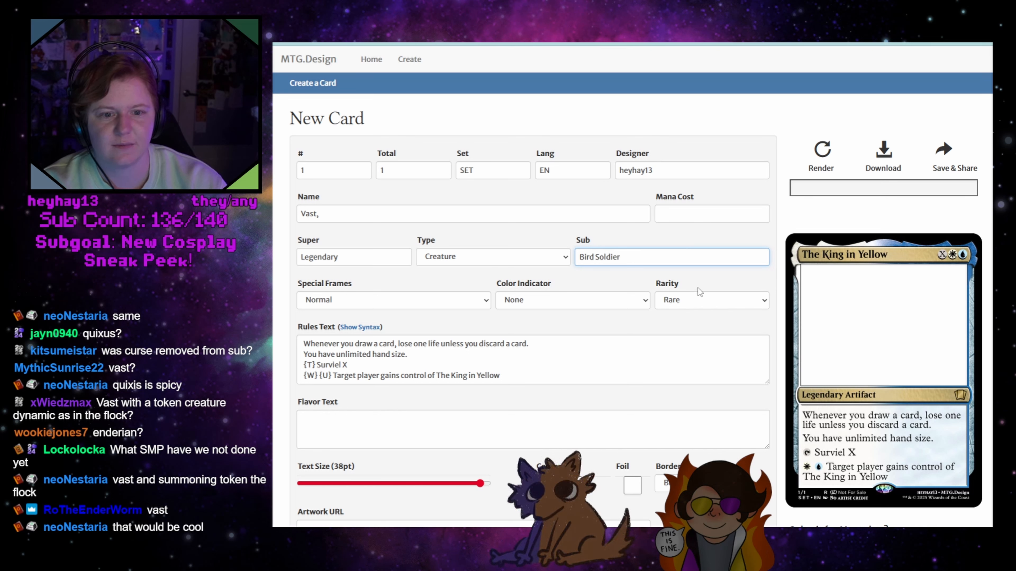
Delete all of the existing rules text and render the card
{"action": "left_click_drag", "start_coordinate": [500, 375], "coordinate": [302, 342]}
{"action": "key", "text": "BackSpace"}
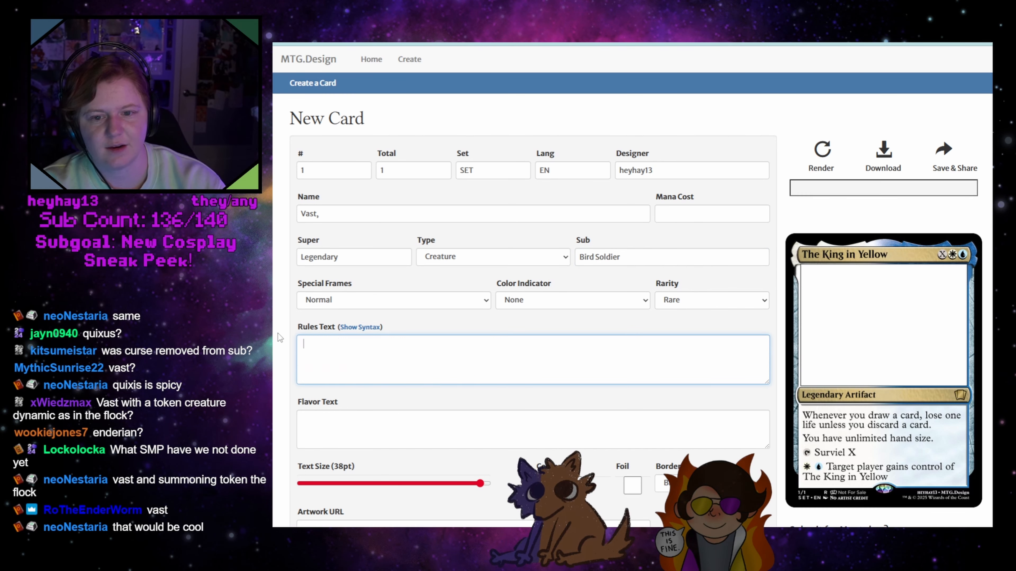
{"action": "left_click", "coordinate": [823, 154]}
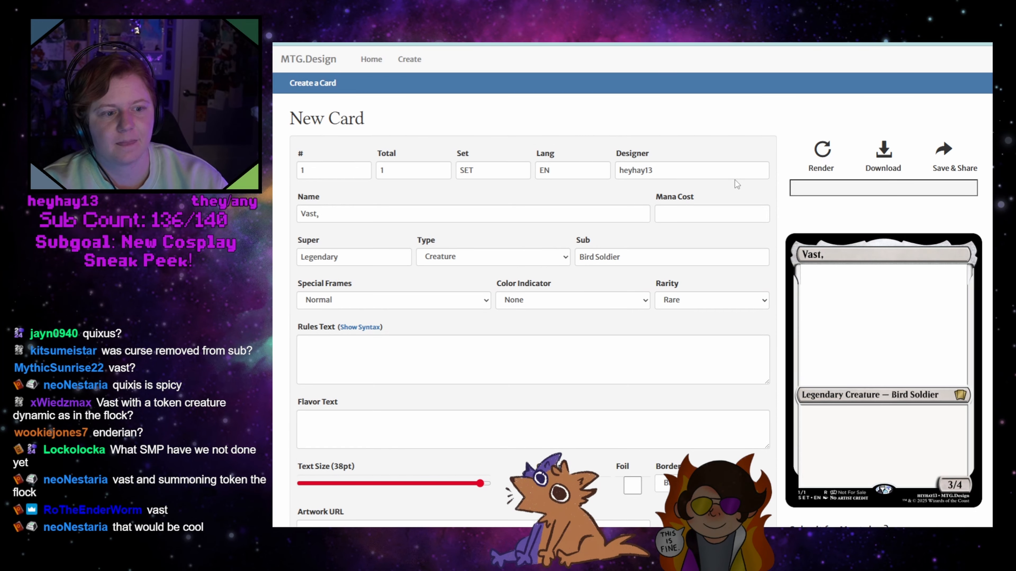
Set the mana cost of the Vast card to B
{"action": "left_click", "coordinate": [383, 363]}
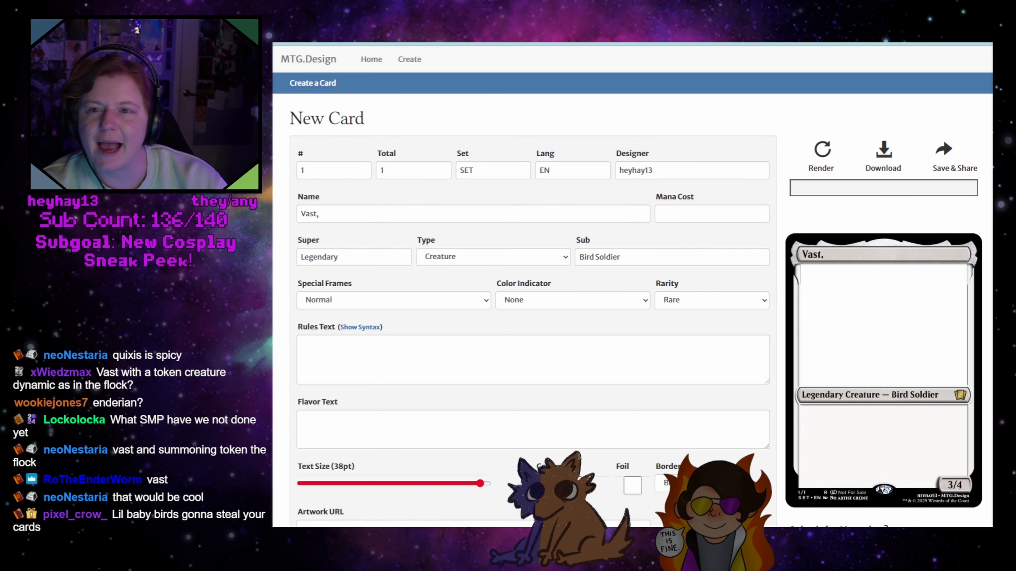
{"action": "left_click", "coordinate": [533, 359]}
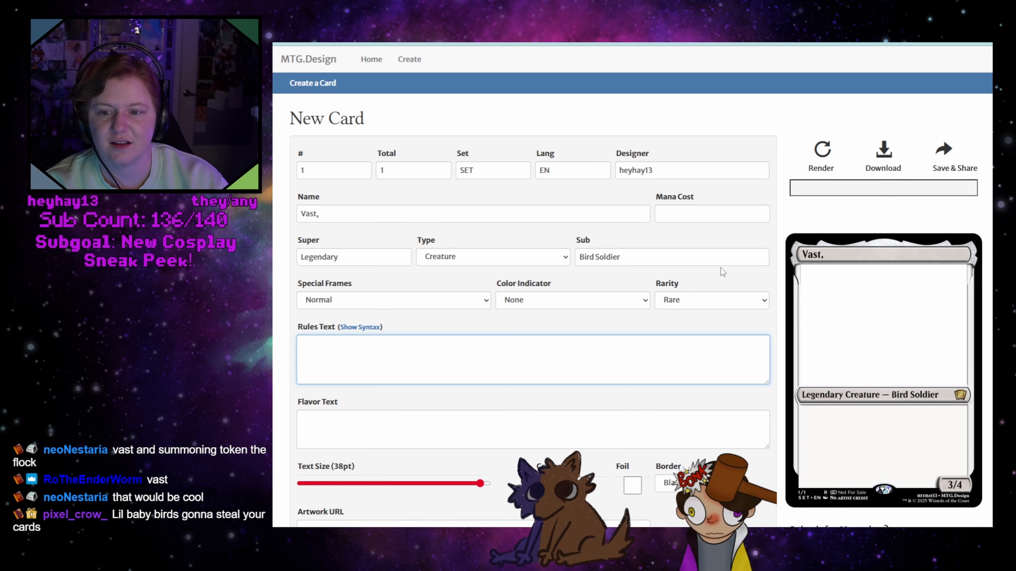
{"action": "left_click", "coordinate": [685, 214]}
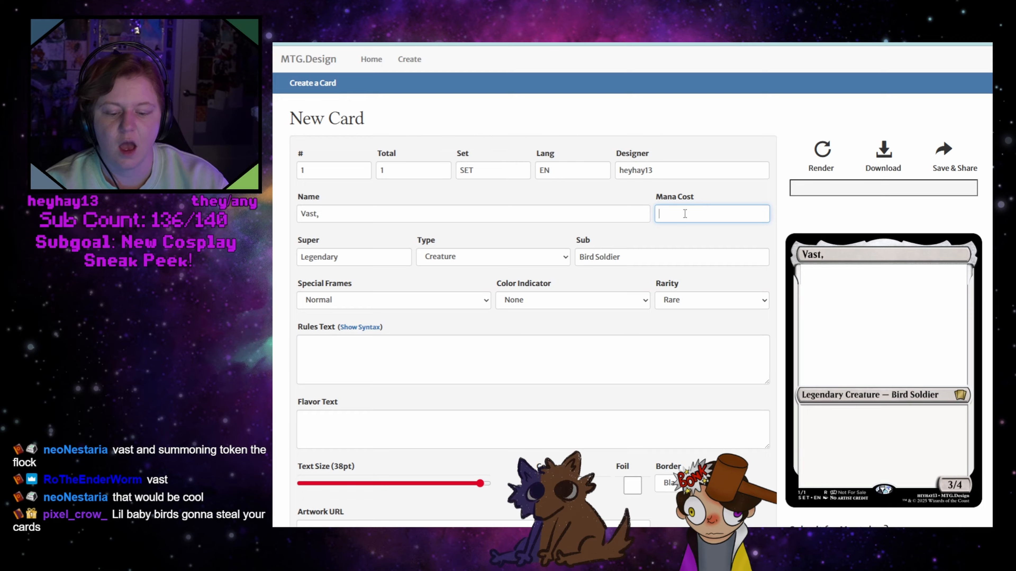
{"action": "type", "text": "B"}
Write "{G} Create a 1/1 bird token with flying" on the second line of the rules text and render the card
{"action": "left_click", "coordinate": [492, 356]}
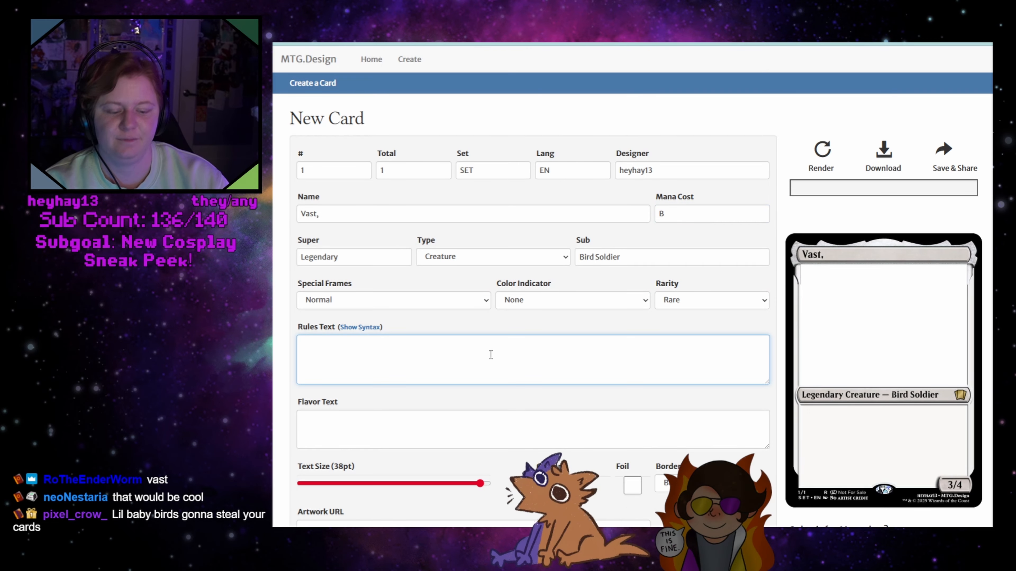
{"action": "type", "text": "{G}"}
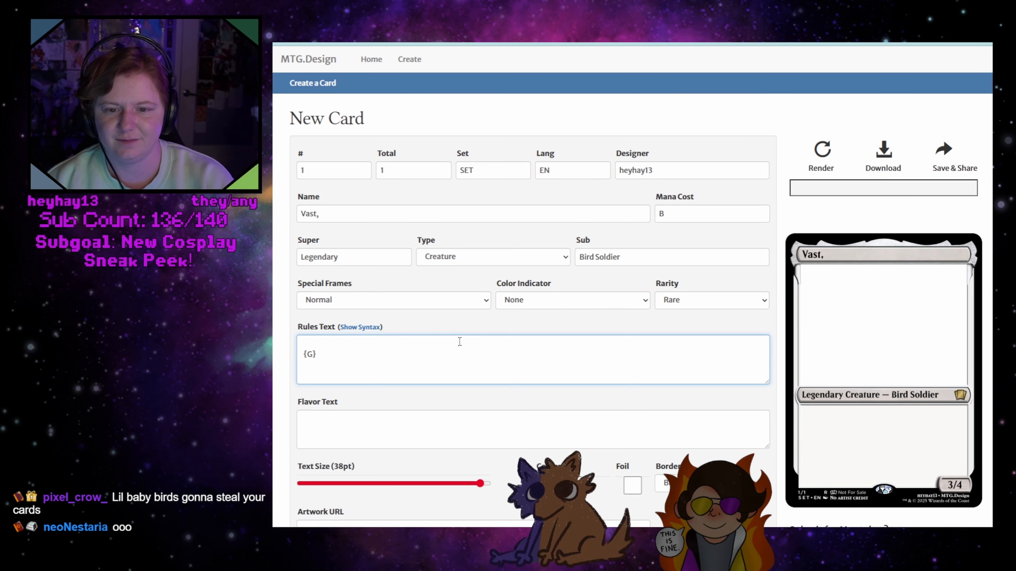
{"action": "type", "text": "Create"}
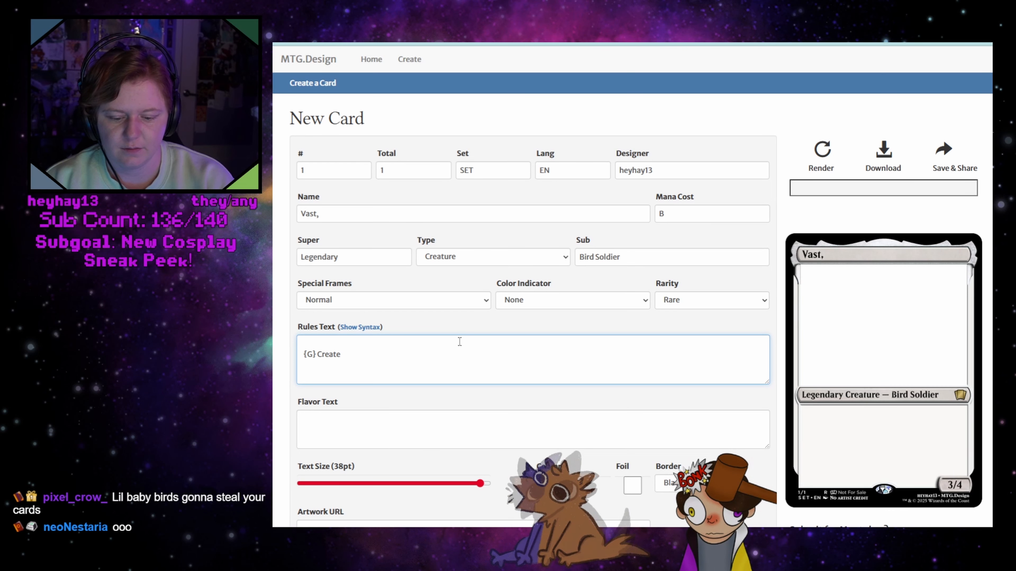
{"action": "type", "text": " a 1/1"}
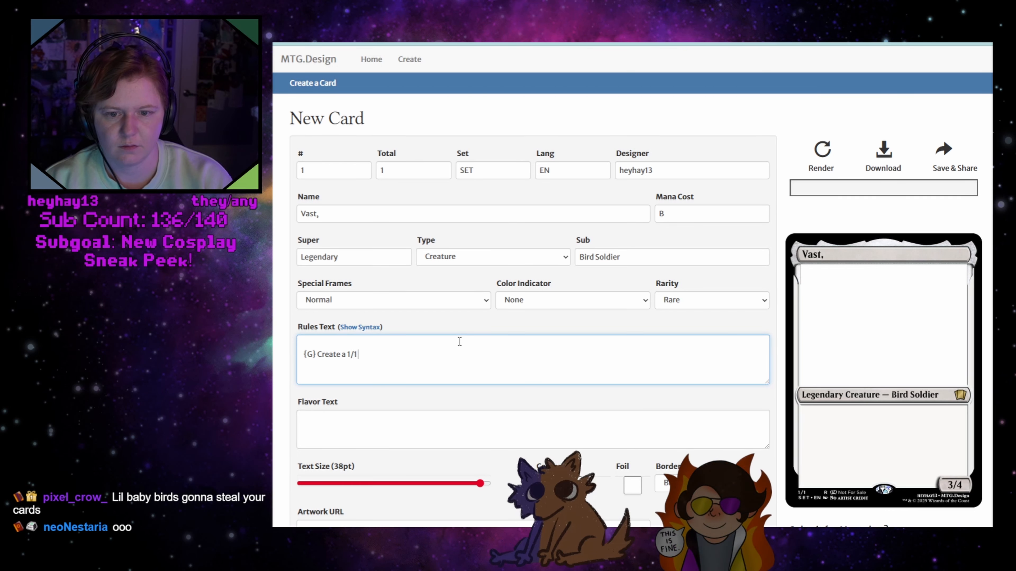
{"action": "type", "text": " bird token"}
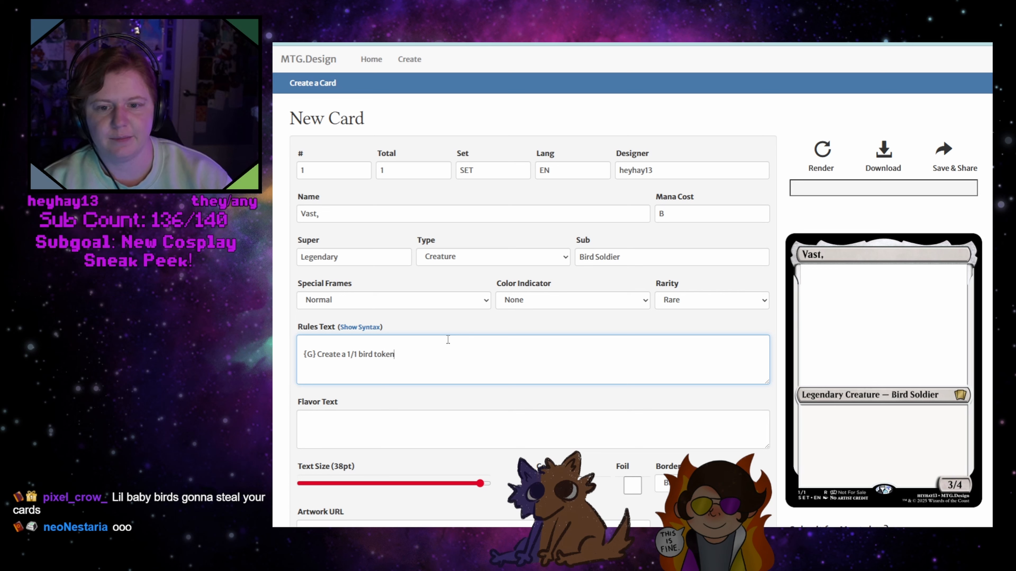
{"action": "type", "text": " with flying"}
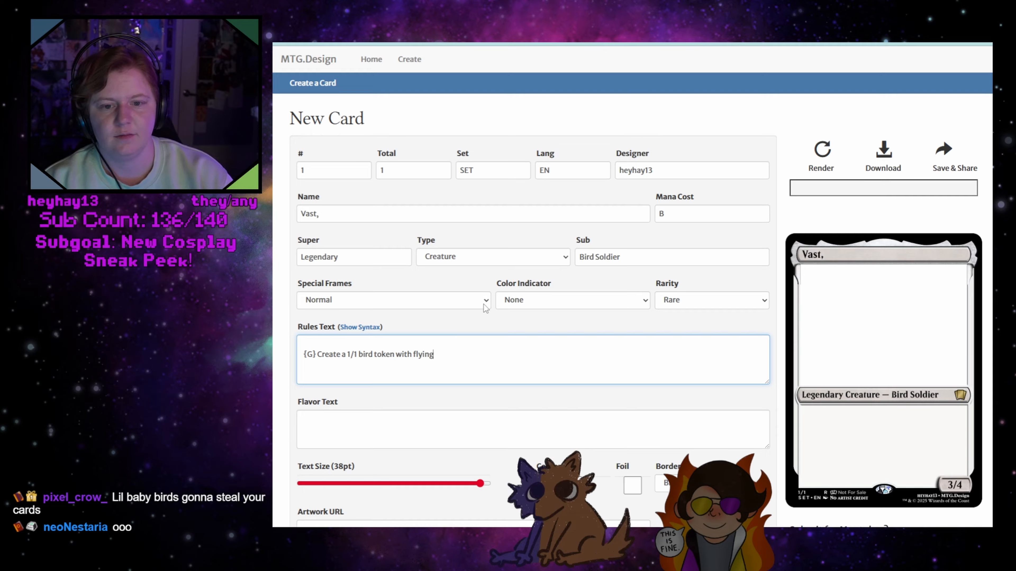
{"action": "left_click", "coordinate": [825, 158]}
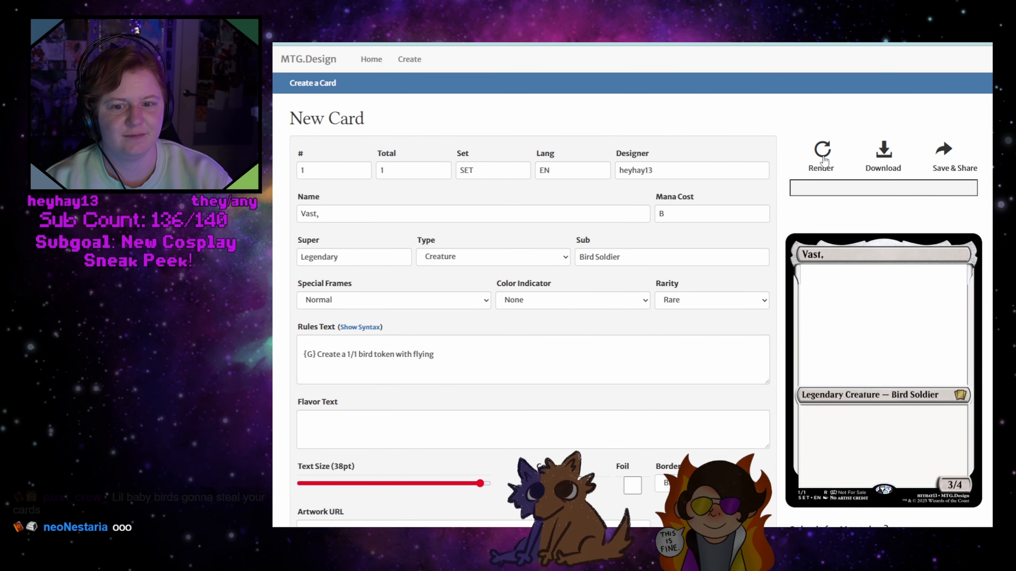
Extend the card name to "Vast, Keeper of the Obelisk"
{"action": "left_click", "coordinate": [416, 214]}
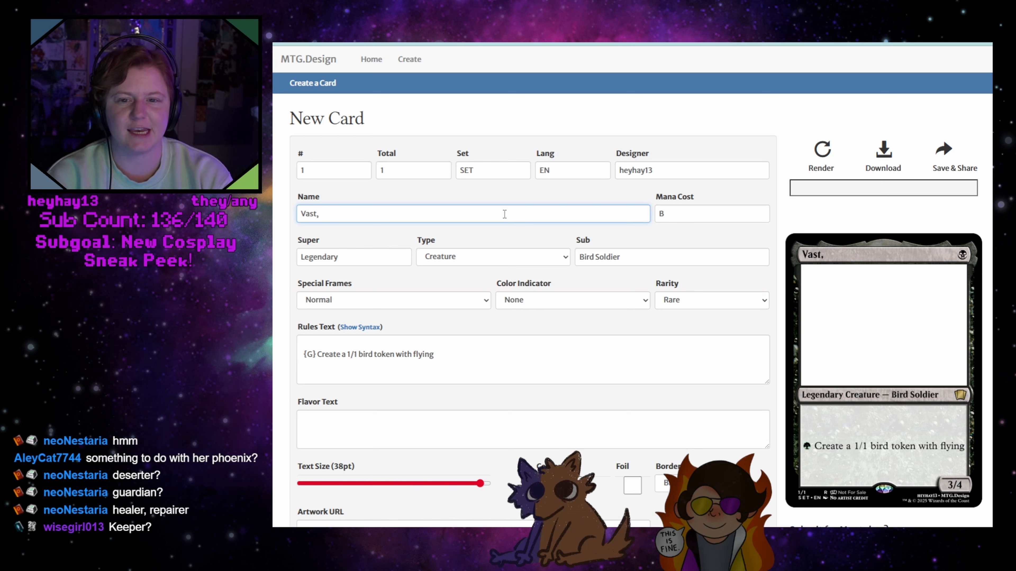
{"action": "type", "text": "Keeper o"}
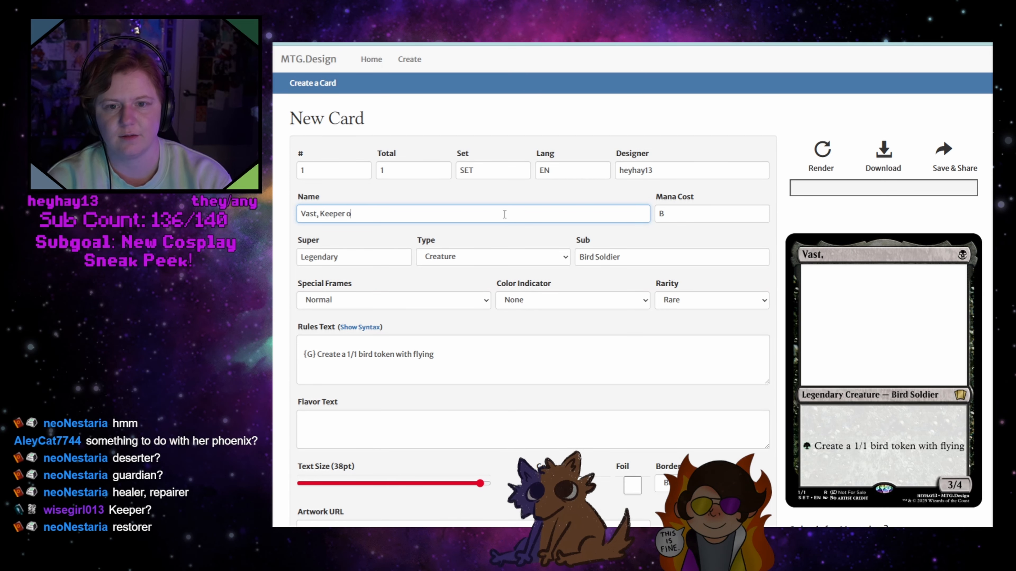
{"action": "type", "text": "f the O"}
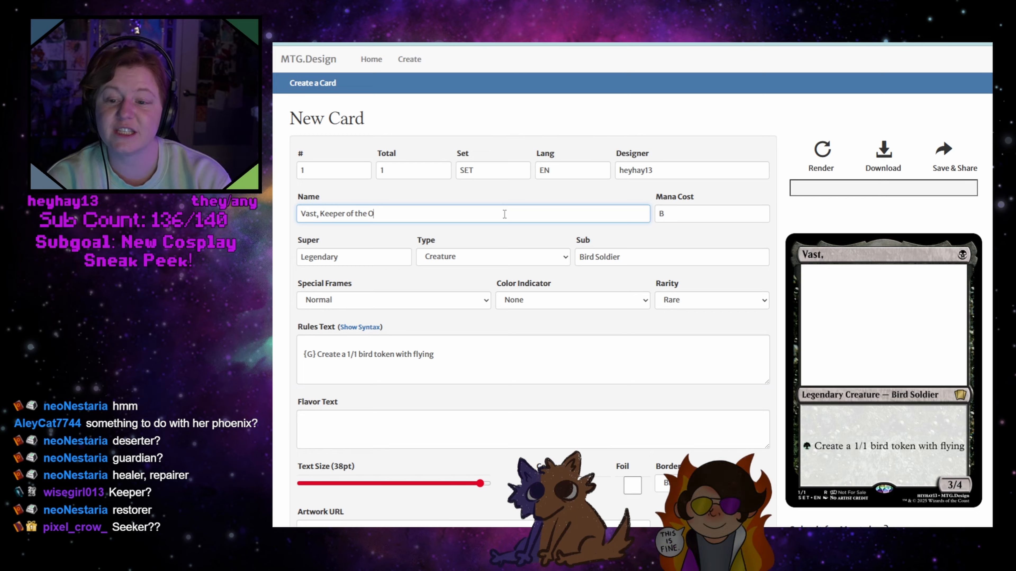
{"action": "left_click_drag", "start_coordinate": [325, 214], "coordinate": [320, 214]}
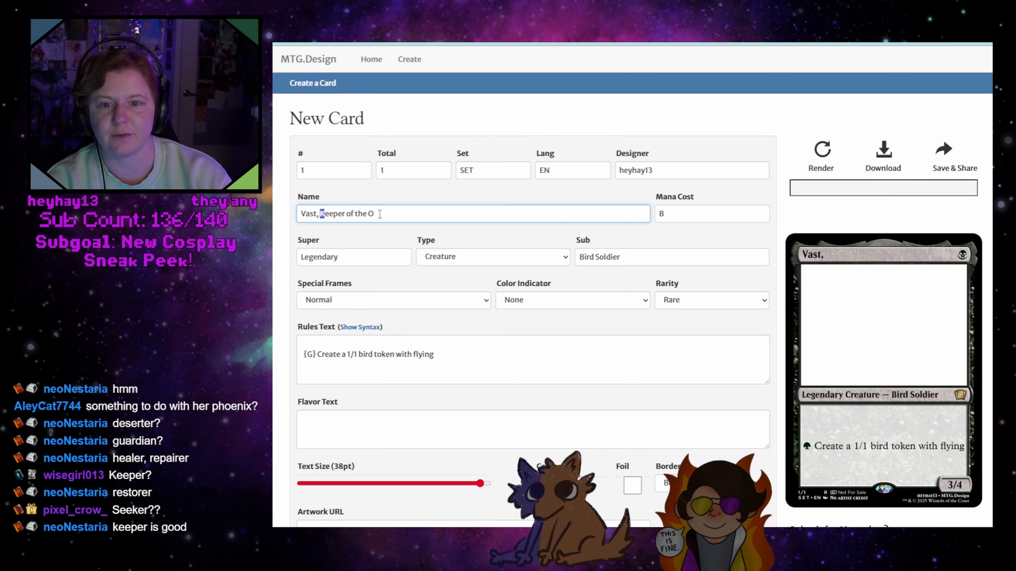
{"action": "left_click", "coordinate": [398, 215]}
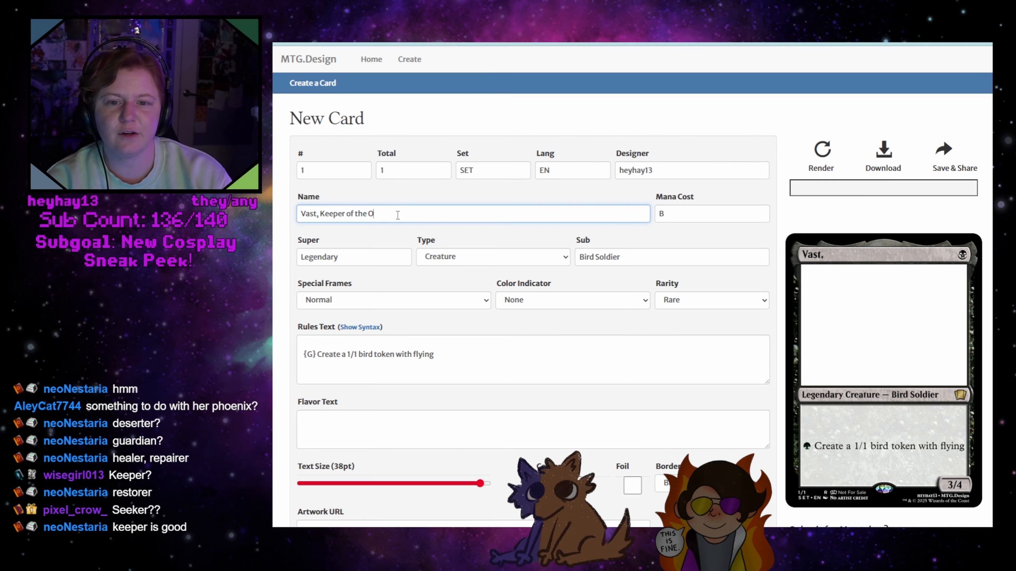
{"action": "type", "text": "be"}
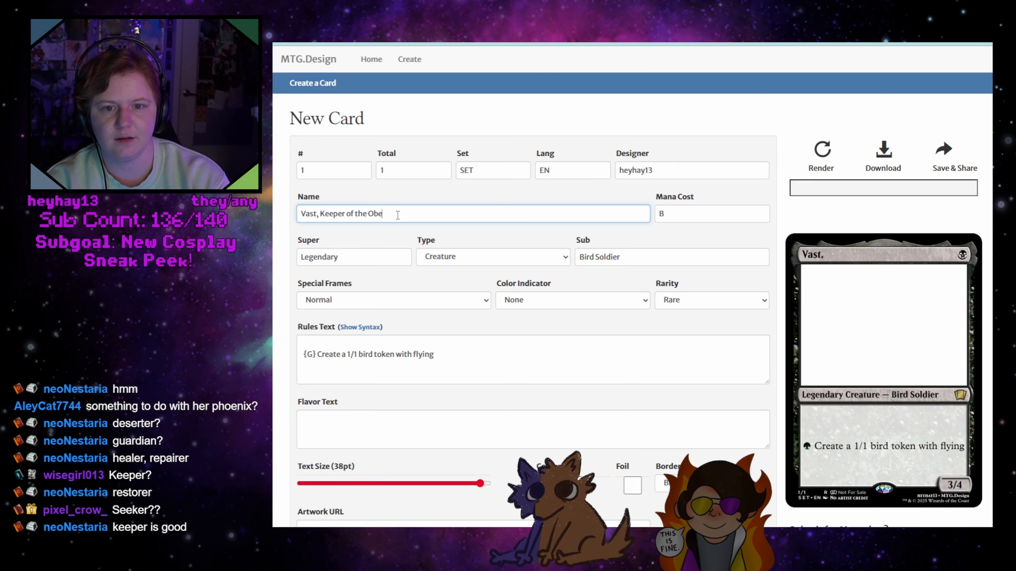
{"action": "type", "text": "lisk"}
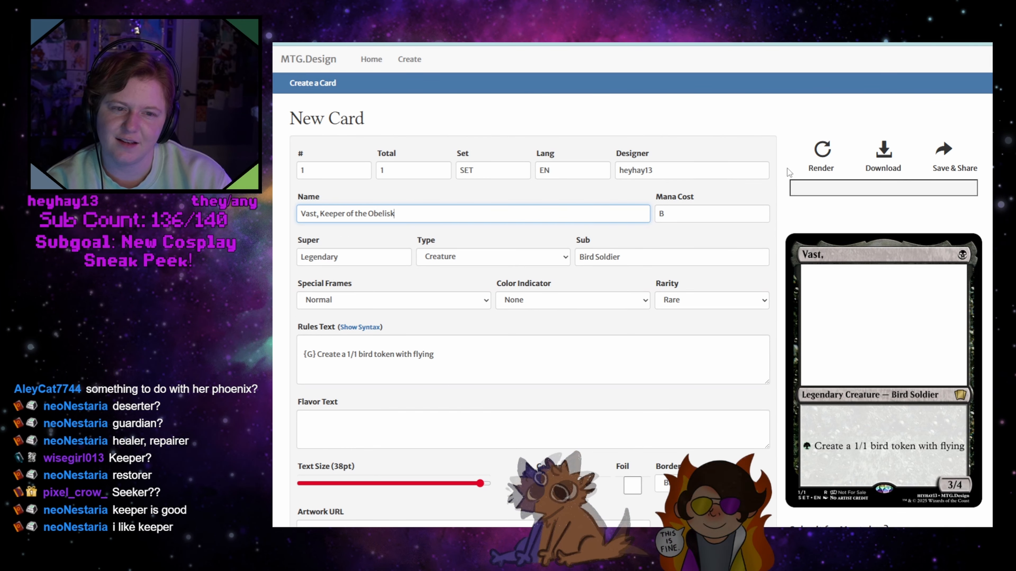
Replace the "K" of "Keeper" in the name with "S" and render the card
{"action": "left_click_drag", "start_coordinate": [325, 214], "coordinate": [321, 214]}
{"action": "type", "text": "S"}
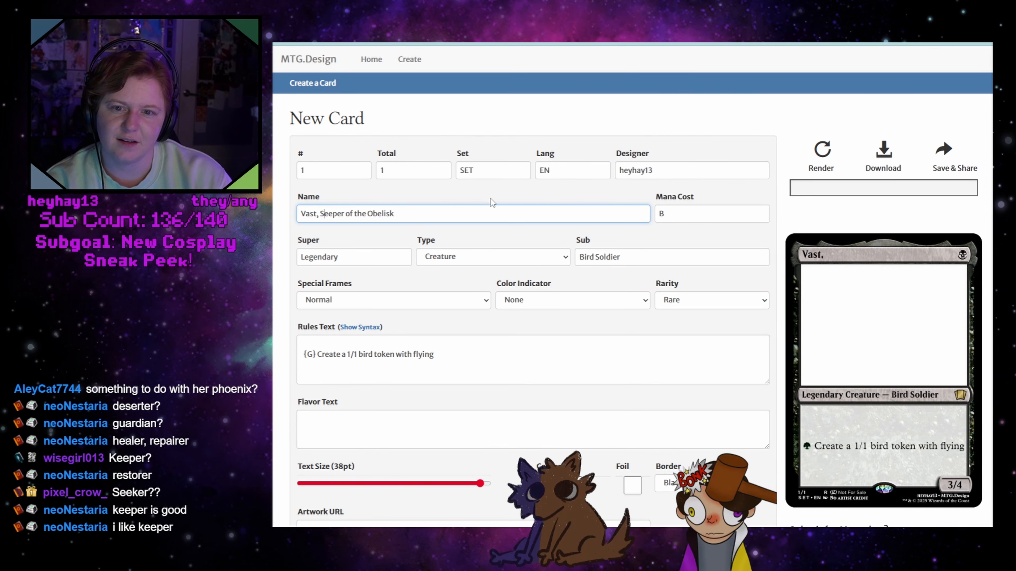
{"action": "left_click", "coordinate": [822, 157]}
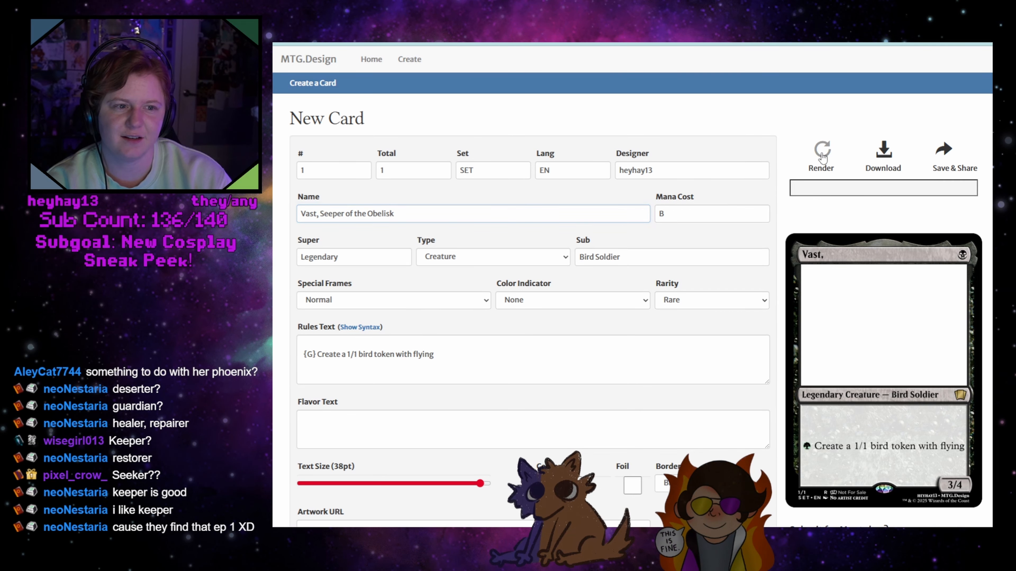
Change "Seeper" in the card name back to "Keeper" and render the card
{"action": "left_click", "coordinate": [334, 214]}
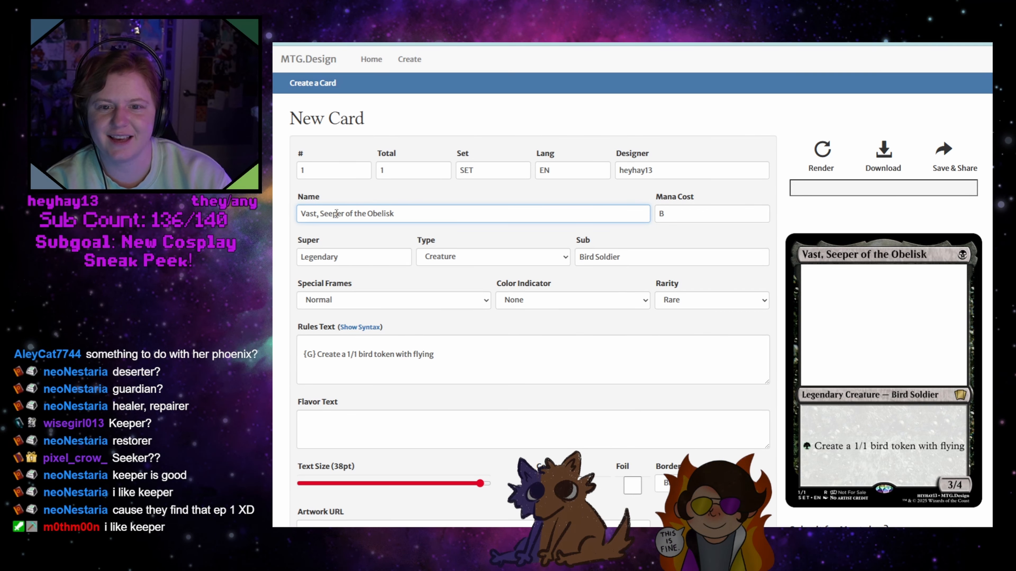
{"action": "key", "text": "BackSpace"}
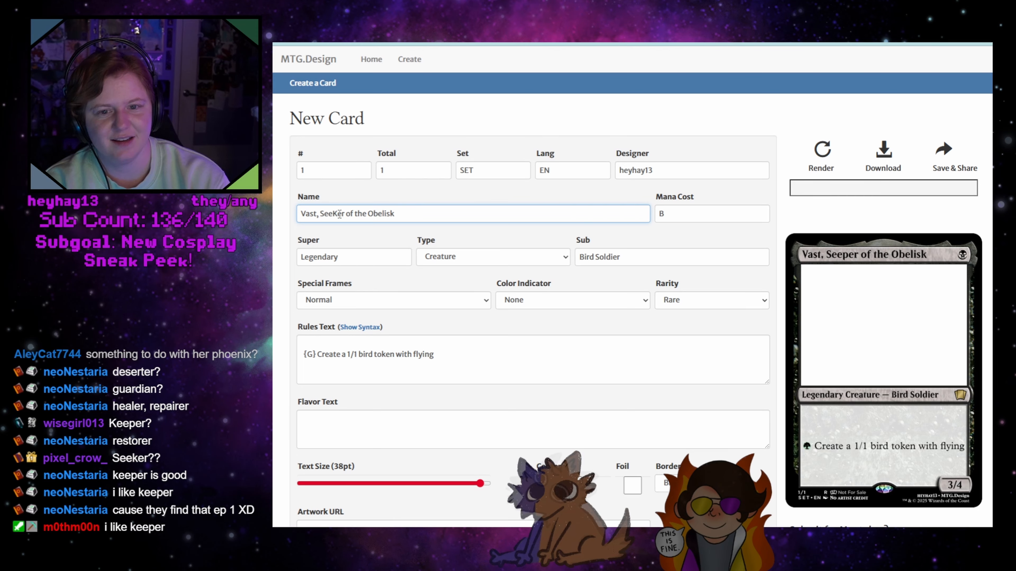
{"action": "key", "text": "BackSpace"}
{"action": "key", "text": "BackSpace"}
{"action": "key", "text": "BackSpace"}
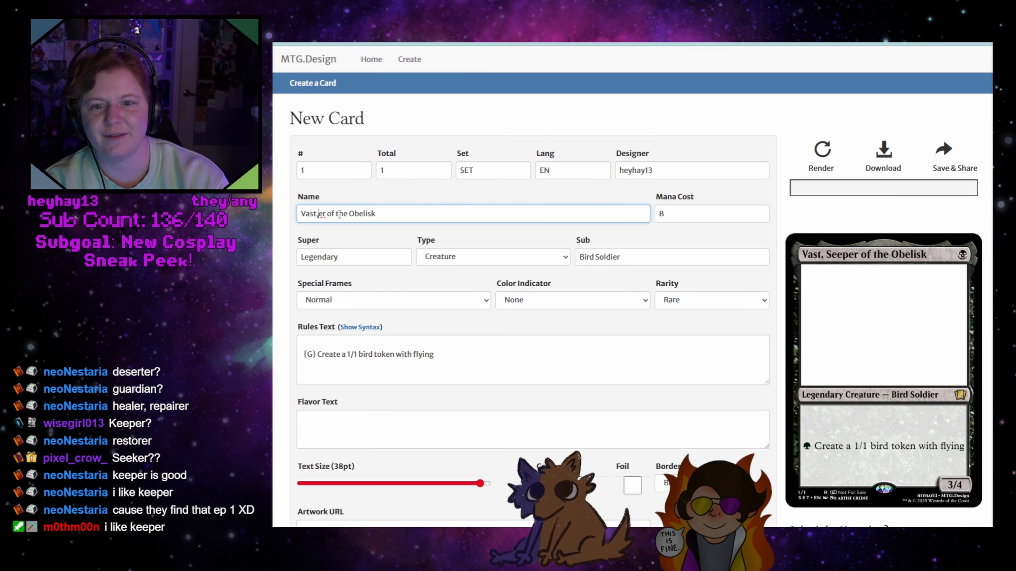
{"action": "type", "text": "Keep"}
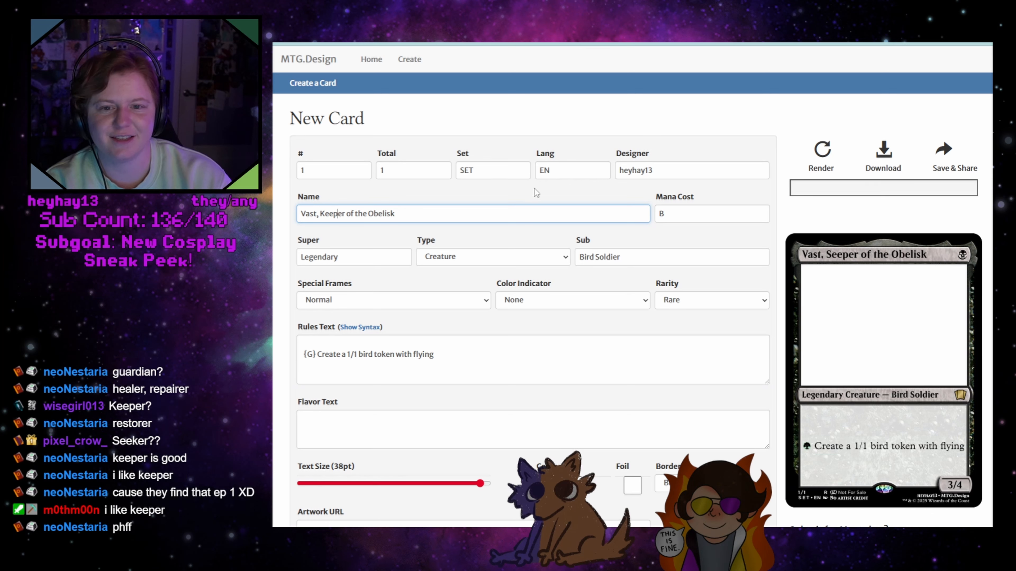
{"action": "left_click", "coordinate": [819, 155]}
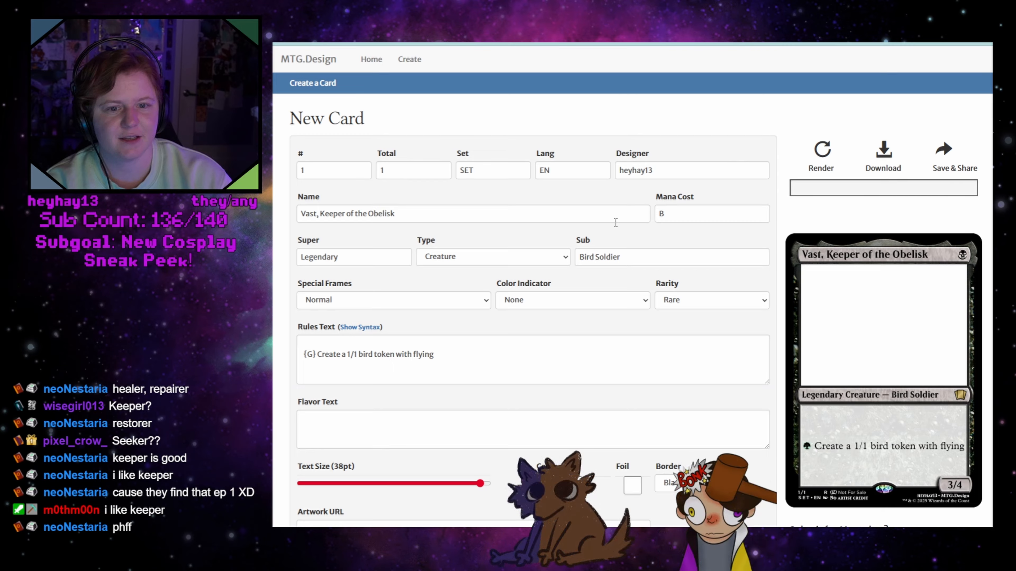
Add "Flying, Viligance" as the first line of the rules text and render the card
{"action": "left_click", "coordinate": [339, 343]}
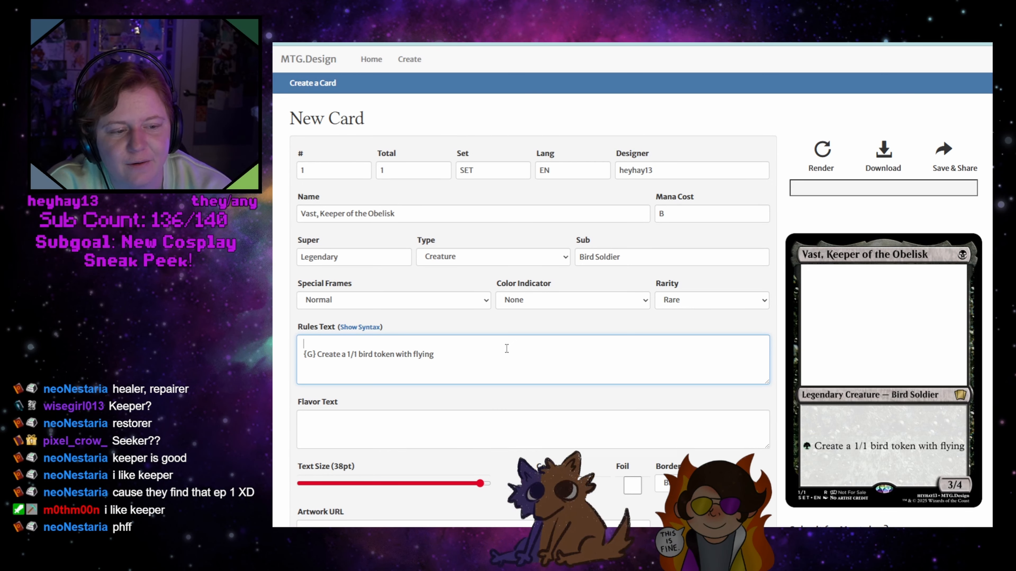
{"action": "type", "text": "Flying"}
{"action": "key", "text": "Return"}
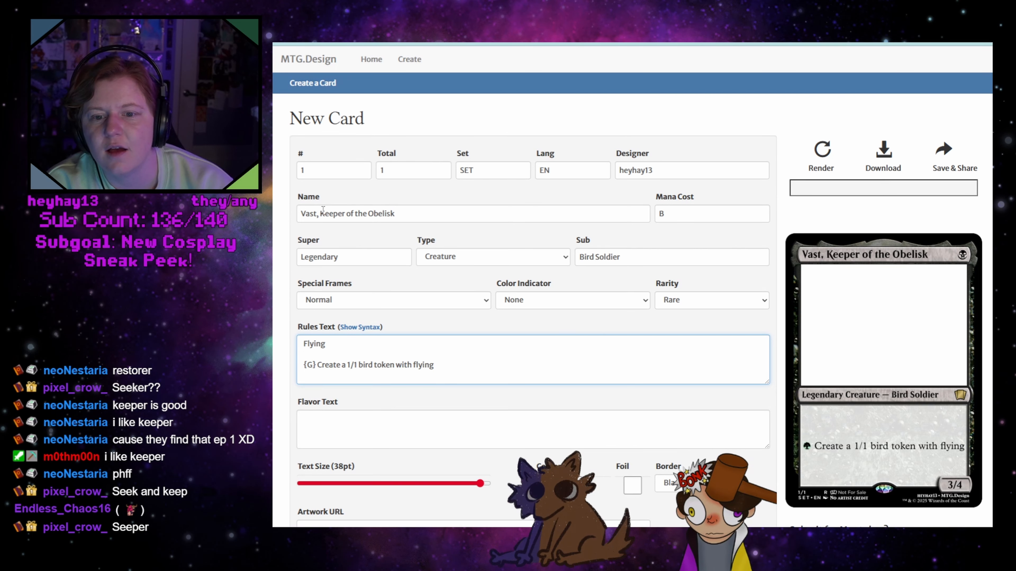
{"action": "left_click", "coordinate": [347, 343]}
{"action": "type", "text": ", "}
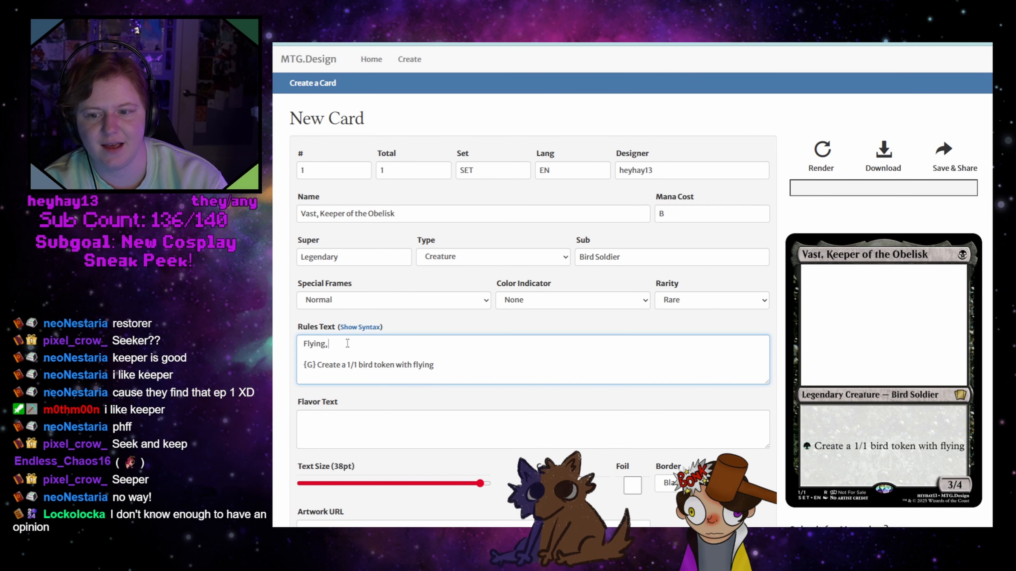
{"action": "type", "text": "Viligance"}
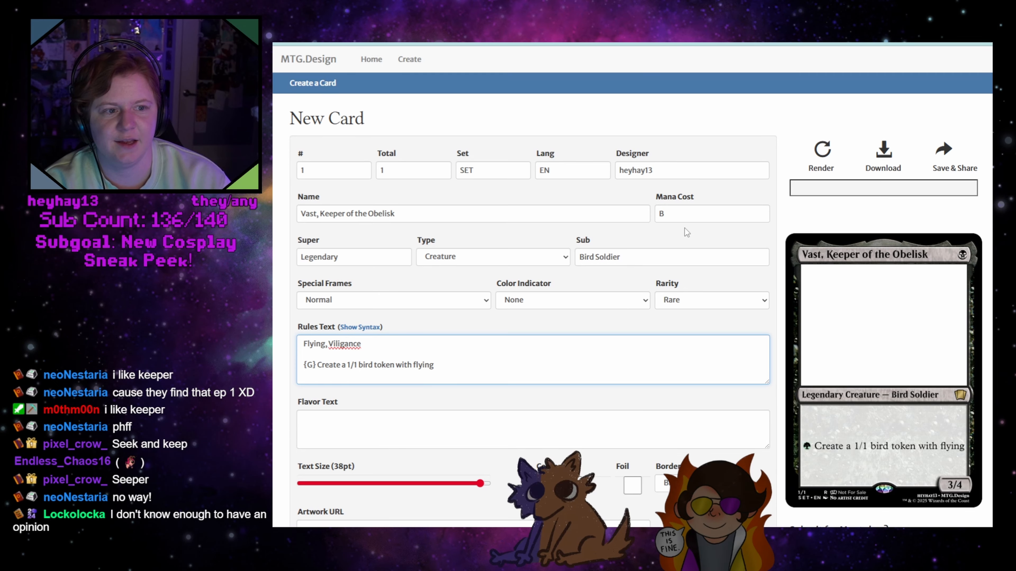
{"action": "left_click", "coordinate": [814, 149]}
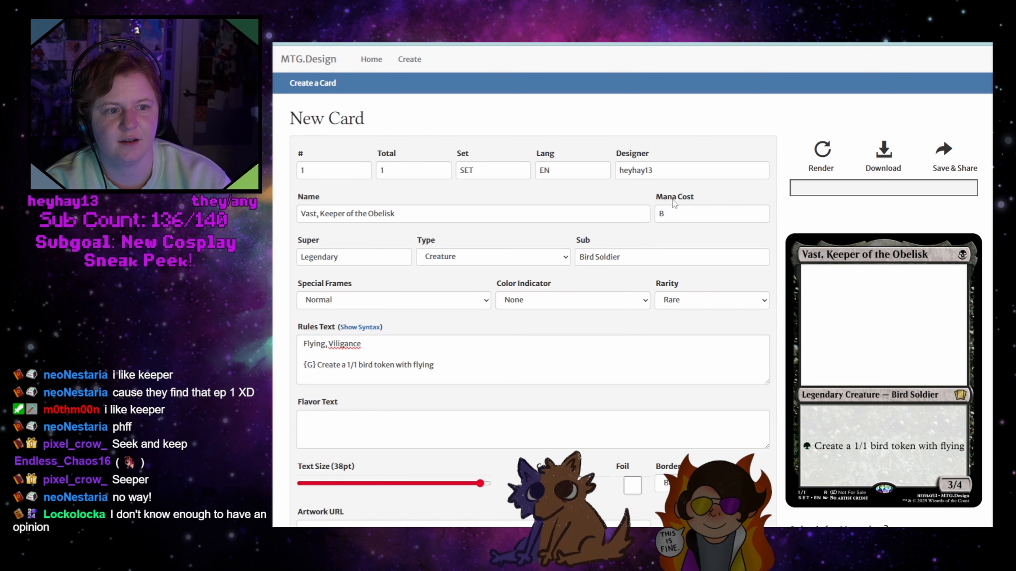
Correct the misspelled keyword in the rules text to "Vigilance" and render the card
{"action": "left_click", "coordinate": [342, 351]}
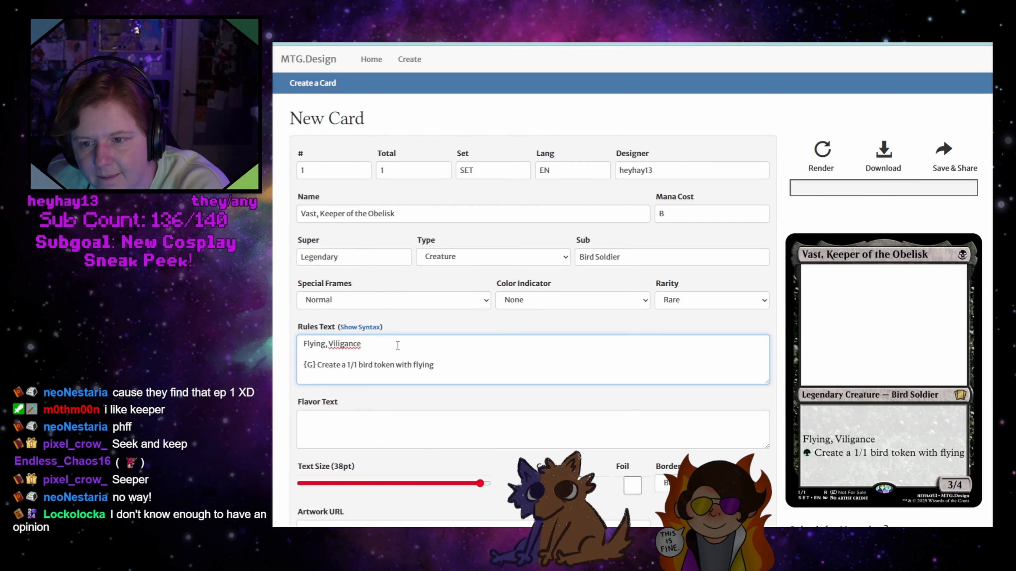
{"action": "right_click", "coordinate": [332, 345]}
{"action": "left_click", "coordinate": [375, 106]}
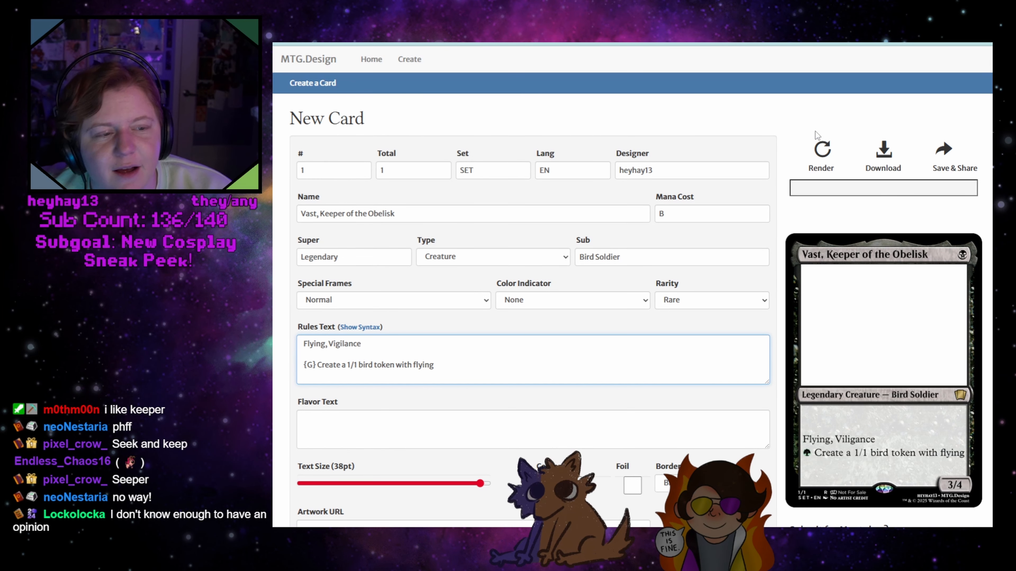
{"action": "left_click", "coordinate": [822, 149]}
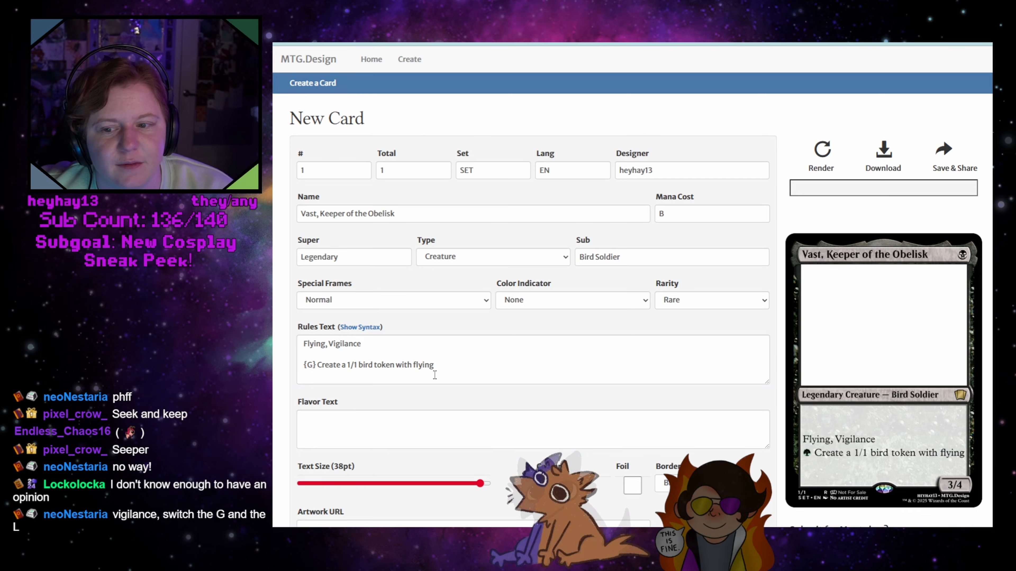
Set the creature's power and toughness to X, and start the second rules line with "~"
{"action": "left_click", "coordinate": [371, 354]}
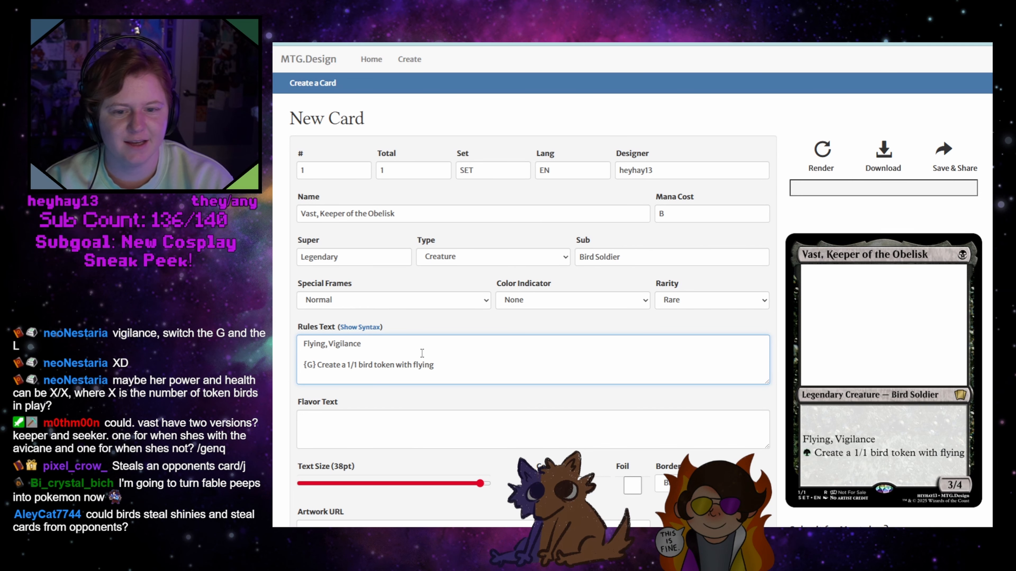
{"action": "scroll", "coordinate": [574, 360], "scroll_direction": "down", "scroll_amount": 6}
{"action": "double_click", "coordinate": [624, 391]}
{"action": "type", "text": "X"}
{"action": "left_click_drag", "start_coordinate": [717, 392], "coordinate": [667, 386]}
{"action": "type", "text": "X"}
{"action": "scroll", "coordinate": [448, 322], "scroll_direction": "up", "scroll_amount": 5}
{"action": "left_click", "coordinate": [342, 296]}
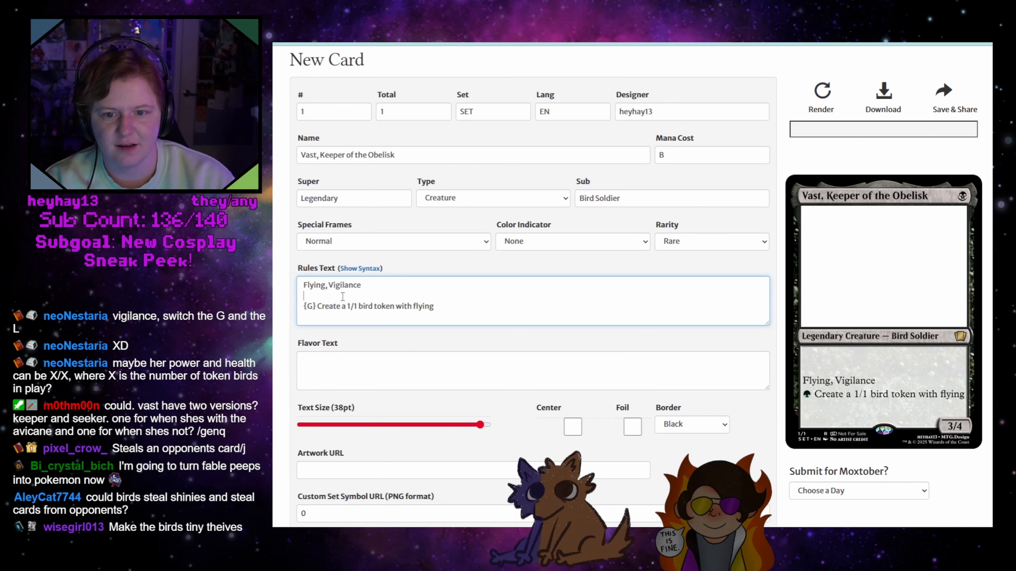
{"action": "type", "text": "~"}
Rename the card "Vast, Leader of the Flock" and add "power and" after the "~" in the rules text
{"action": "left_click_drag", "start_coordinate": [320, 154], "coordinate": [434, 153]}
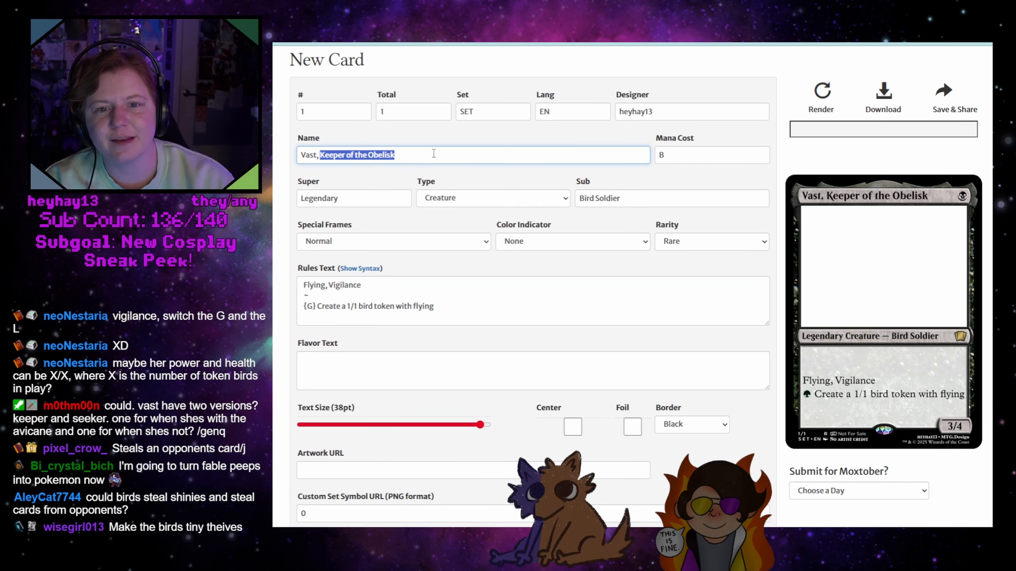
{"action": "key", "text": "BackSpace"}
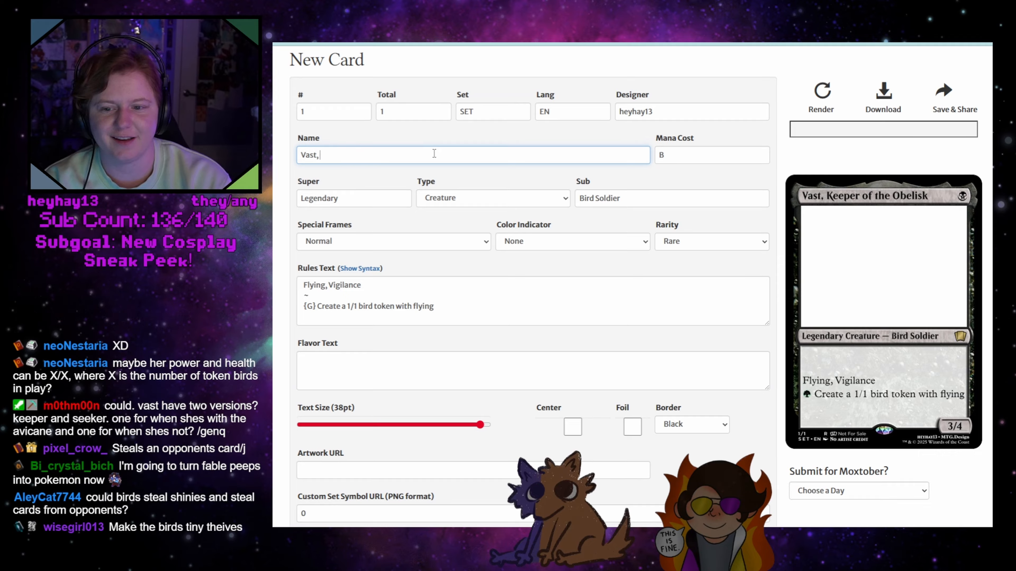
{"action": "type", "text": "Leader of the"}
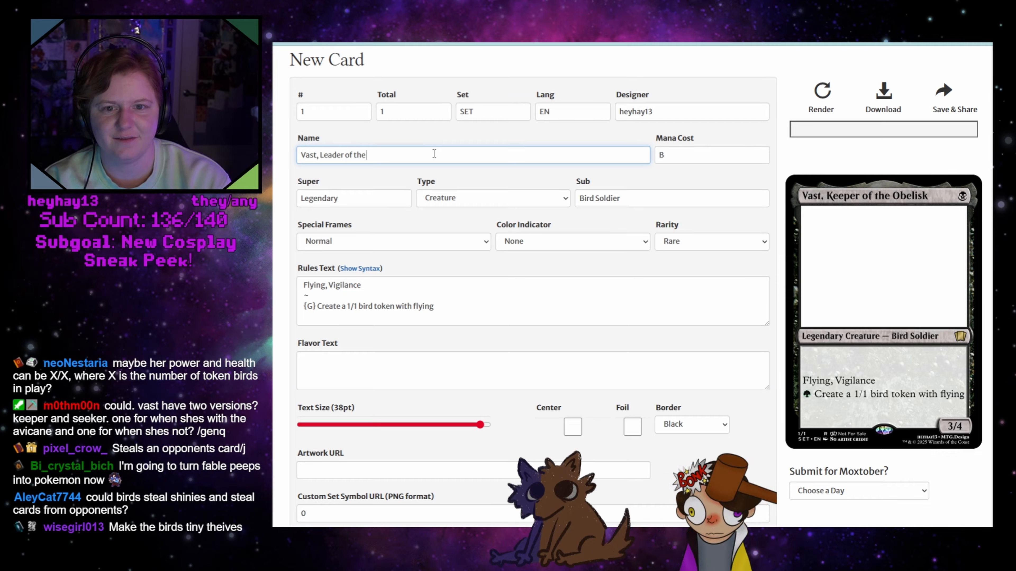
{"action": "type", "text": " Flock"}
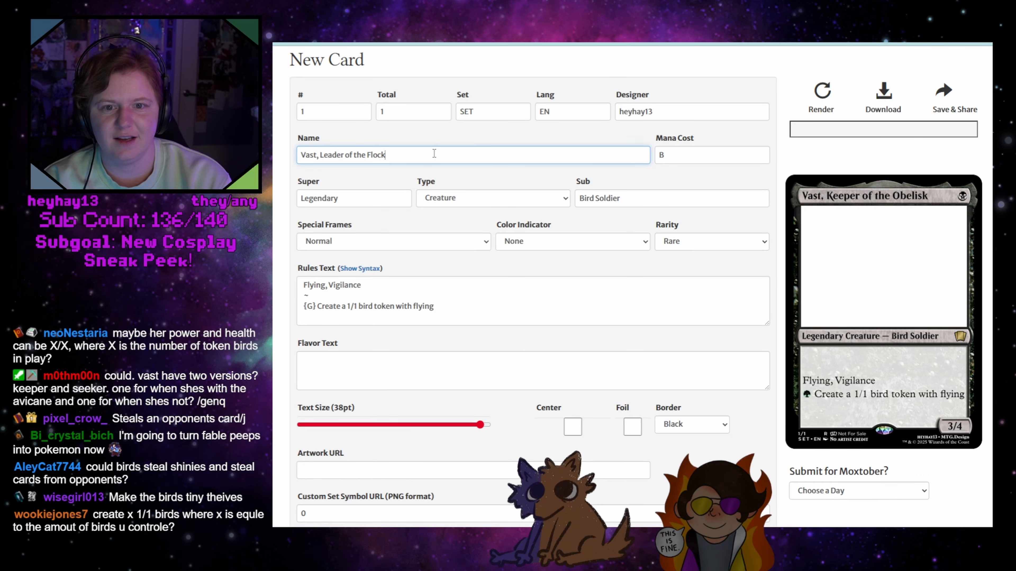
{"action": "left_click", "coordinate": [325, 297]}
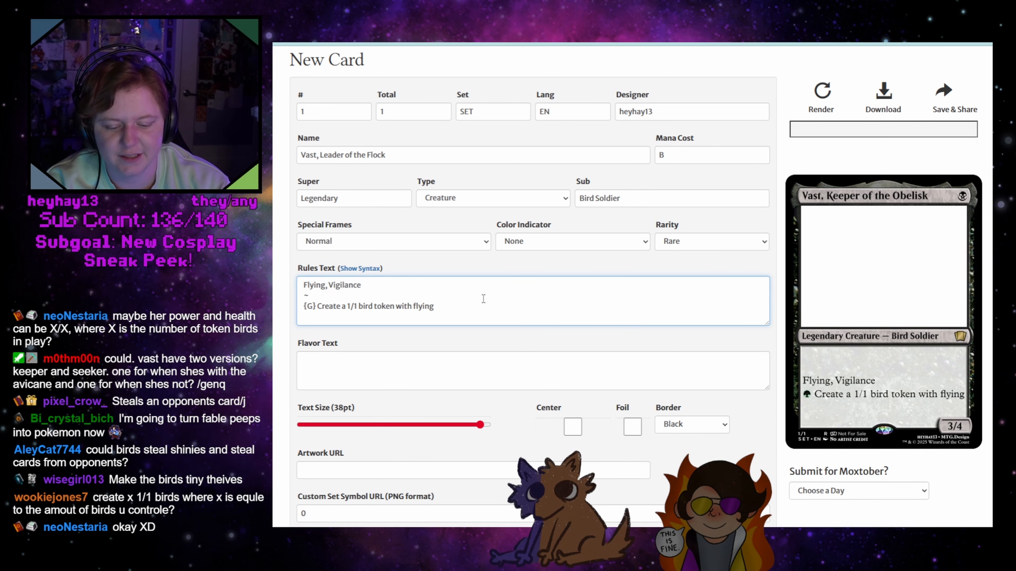
{"action": "type", "text": "power and"}
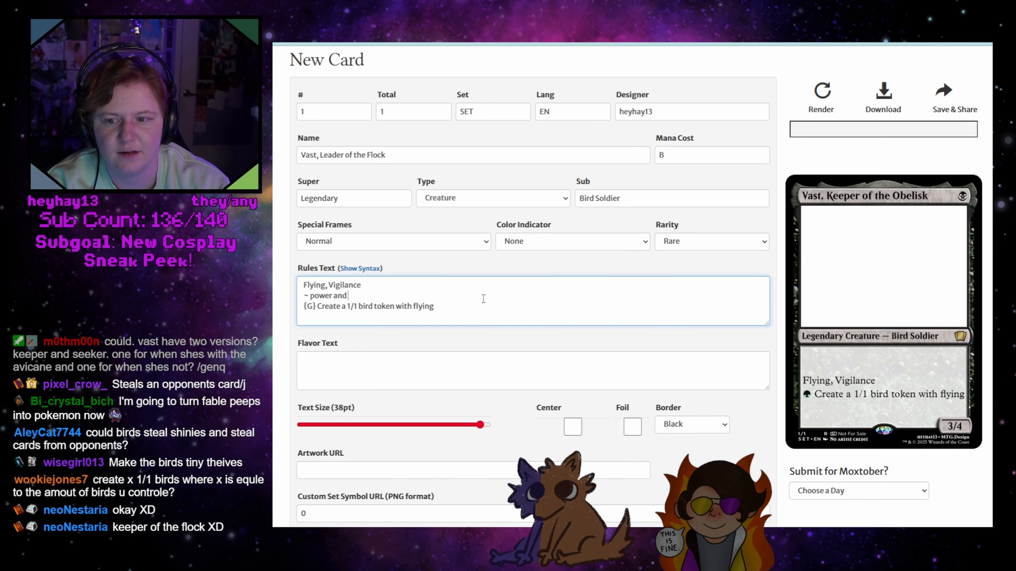
Replace "Leader" in the card name with "Keeper"
{"action": "double_click", "coordinate": [322, 155]}
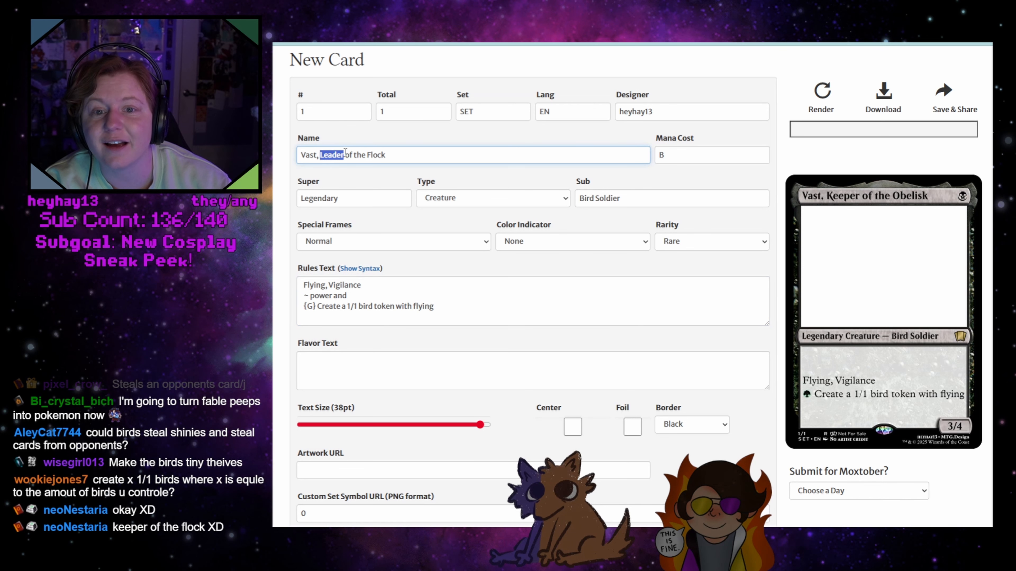
{"action": "type", "text": "Keepr"}
{"action": "key", "text": "Left"}
{"action": "key", "text": "Left"}
{"action": "type", "text": "e"}
Complete the second rules line as "~ power and toughness are equal to the number of bird creatures in your control" and render the card
{"action": "left_click", "coordinate": [371, 295]}
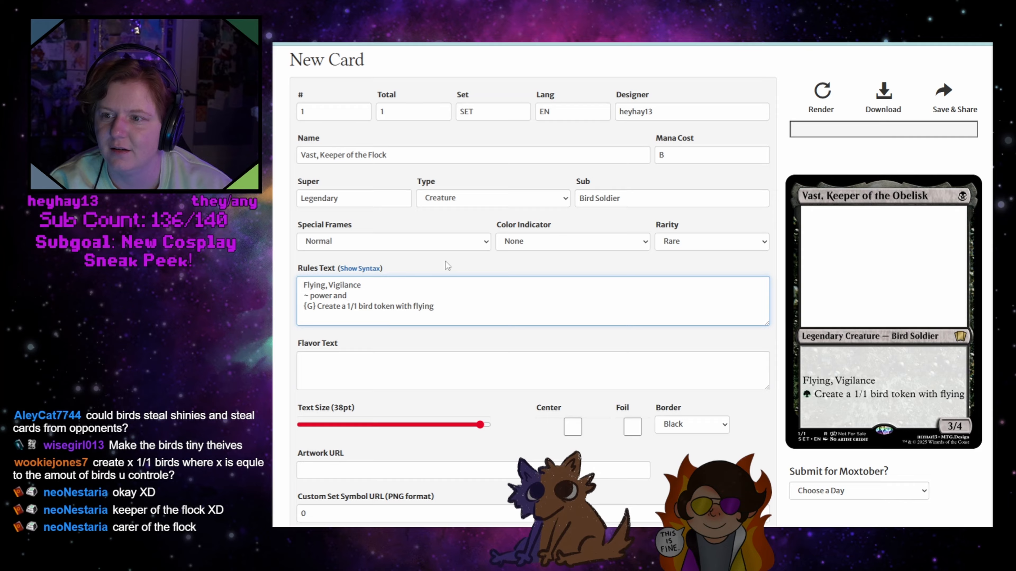
{"action": "type", "text": "toughness are equ"}
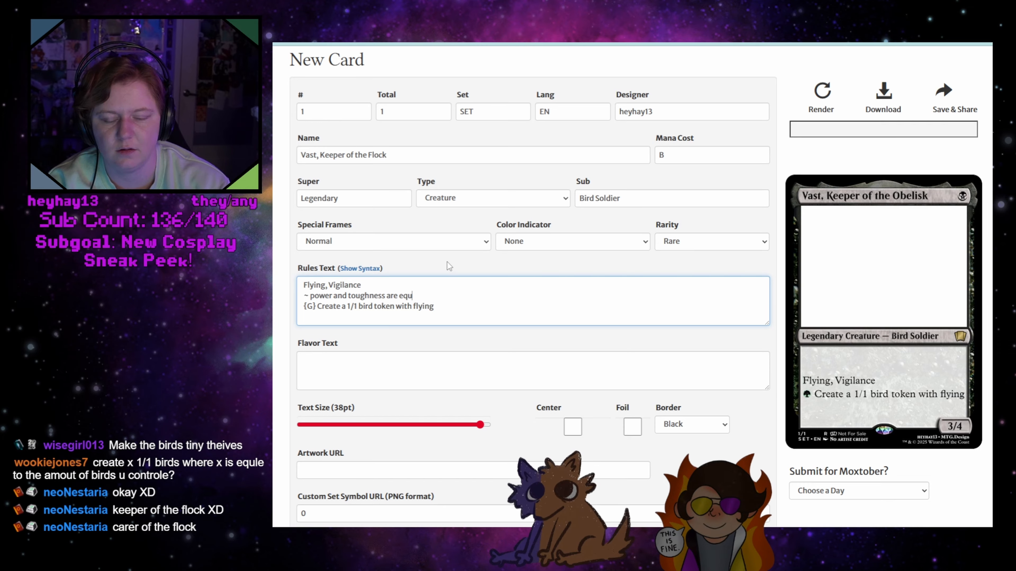
{"action": "type", "text": "al to the number of bird cre"}
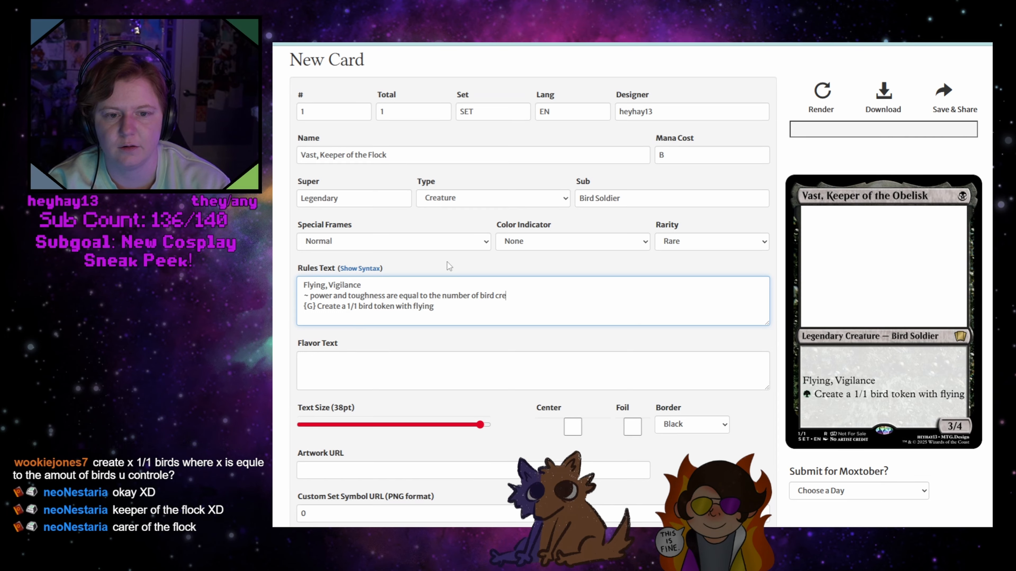
{"action": "type", "text": "atures in"}
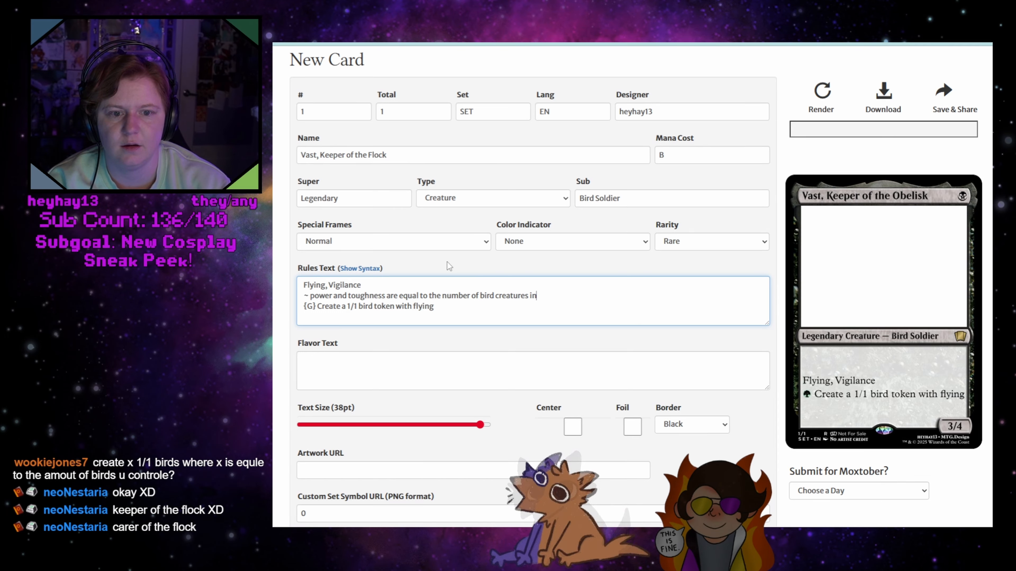
{"action": "type", "text": " your control"}
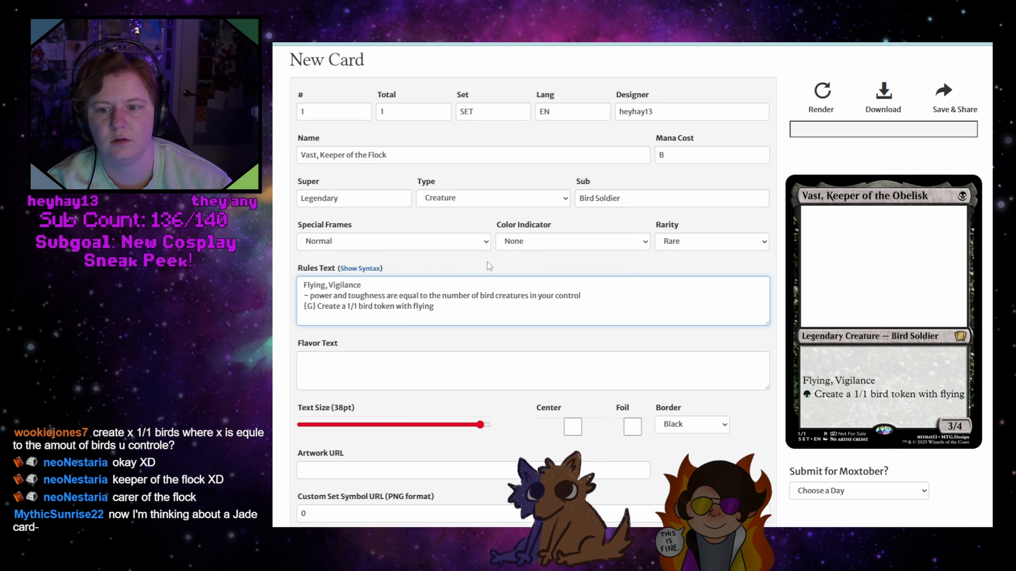
{"action": "scroll", "coordinate": [751, 239], "scroll_direction": "up", "scroll_amount": 2}
{"action": "left_click", "coordinate": [826, 149]}
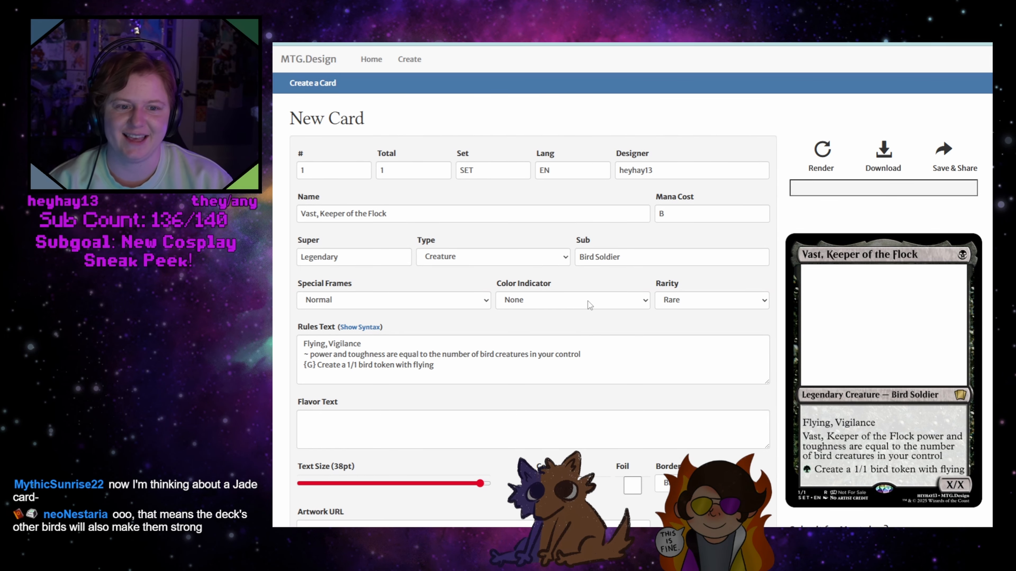
Set the mana cost to "B B" and render the card
{"action": "scroll", "coordinate": [582, 294], "scroll_direction": "down", "scroll_amount": 3}
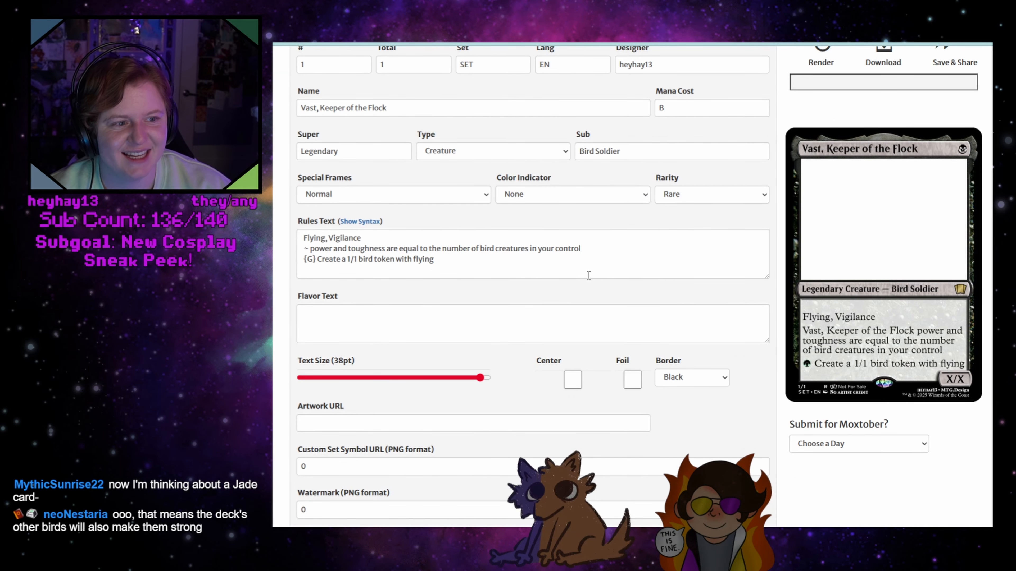
{"action": "scroll", "coordinate": [588, 275], "scroll_direction": "up", "scroll_amount": 3}
{"action": "left_click", "coordinate": [674, 213]}
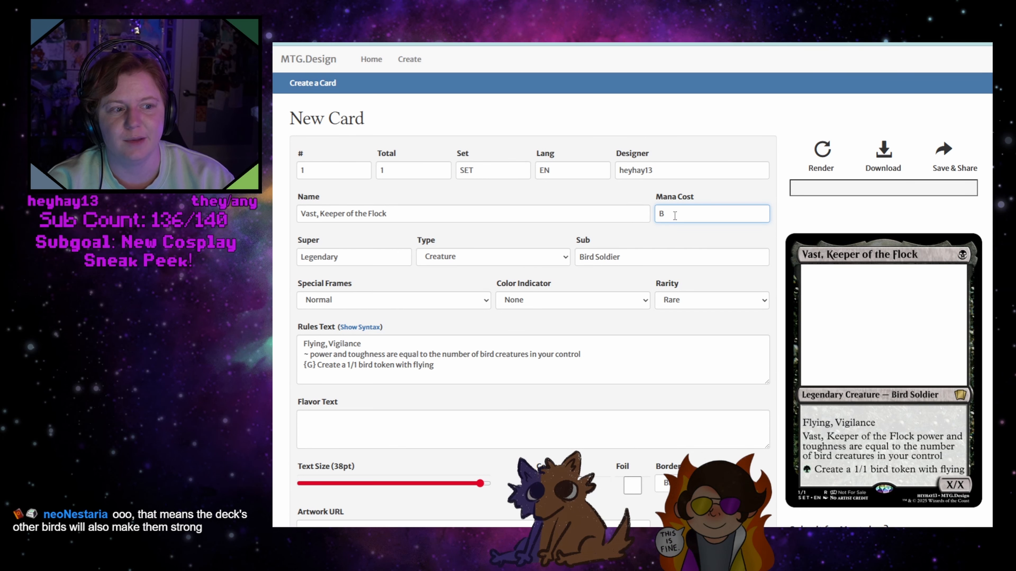
{"action": "type", "text": "B"}
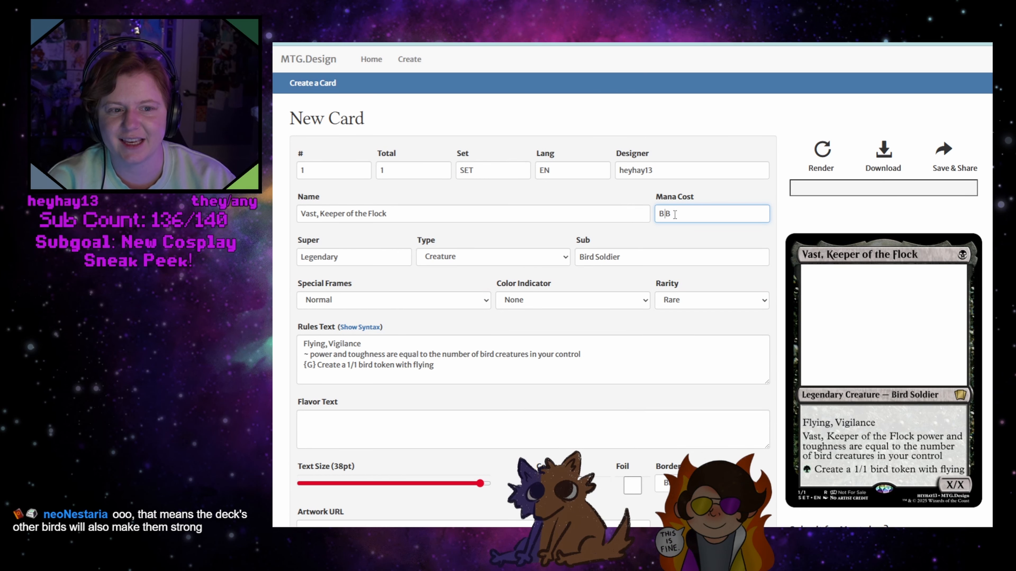
{"action": "left_click", "coordinate": [827, 159]}
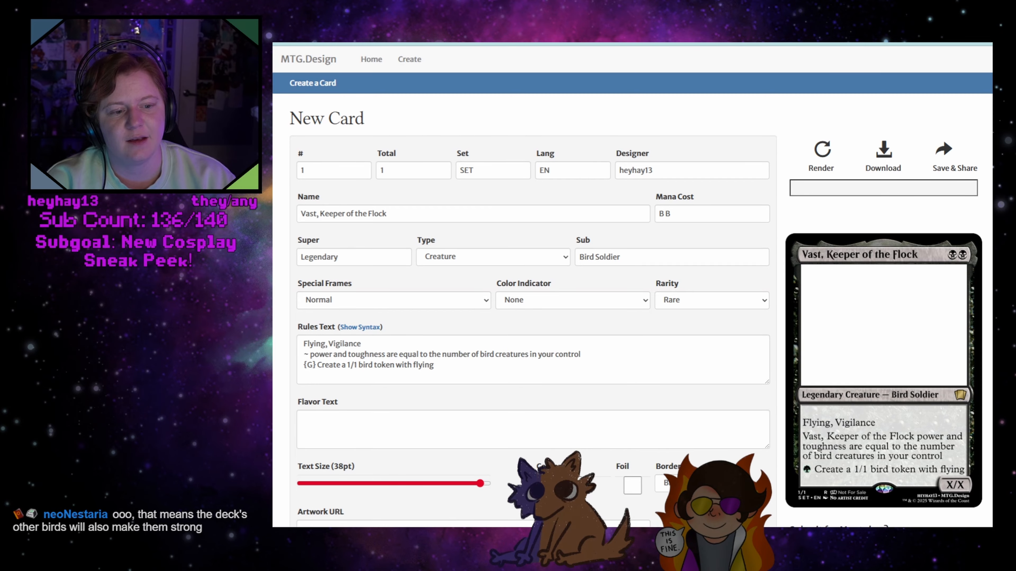
{"action": "scroll", "coordinate": [938, 292], "scroll_direction": "down", "scroll_amount": 2}
{"action": "scroll", "coordinate": [902, 319], "scroll_direction": "up", "scroll_amount": 2}
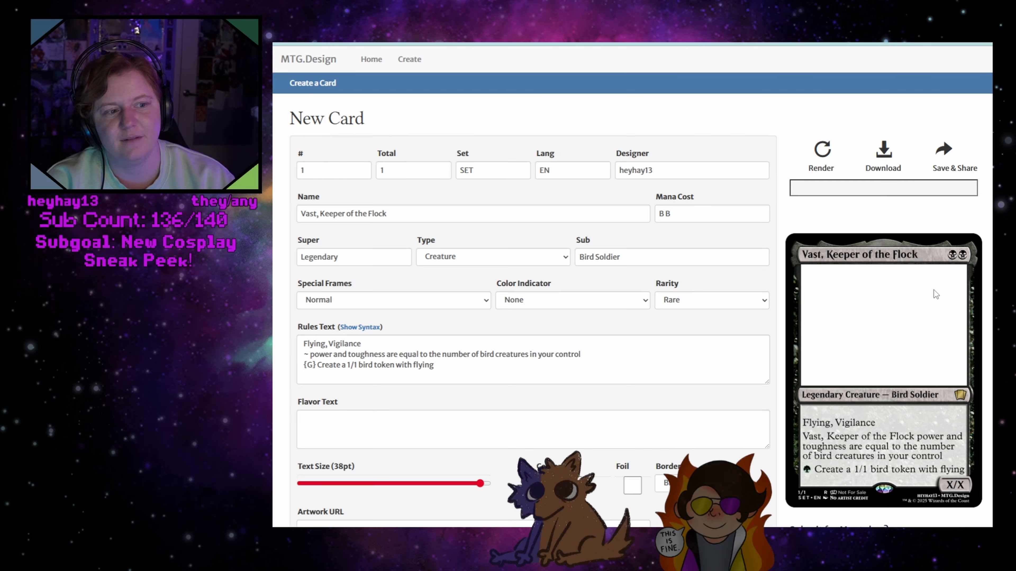
{"action": "left_click", "coordinate": [659, 212]}
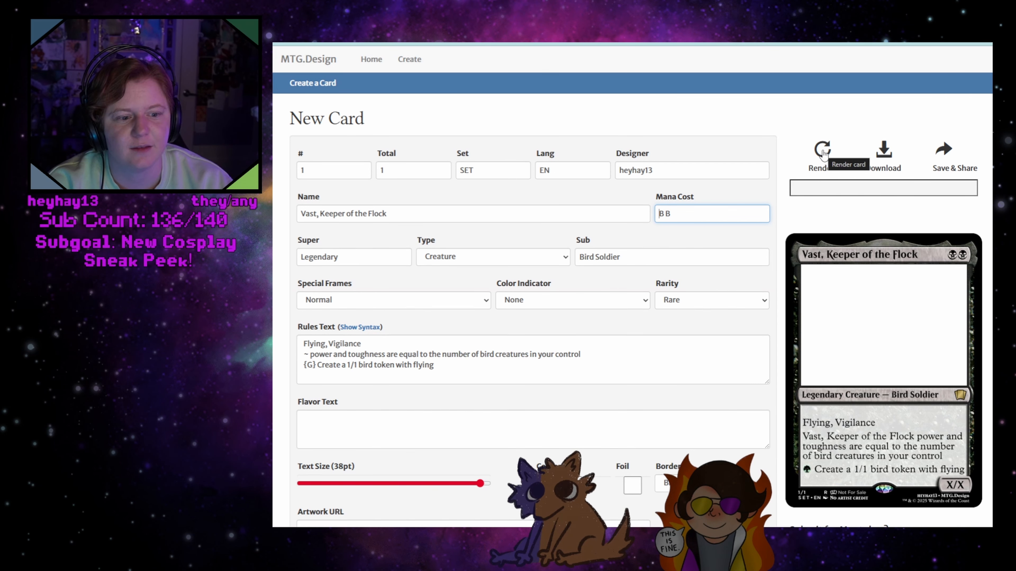
{"action": "left_click", "coordinate": [531, 300]}
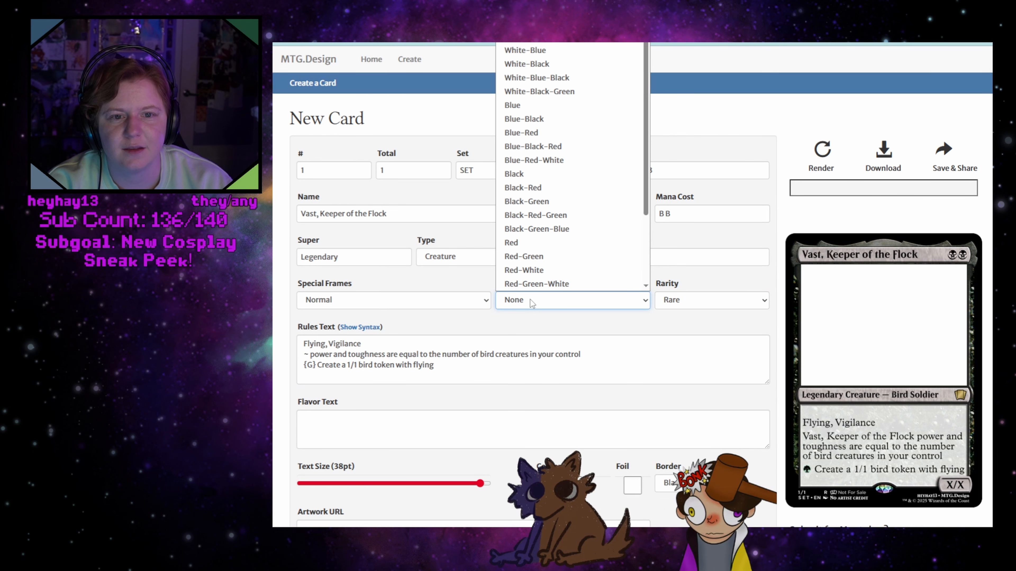
{"action": "left_click", "coordinate": [530, 299]}
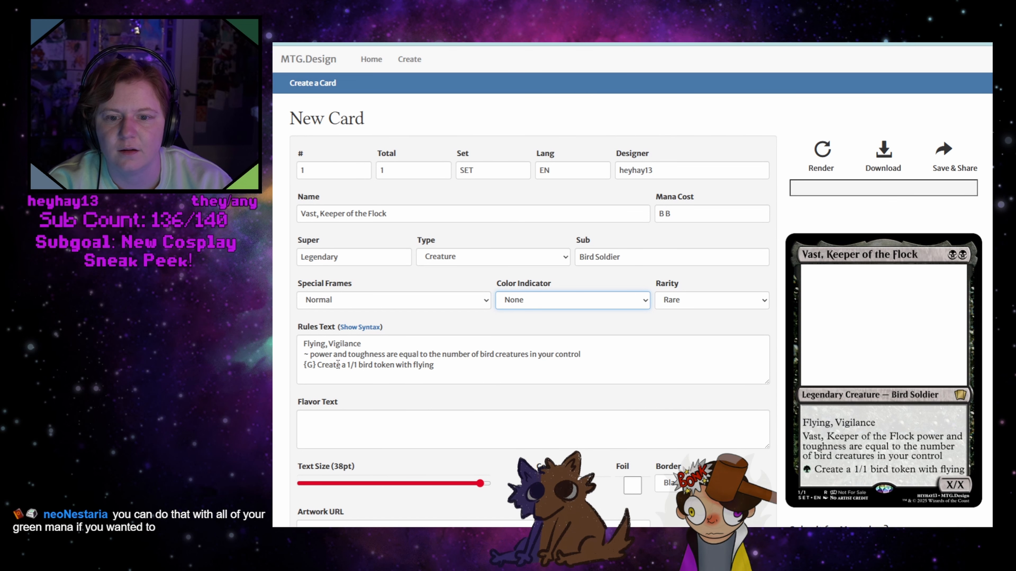
Set the card's power and toughness both to "*" and its color indicator to Black-Green
{"action": "scroll", "coordinate": [596, 351], "scroll_direction": "down", "scroll_amount": 5}
{"action": "double_click", "coordinate": [648, 444]}
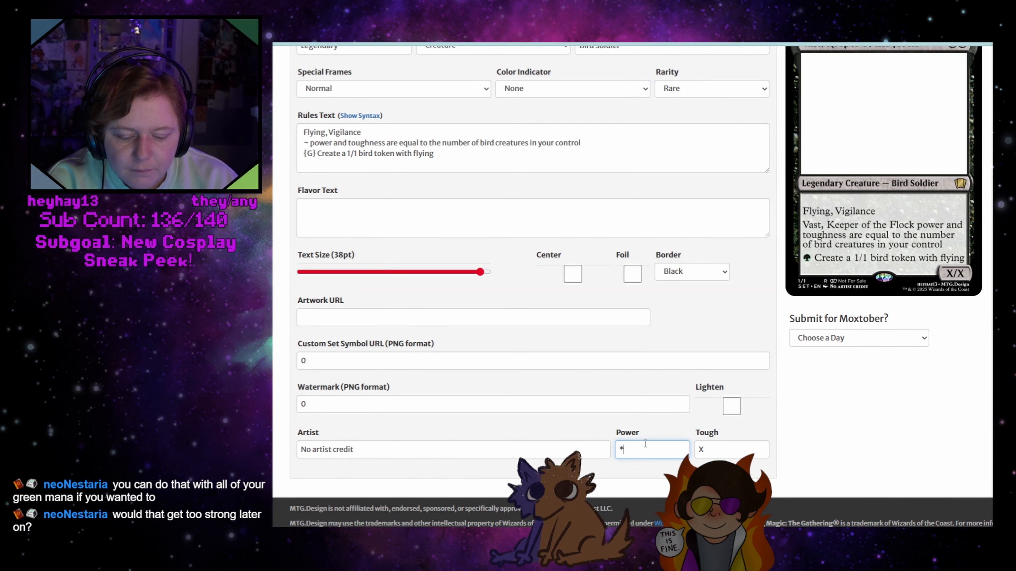
{"action": "type", "text": "*"}
{"action": "double_click", "coordinate": [701, 450]}
{"action": "type", "text": "*"}
{"action": "scroll", "coordinate": [807, 245], "scroll_direction": "up", "scroll_amount": 5}
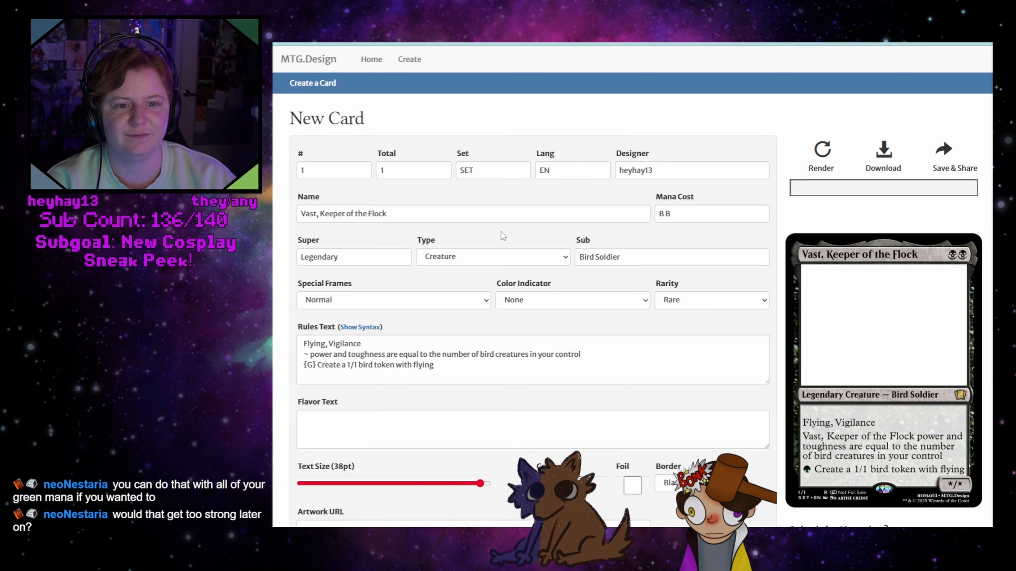
{"action": "left_click", "coordinate": [537, 299]}
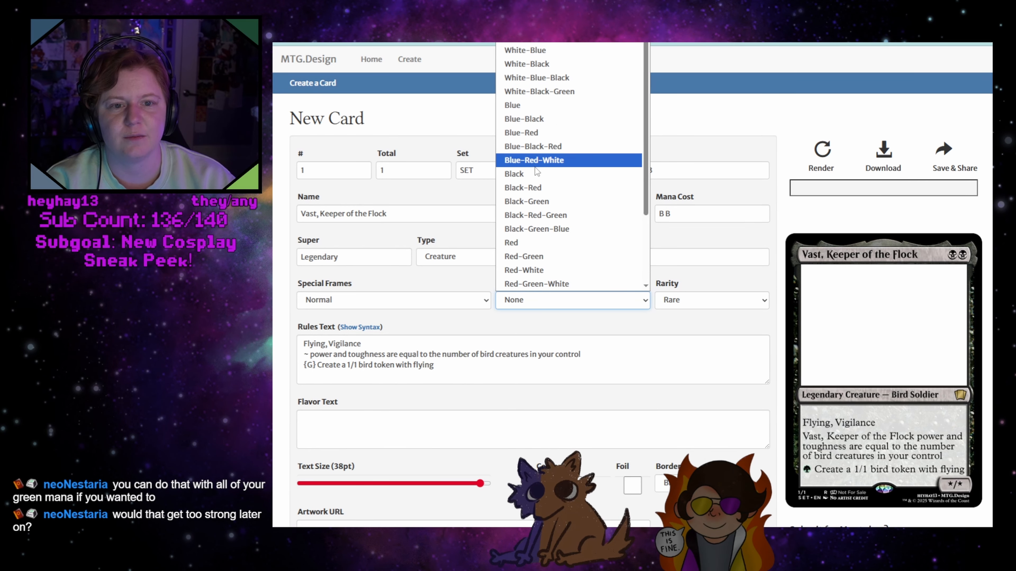
{"action": "left_click", "coordinate": [546, 202]}
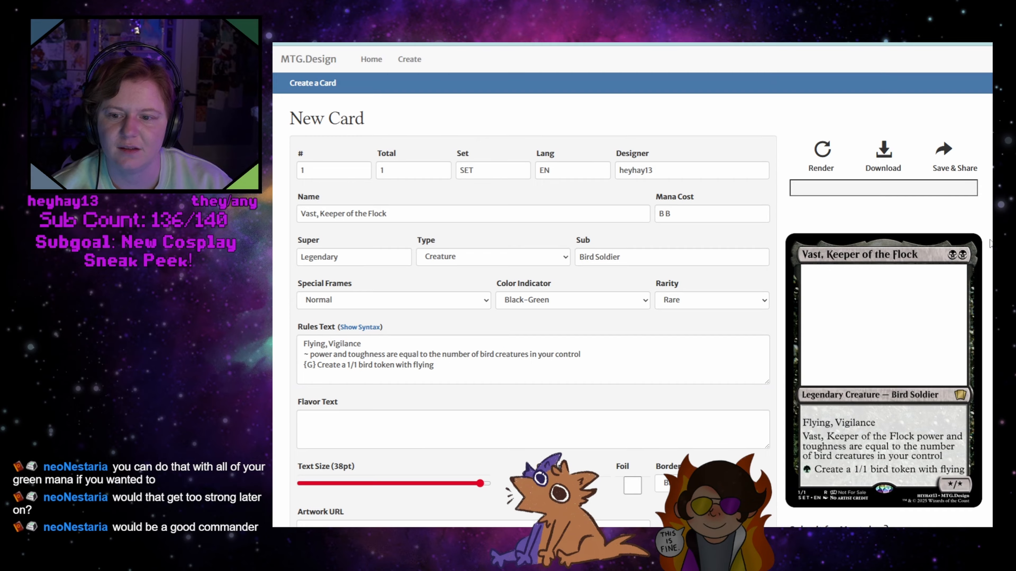
Add "{T}" after "{G}" in the bird token line of the rules text and render the card
{"action": "left_click", "coordinate": [319, 365]}
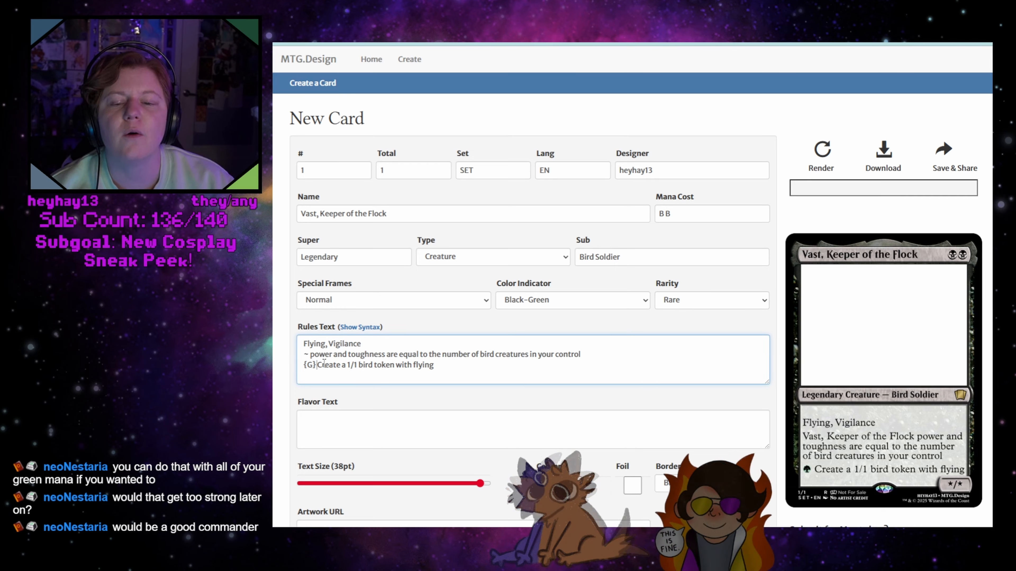
{"action": "type", "text": "{T}"}
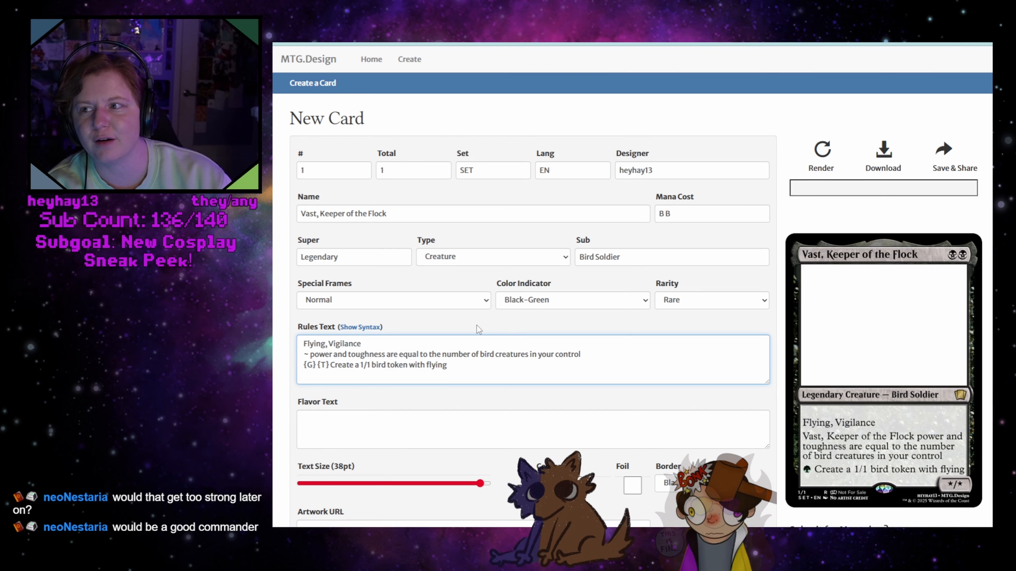
{"action": "left_click", "coordinate": [820, 156]}
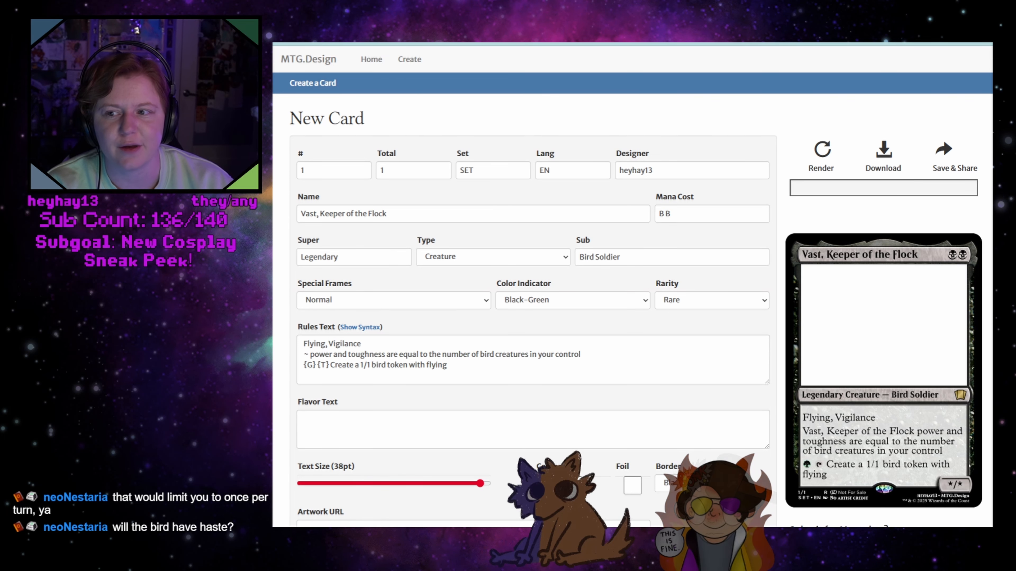
Download the Vast, Keeper of the Flock card and switch to the Icarus, Child of Creation card image
{"action": "scroll", "coordinate": [632, 304], "scroll_direction": "down", "scroll_amount": 2}
{"action": "scroll", "coordinate": [632, 305], "scroll_direction": "up", "scroll_amount": 2}
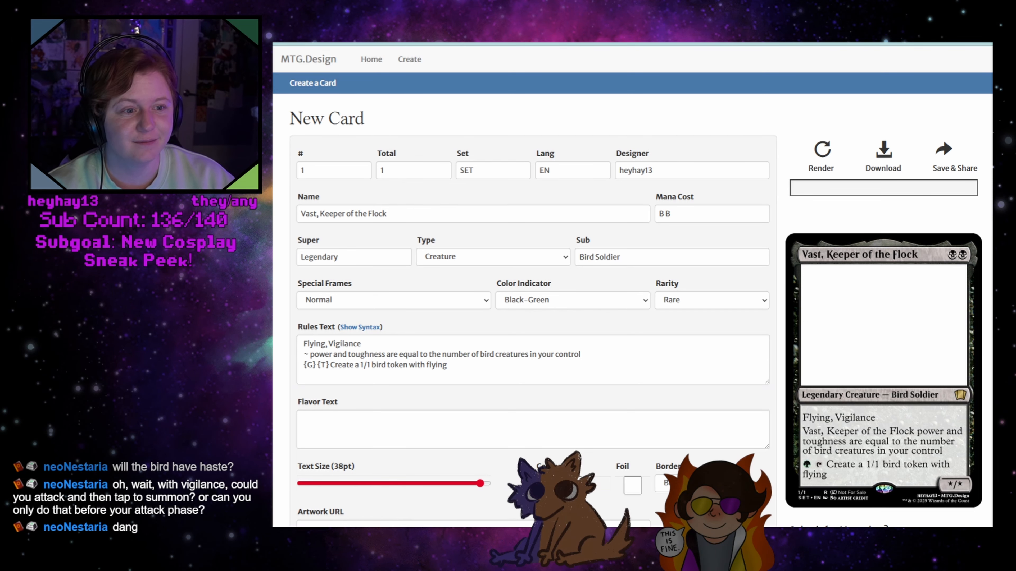
{"action": "left_click", "coordinate": [884, 151]}
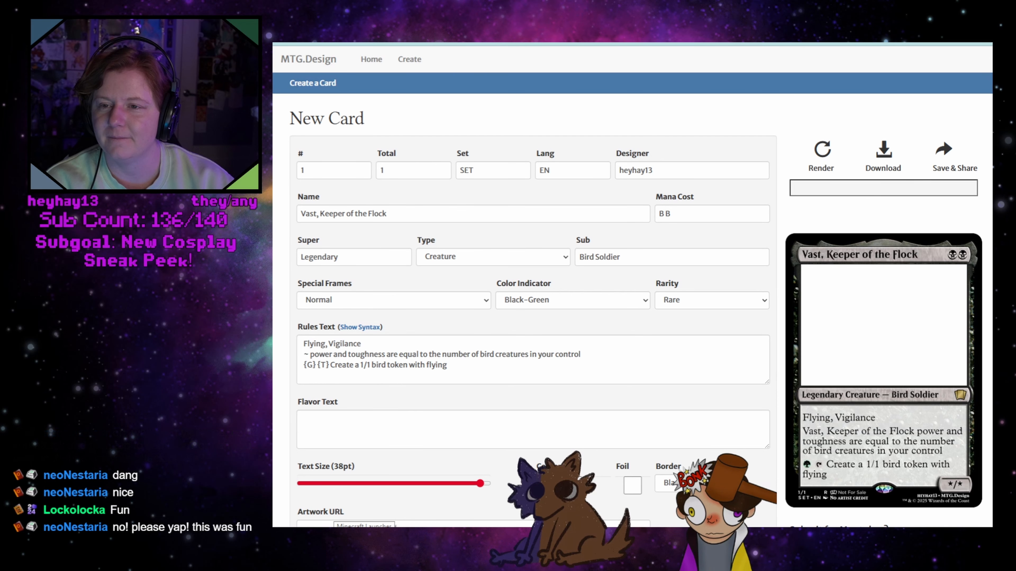
{"action": "key", "text": "ctrl+Tab"}
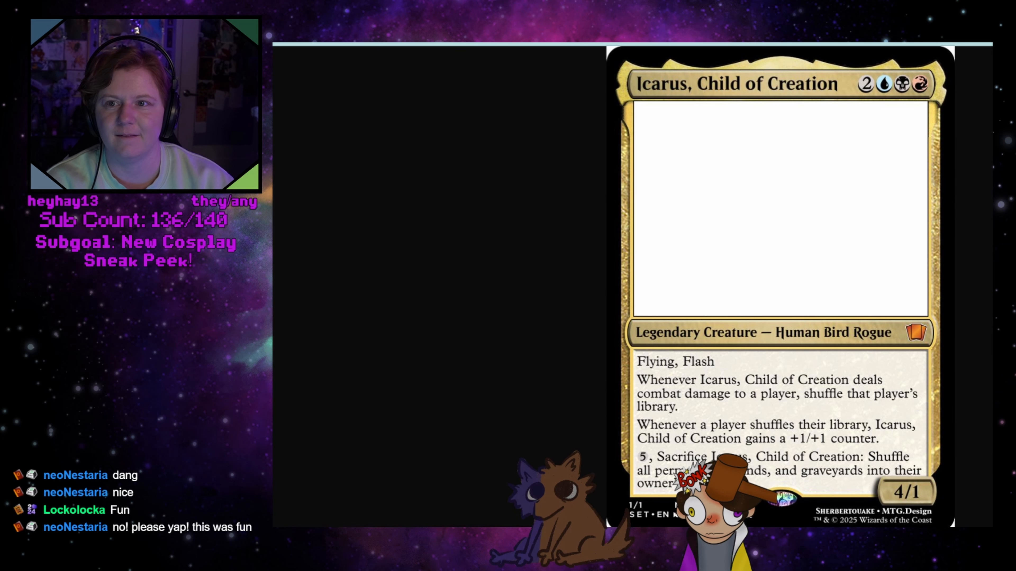